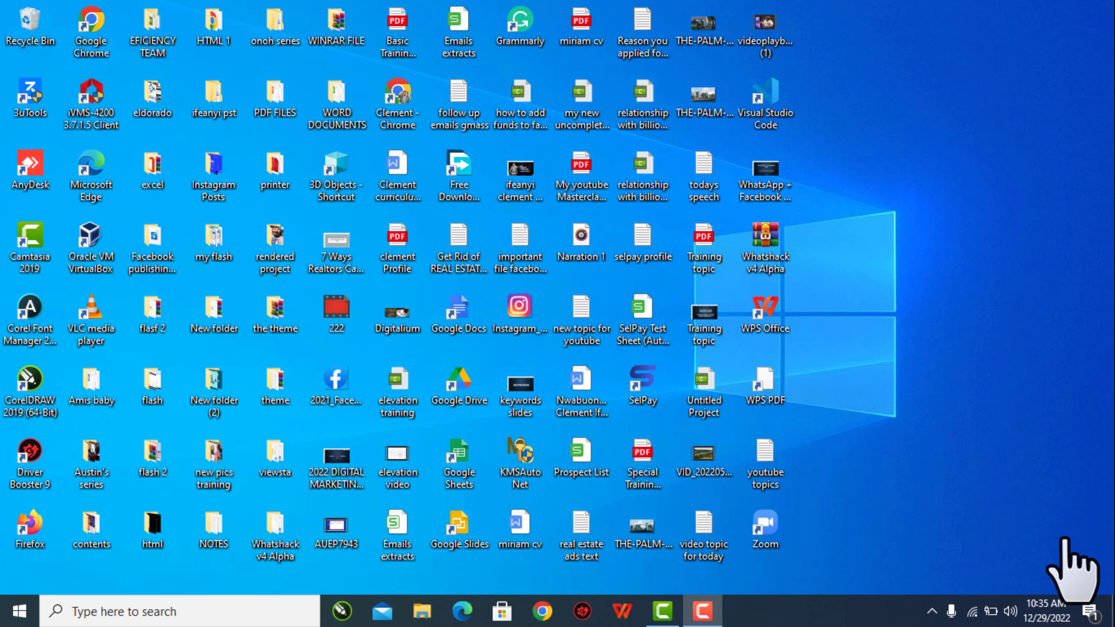
- Launch Chrome from the taskbar under the Person 1 profile to reach a New Tab page
click(542, 612)
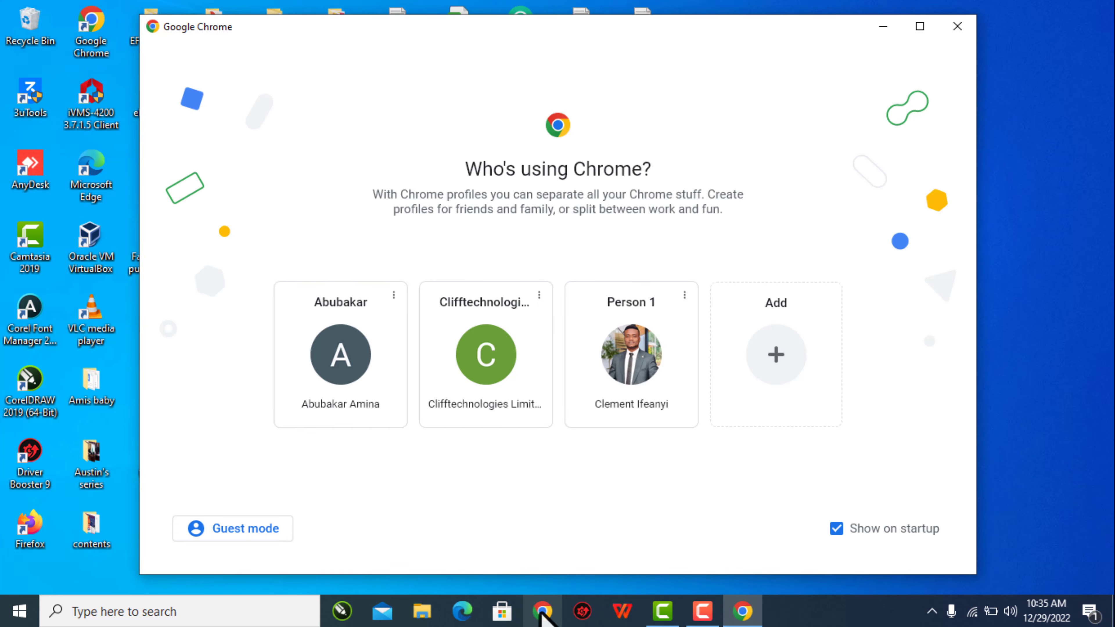
click(635, 355)
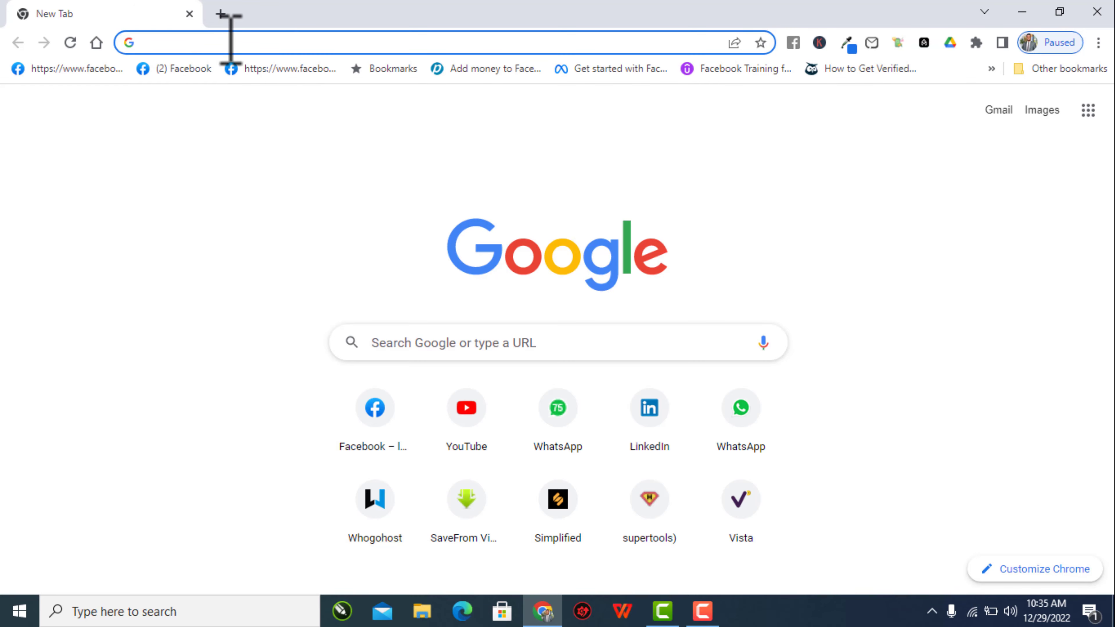
- Search the web for 'google form' and open the 'Google Forms: Online Form Creator' page
text(google )
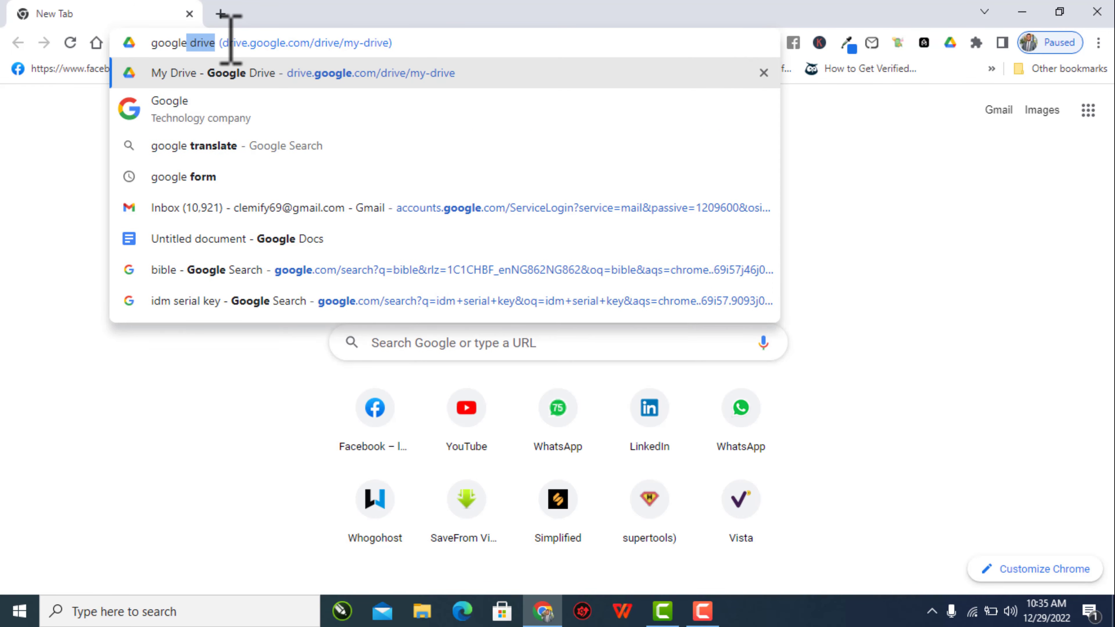
text(form)
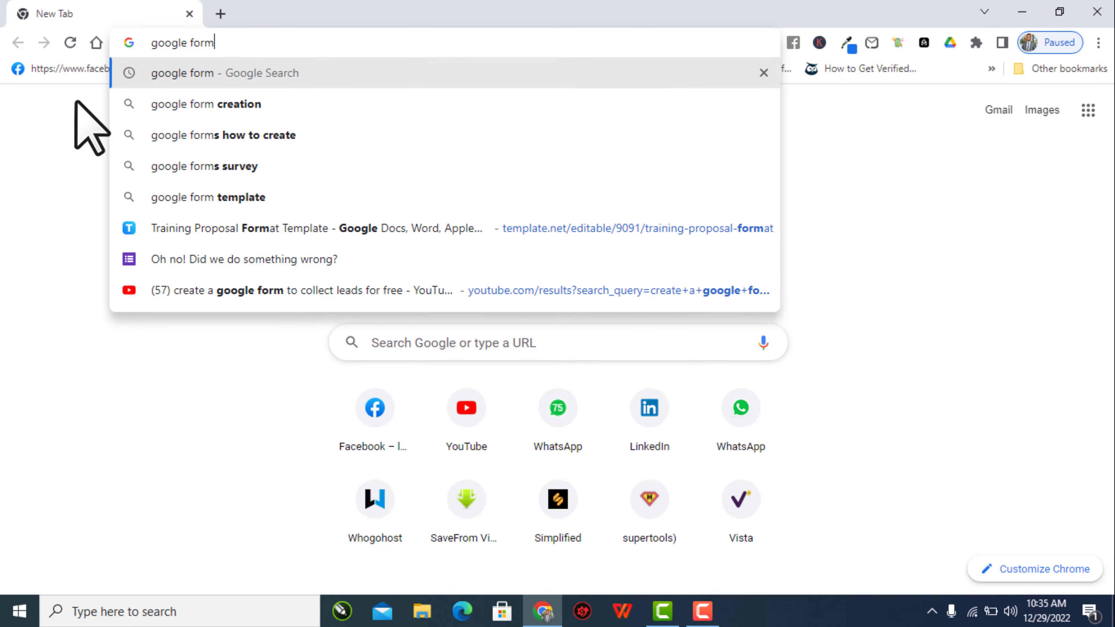
click(173, 72)
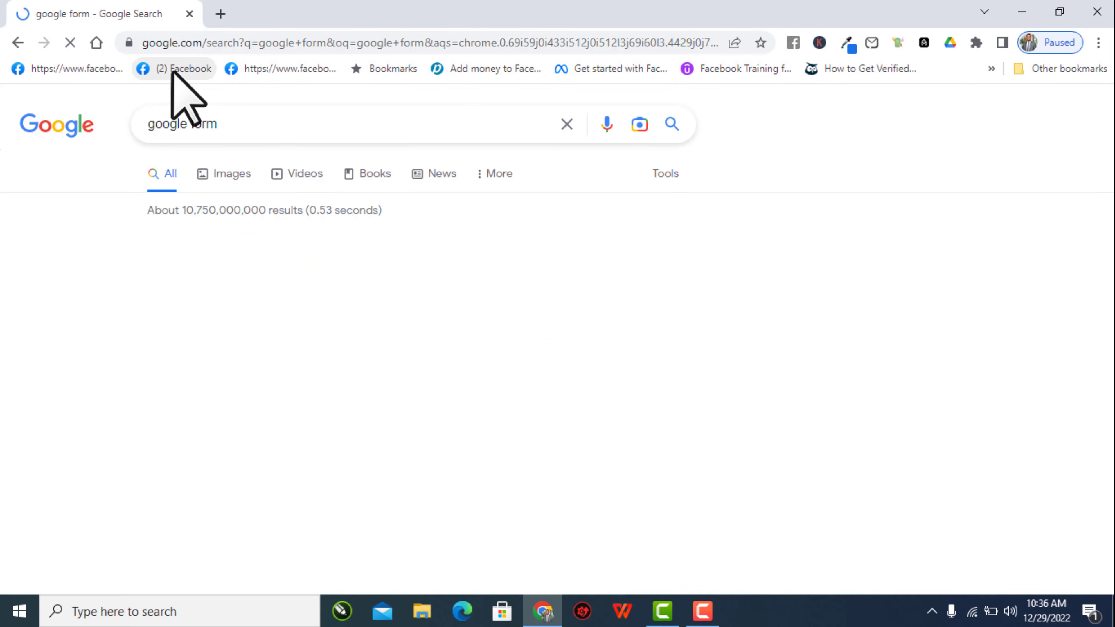
scroll(311, 203, down, 1)
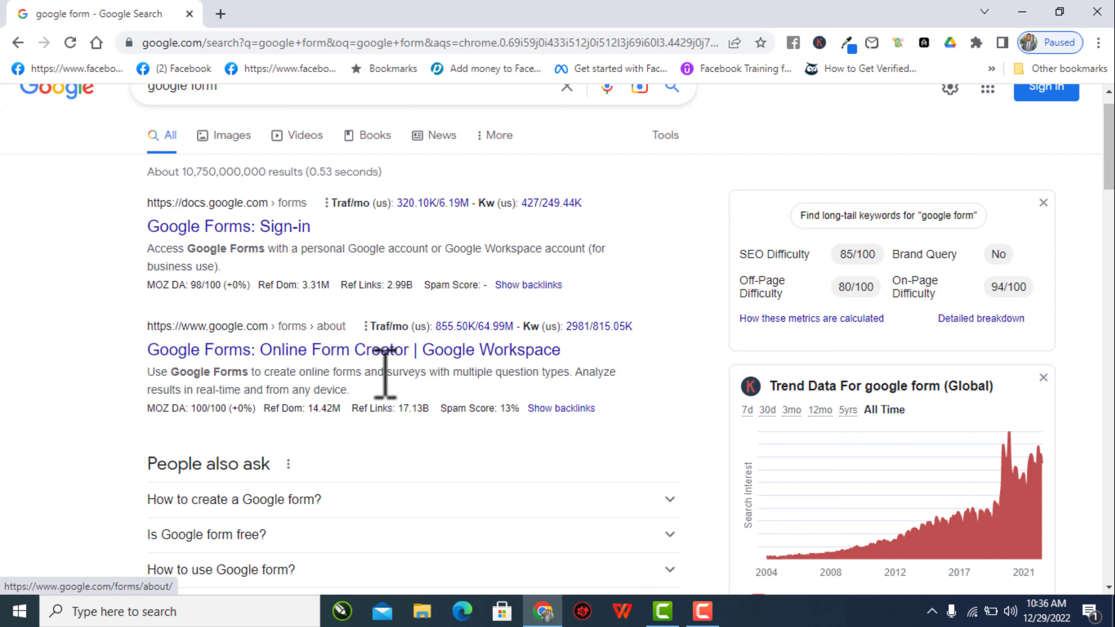
click(254, 355)
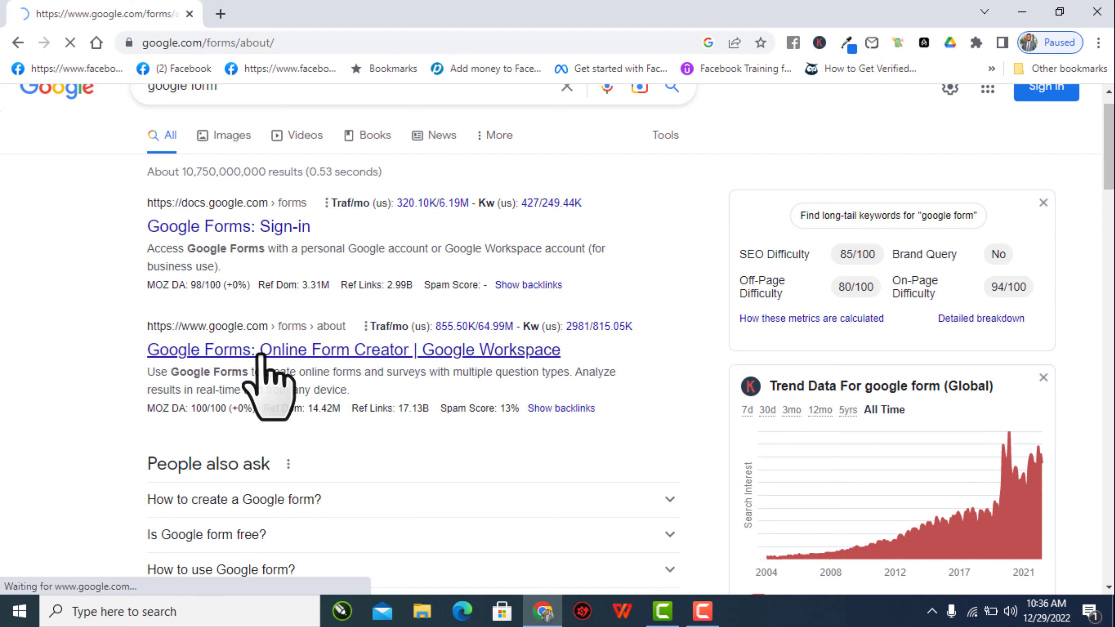
scroll(261, 353, down, 1)
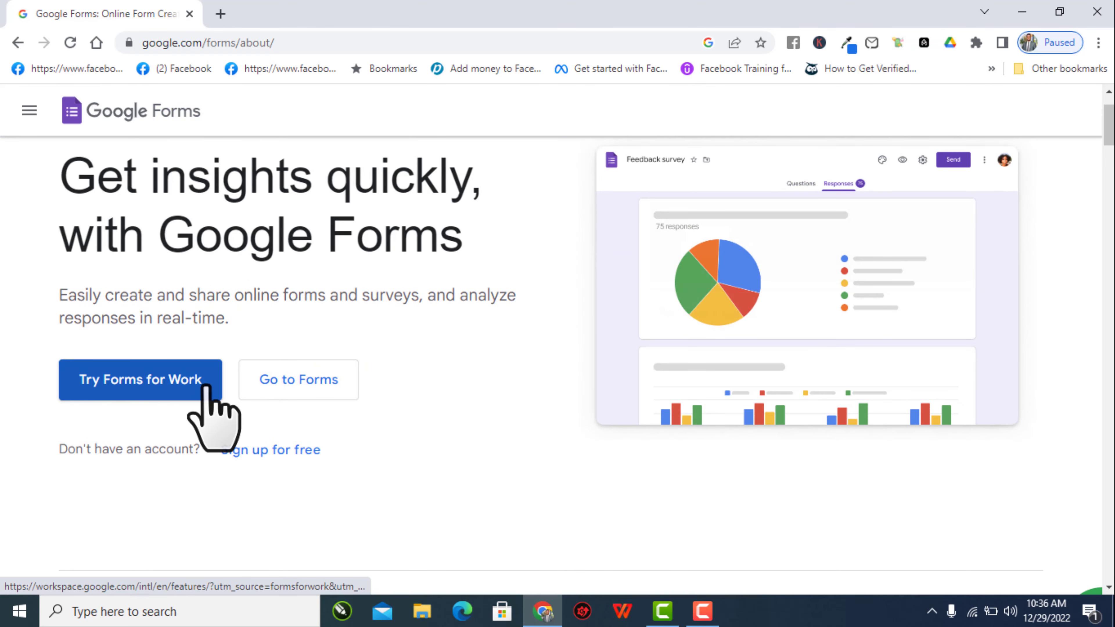
- Go to Forms in a new tab and sign in with the account e-mail and password
click(300, 383)
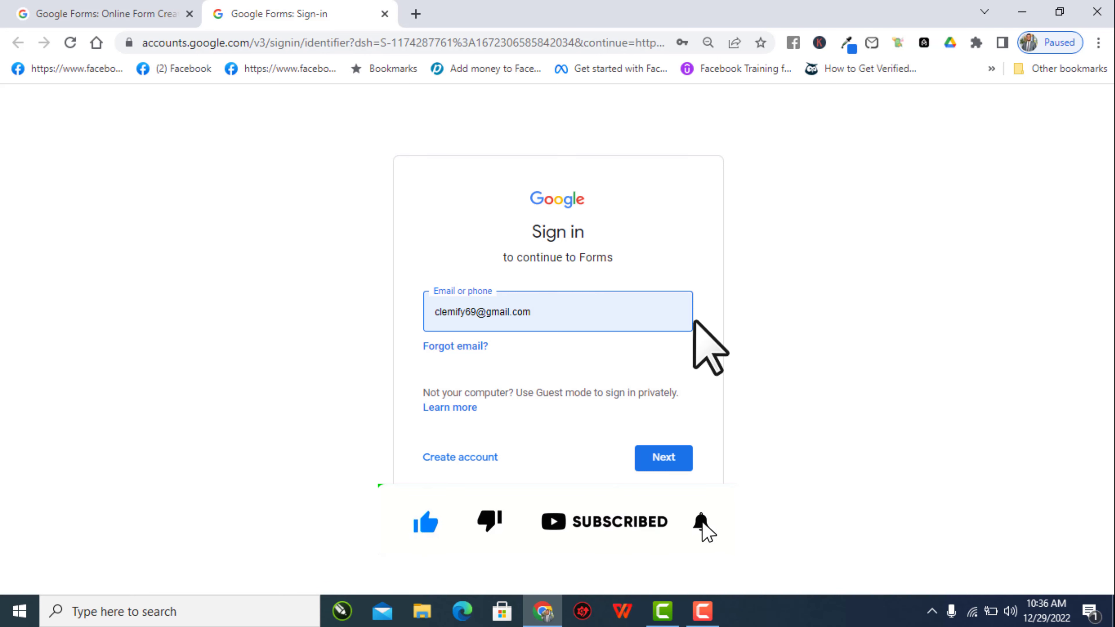
click(661, 457)
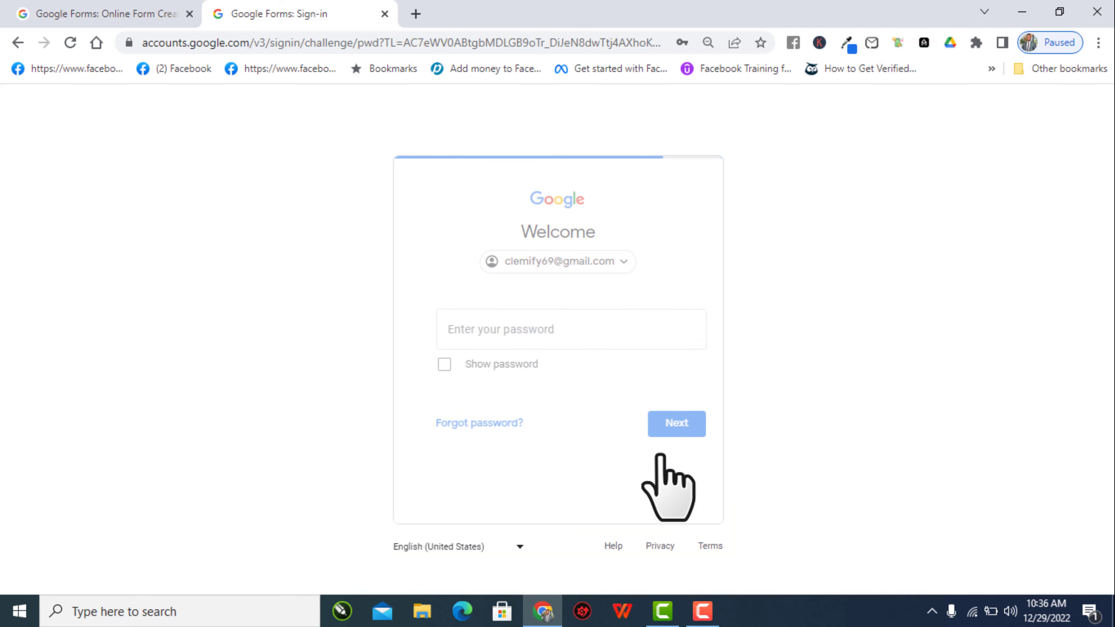
click(664, 423)
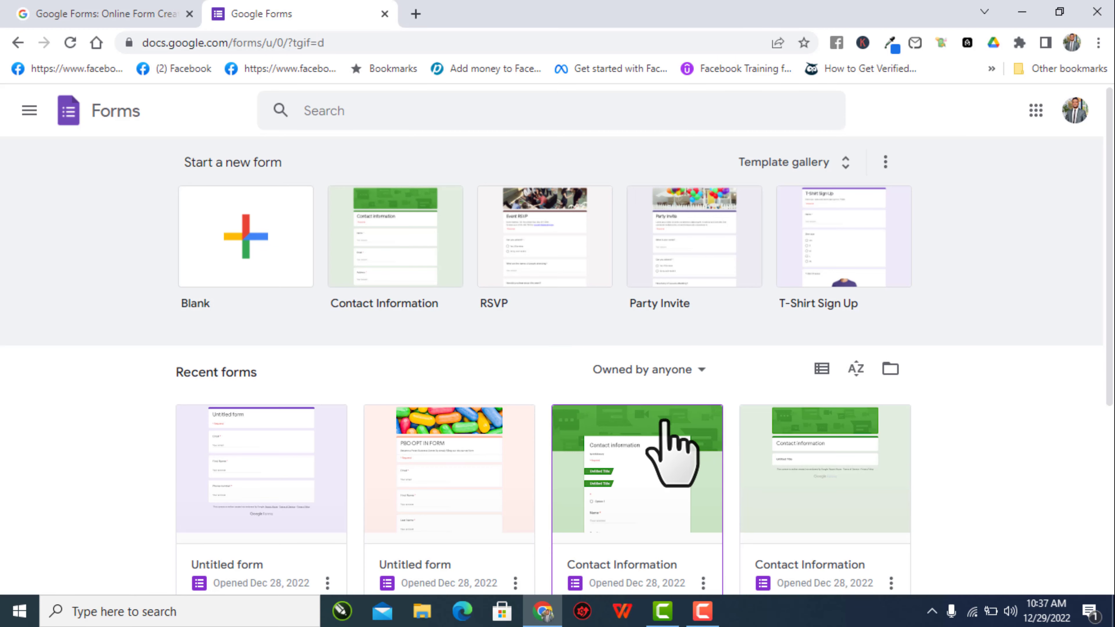
- Browse the Recent forms list, then start a new Blank form
scroll(672, 453, down, 5)
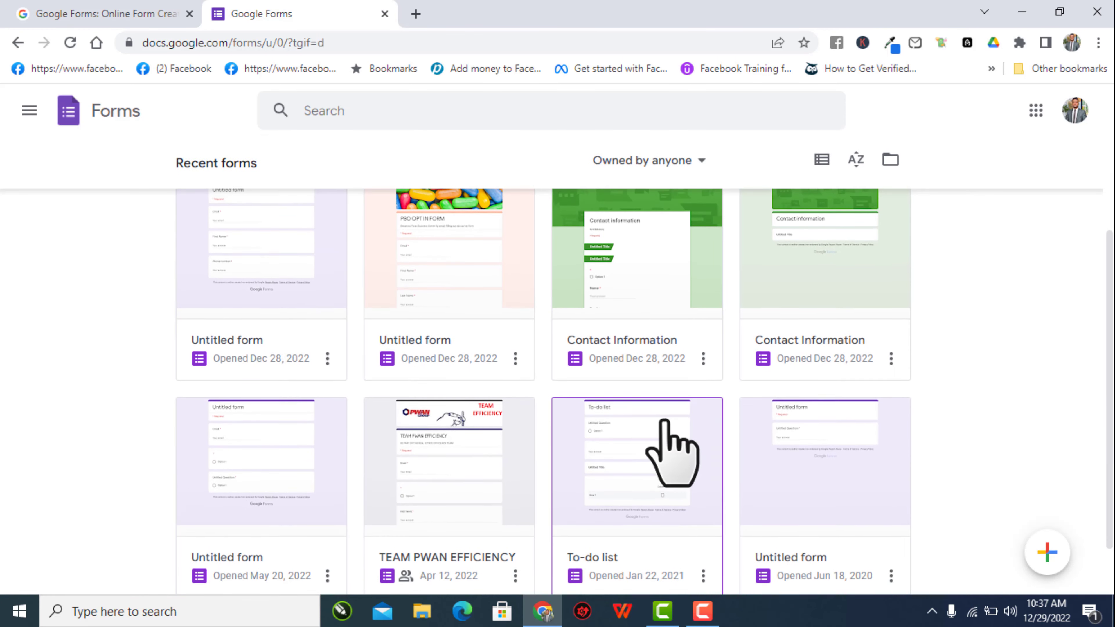
scroll(672, 453, up, 5)
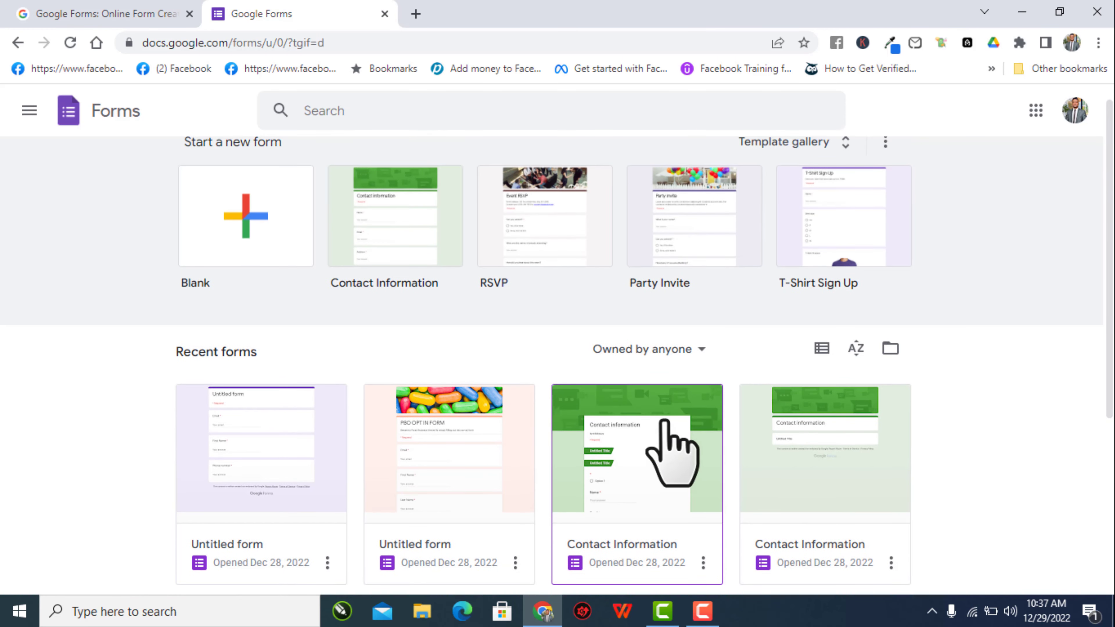
scroll(672, 452, up, 1)
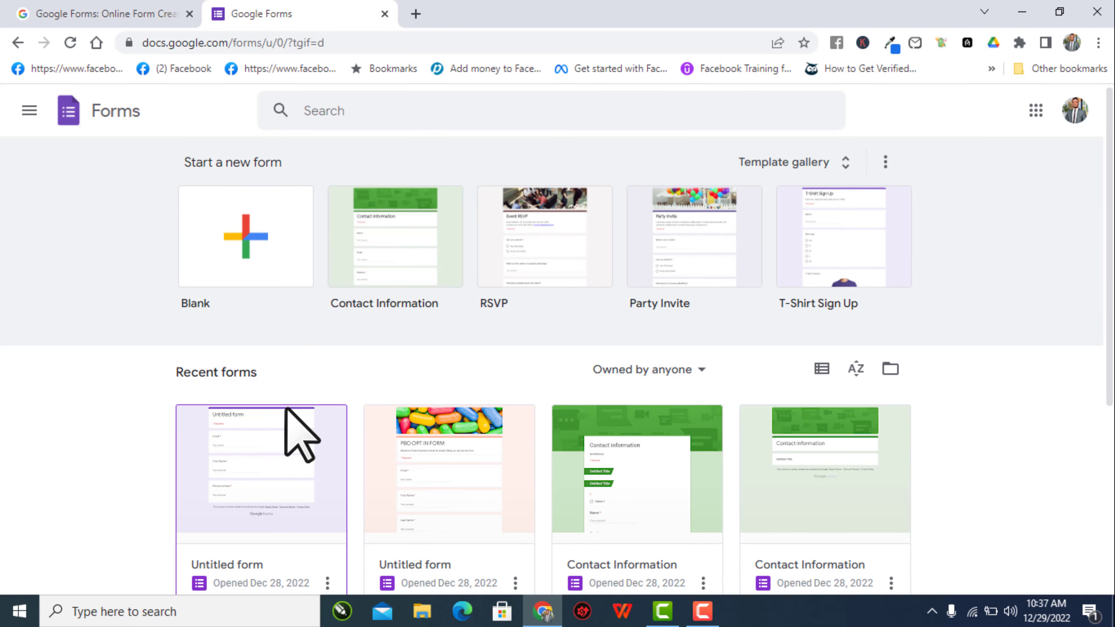
scroll(286, 408, down, 5)
scroll(647, 428, down, 1)
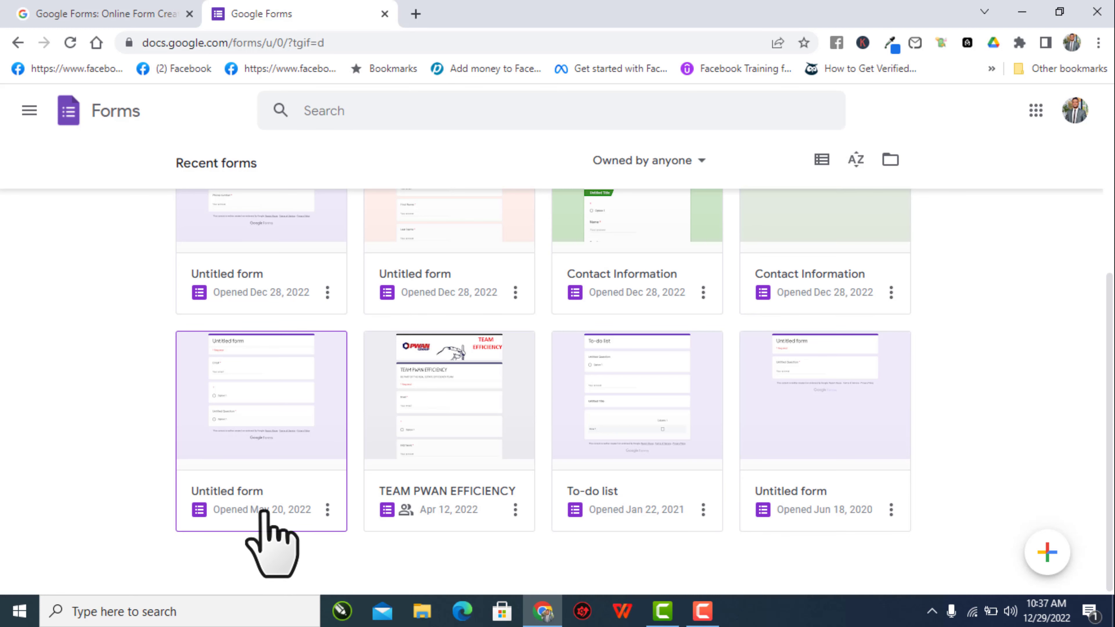
scroll(312, 518, up, 3)
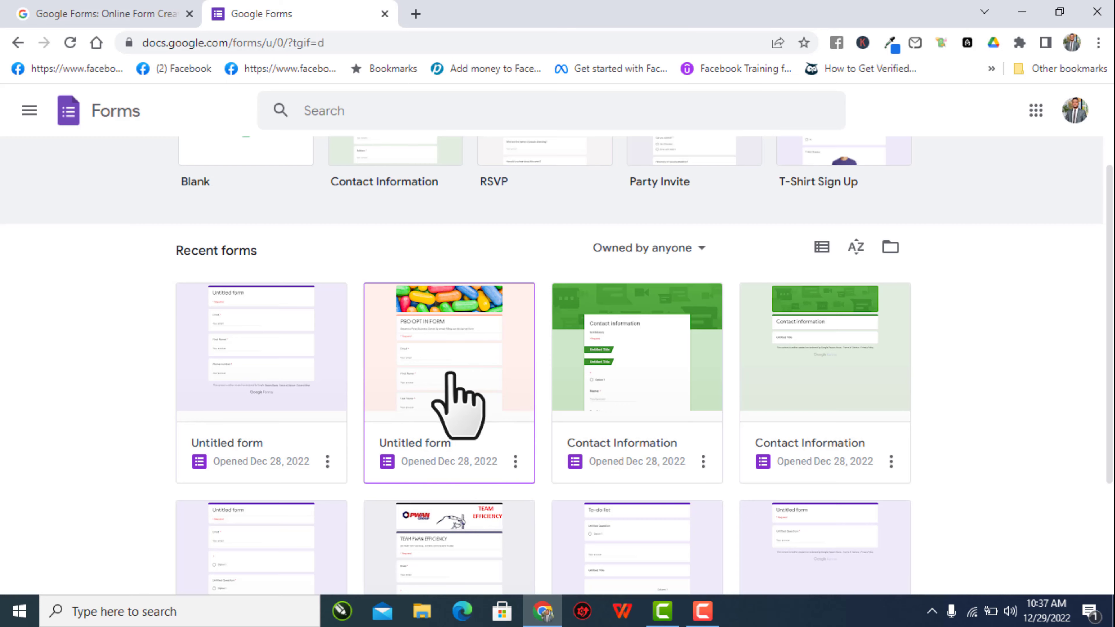
scroll(499, 448, down, 3)
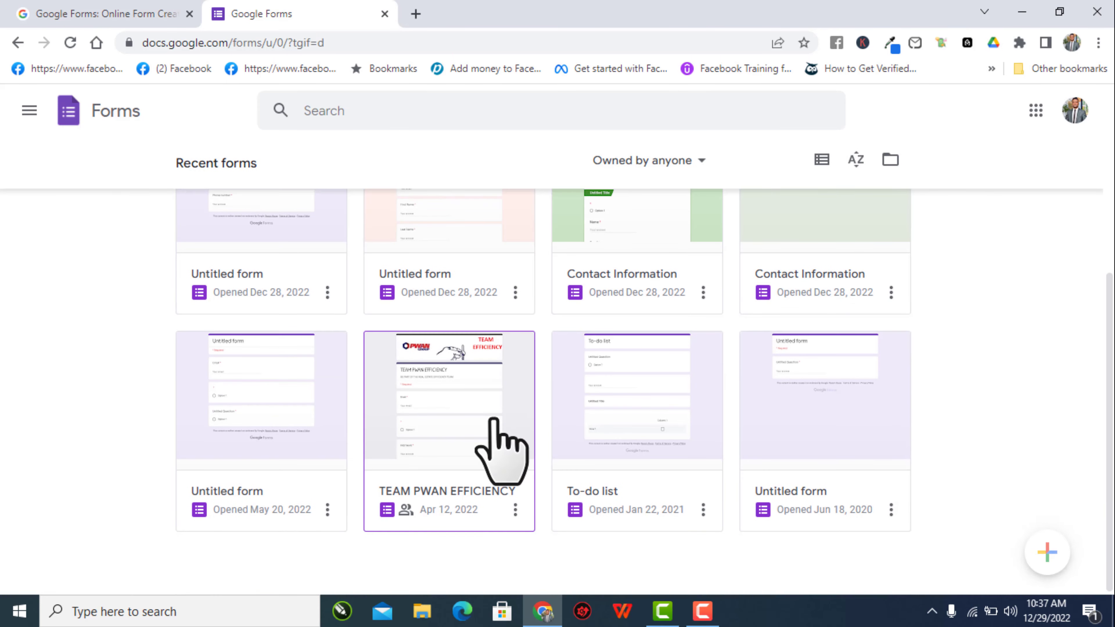
scroll(497, 448, up, 3)
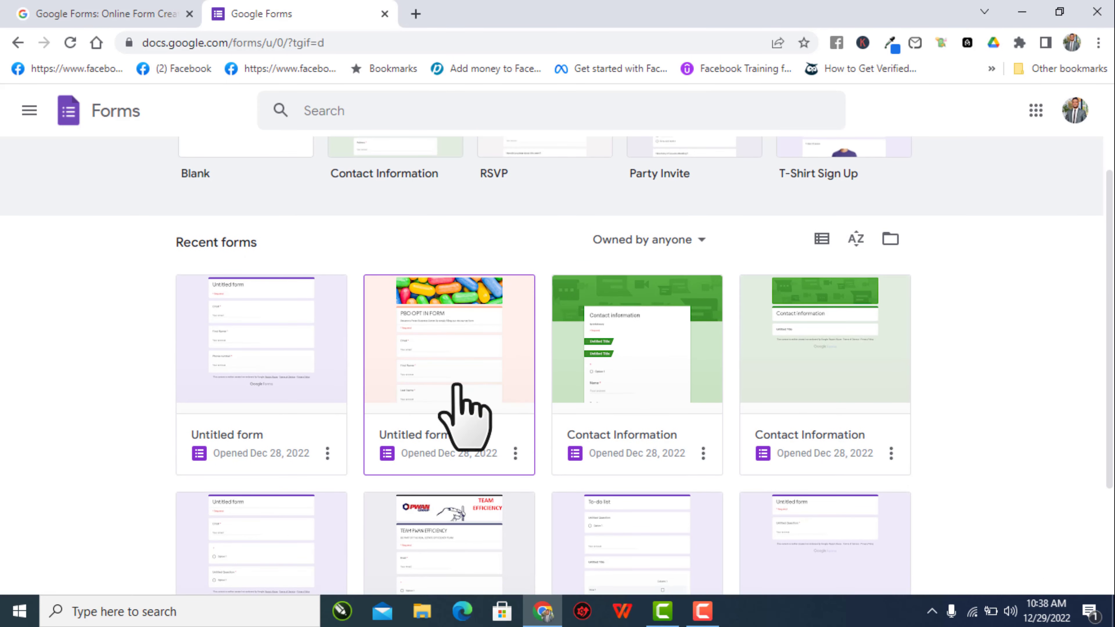
scroll(457, 386, up, 3)
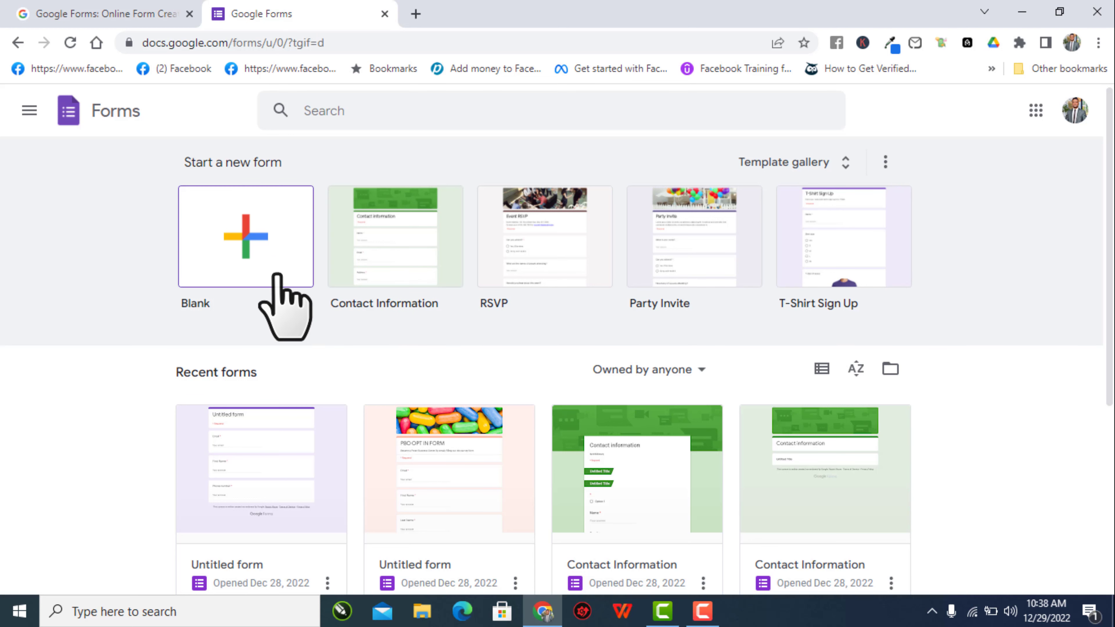
click(245, 236)
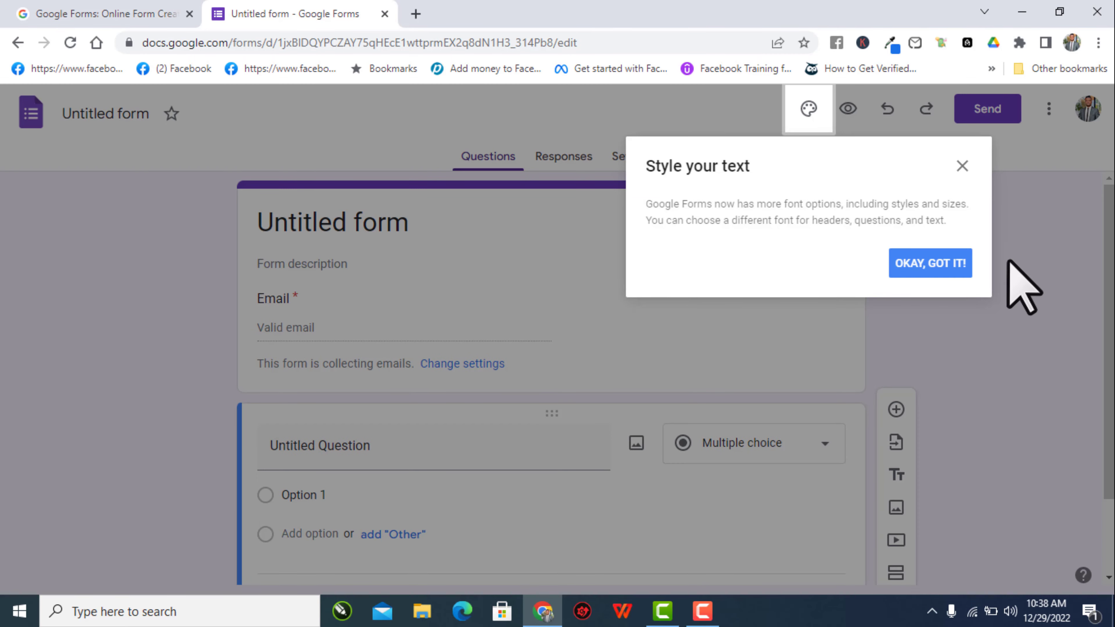
- Dismiss the 'Style your text' tip on the new Untitled form
click(932, 264)
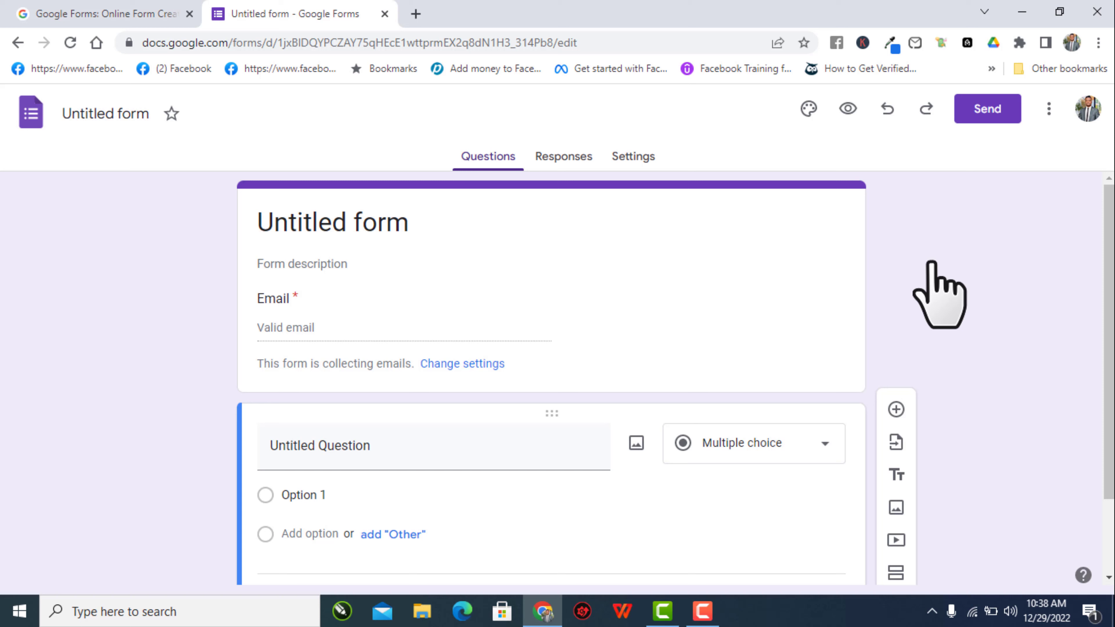
click(702, 610)
click(1037, 529)
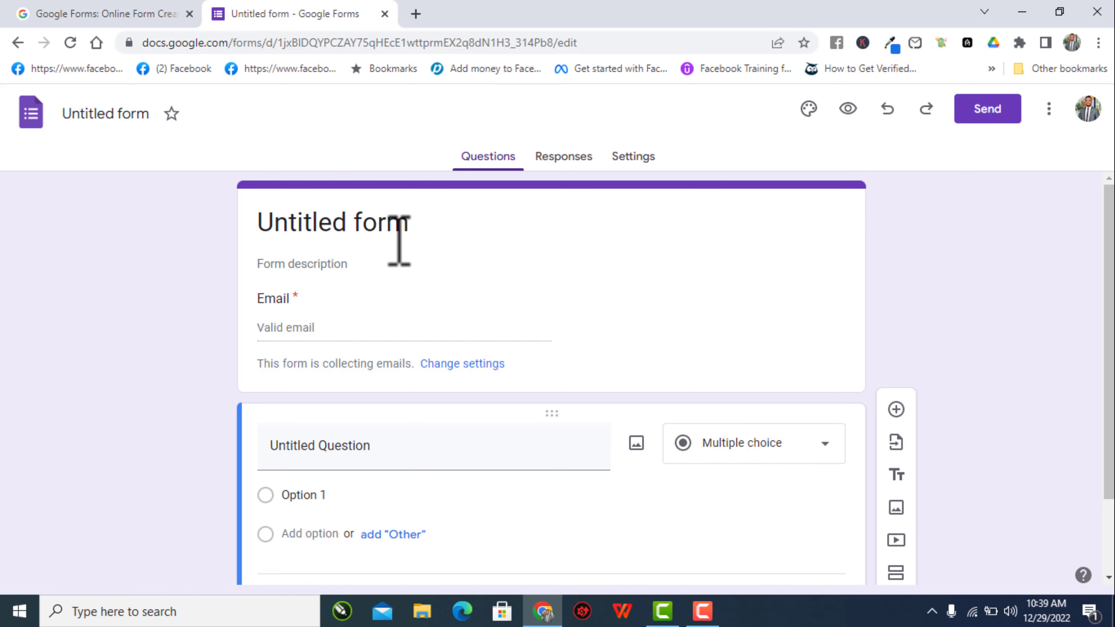
- Replace the form title 'Untitled form' with 'Christmas Sales'
click(342, 228)
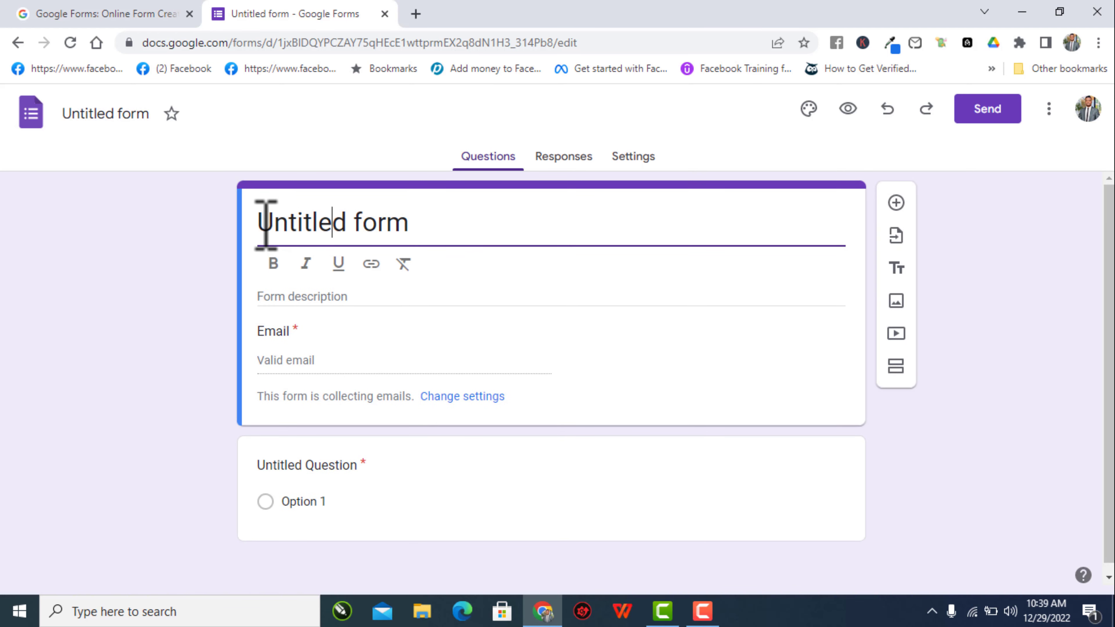
drag(261, 223, 431, 218)
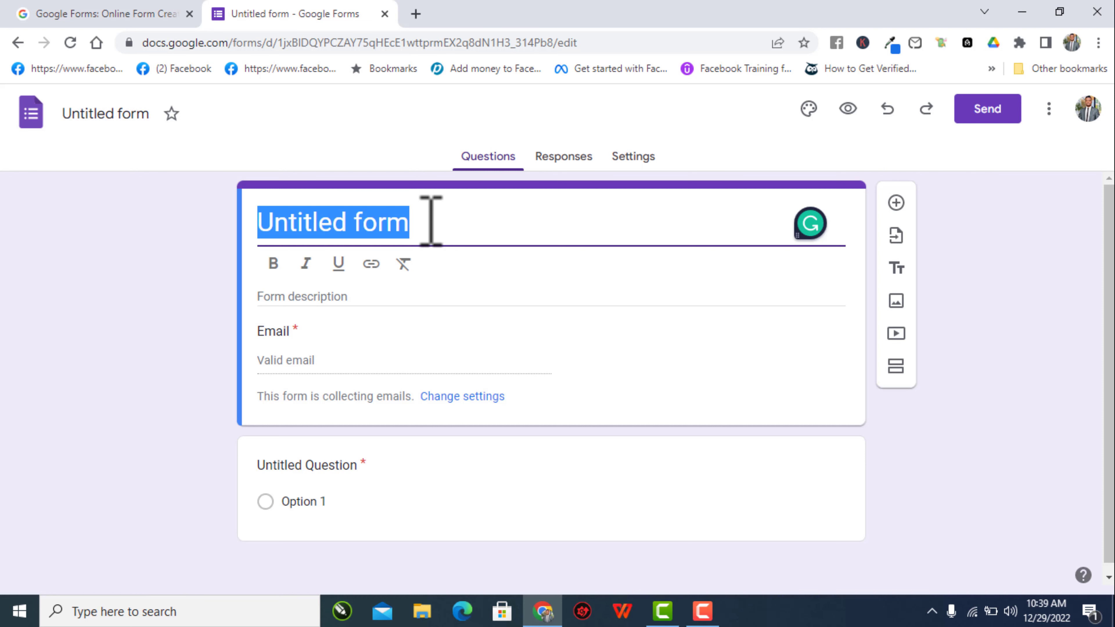
text(Christ)
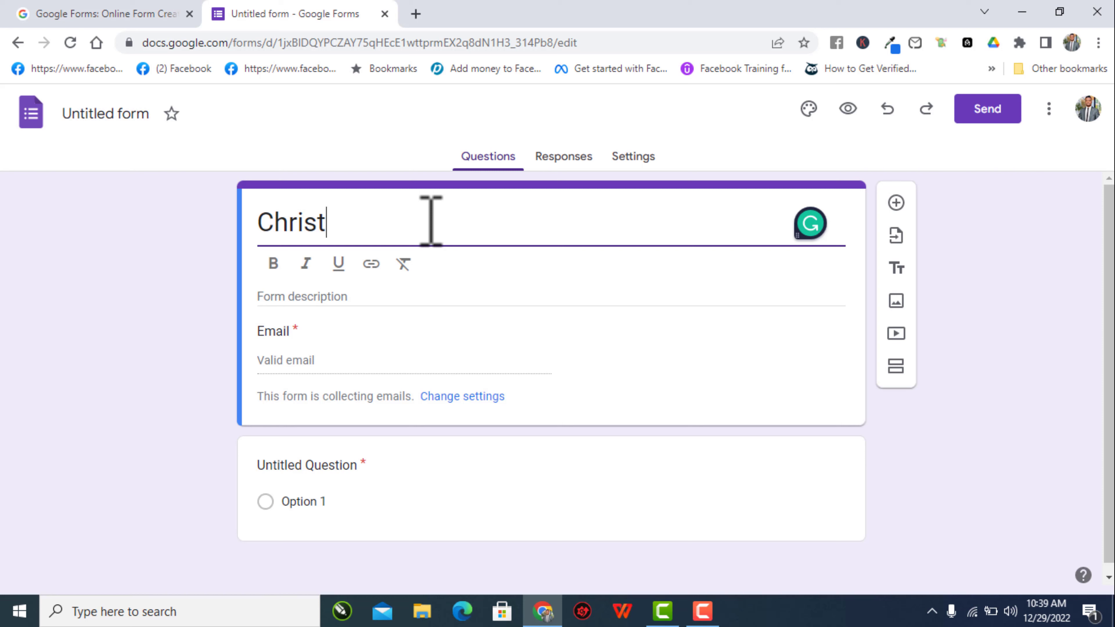
text(mas S)
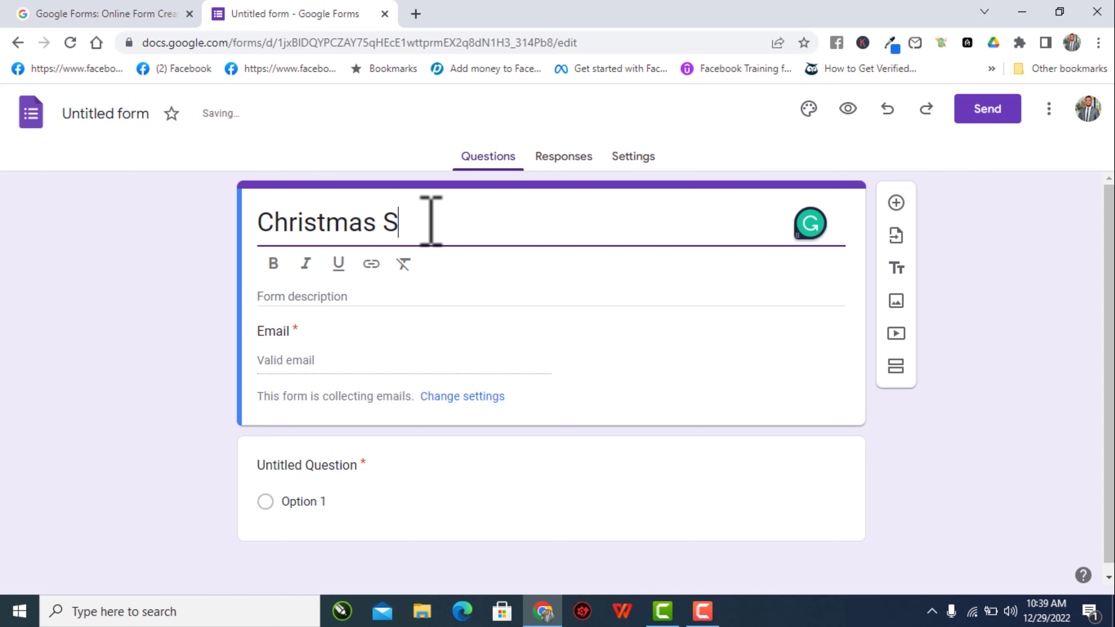
text(ales)
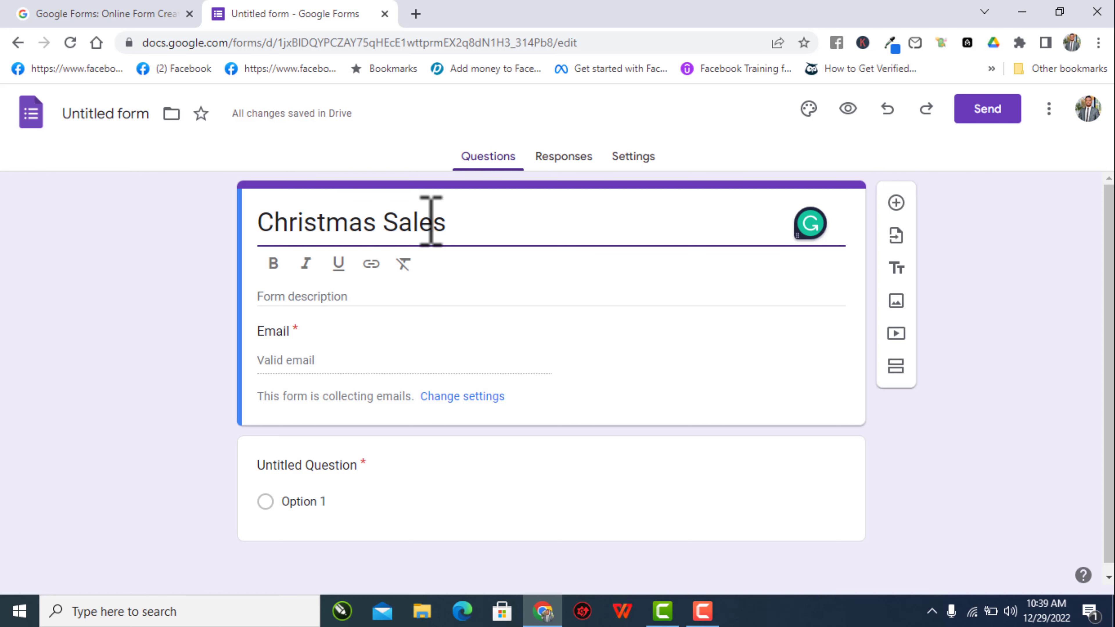
click(209, 266)
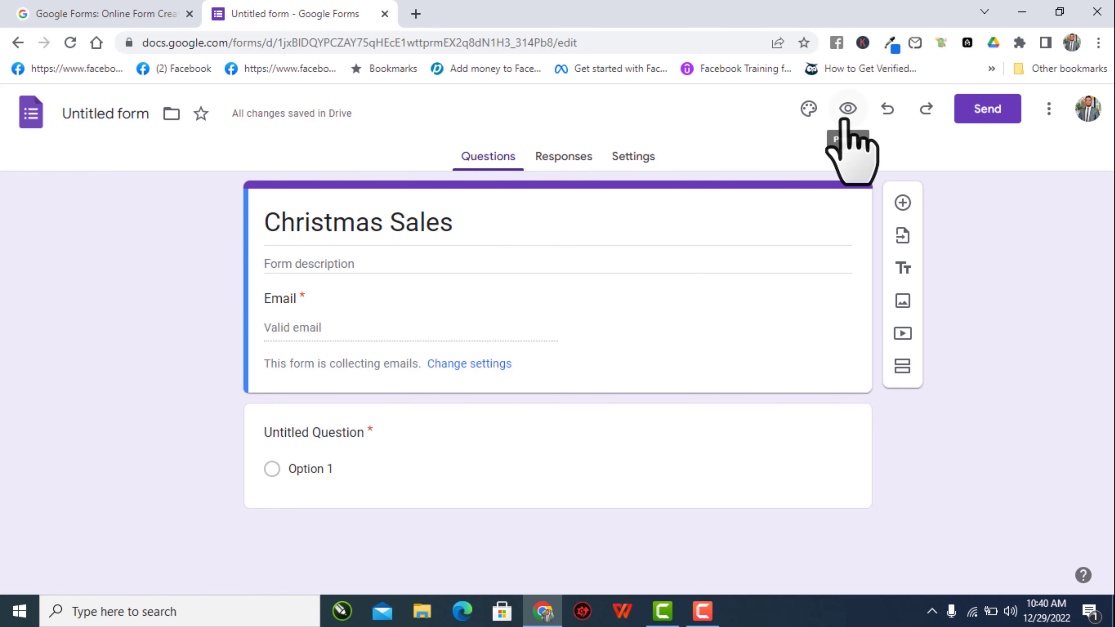
- In the theme settings, set the header text size to 22
click(812, 109)
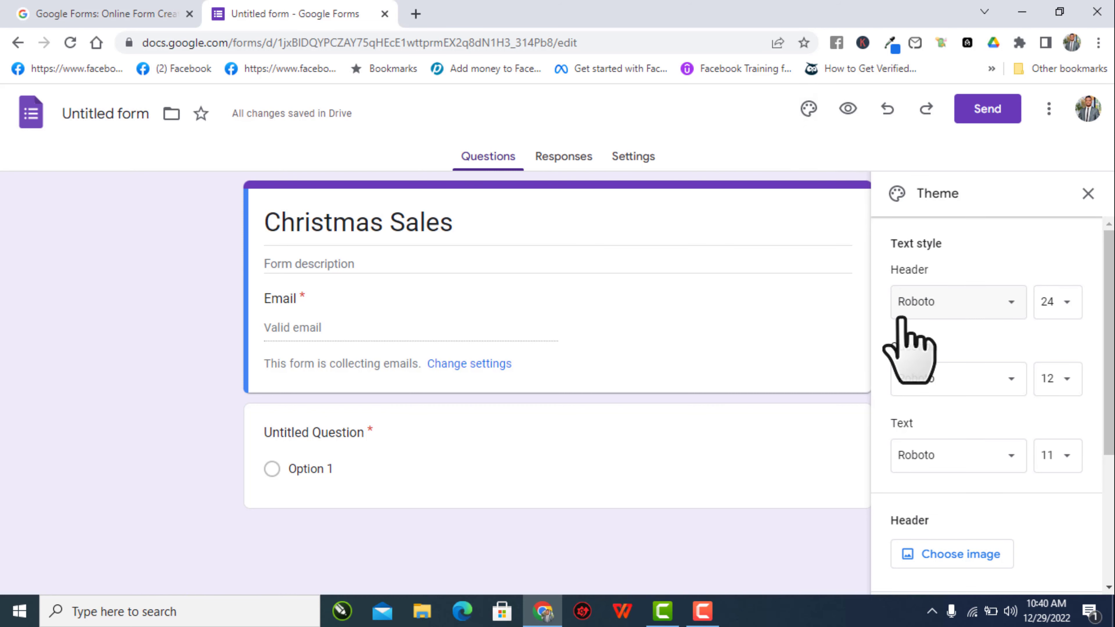
scroll(911, 334, down, 3)
scroll(979, 308, up, 2)
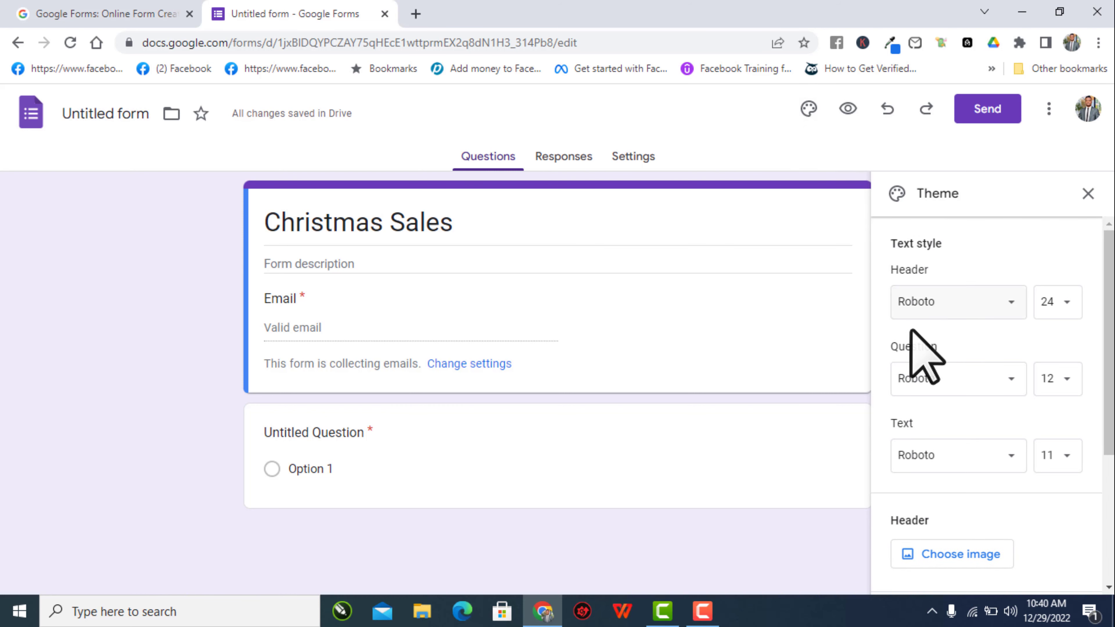
click(1008, 308)
mouse_move(946, 389)
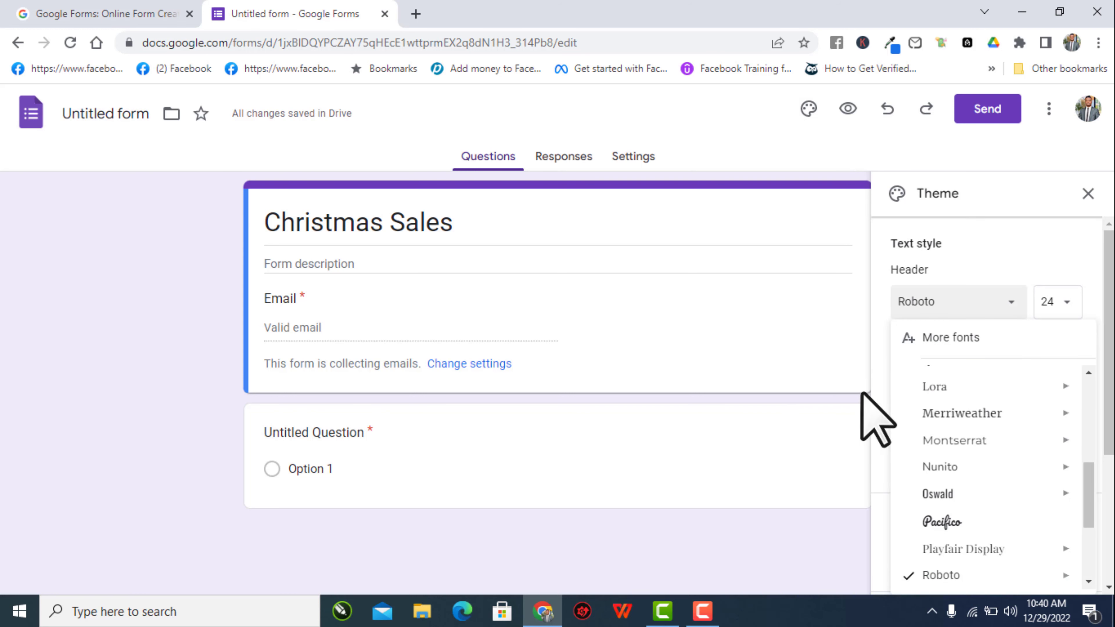
click(1062, 303)
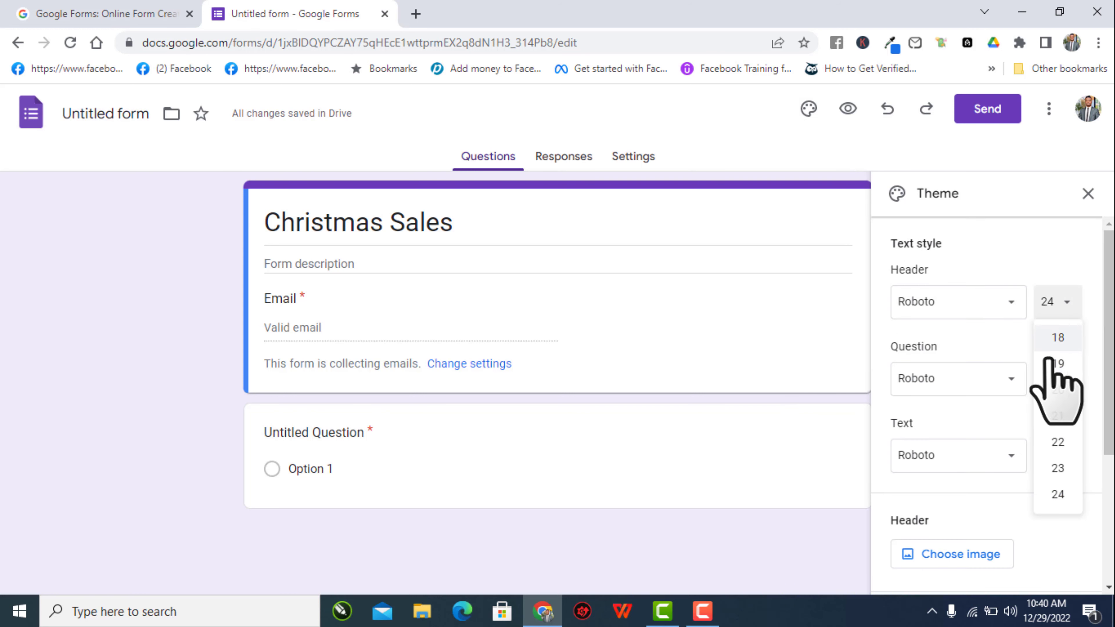
click(1043, 393)
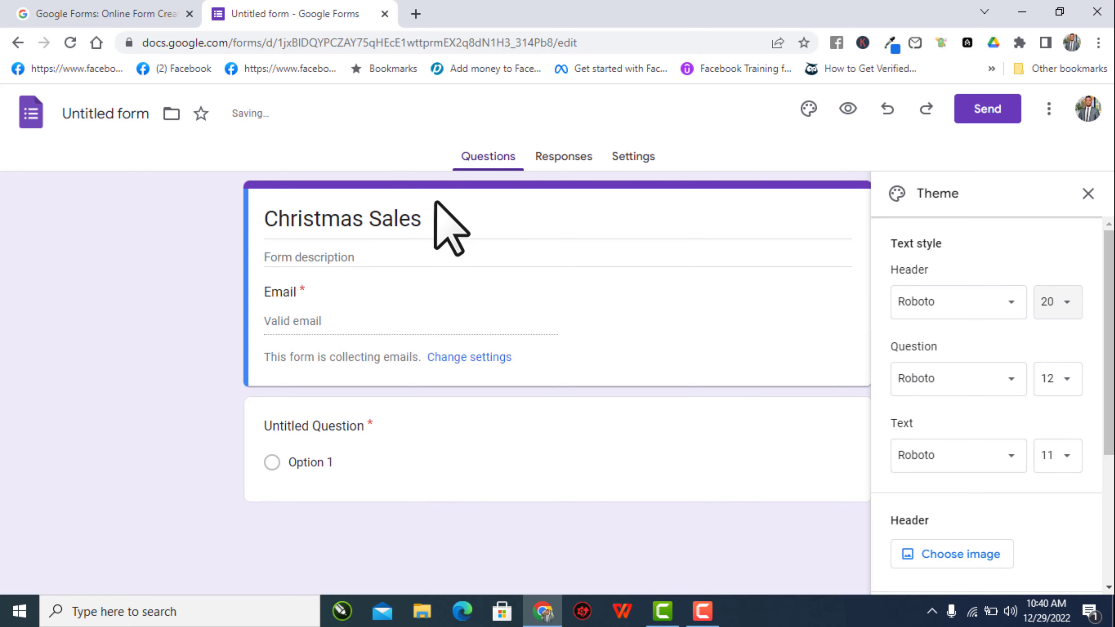
click(1065, 303)
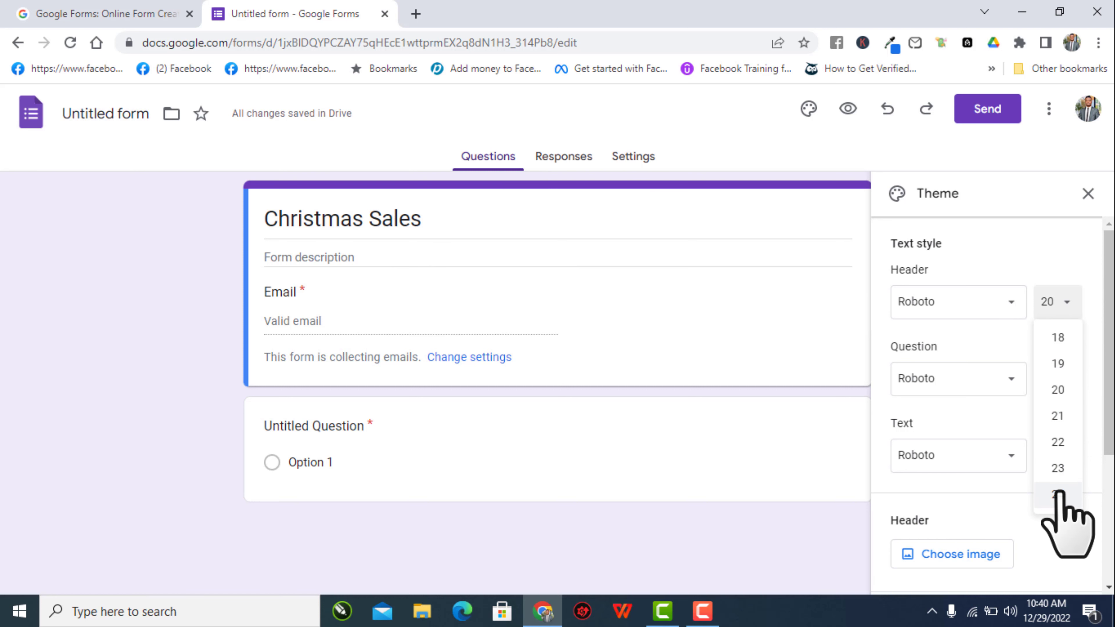
click(1059, 443)
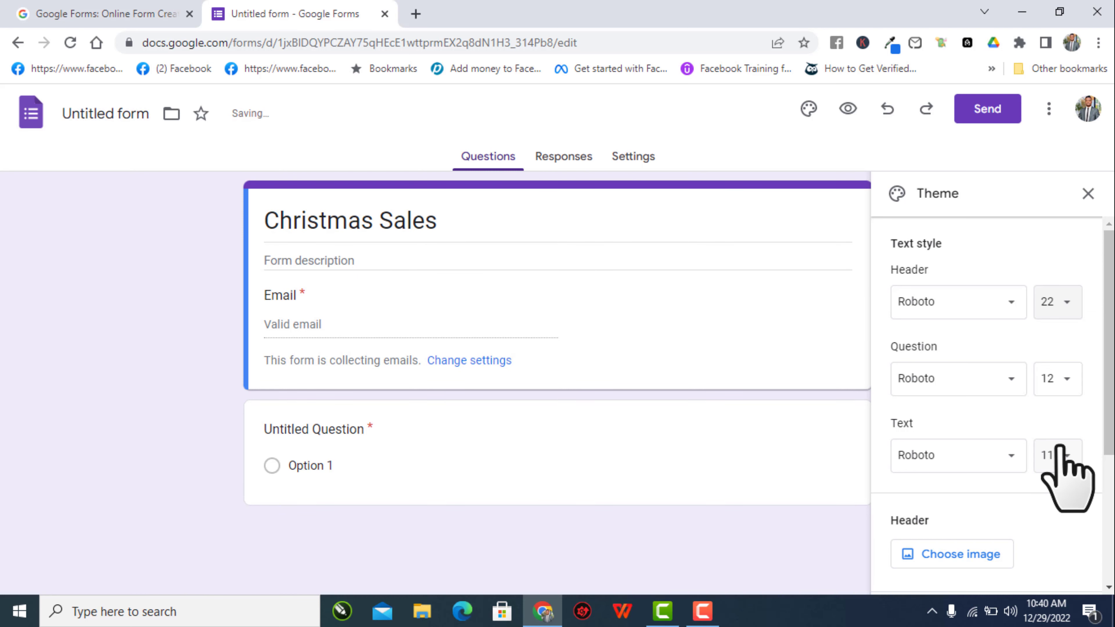
- Set the question text size to 12
scroll(977, 373, down, 5)
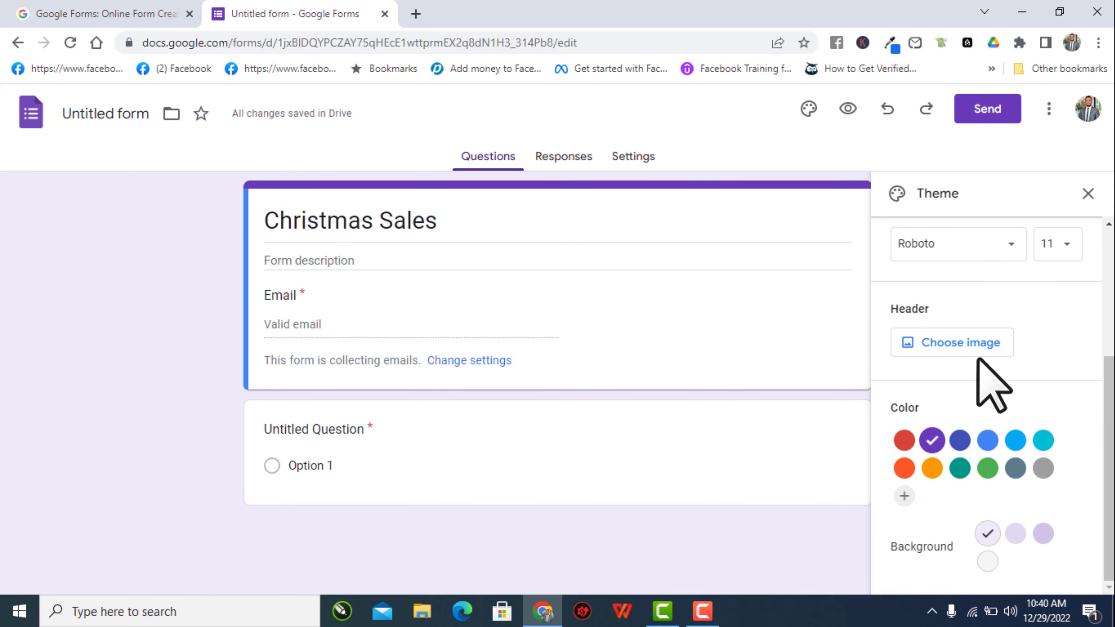
scroll(991, 385, up, 3)
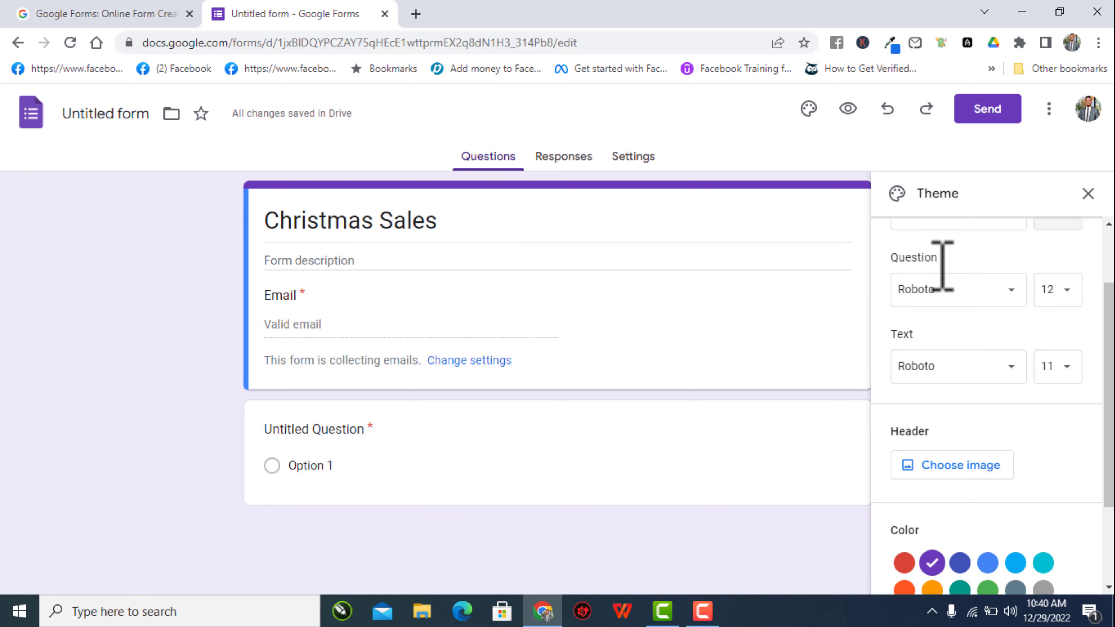
scroll(946, 268, up, 2)
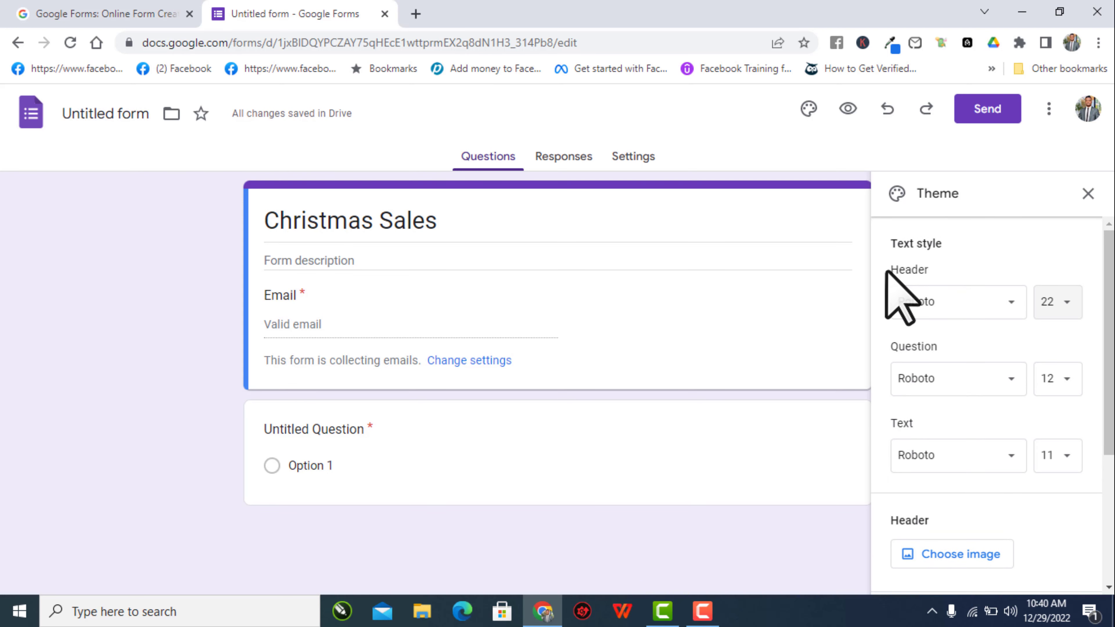
drag(930, 271, 889, 279)
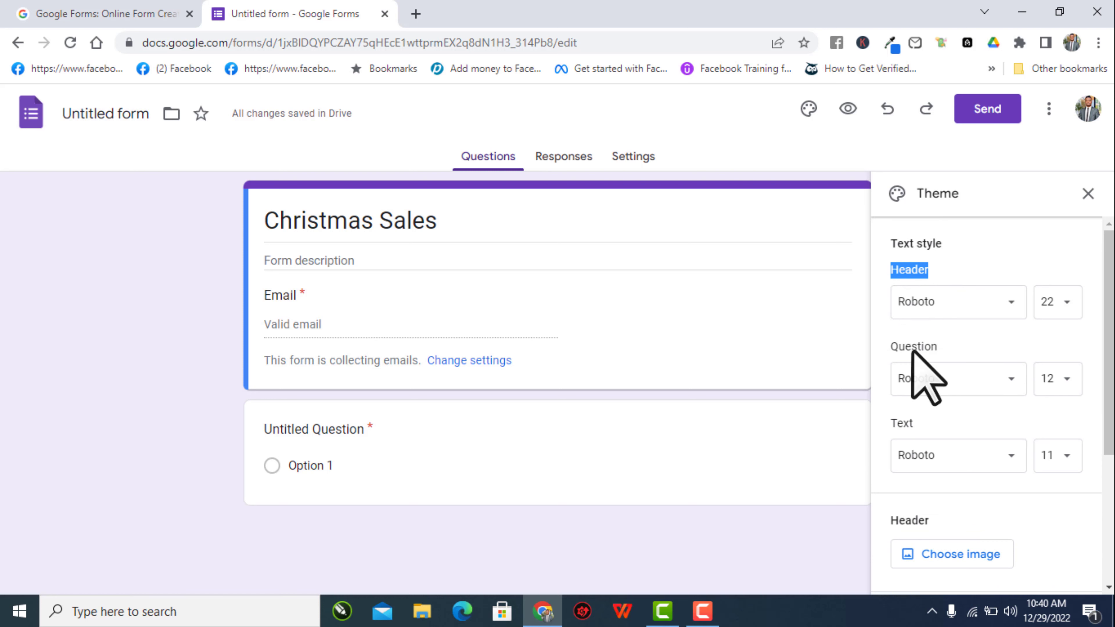
drag(941, 348, 898, 349)
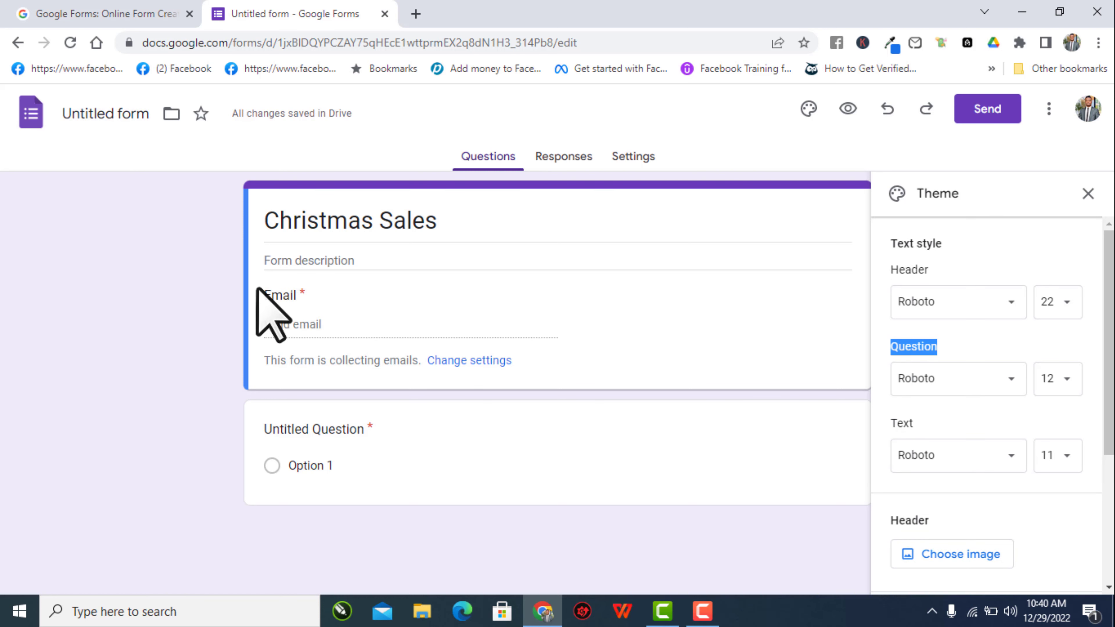
drag(266, 295, 300, 299)
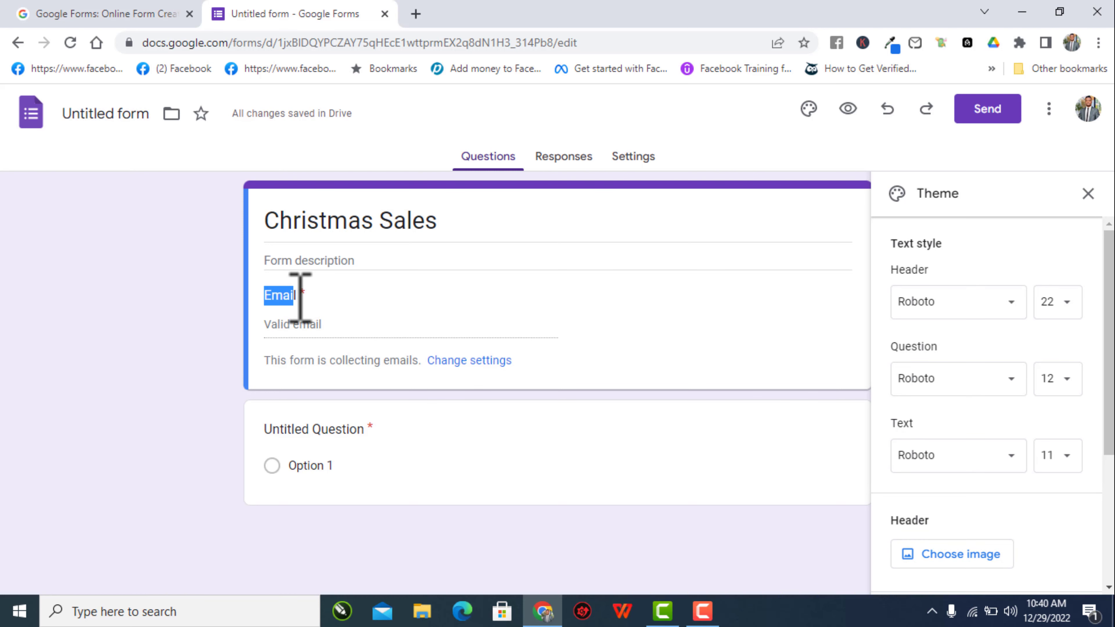
click(1062, 379)
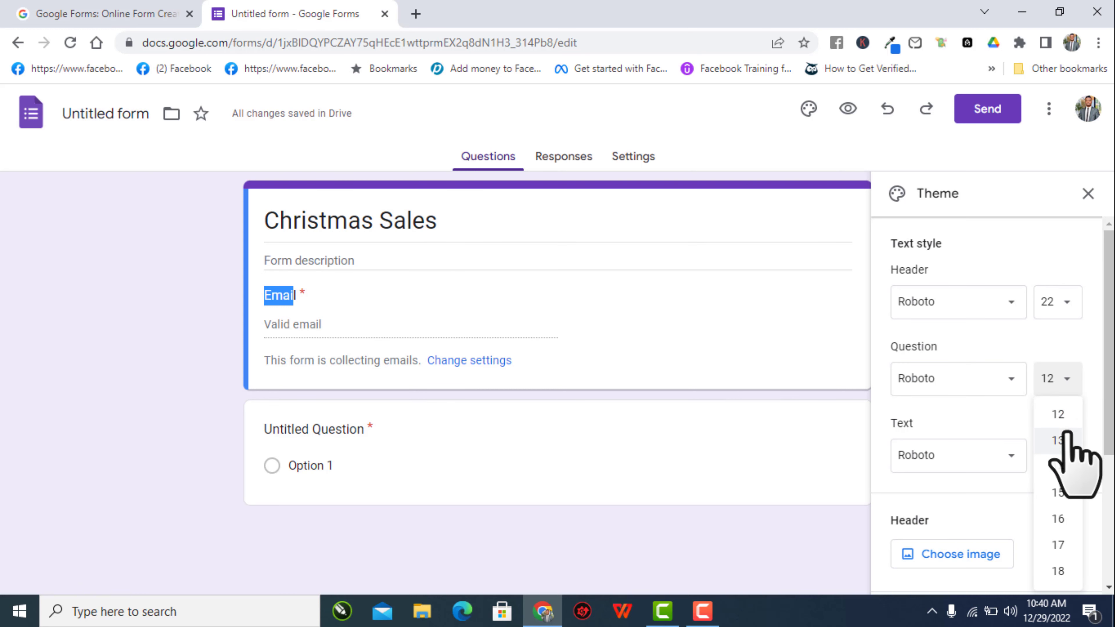
click(1065, 441)
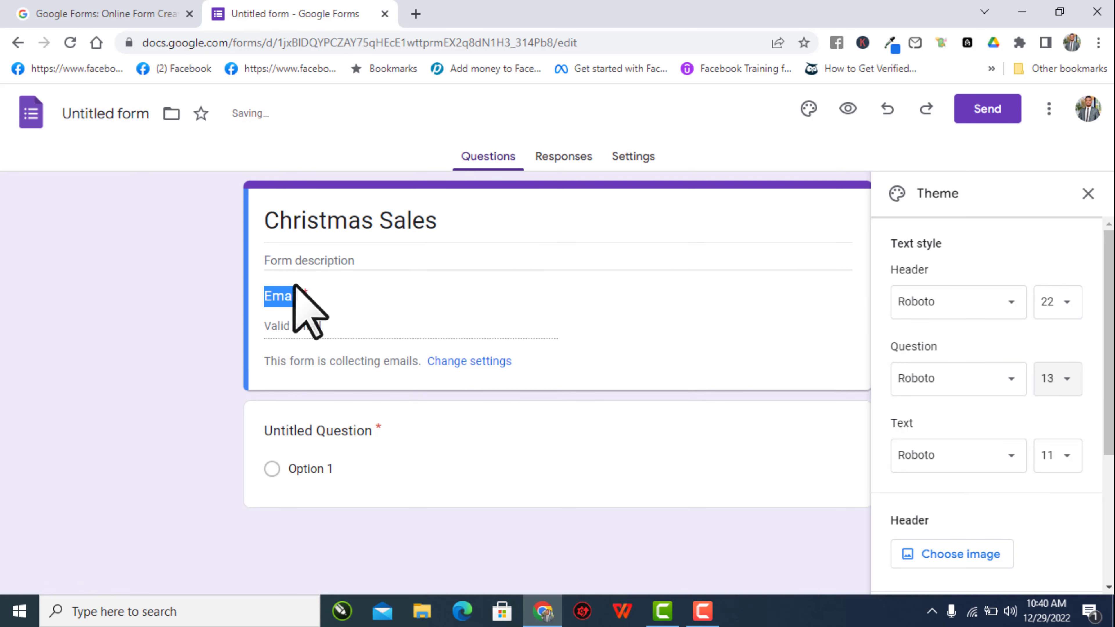
click(313, 299)
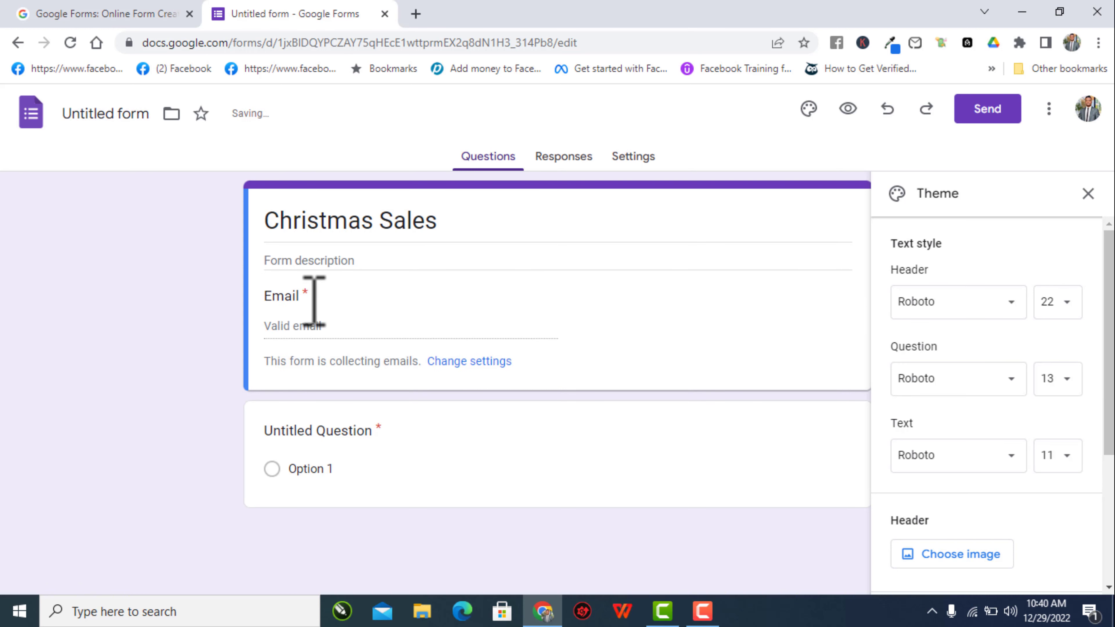
click(1070, 392)
click(1065, 415)
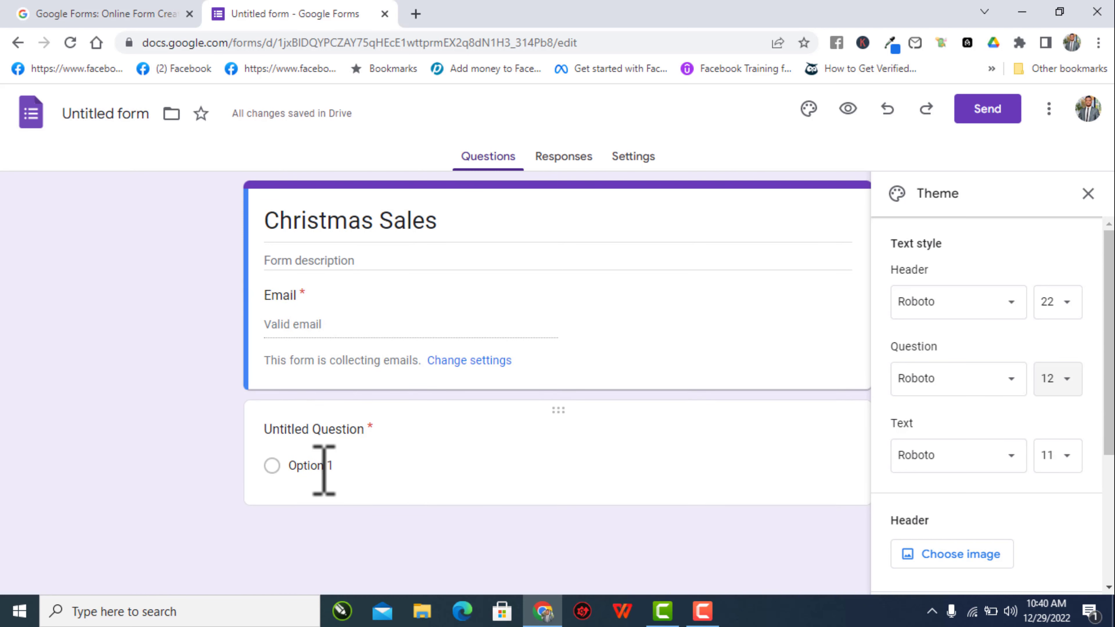
- Set the body text size to 10
scroll(966, 441, down, 2)
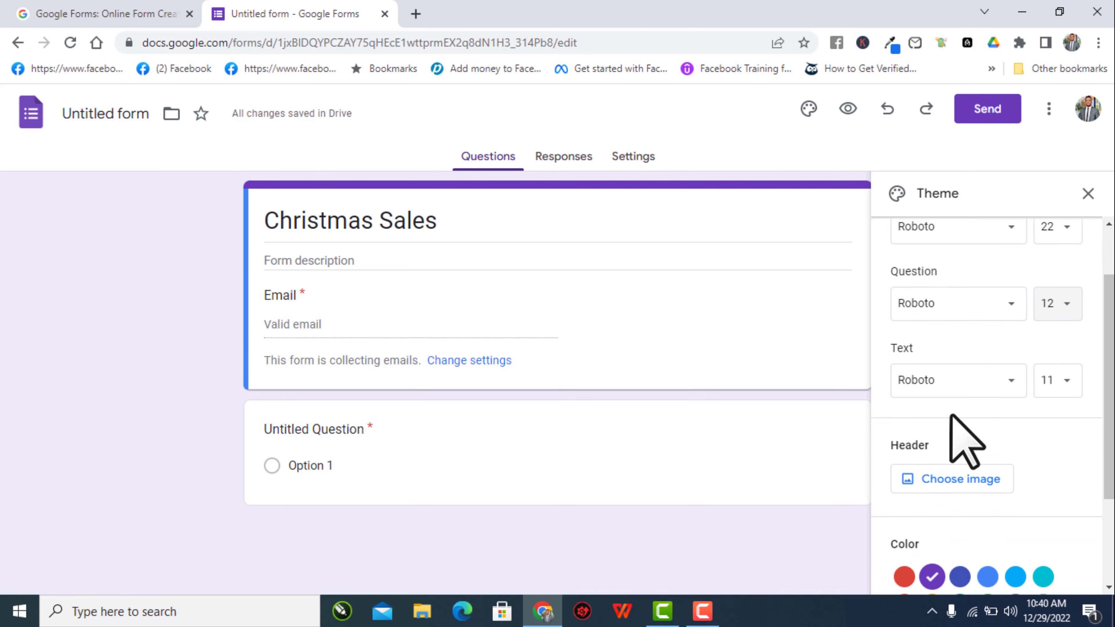
scroll(966, 442, down, 1)
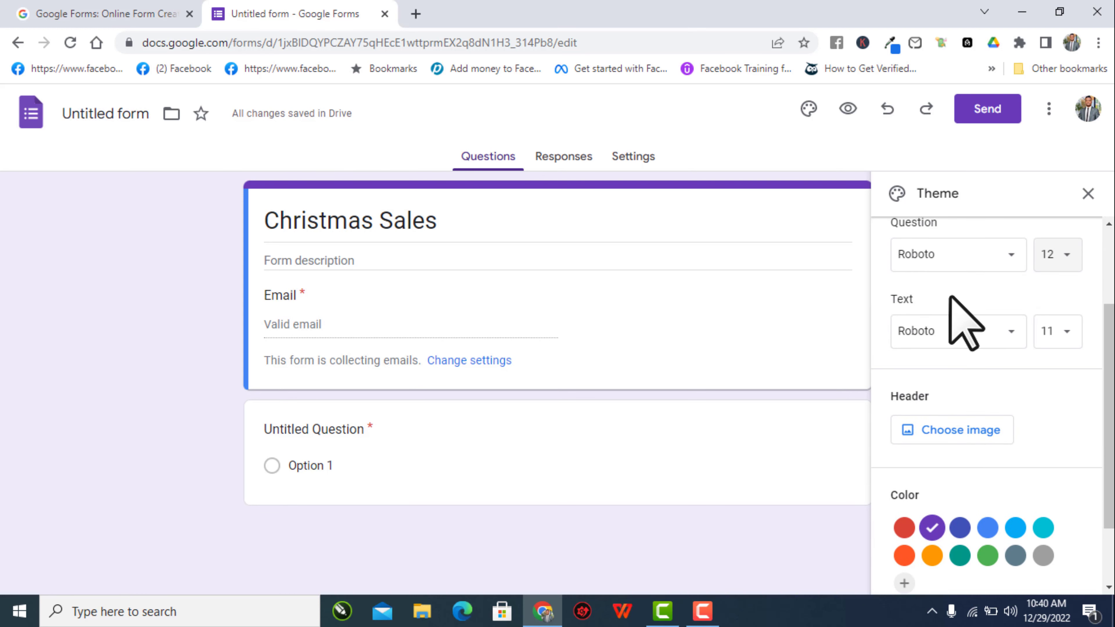
click(1058, 335)
click(1058, 369)
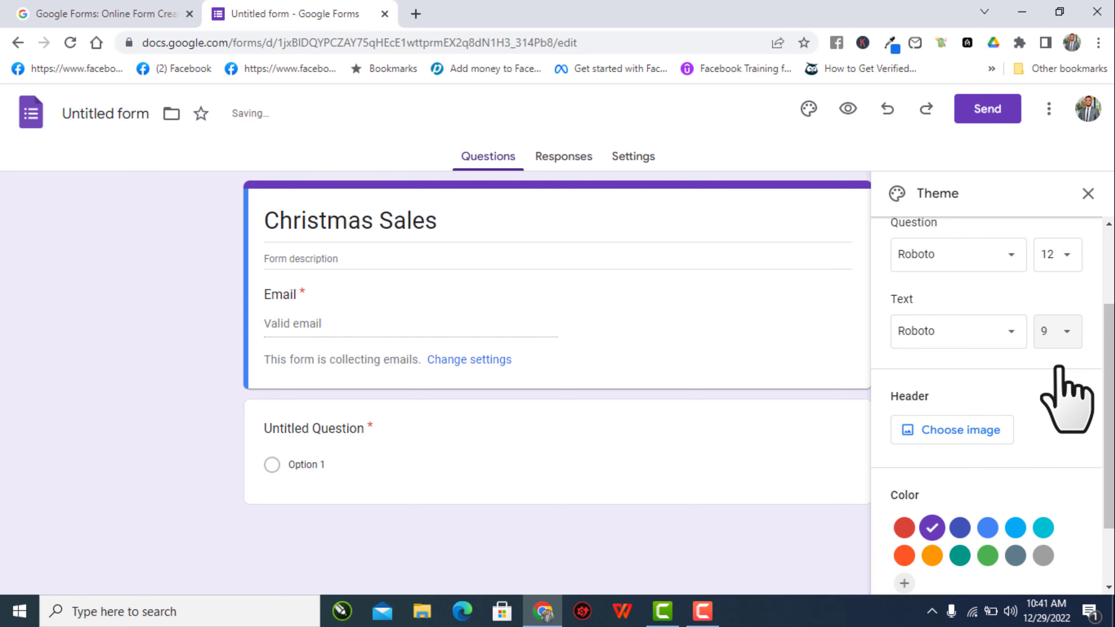
click(264, 259)
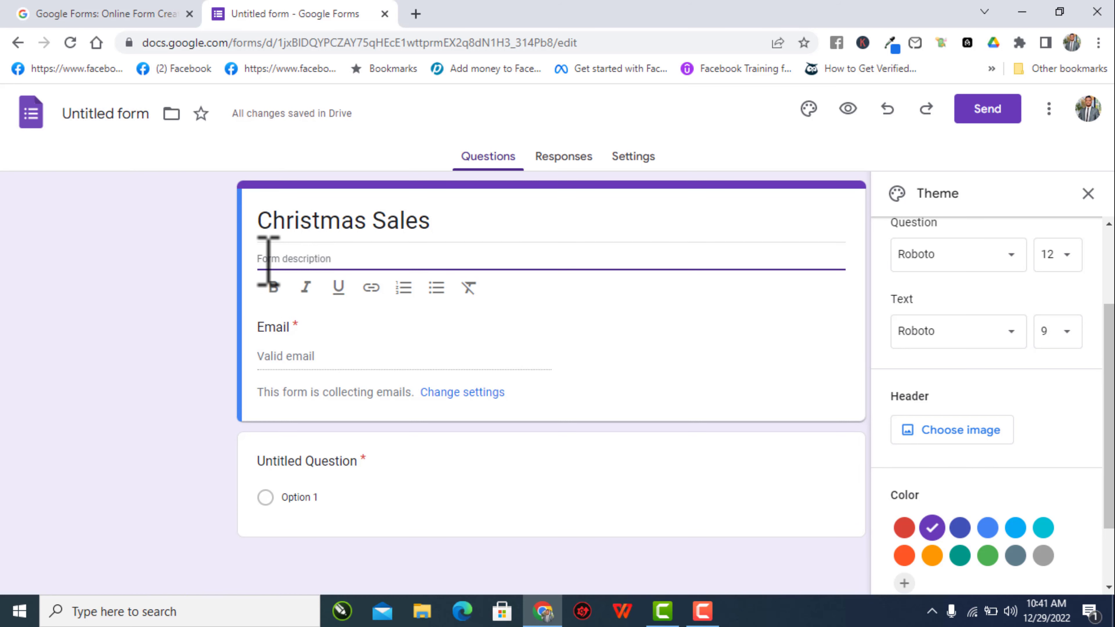
click(207, 342)
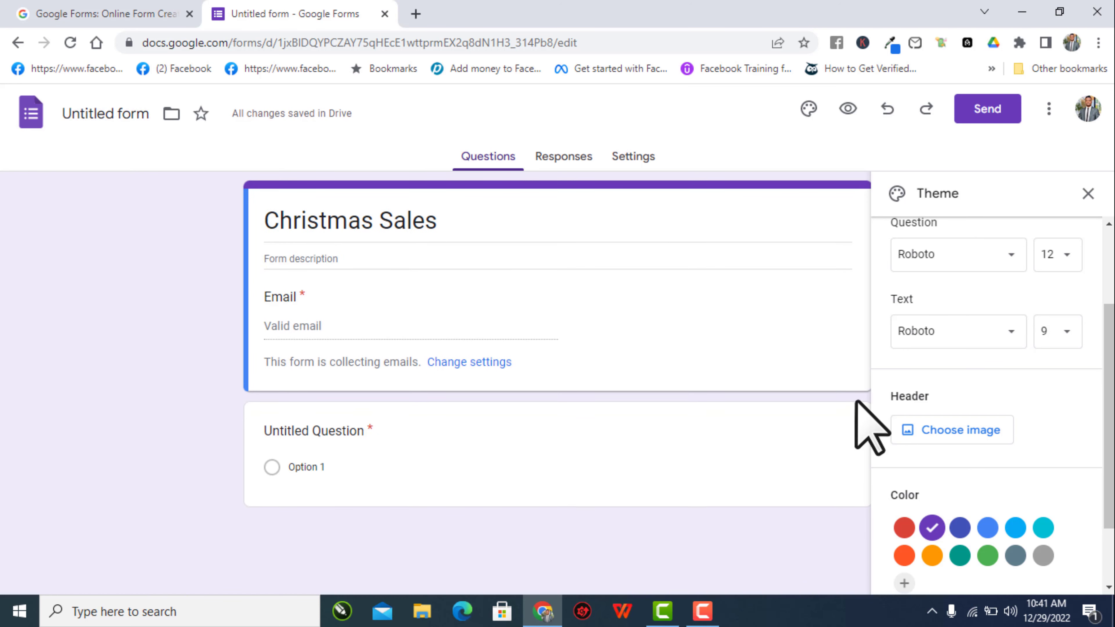
click(1053, 336)
click(1062, 394)
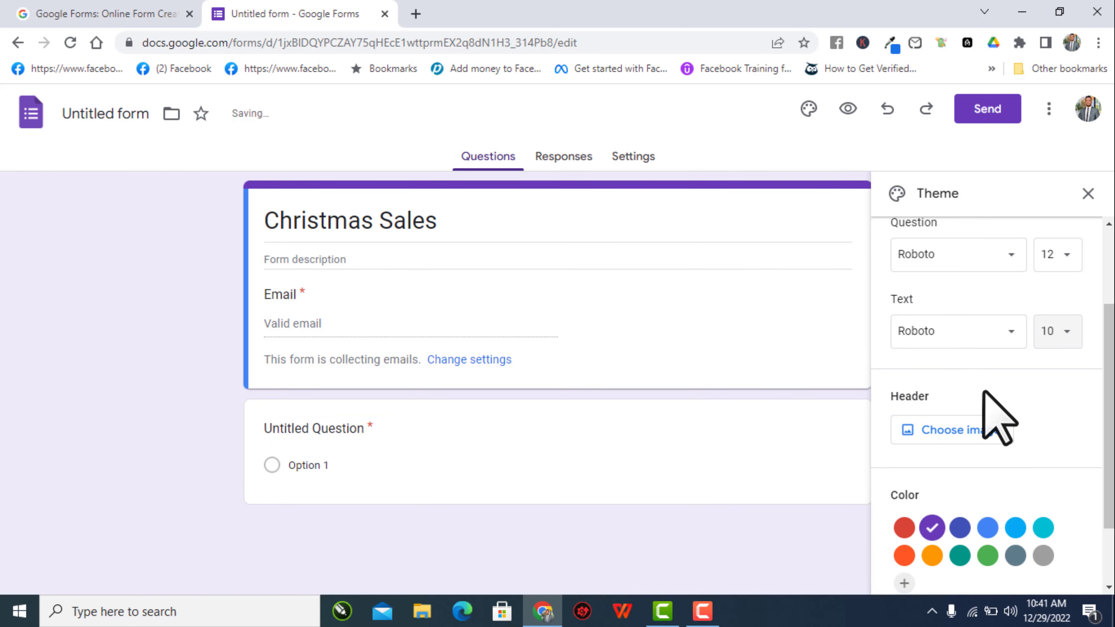
scroll(983, 395, down, 2)
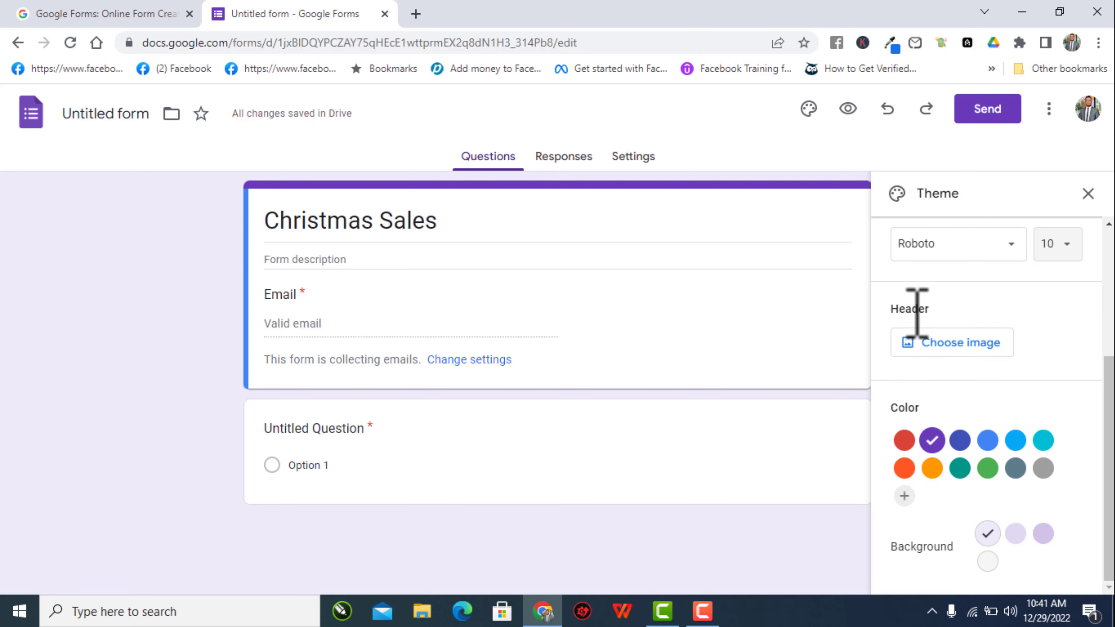
scroll(914, 358, up, 5)
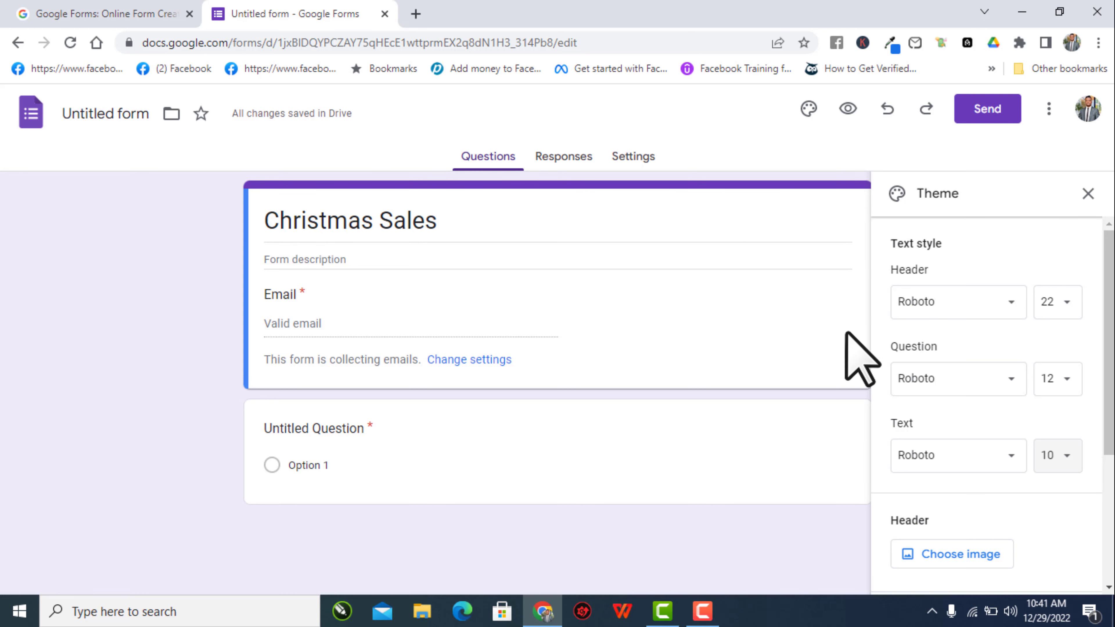
scroll(1034, 361, down, 4)
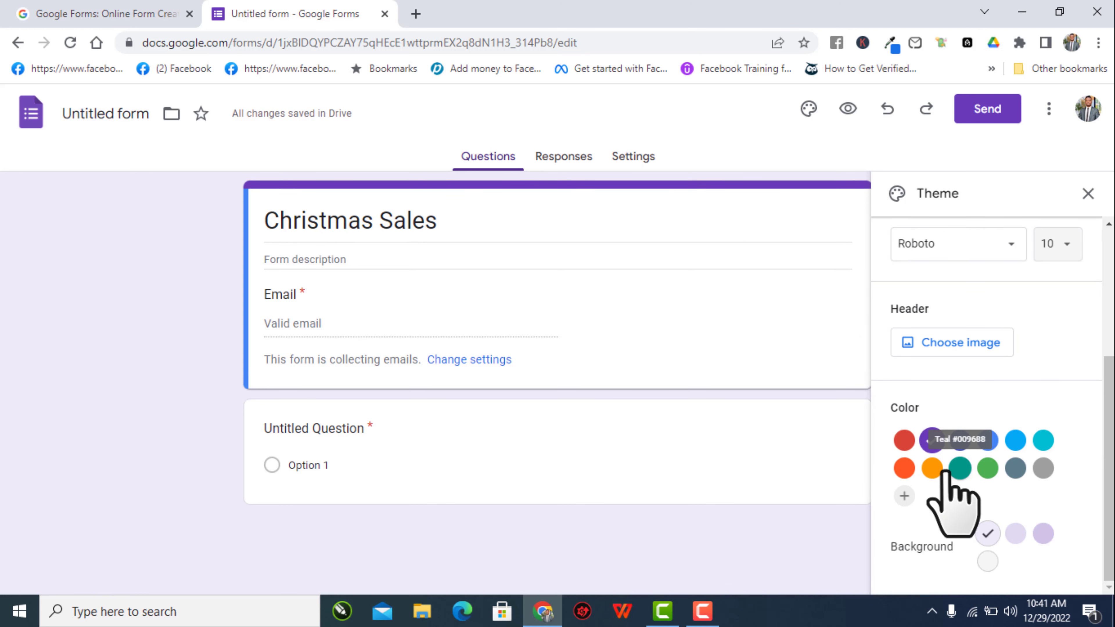
click(932, 468)
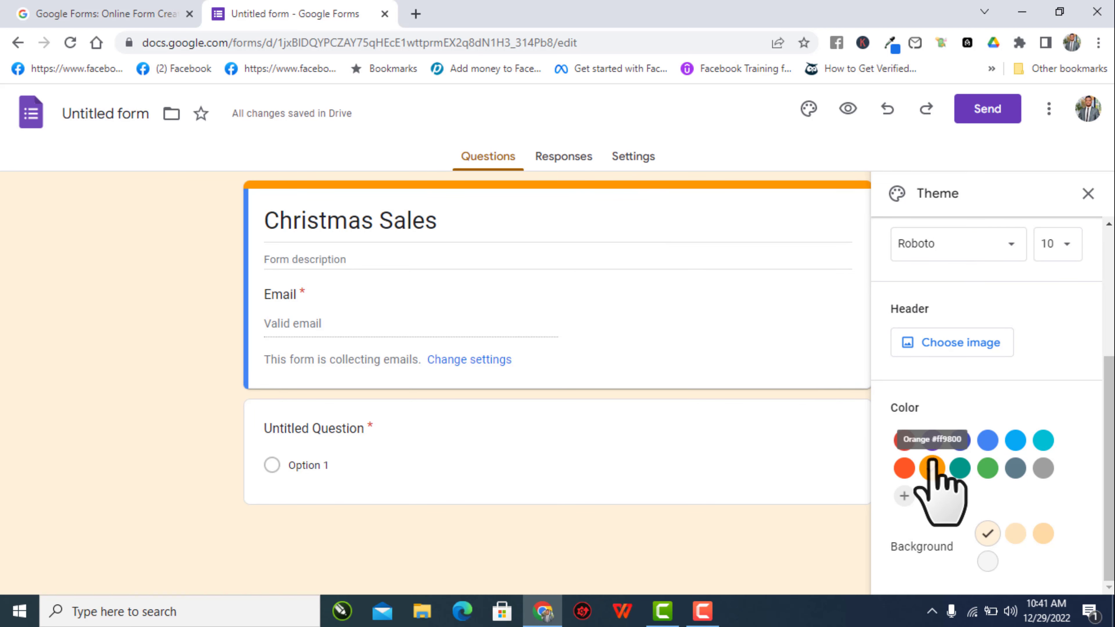
click(933, 440)
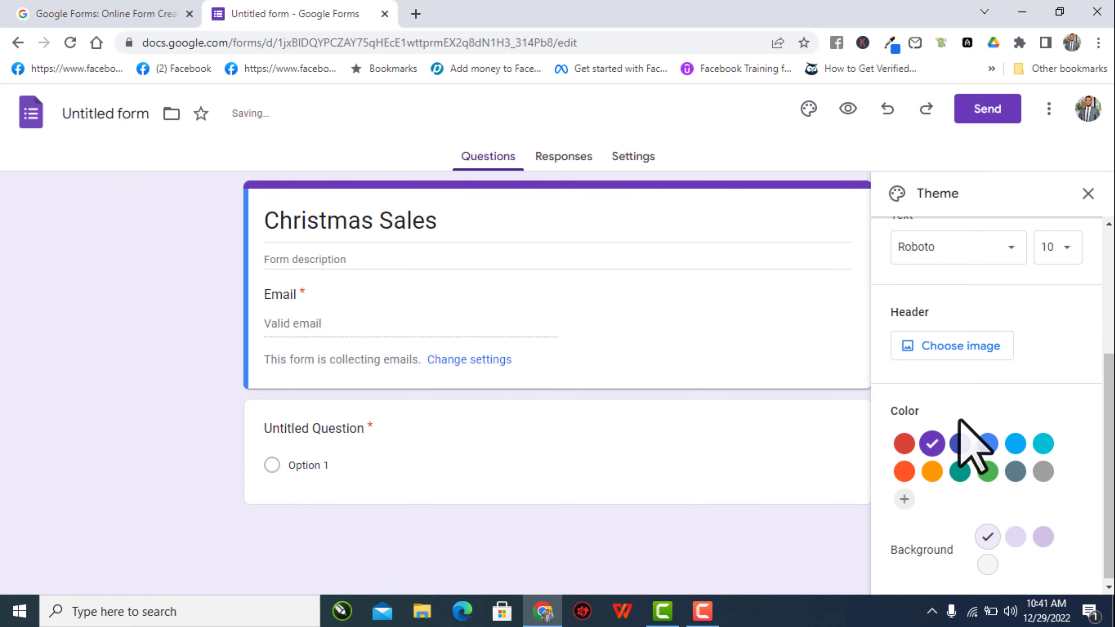
scroll(960, 421, up, 1)
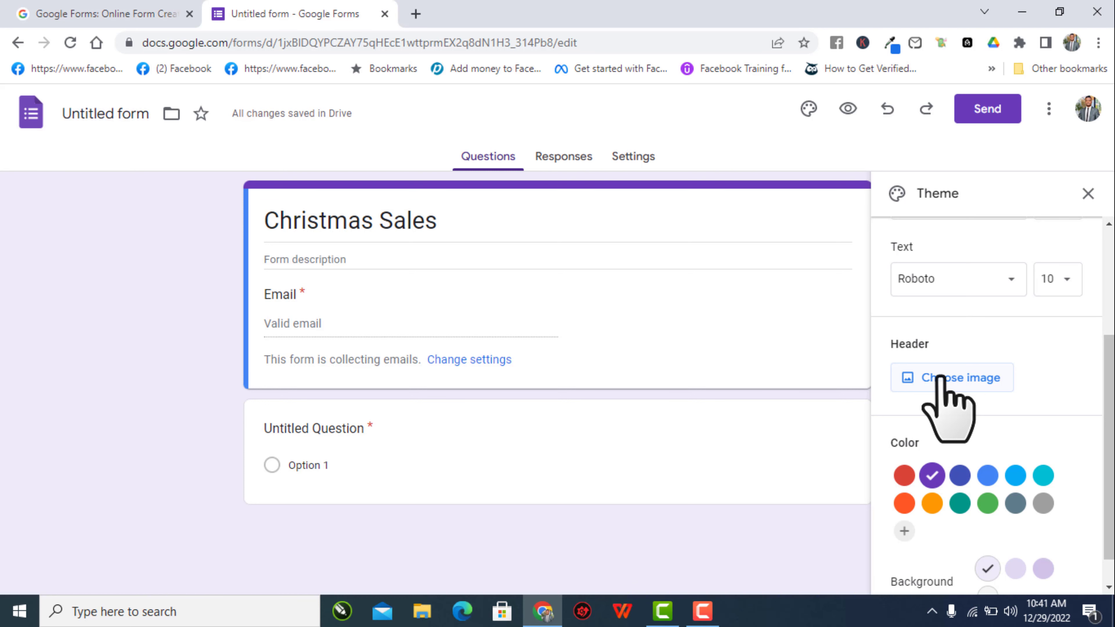
- In a new tab, search Google Images for 'image of chrismas'
click(416, 14)
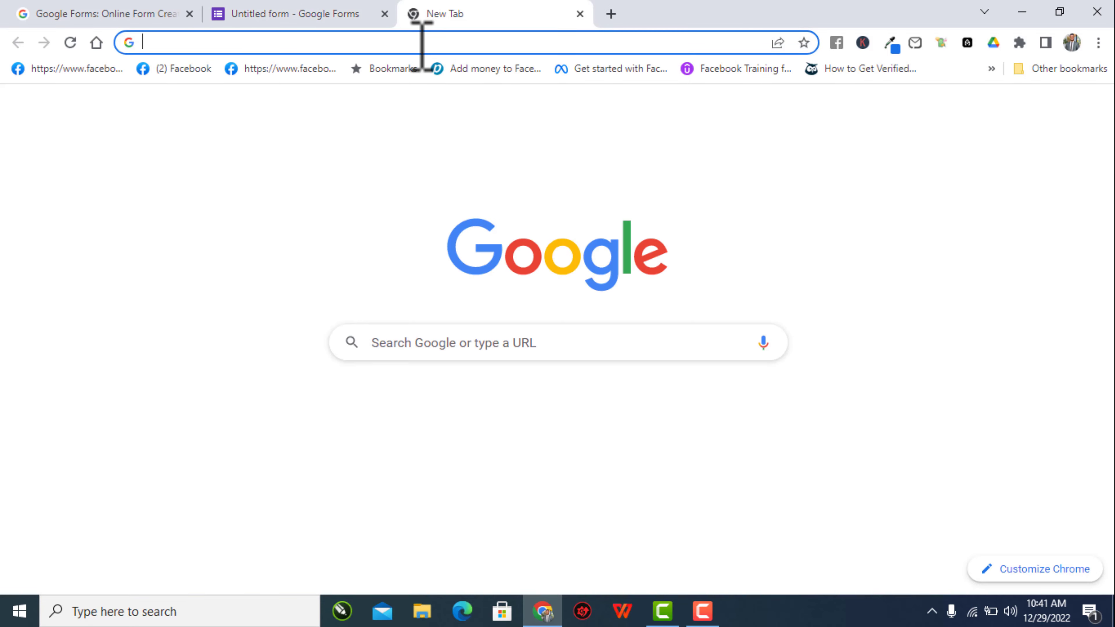
click(422, 44)
text(imag)
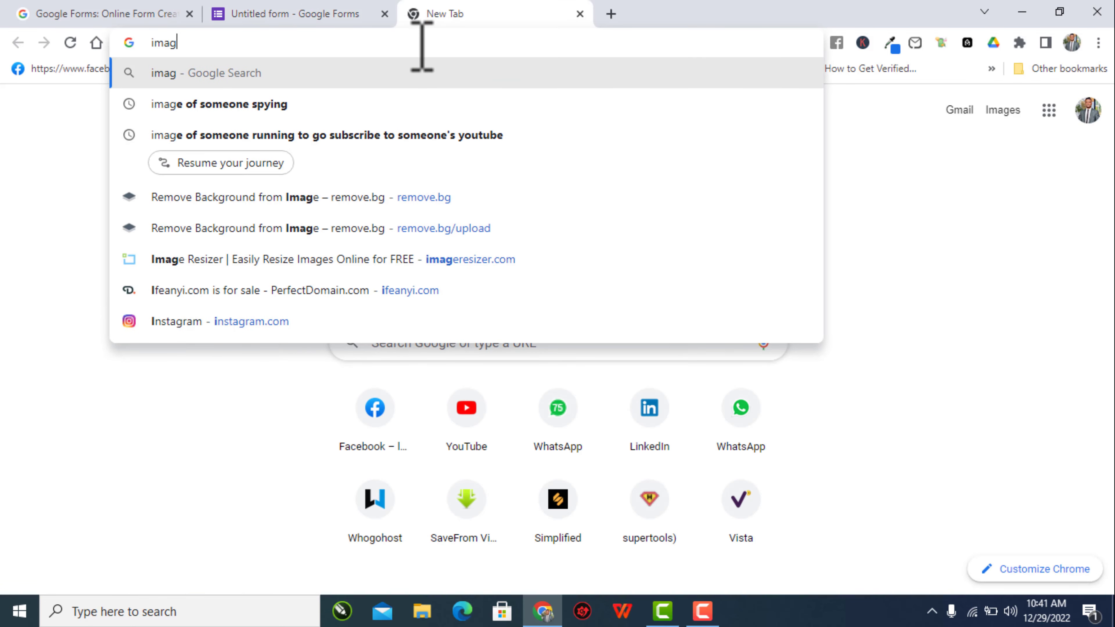
text(e of ch)
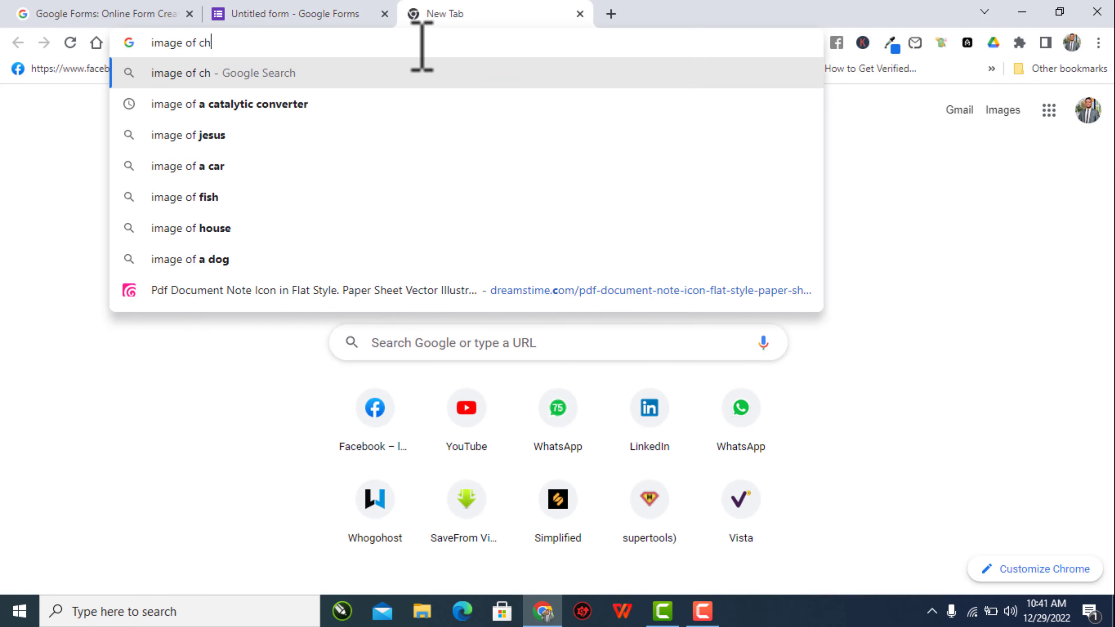
text(rismas)
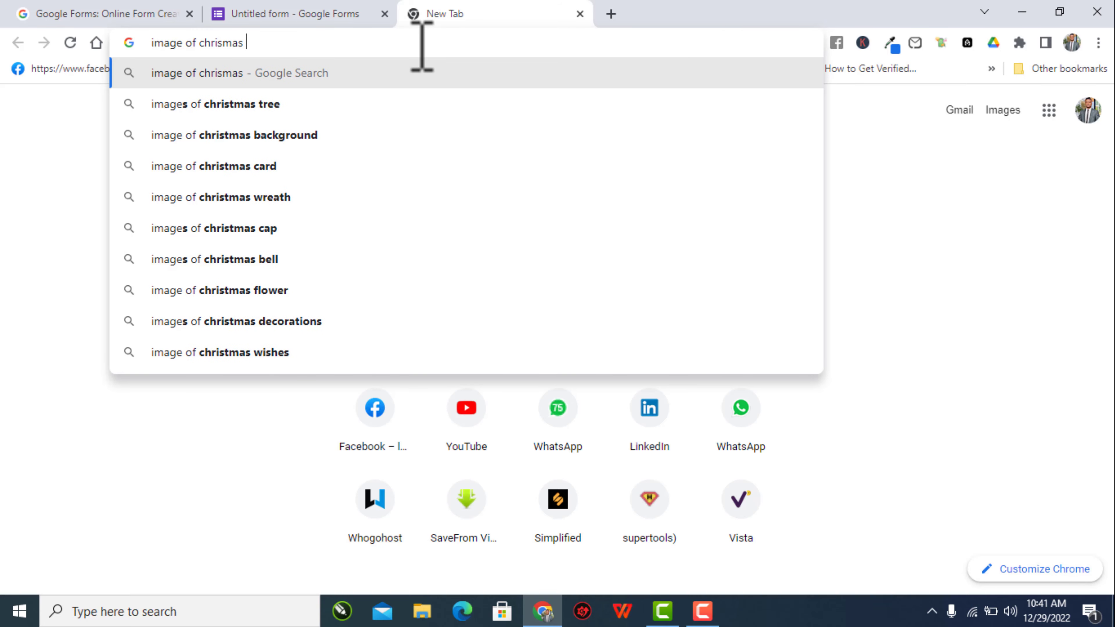
click(364, 134)
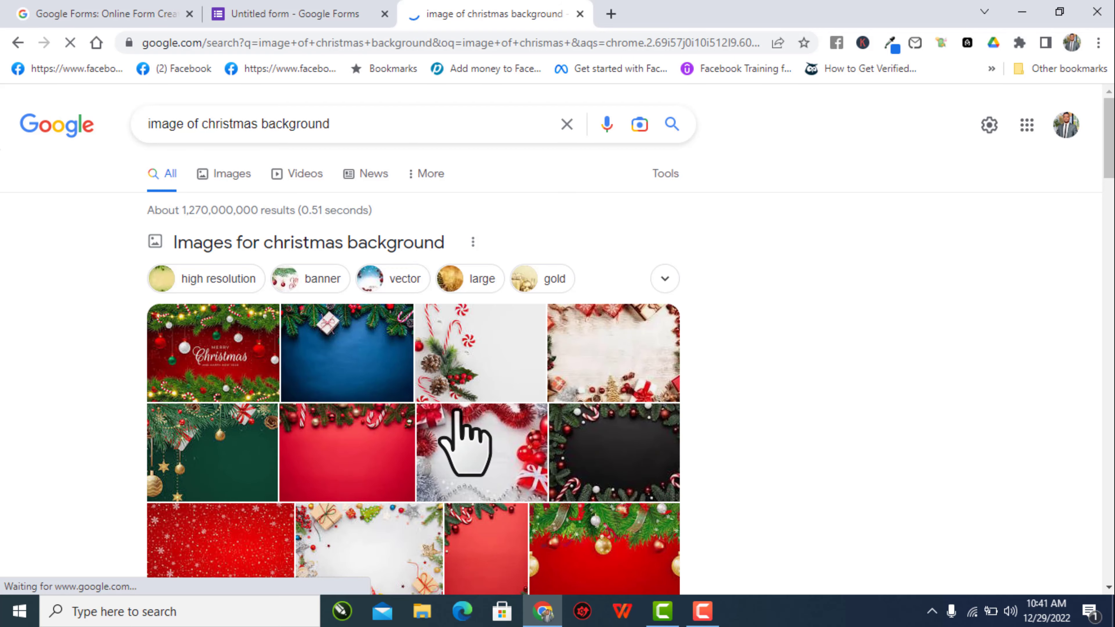
scroll(456, 418, down, 3)
scroll(224, 250, up, 4)
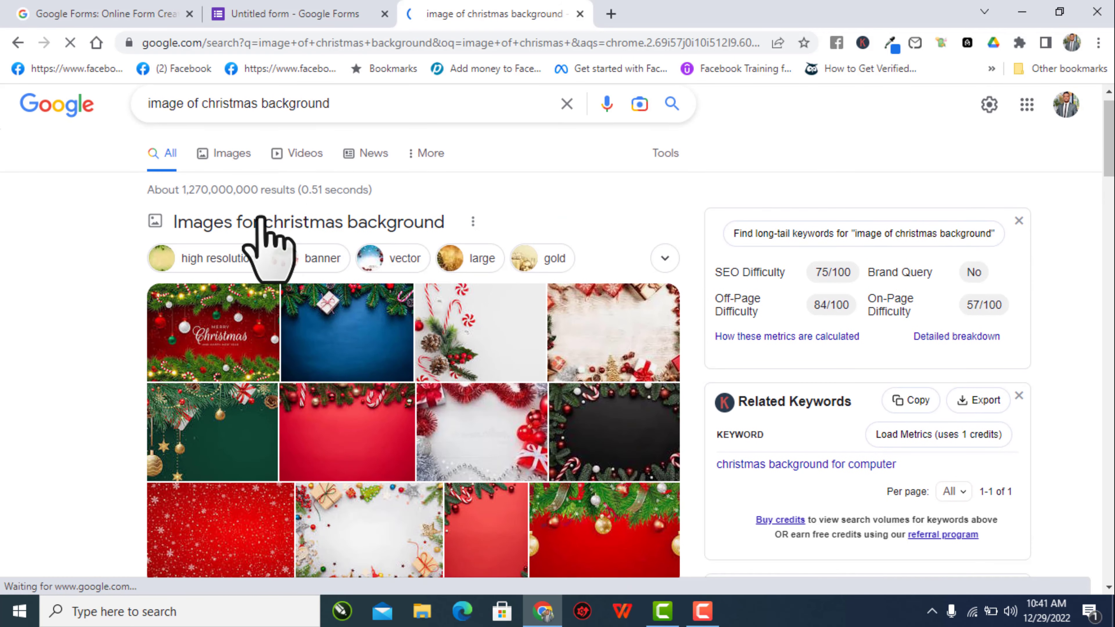
click(235, 156)
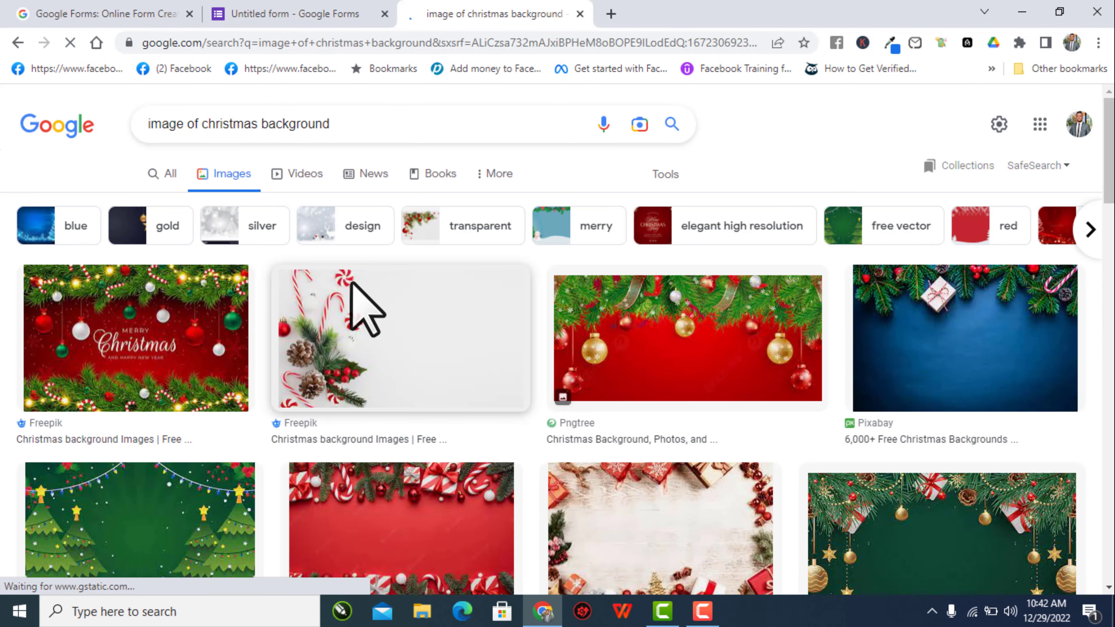
scroll(360, 307, down, 2)
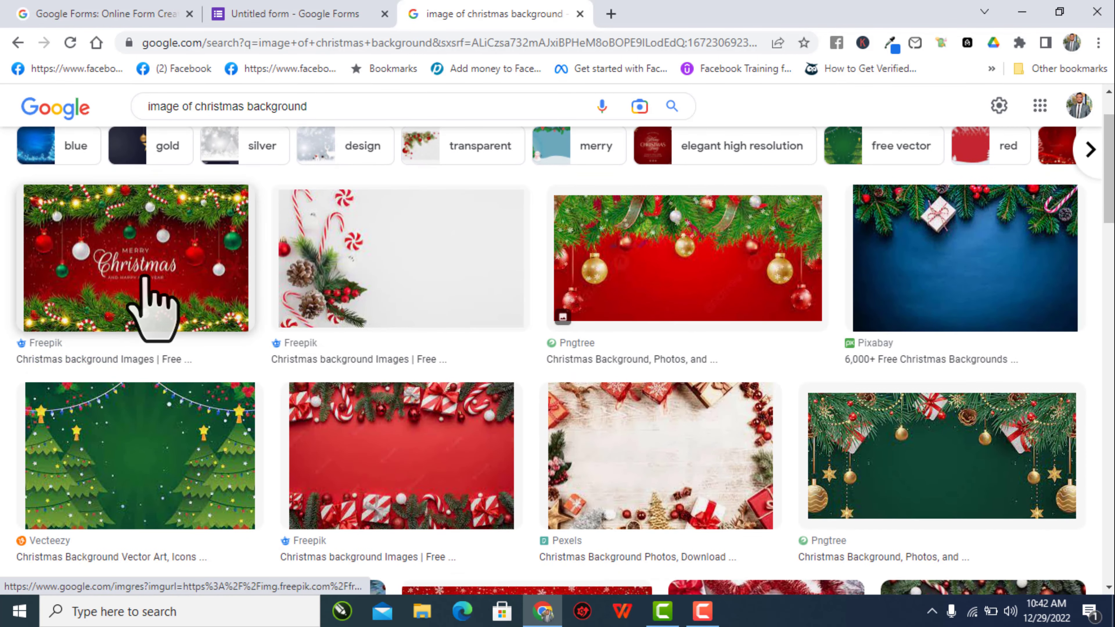
- Save the red Merry Christmas Freepik image to the computer and return to the form
click(148, 305)
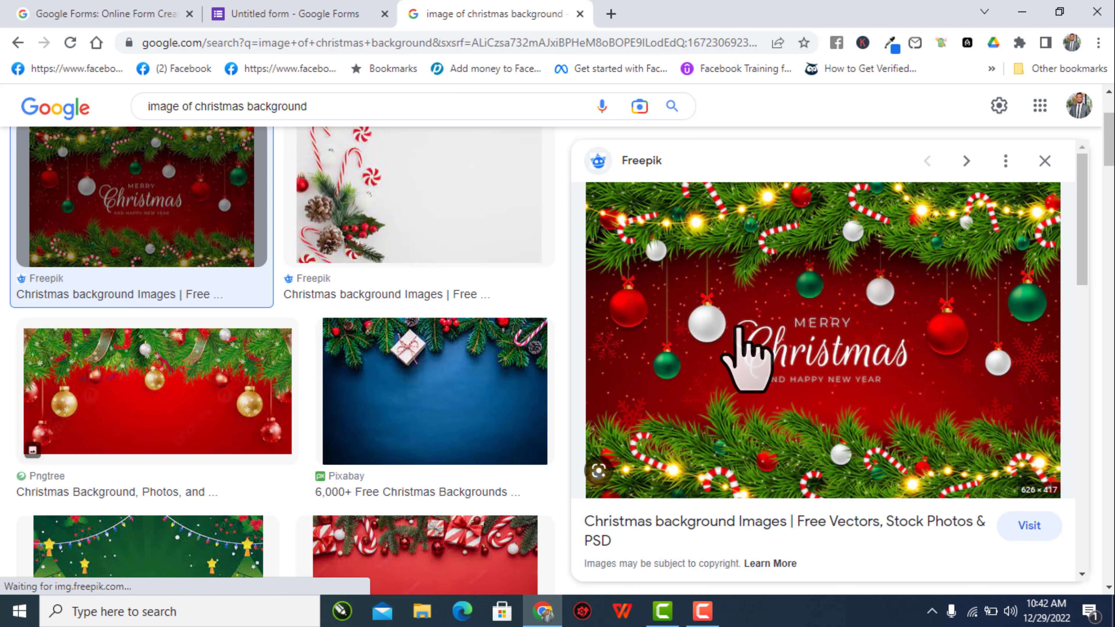
right_click(741, 310)
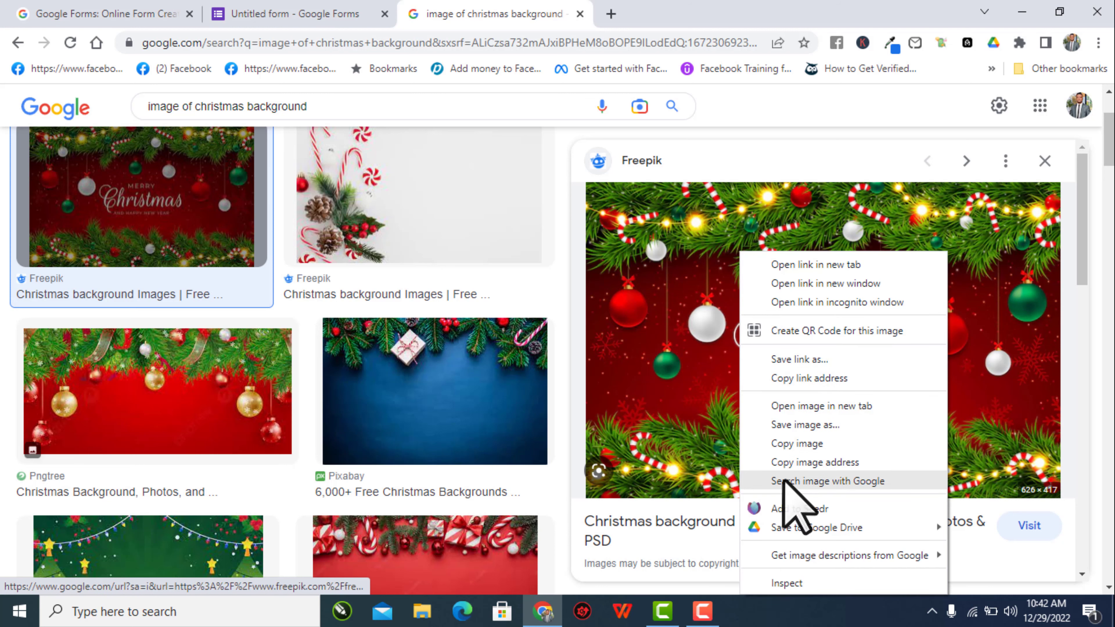
click(812, 444)
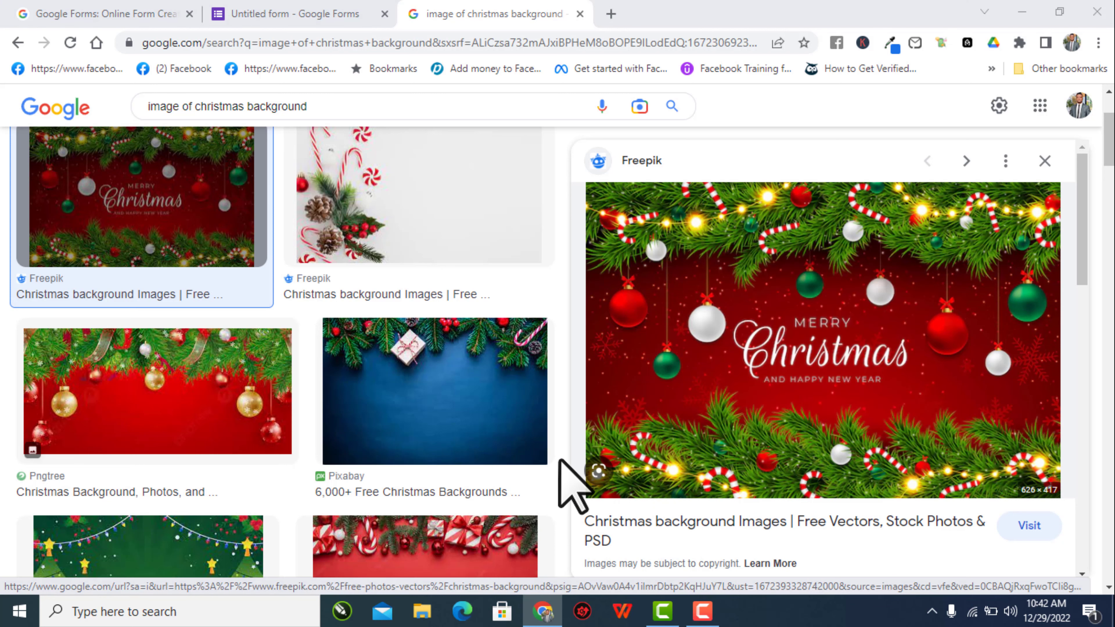
click(505, 364)
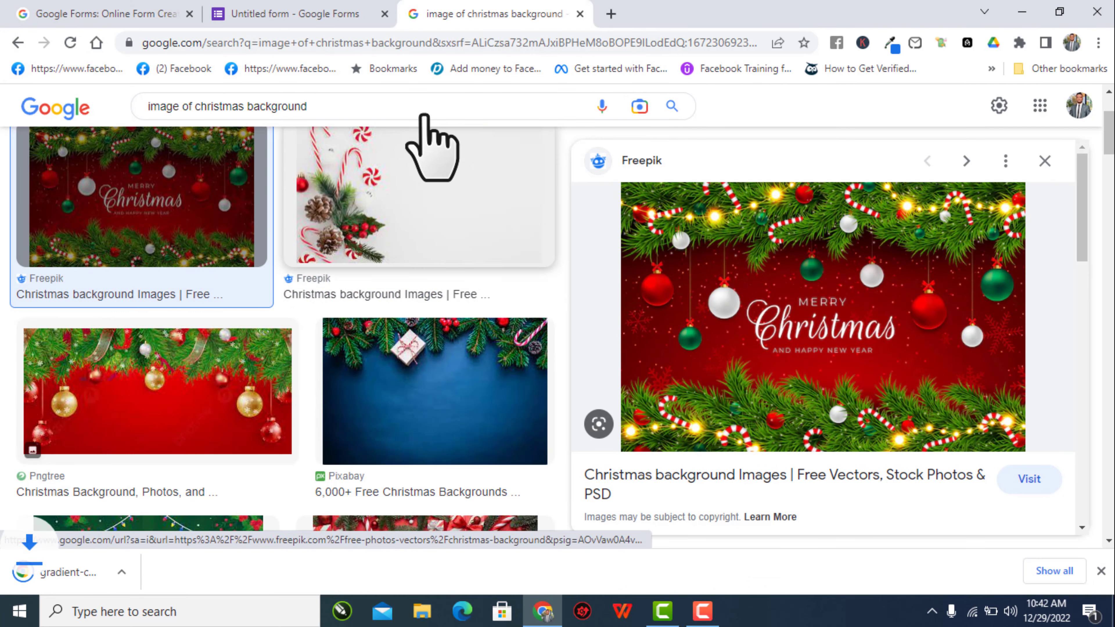
click(271, 16)
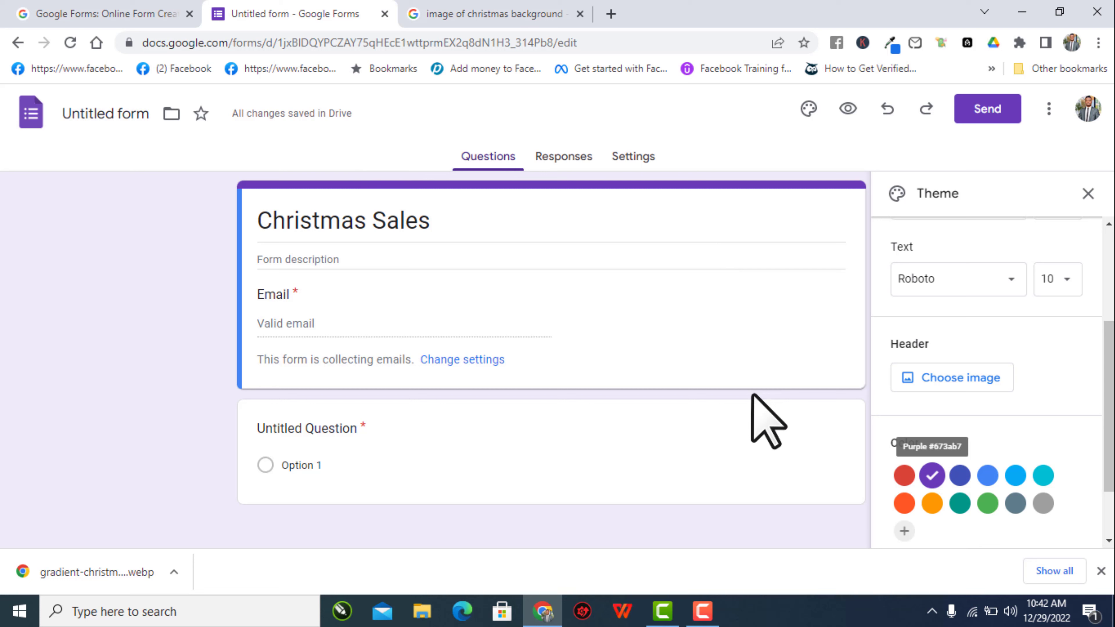
- Name the form file 'Christmas Sales' and bring up the header Choose image dialog
click(112, 113)
click(210, 149)
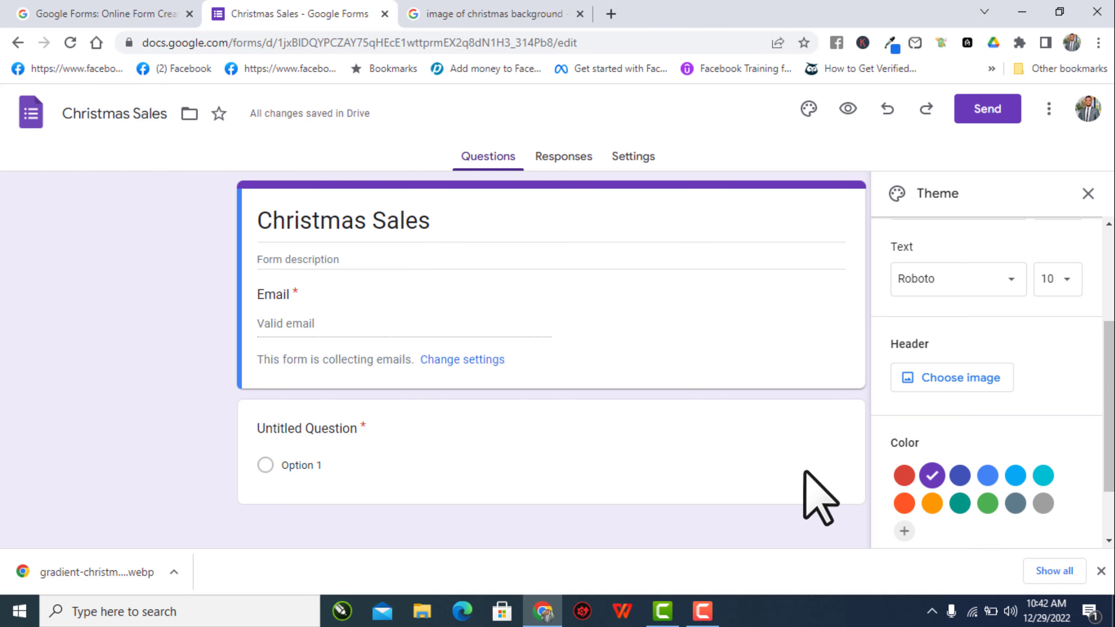
scroll(985, 436, down, 2)
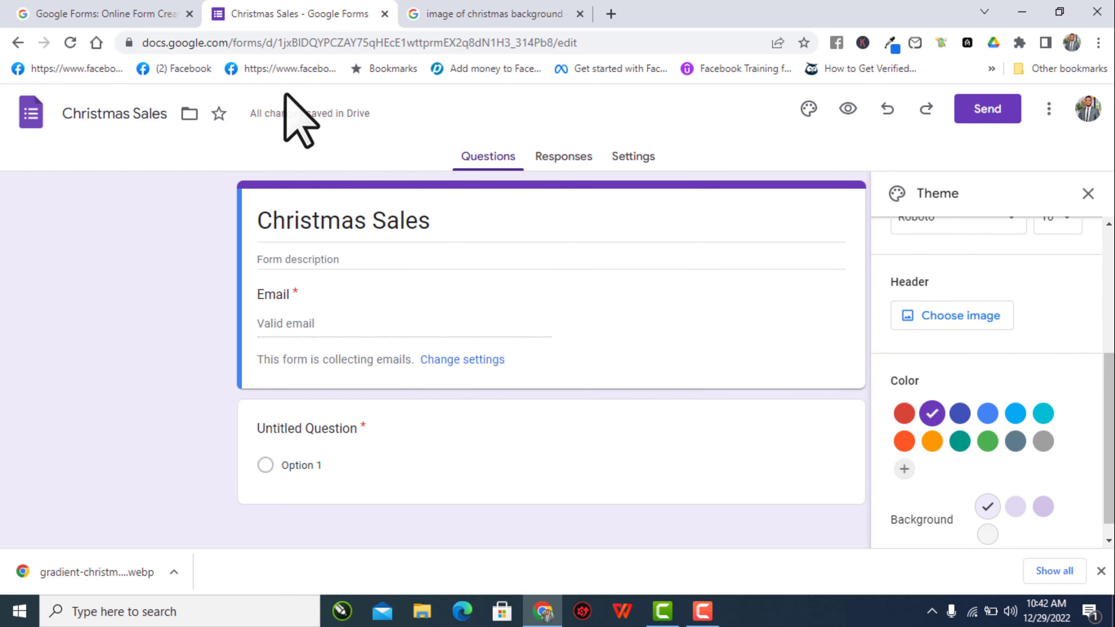
click(983, 318)
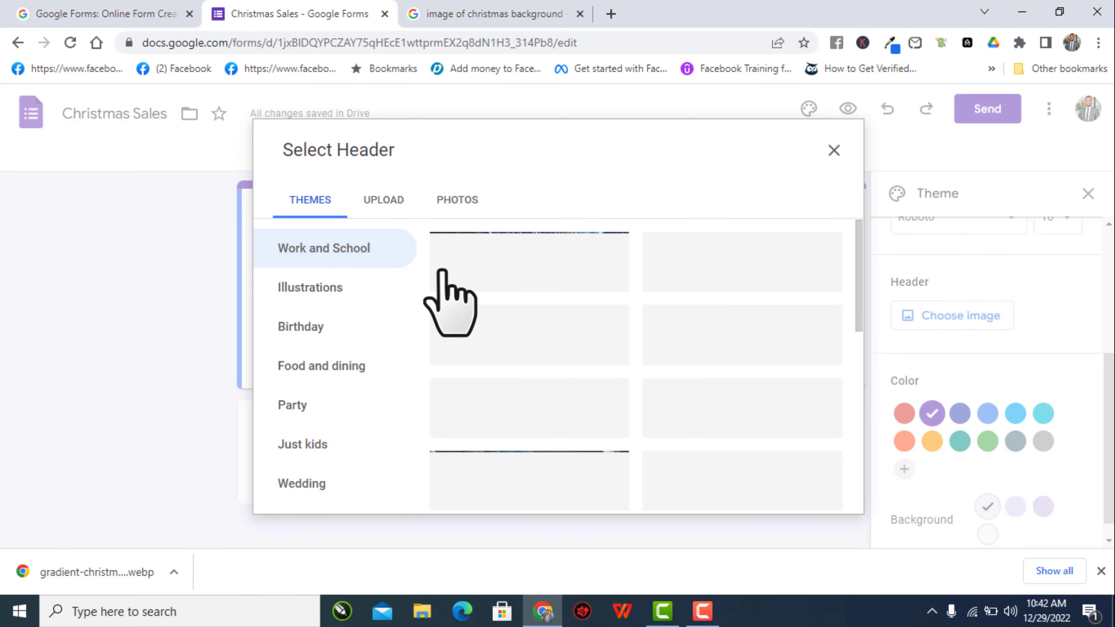
- Browse the THEMES and PHOTOS header options, then switch to the UPLOAD tab
scroll(625, 360, down, 5)
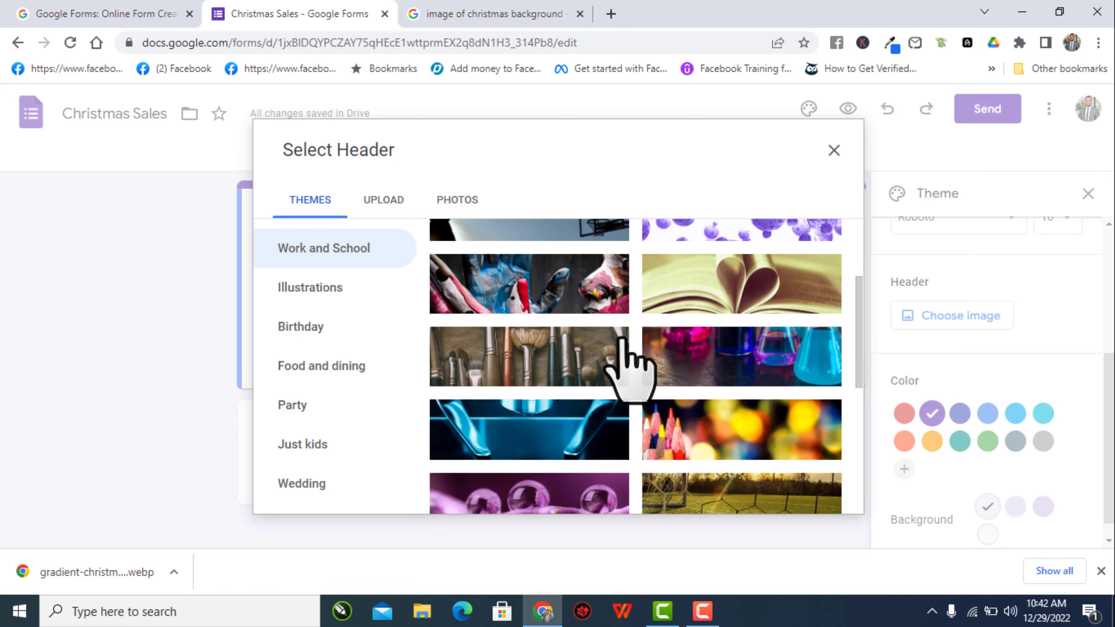
scroll(624, 343, down, 10)
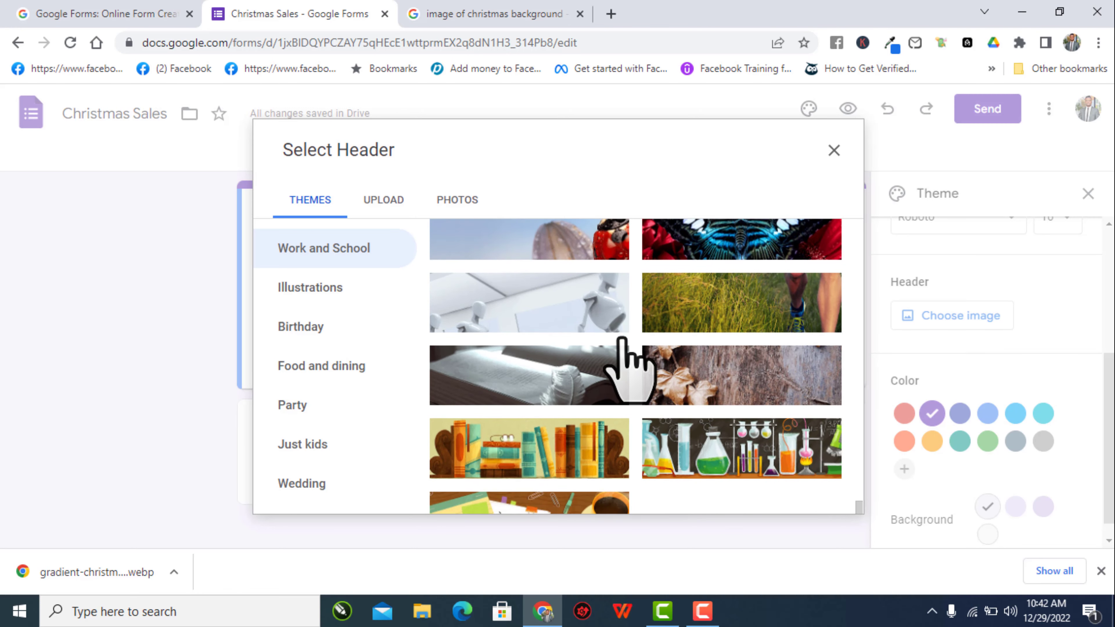
scroll(628, 371, up, 15)
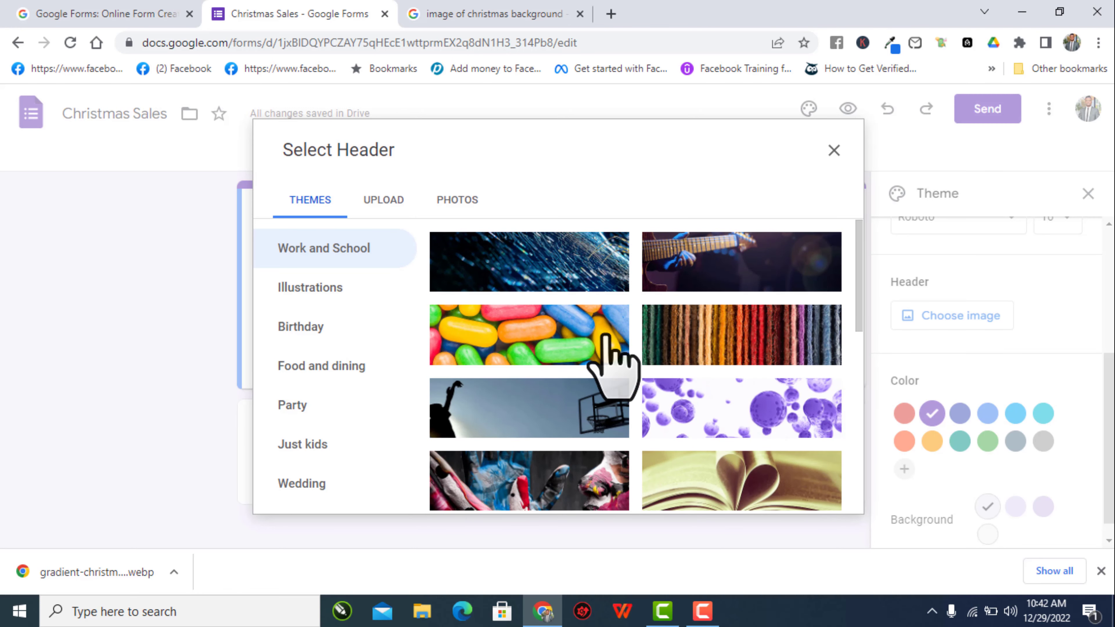
click(469, 207)
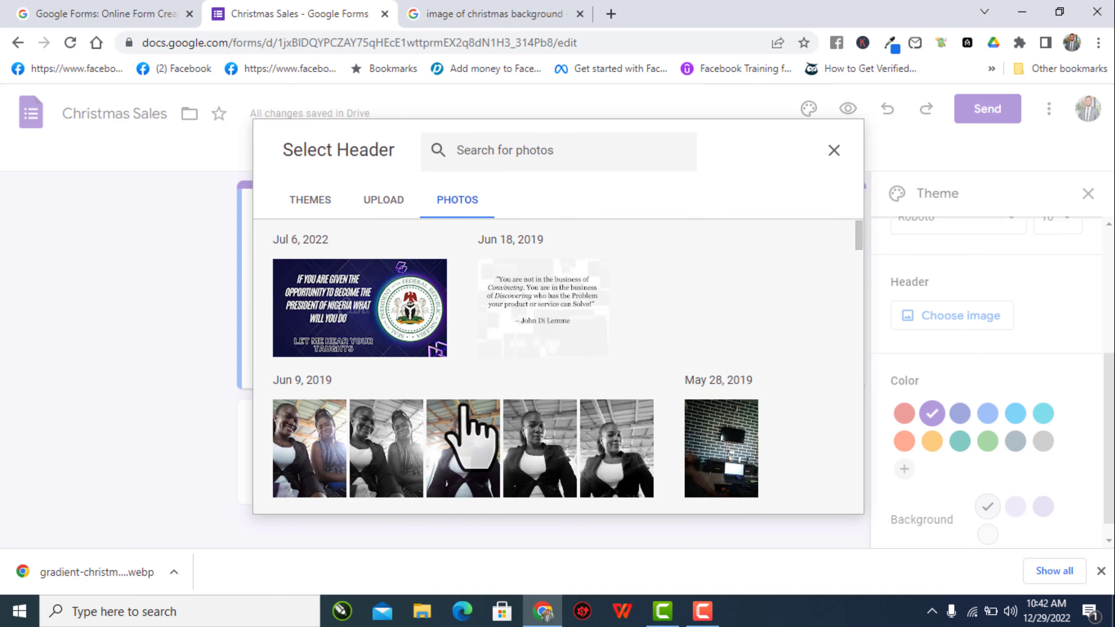
scroll(465, 406, down, 10)
scroll(461, 395, up, 8)
scroll(465, 406, up, 2)
click(382, 200)
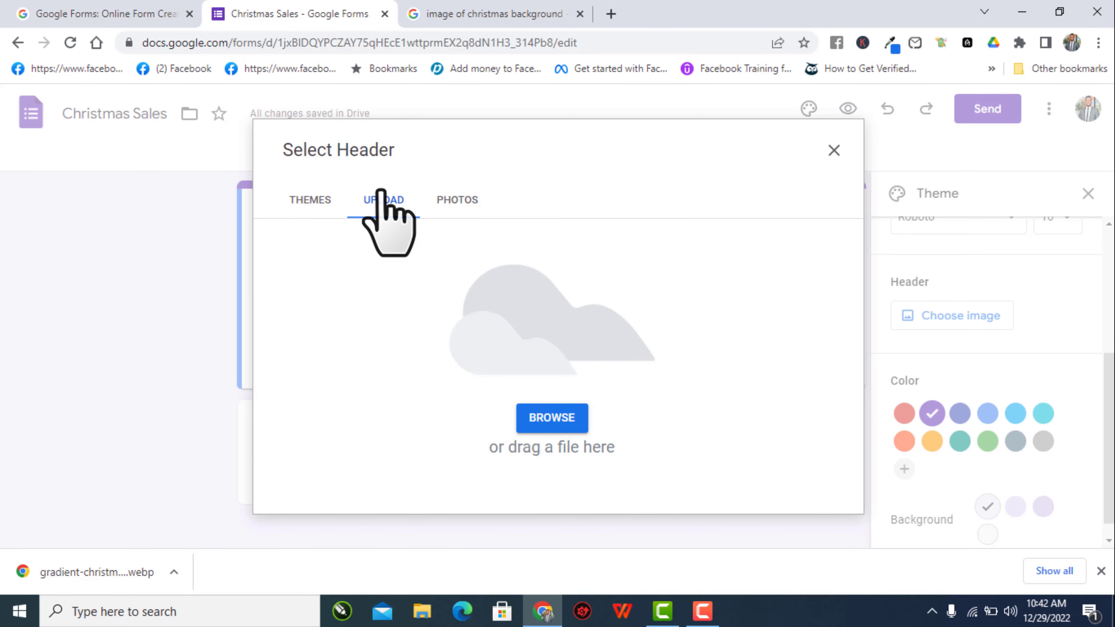
- Upload the downloaded Merry Christmas image from Downloads as the form header, adjusting the crop
click(559, 419)
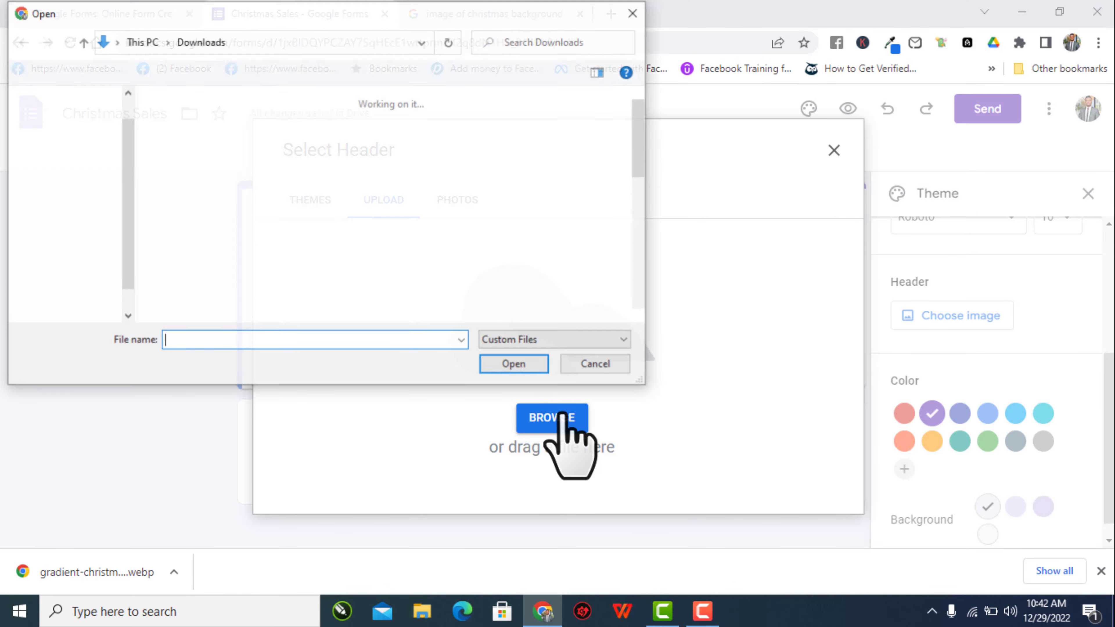
click(211, 217)
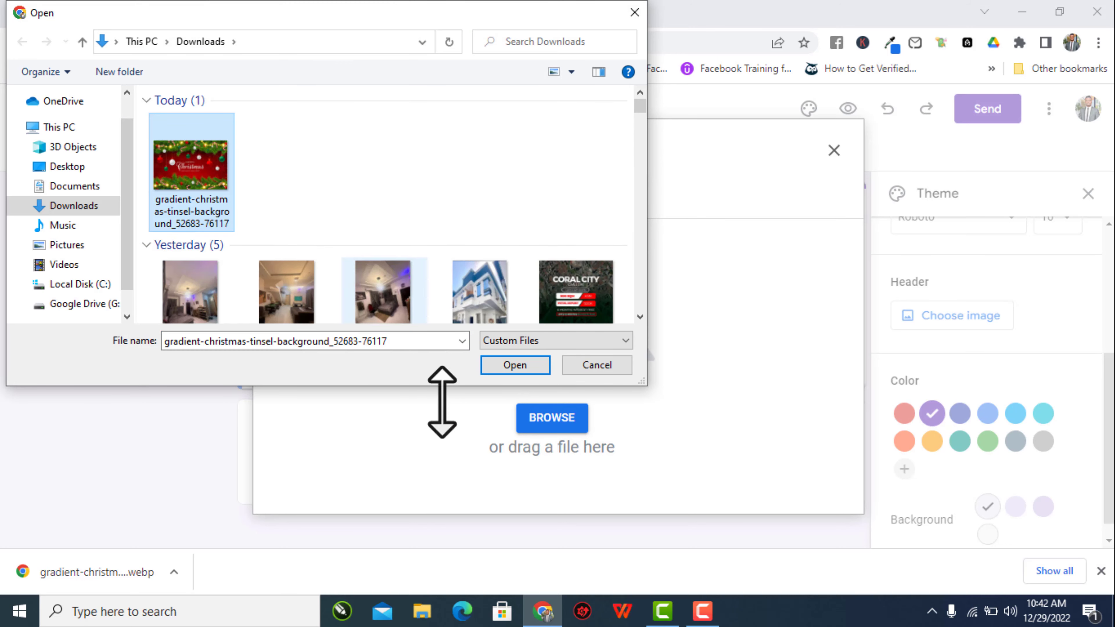
click(515, 365)
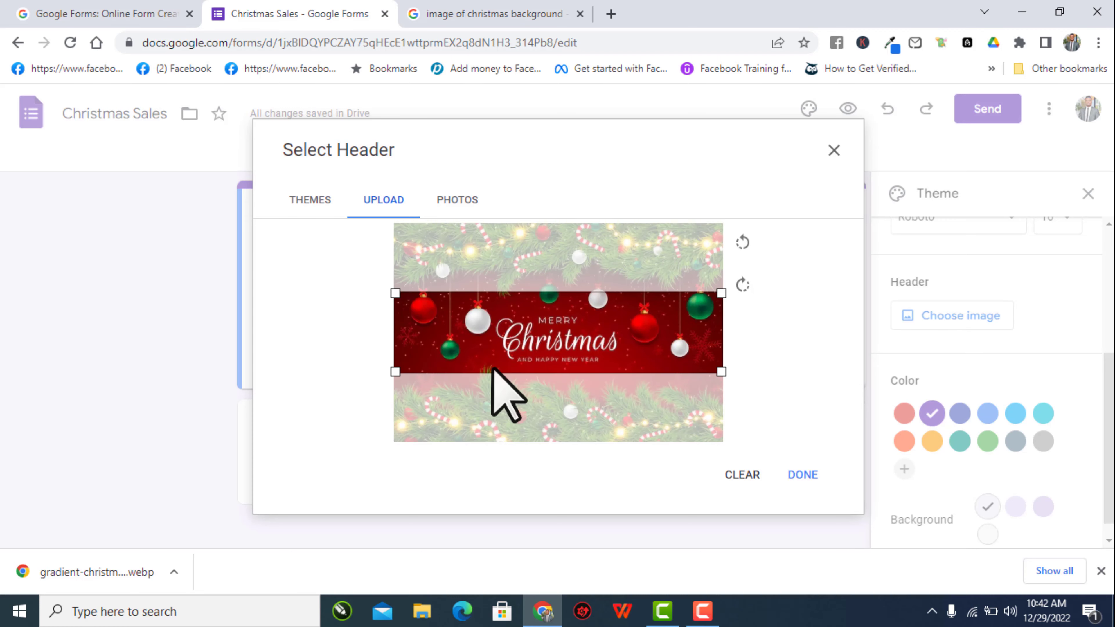
drag(616, 341, 620, 337)
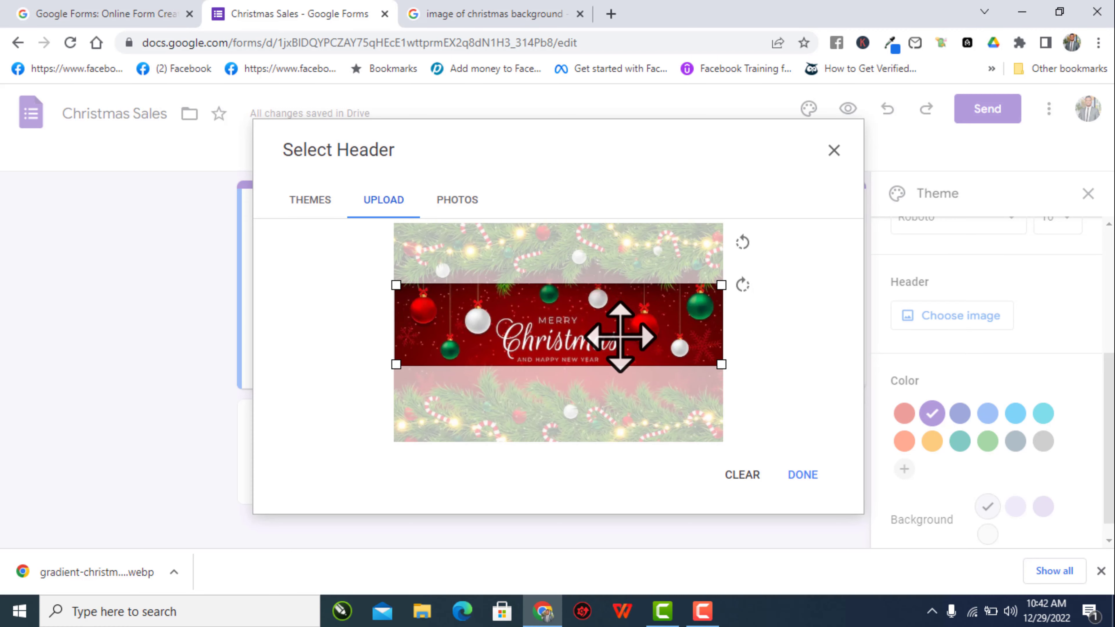
drag(719, 366, 718, 364)
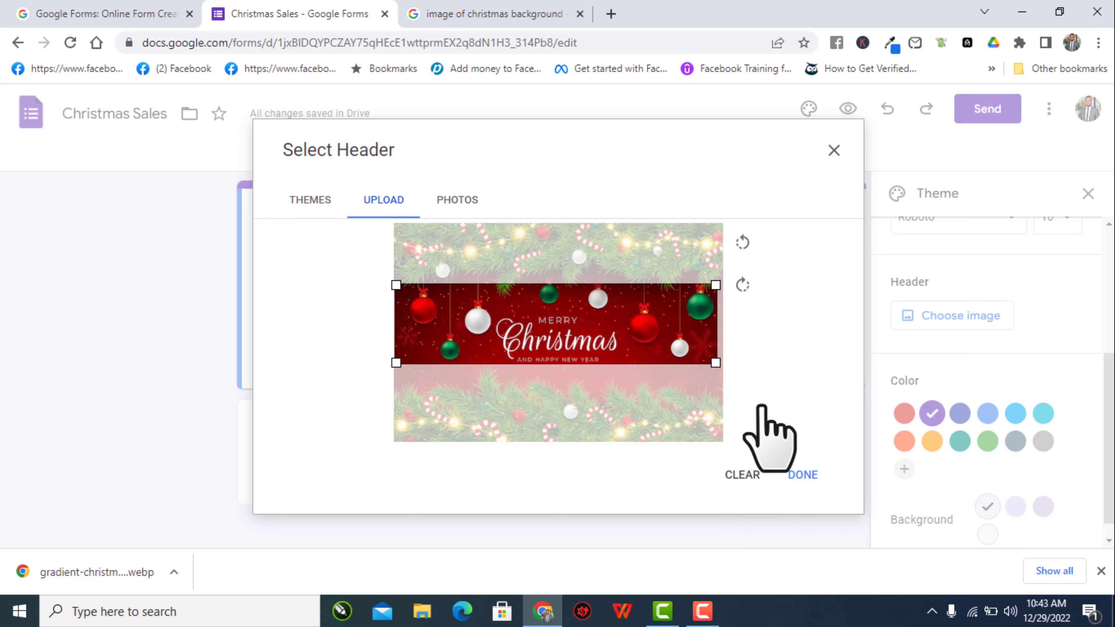
drag(717, 364, 720, 365)
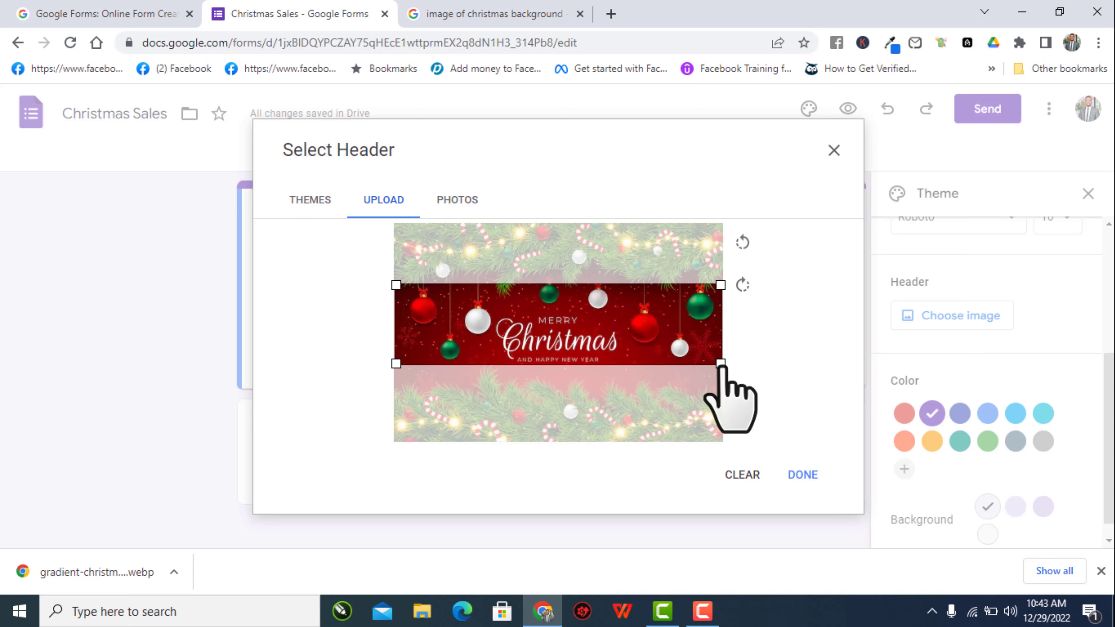
click(810, 478)
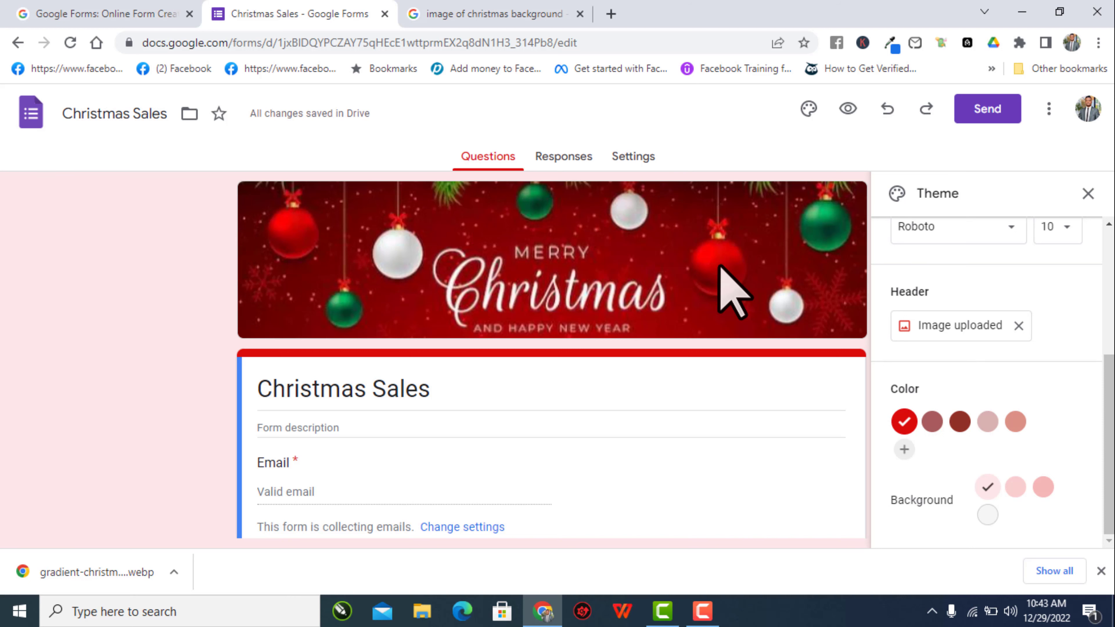
scroll(733, 285, down, 4)
scroll(729, 292, up, 4)
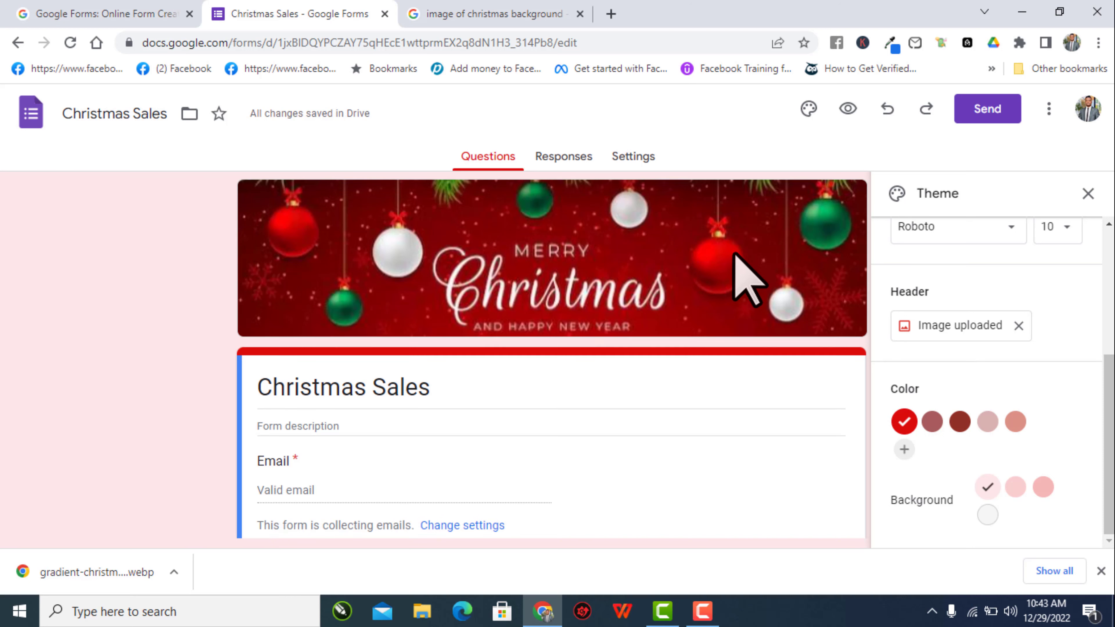
scroll(734, 259, down, 1)
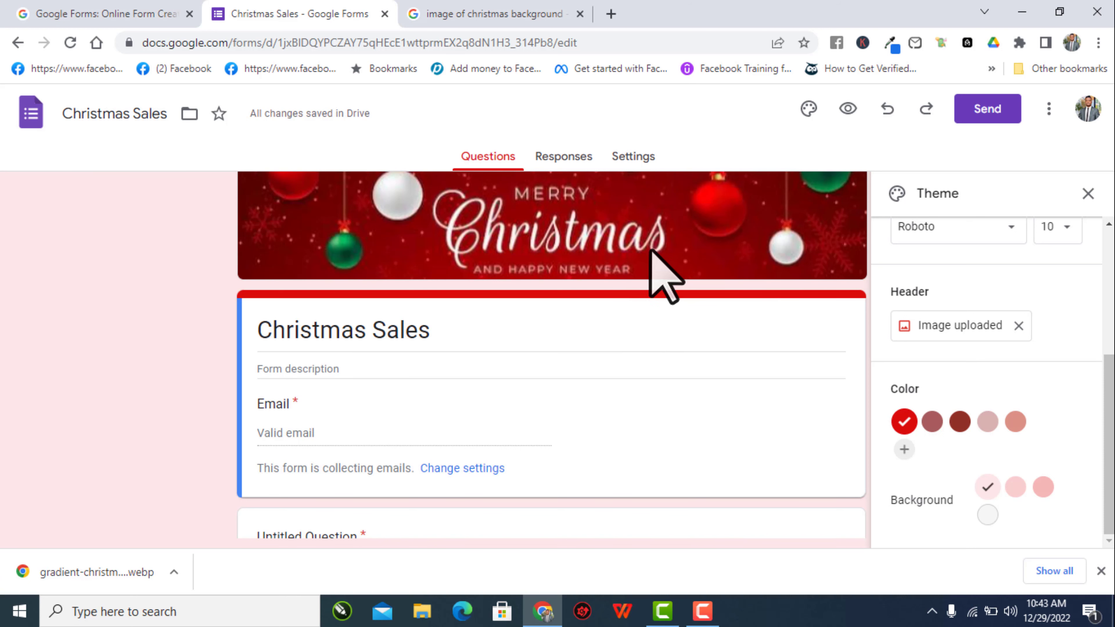
scroll(778, 360, down, 2)
scroll(766, 340, up, 3)
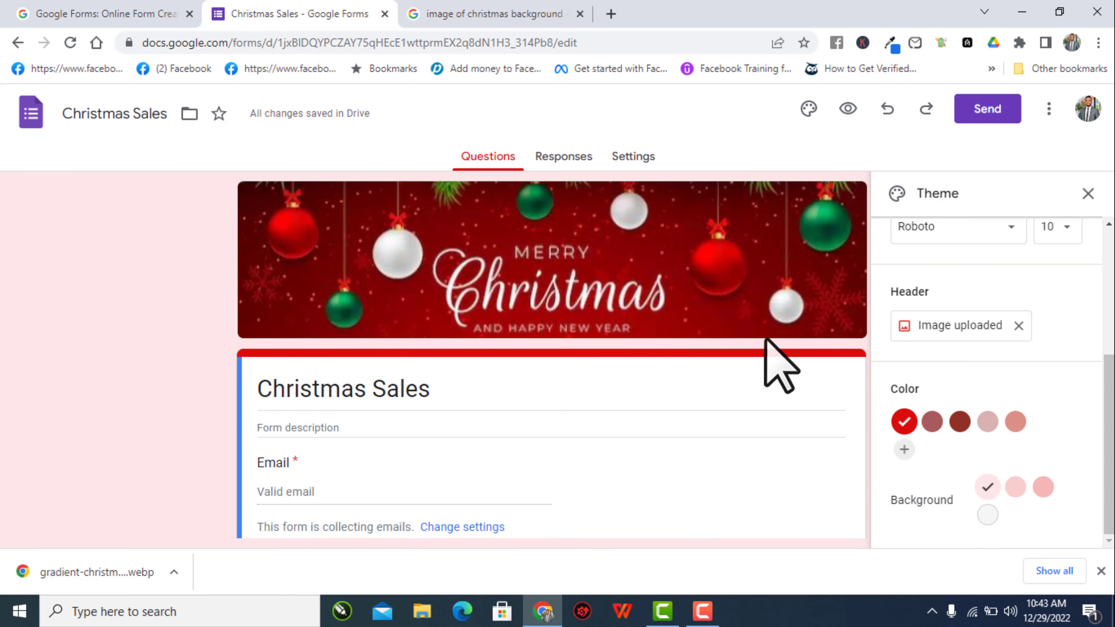
scroll(545, 379, down, 3)
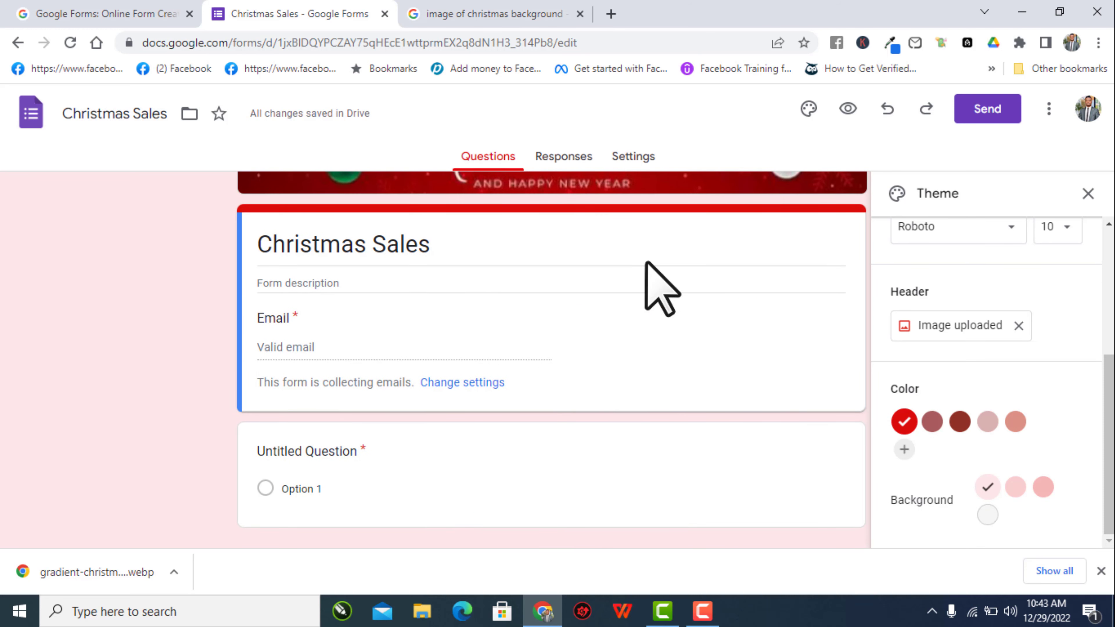
- Set the page background colour to Medium pink (#f8cece)
click(1044, 488)
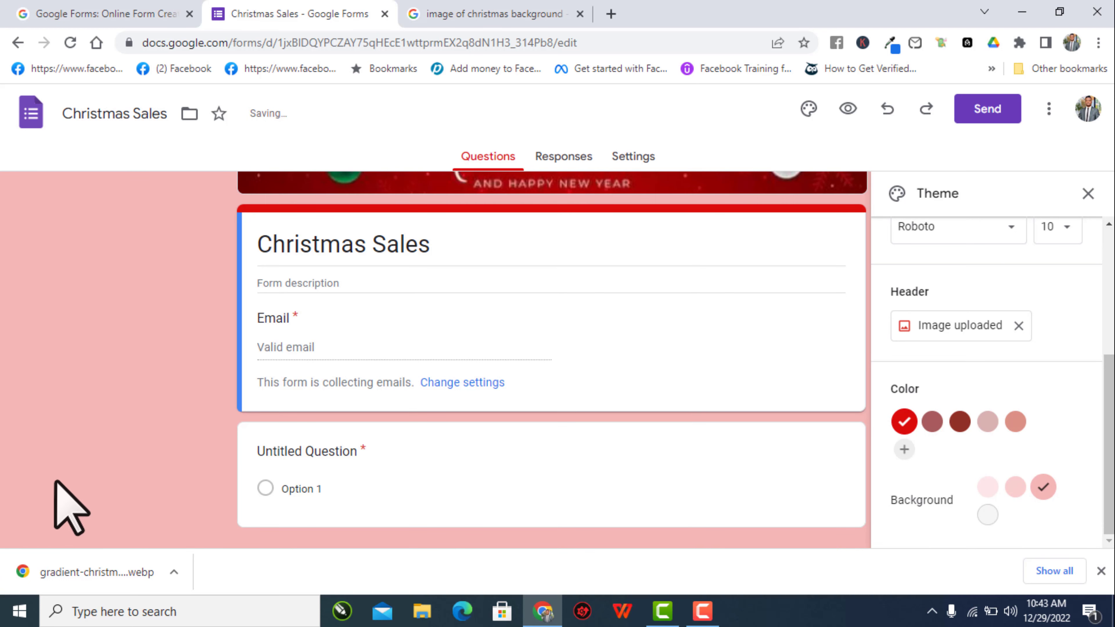
scroll(526, 398, down, 1)
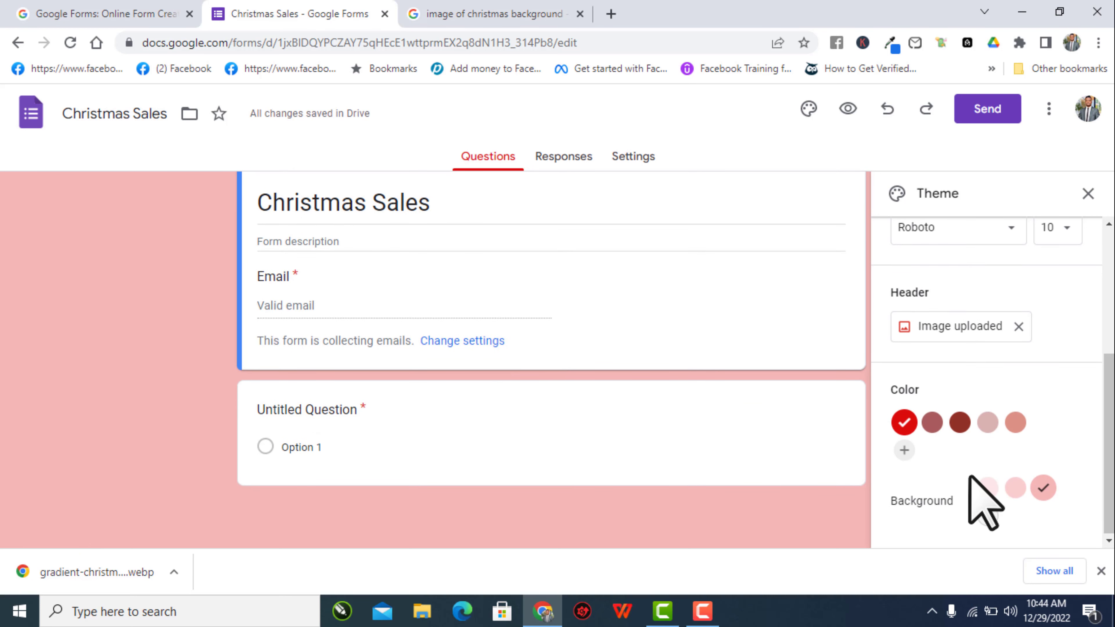
click(988, 514)
click(992, 489)
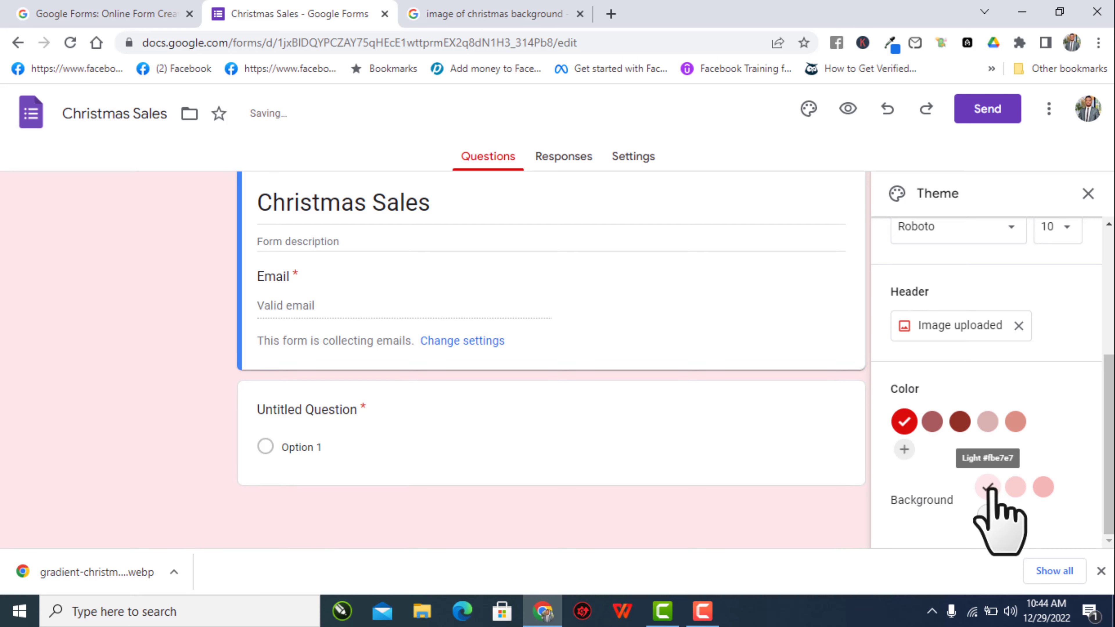
click(1015, 486)
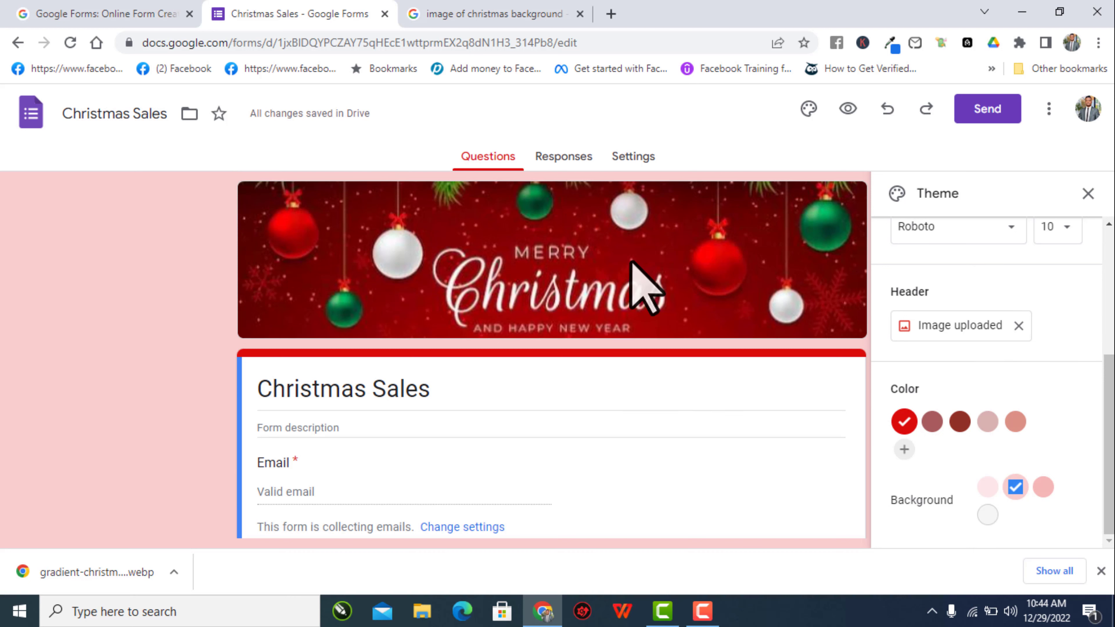
- Close the theme panel and begin writing the form description
click(1088, 194)
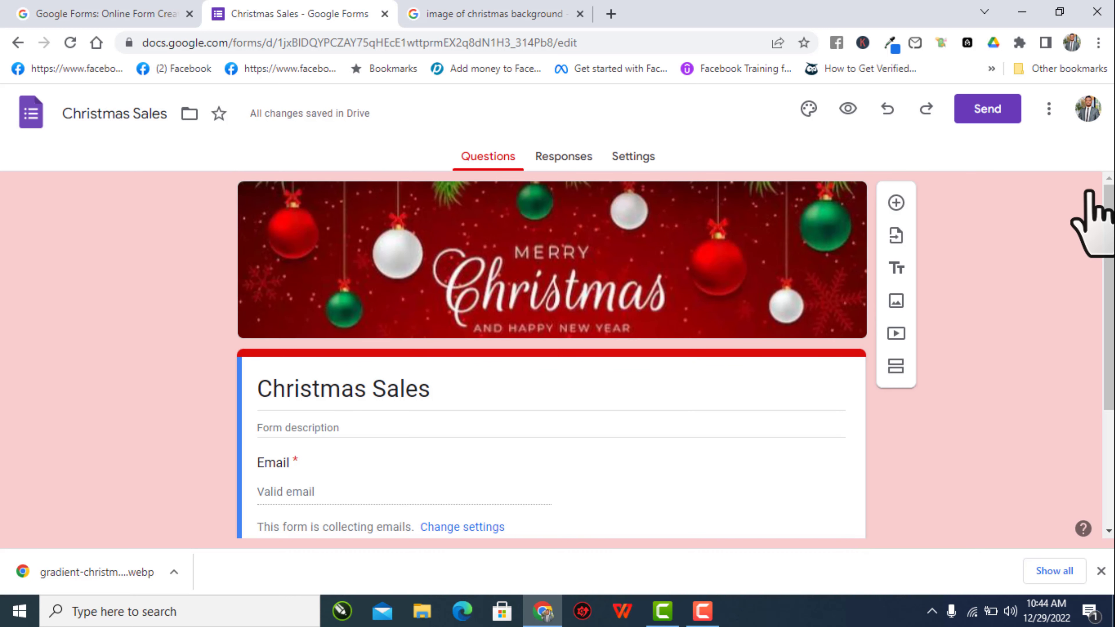
scroll(324, 316, down, 3)
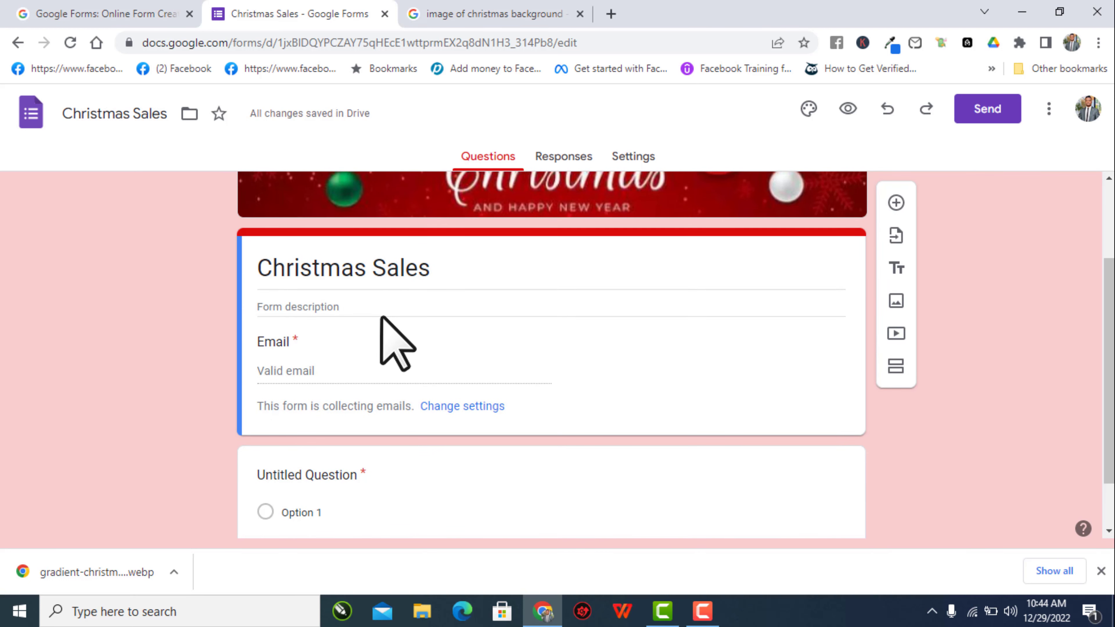
click(287, 308)
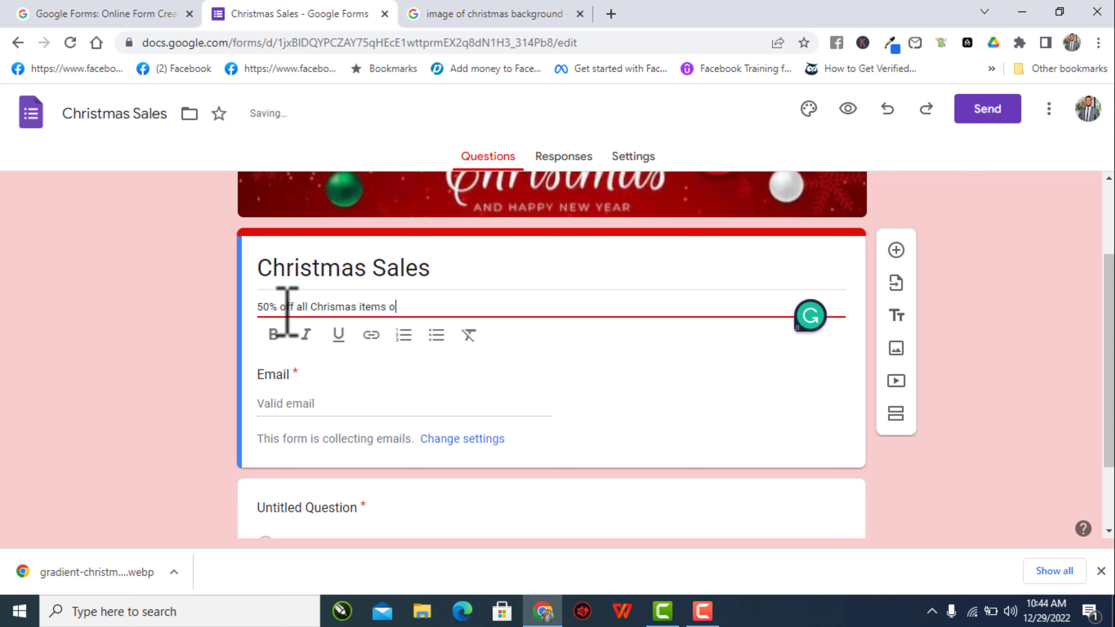
- Finish the description text with 'ed before Christmas'
text(ed before christm)
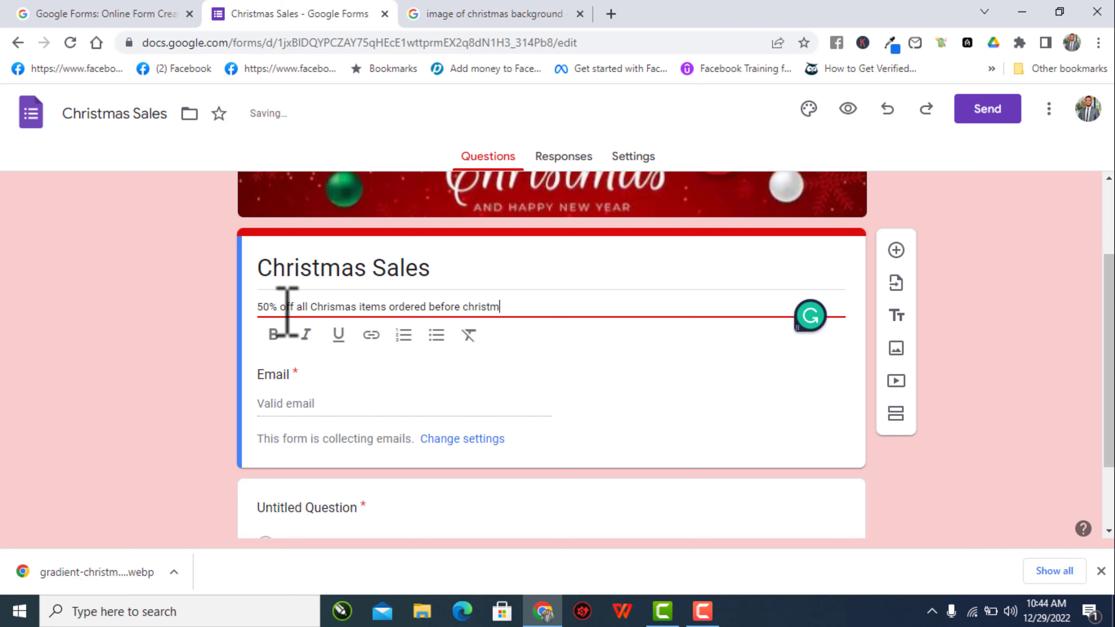
text(as)
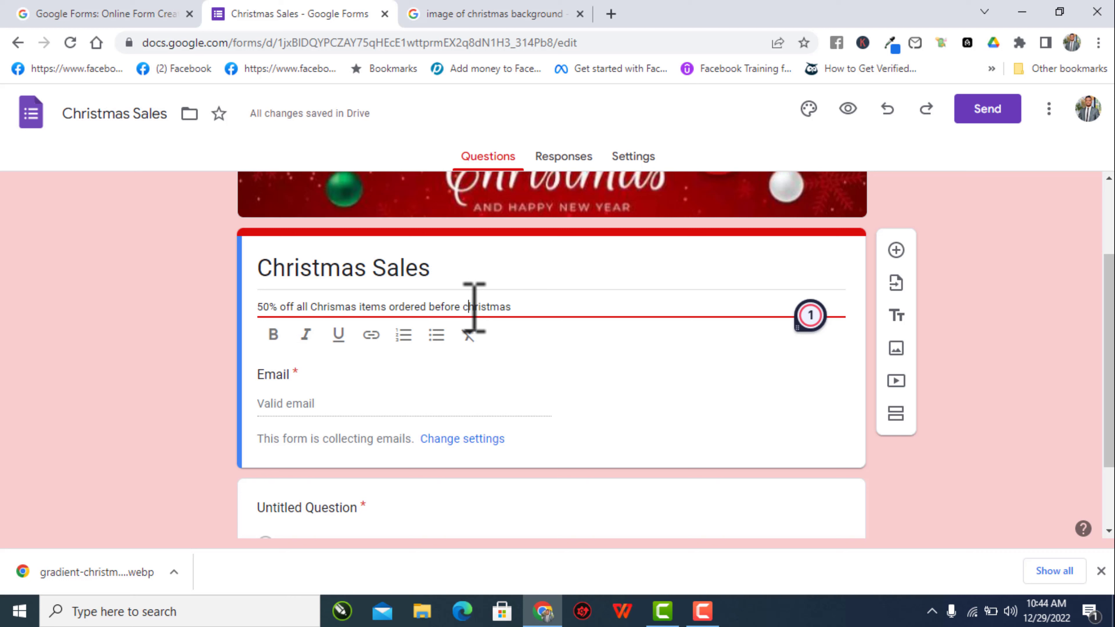
text(C)
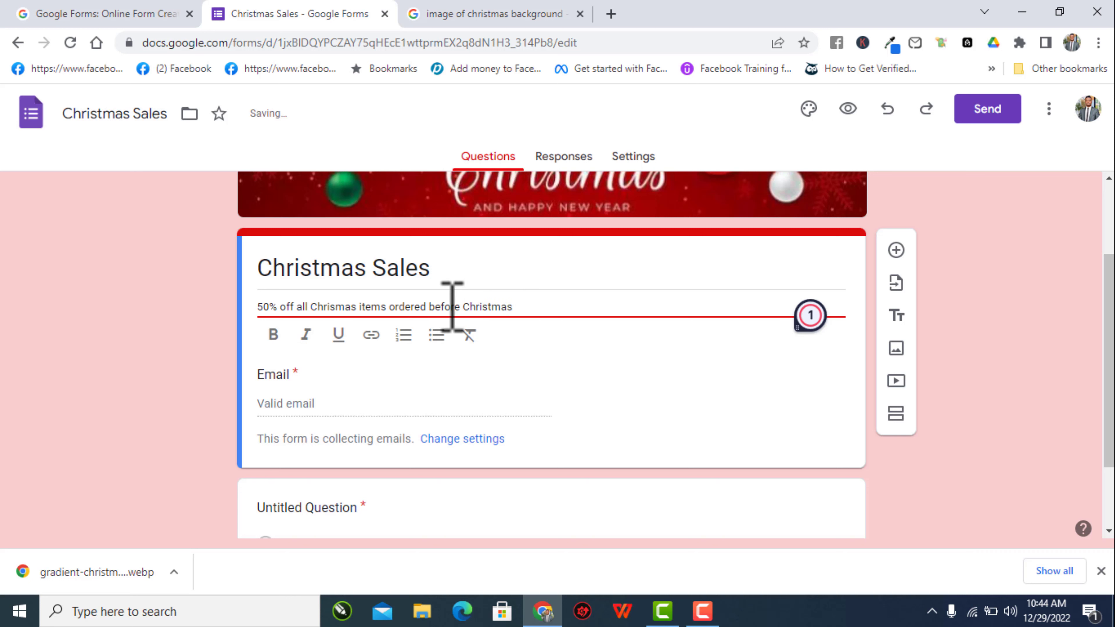
key(ctrl+Left)
key(ctrl+Left)
triple_click(441, 306)
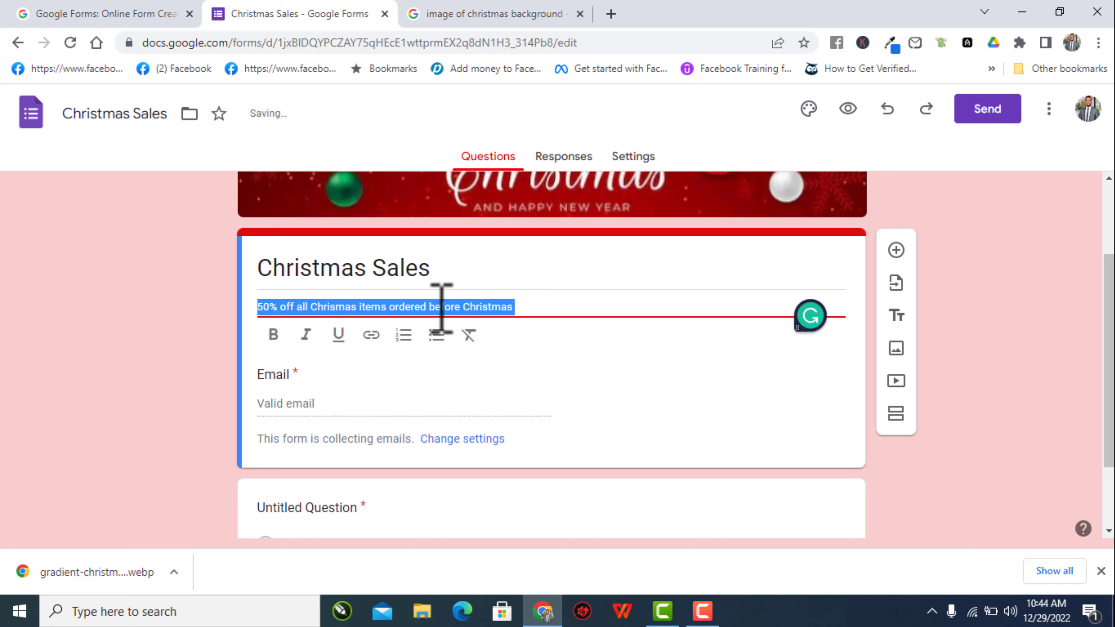
click(441, 308)
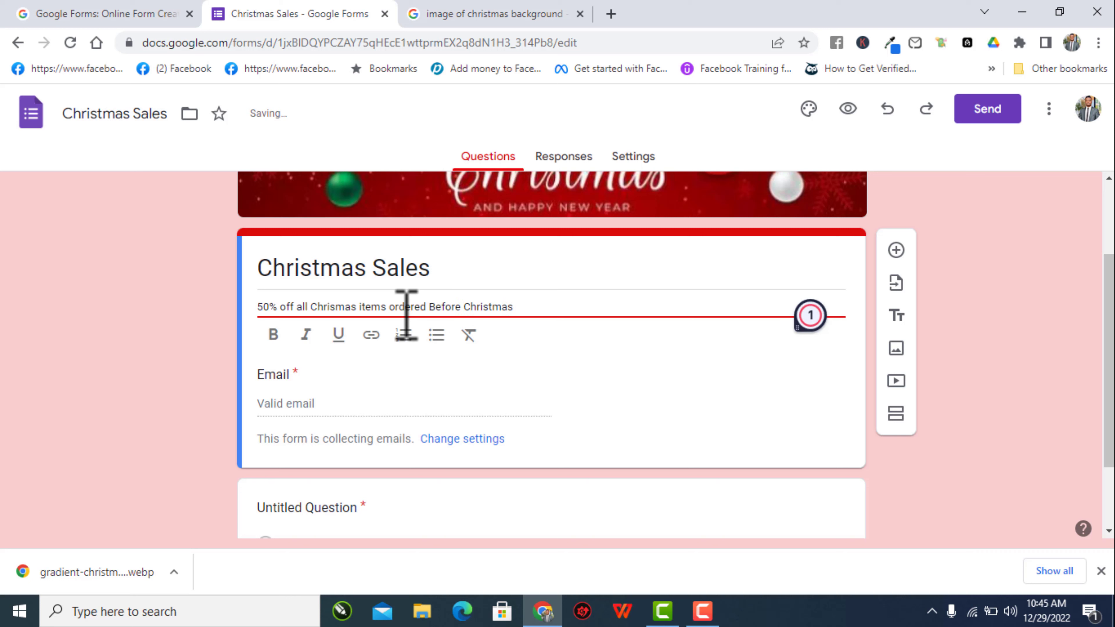
- Capitalise the first letters of 'Ordered', 'Items', 'All' and 'Off' in the description
click(402, 306)
key(BackSpace)
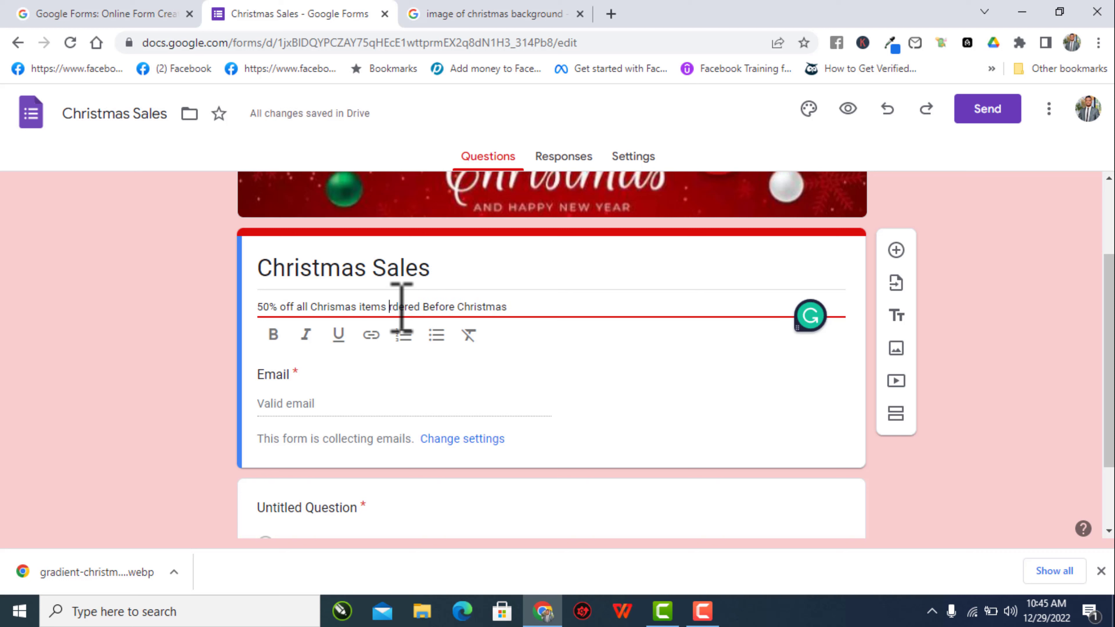
text(O)
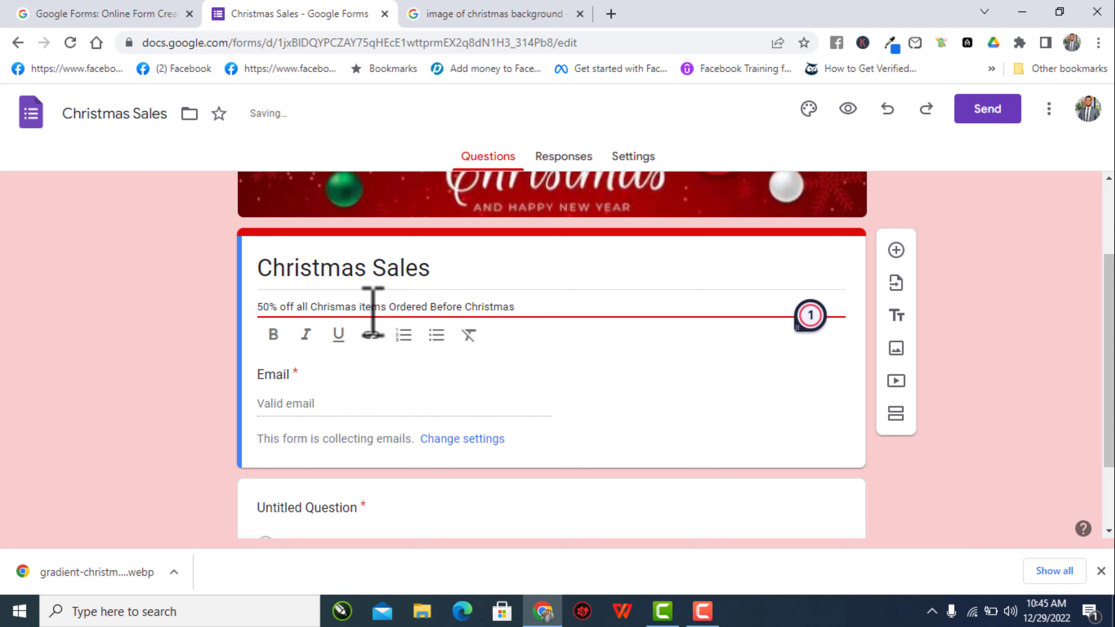
key(BackSpace)
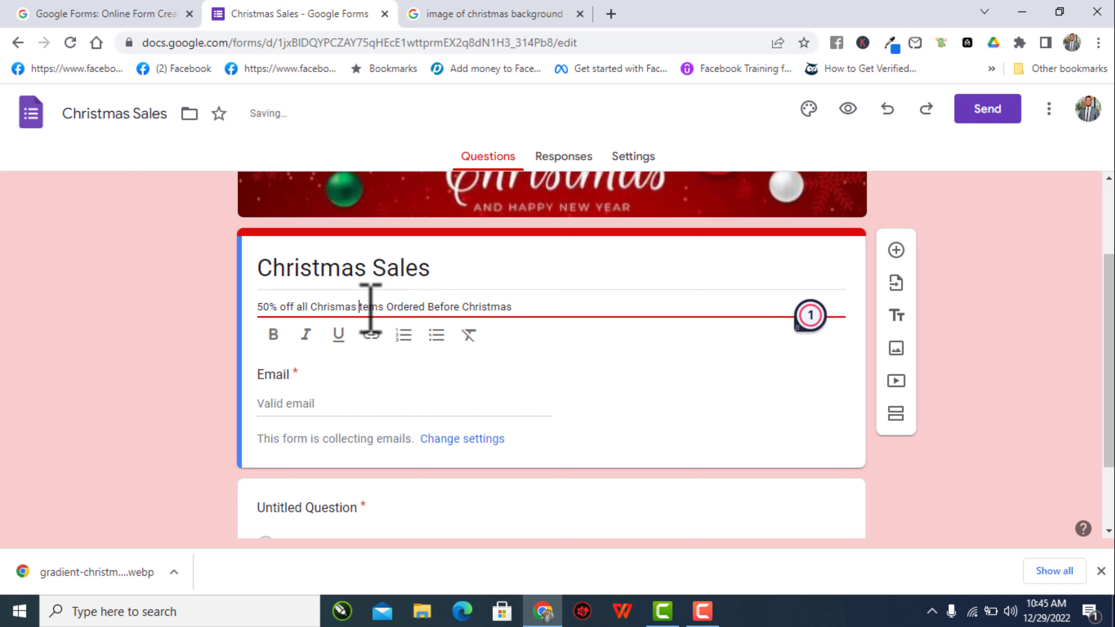
text(I)
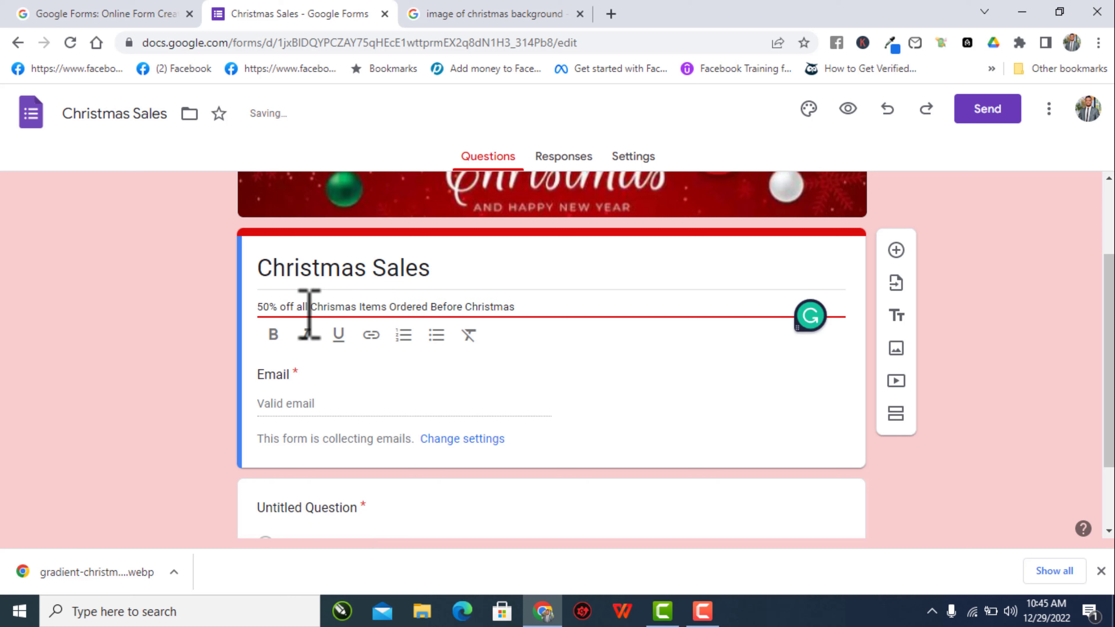
key(BackSpace)
text(A)
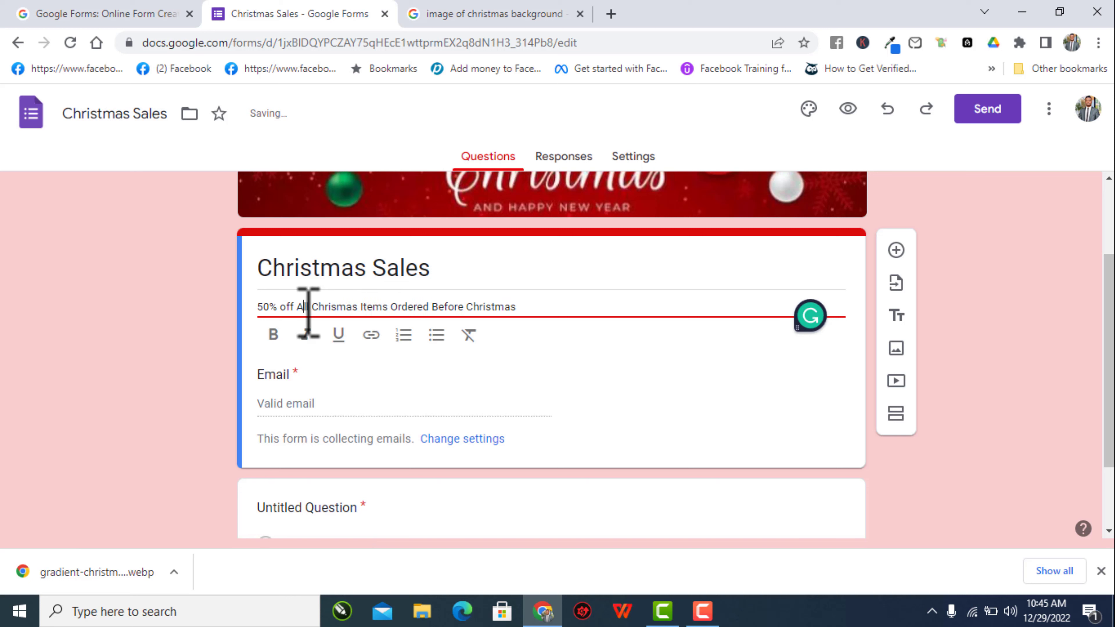
key(BackSpace)
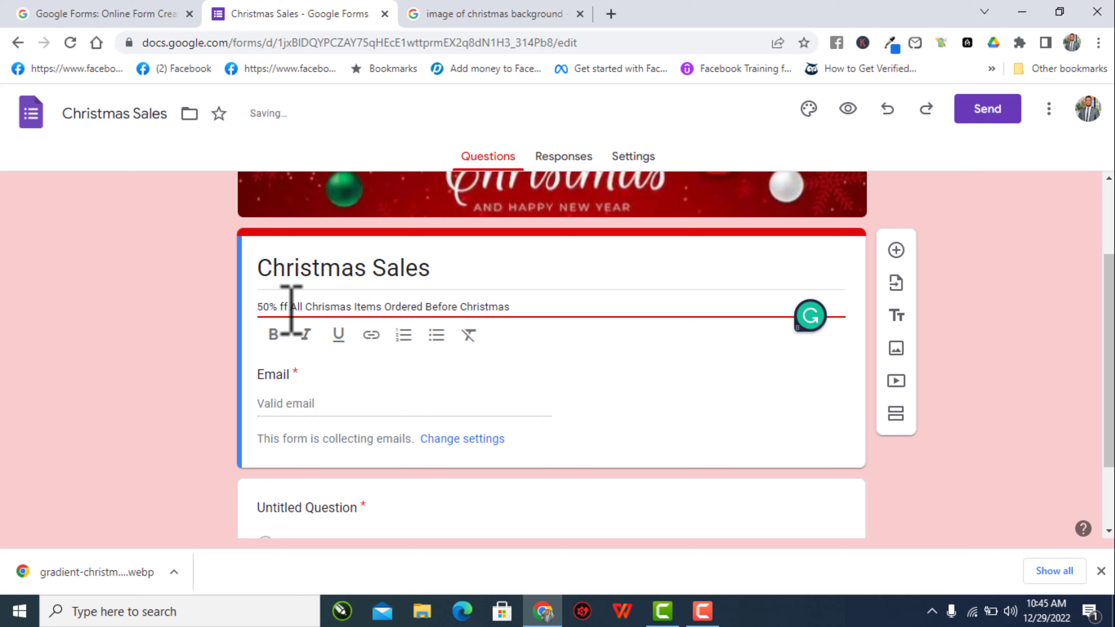
text(O)
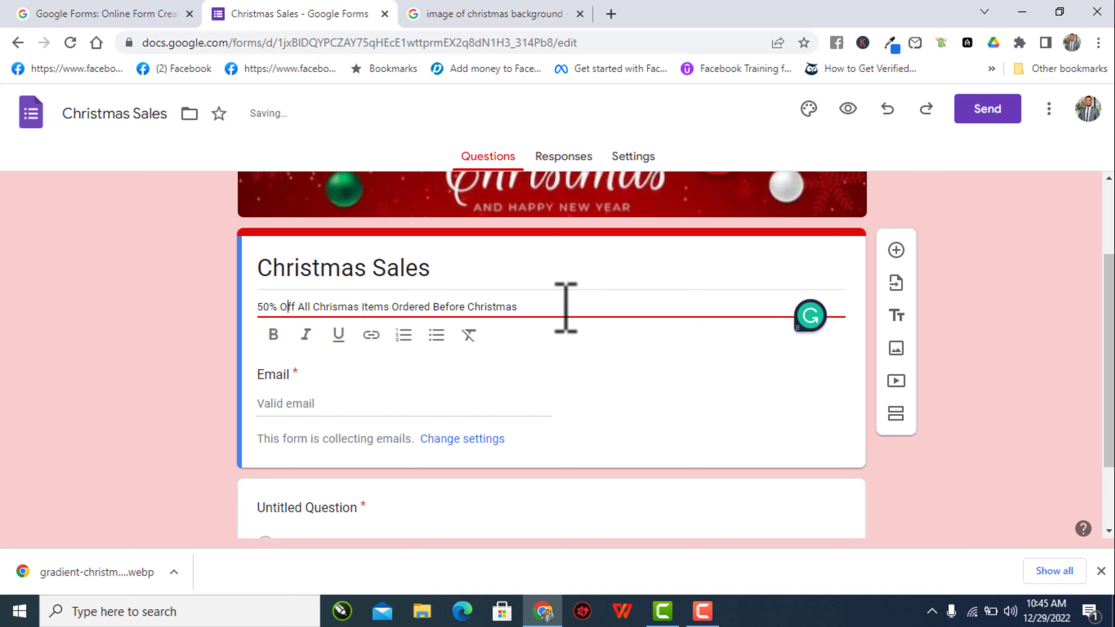
drag(521, 307, 249, 307)
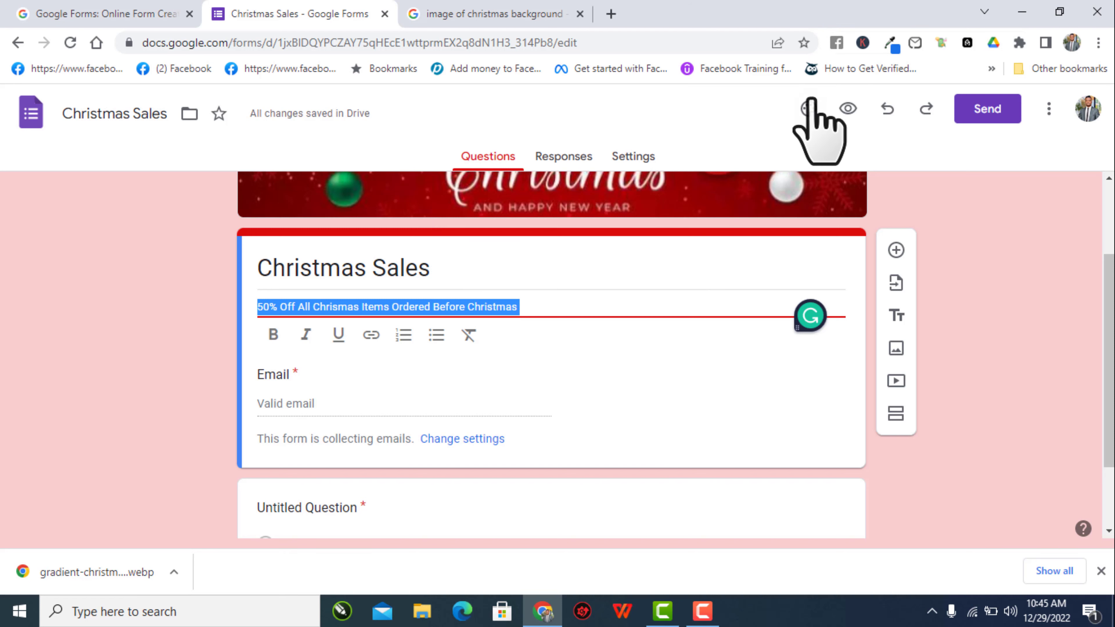
- In the theme options, set question text size to 16 and body text size to 12
click(809, 109)
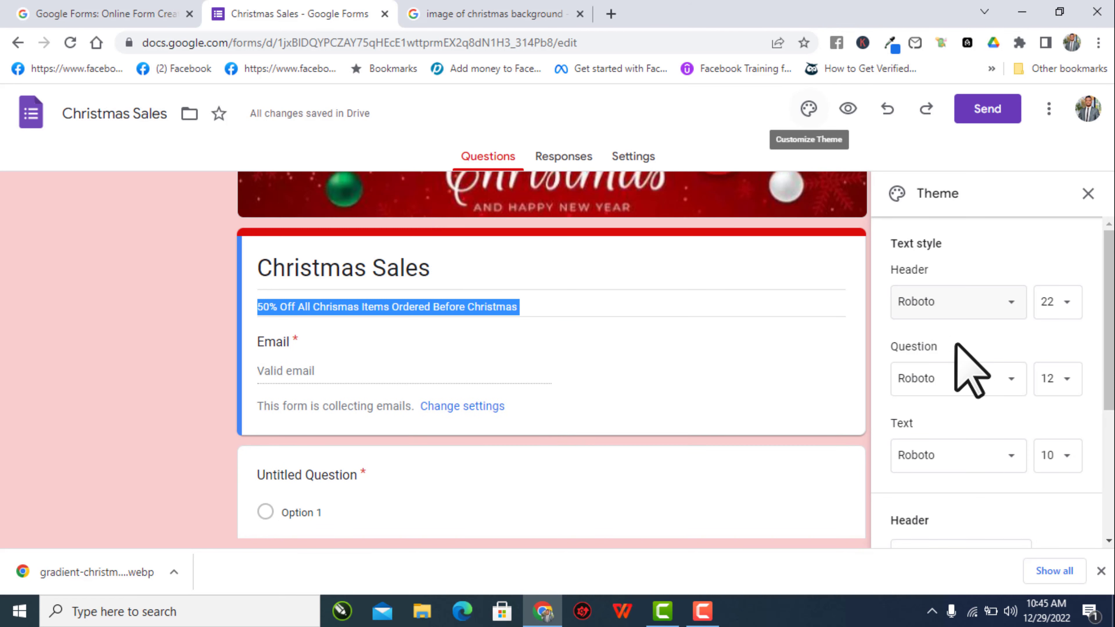
click(1061, 381)
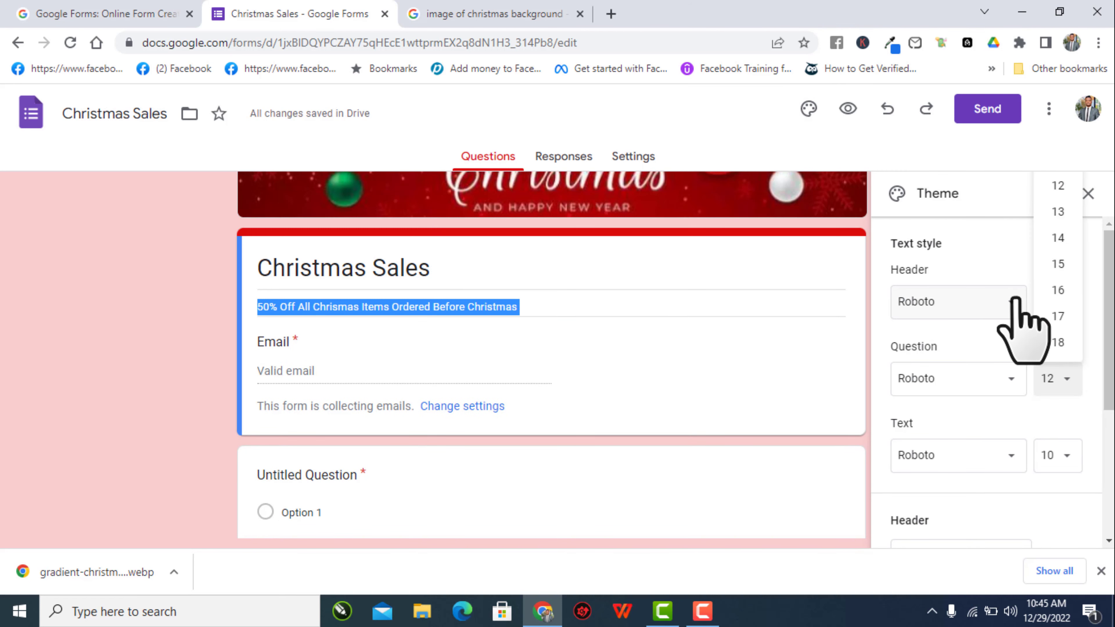
click(1058, 290)
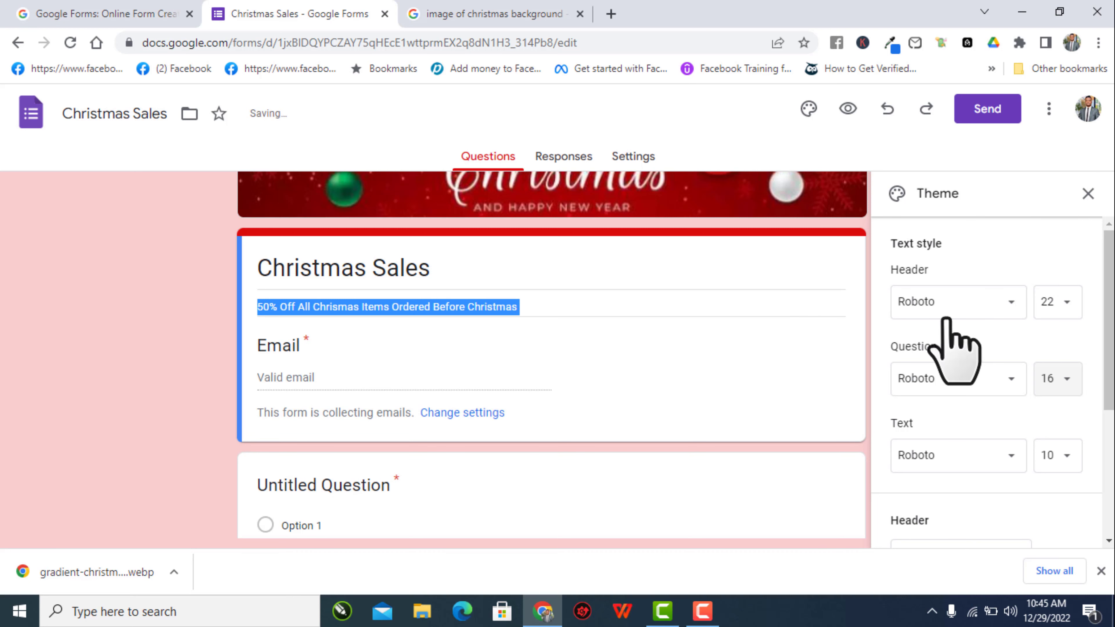
click(1048, 456)
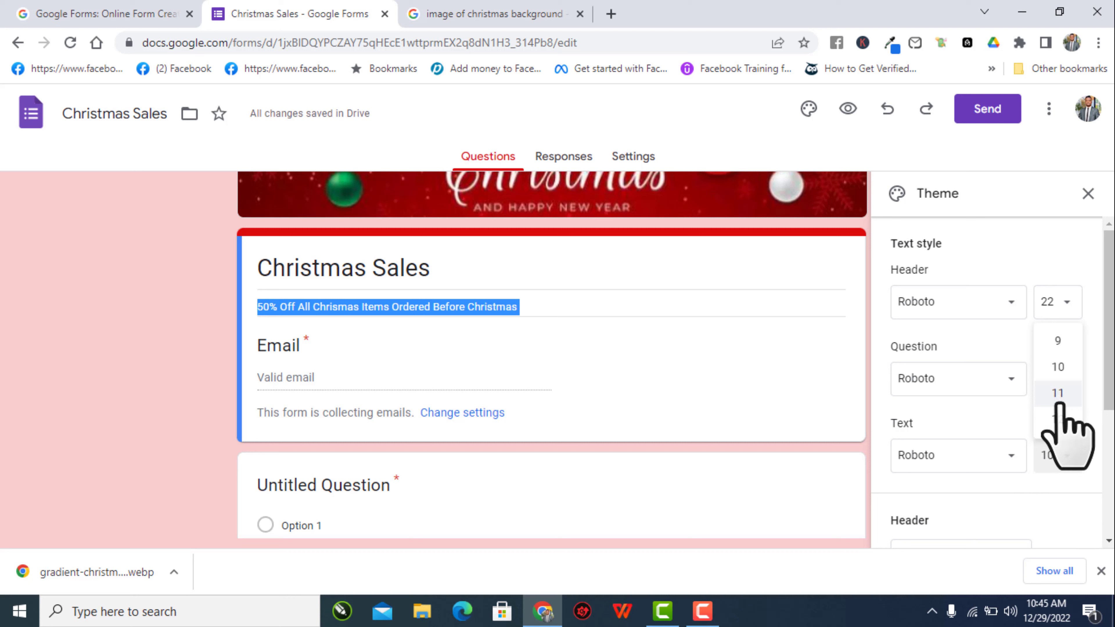
click(1058, 420)
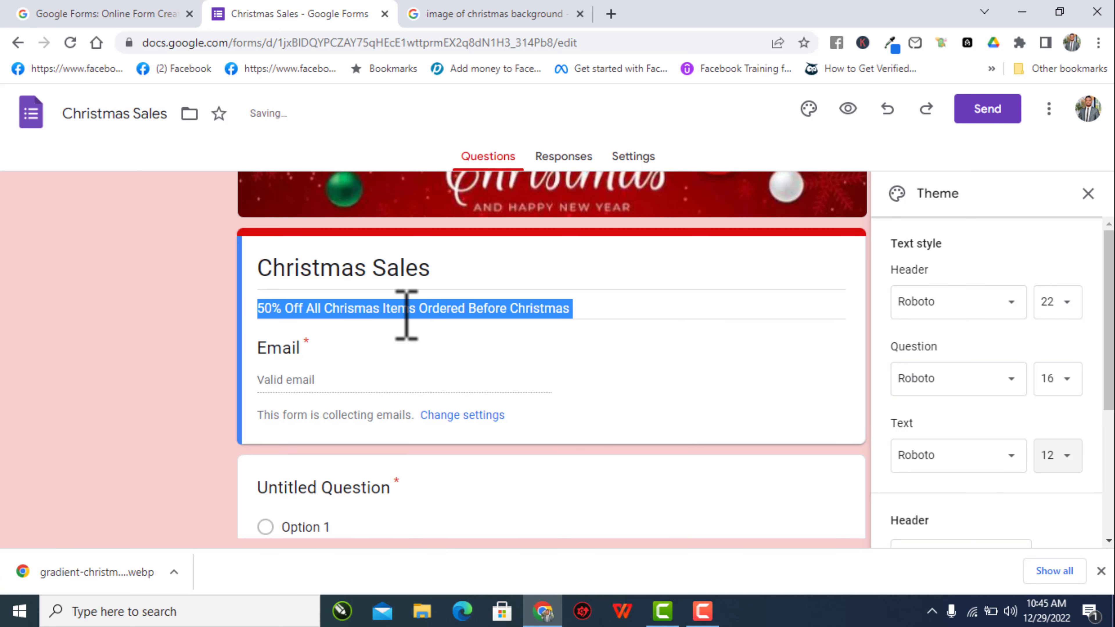
click(653, 286)
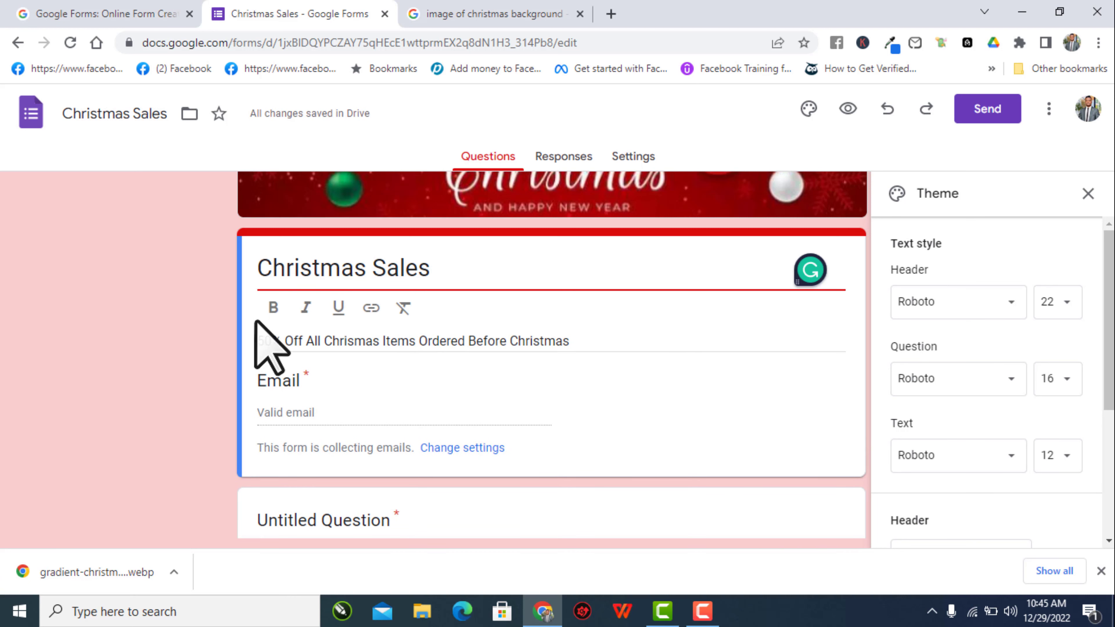
triple_click(386, 342)
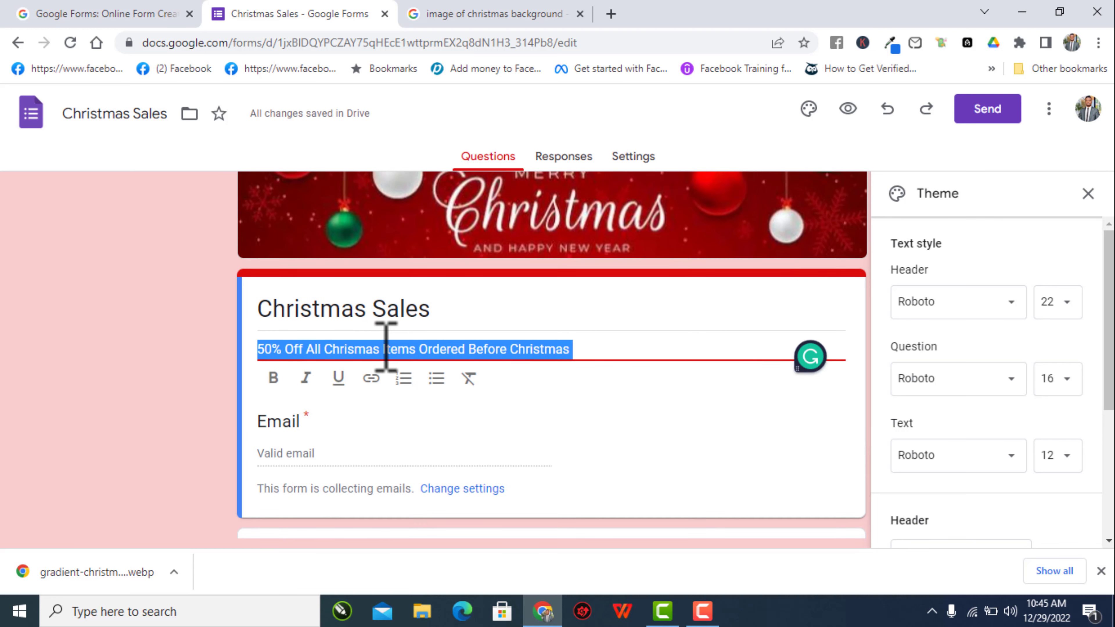
- Replace the final word 'Christmas' in the description with '31st December'
click(381, 348)
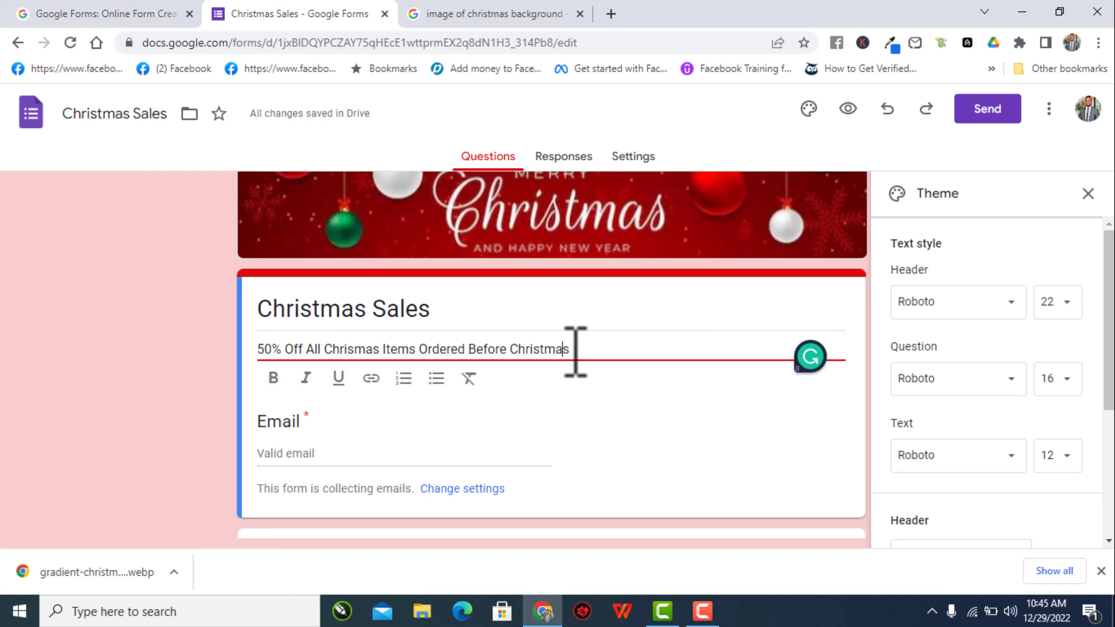
drag(565, 353, 520, 358)
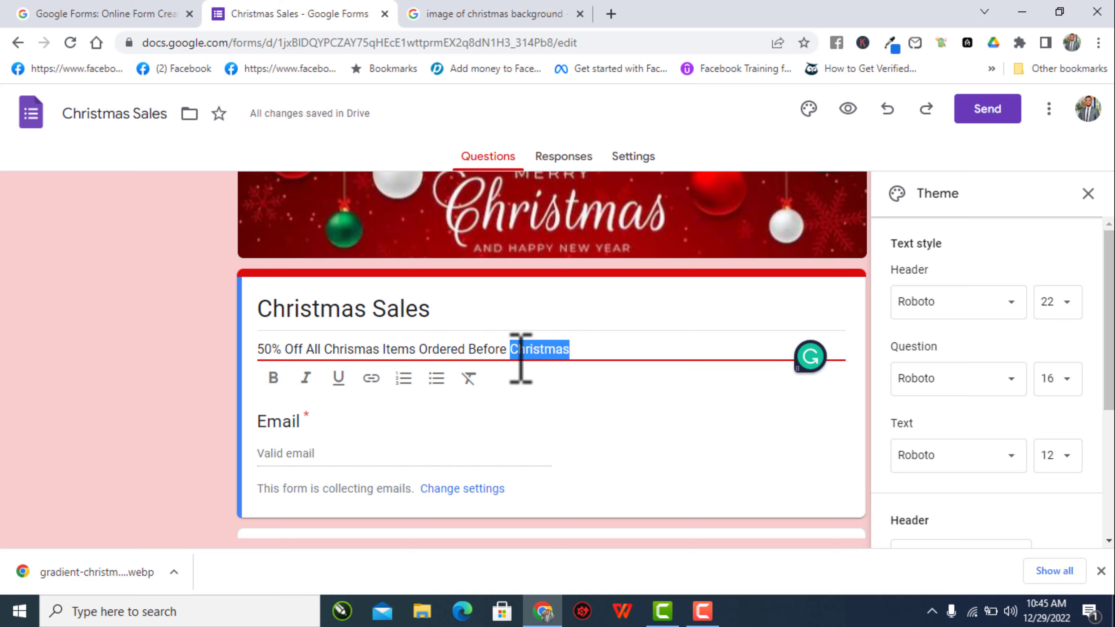
text(31st December)
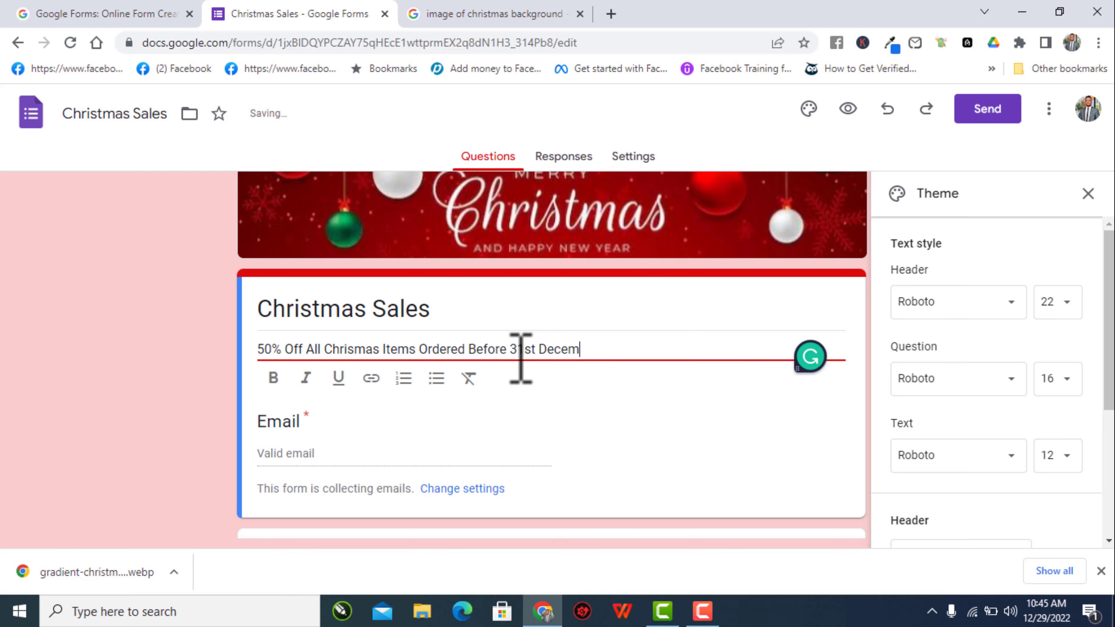
click(216, 336)
scroll(745, 413, down, 2)
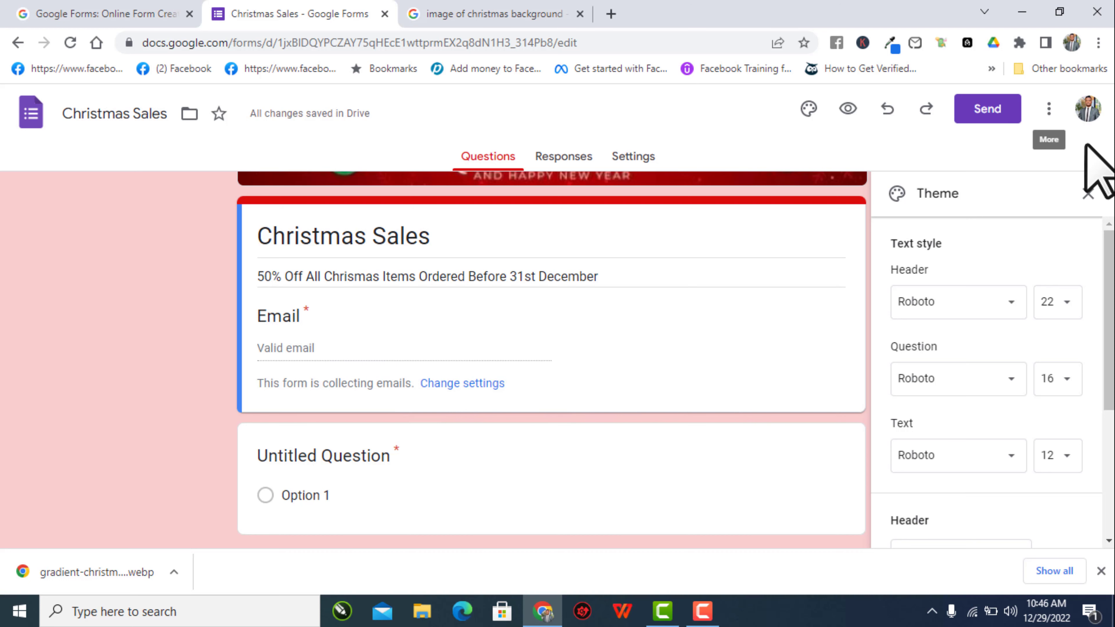
- Close the theme panel, check the email collection settings, and go back to the Questions tab
click(1087, 195)
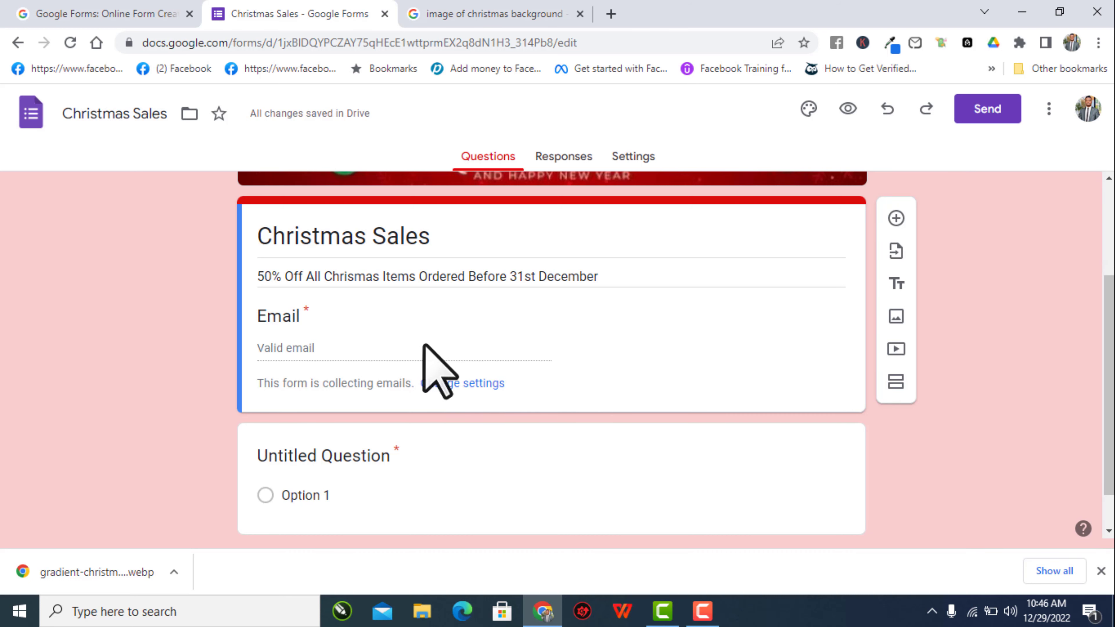
scroll(645, 281, up, 3)
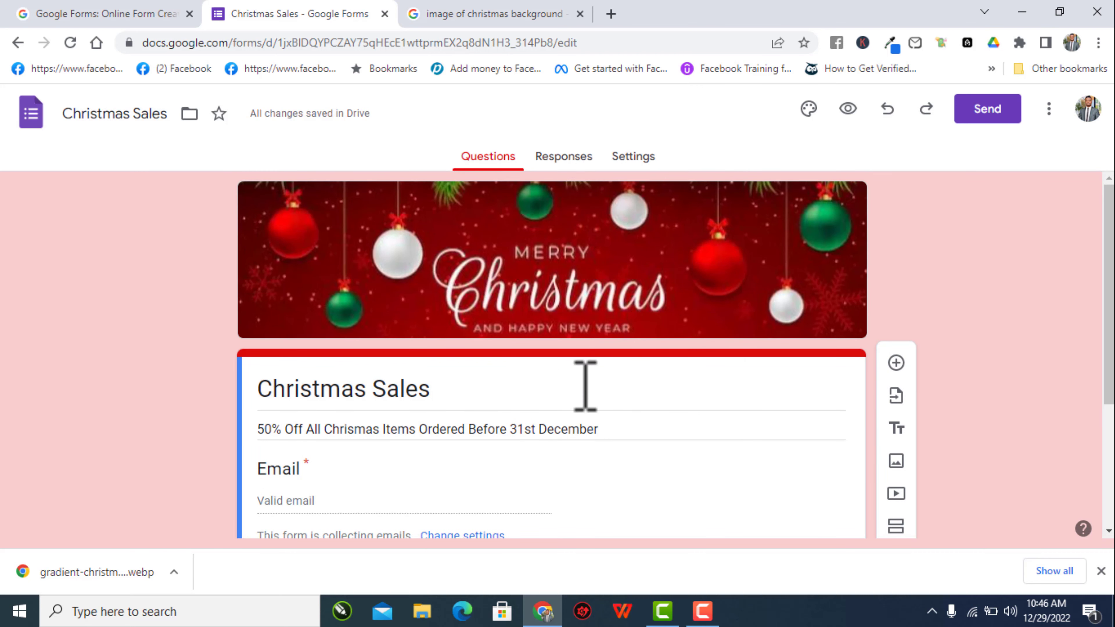
scroll(586, 391, down, 3)
scroll(408, 374, down, 2)
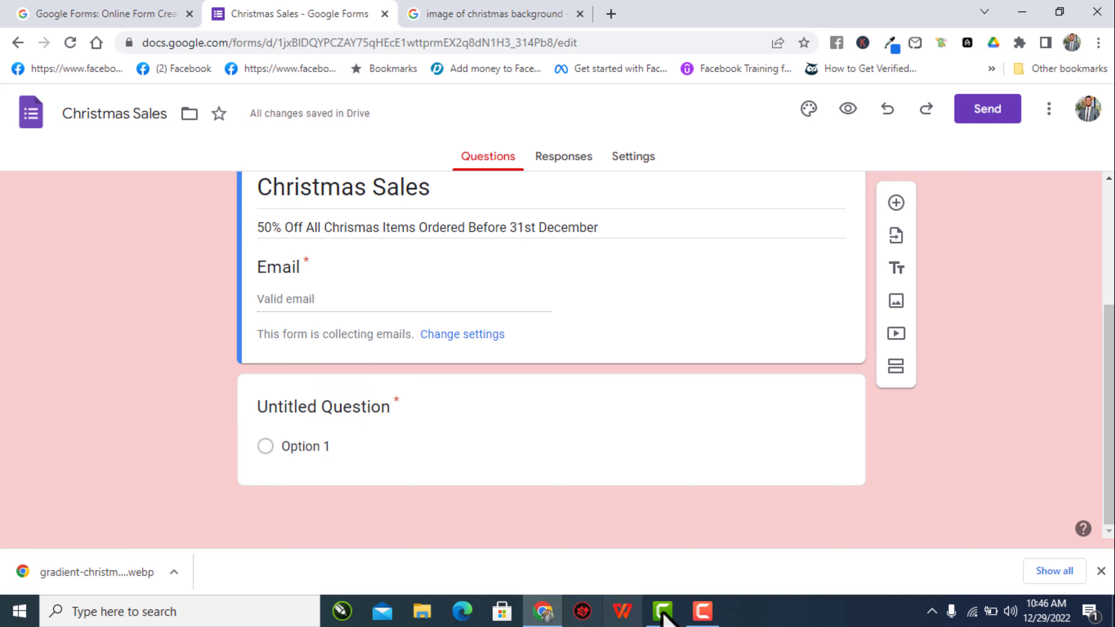
click(701, 611)
click(1030, 534)
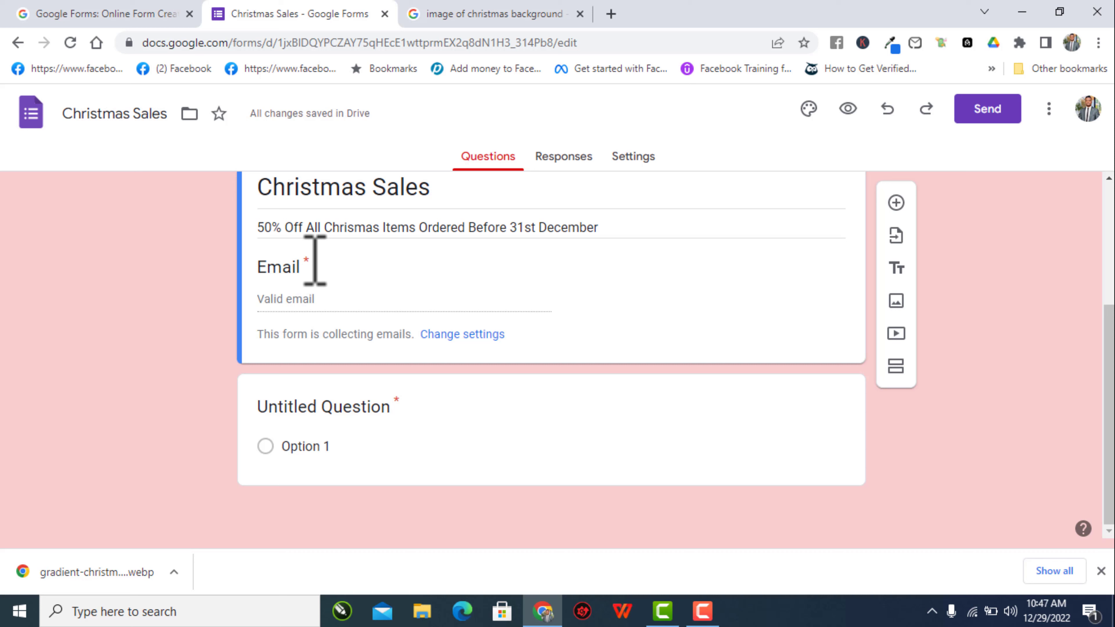
click(469, 335)
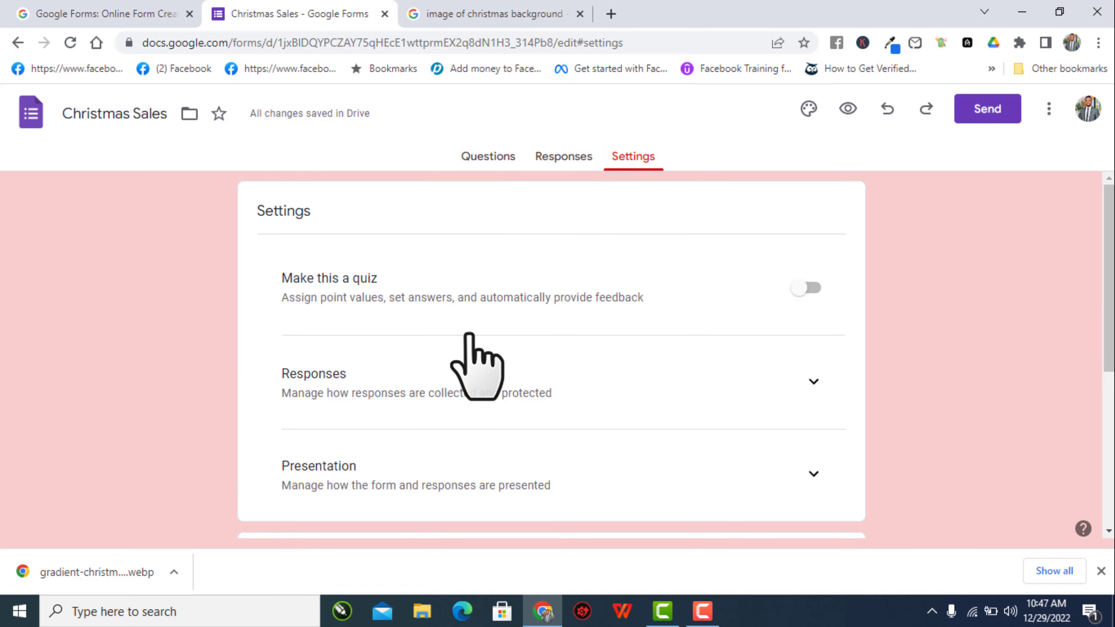
click(486, 158)
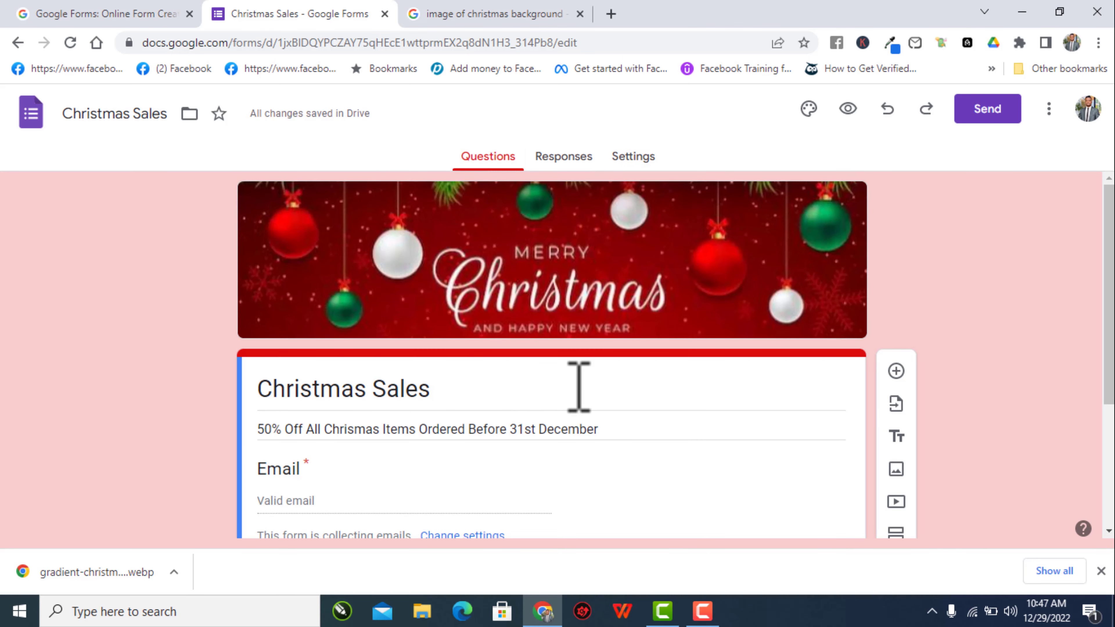
scroll(579, 386, down, 5)
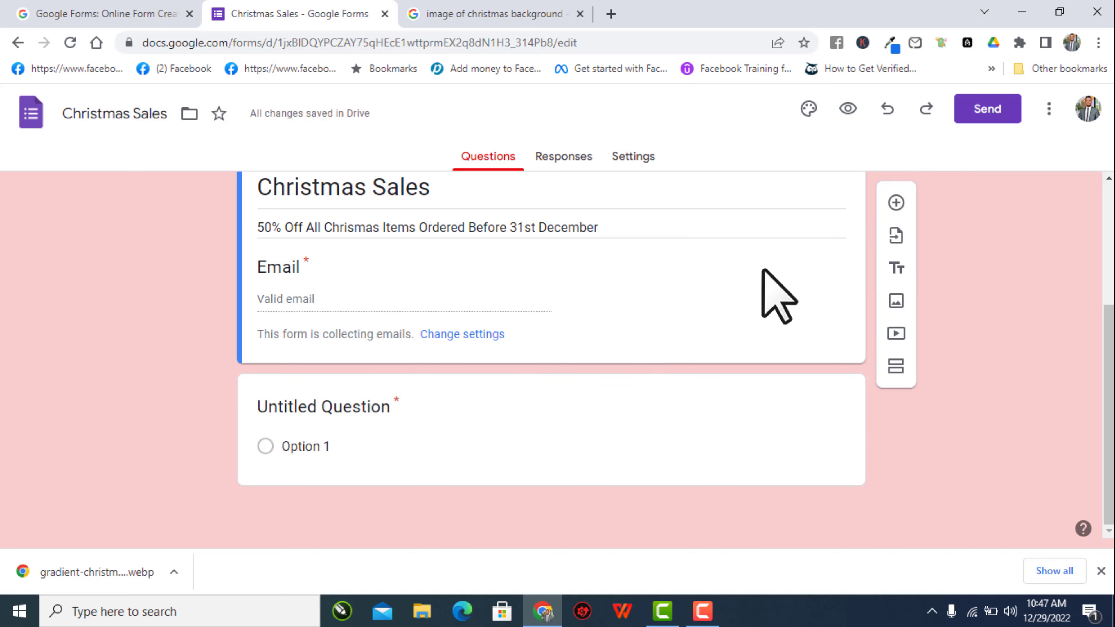
- Add a new question titled 'Phone Number' after the Email field and mark it required
click(897, 203)
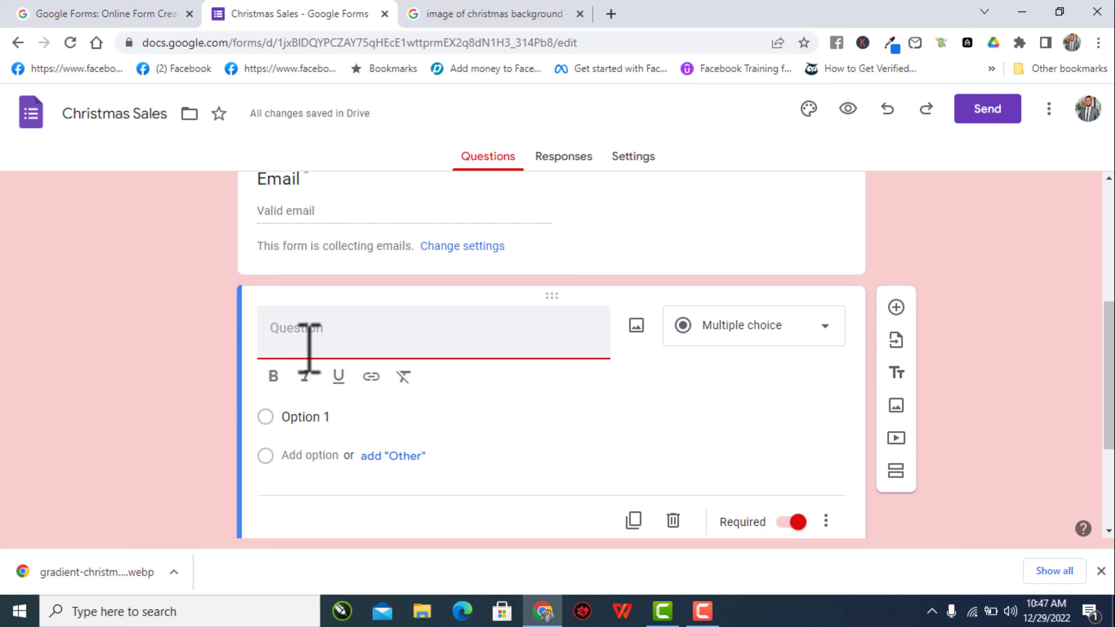
text(Phone Number)
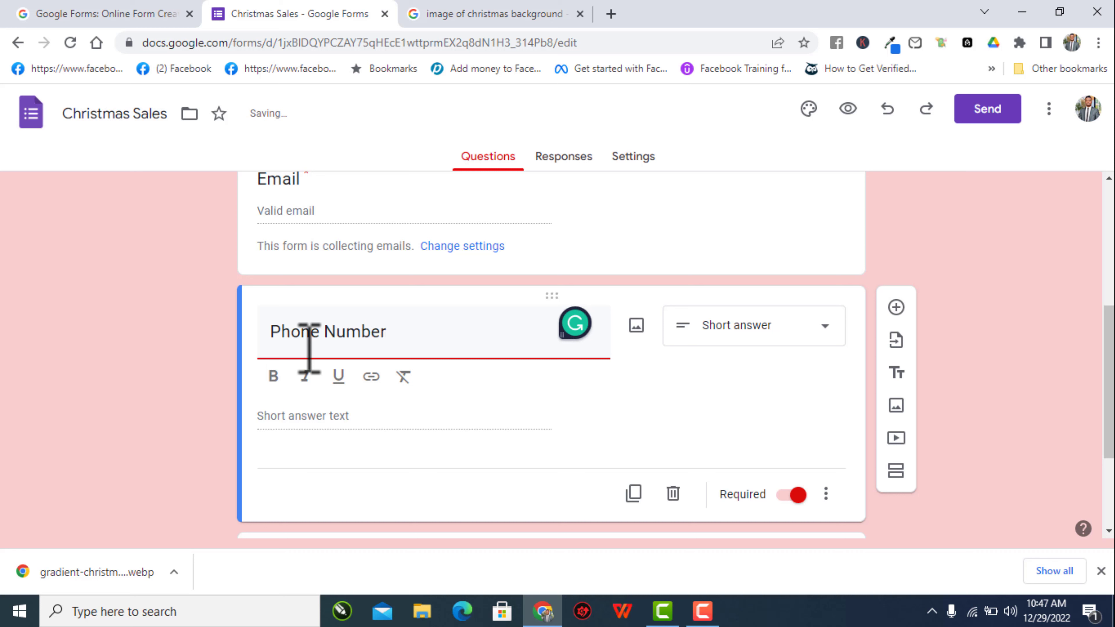
click(209, 315)
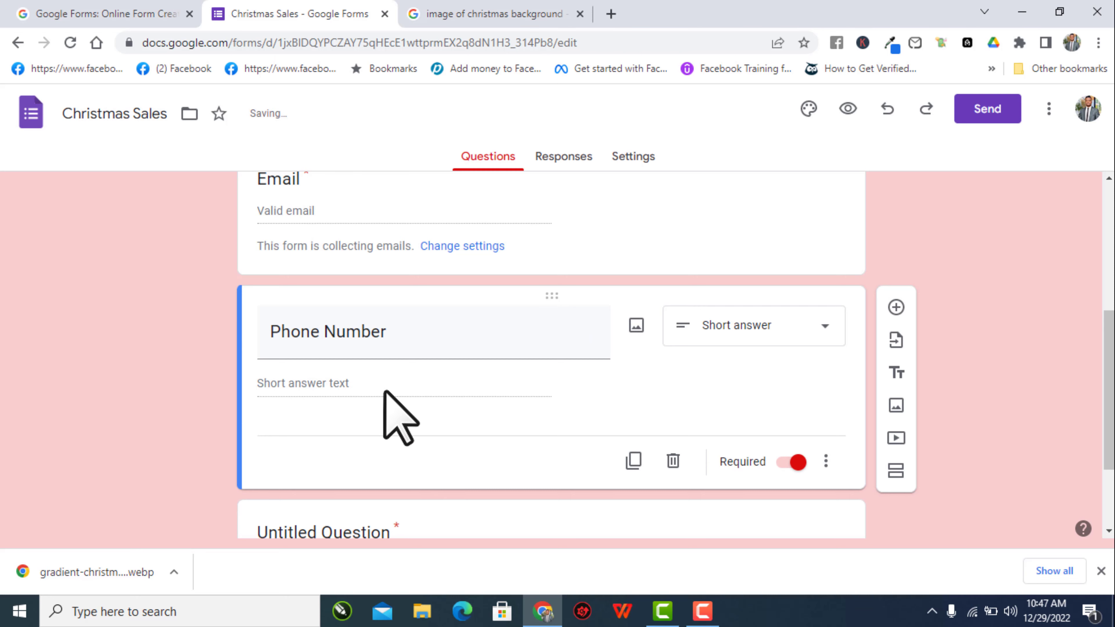
click(702, 611)
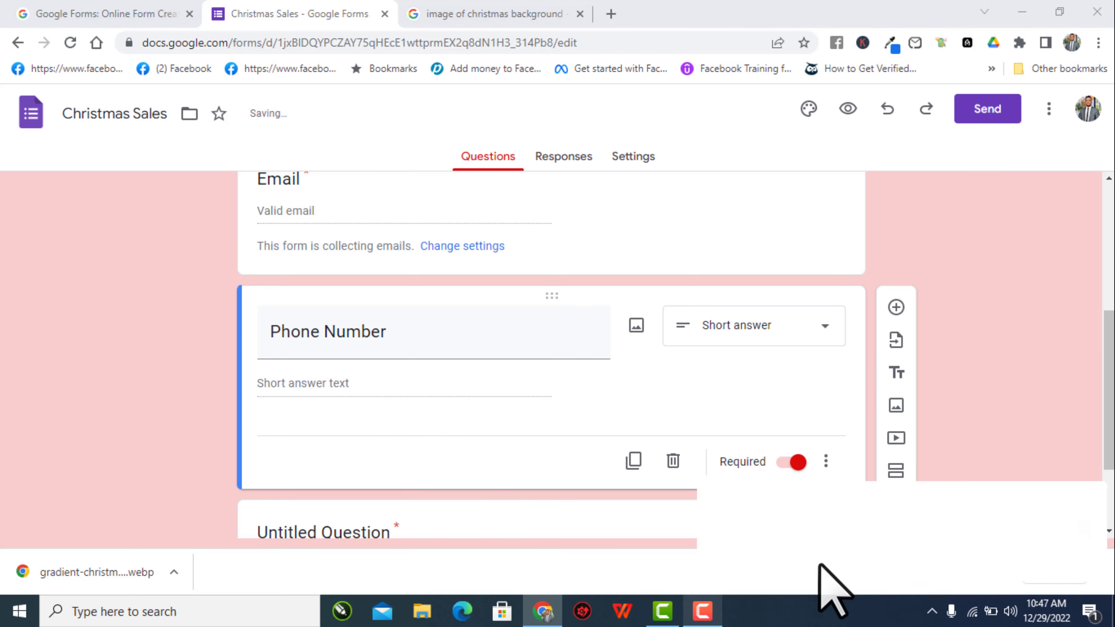
click(1034, 552)
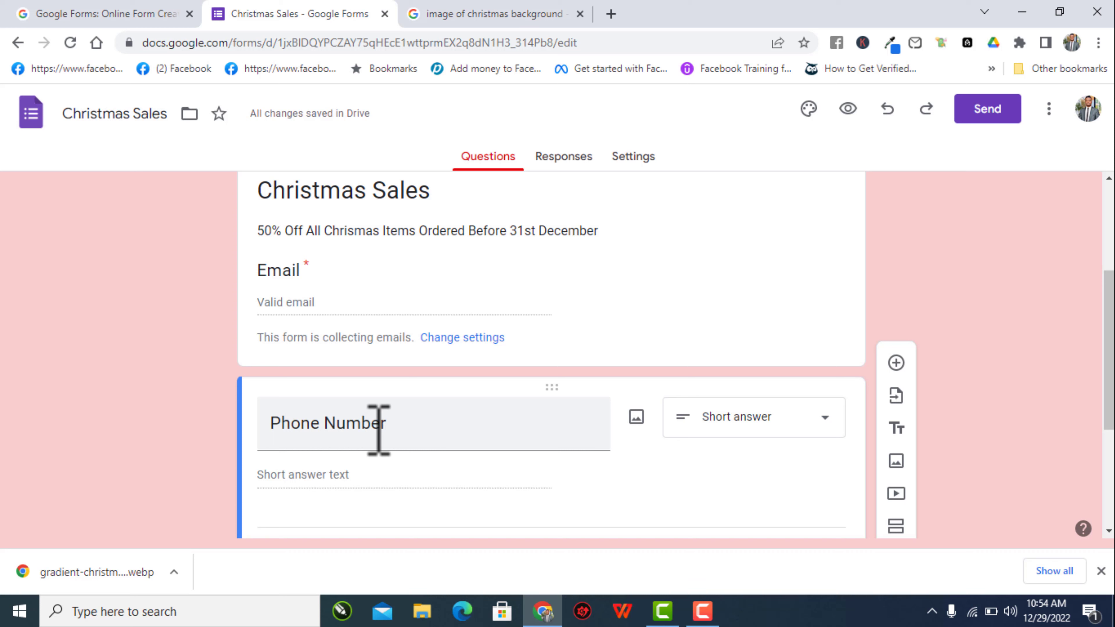
scroll(379, 430, down, 1)
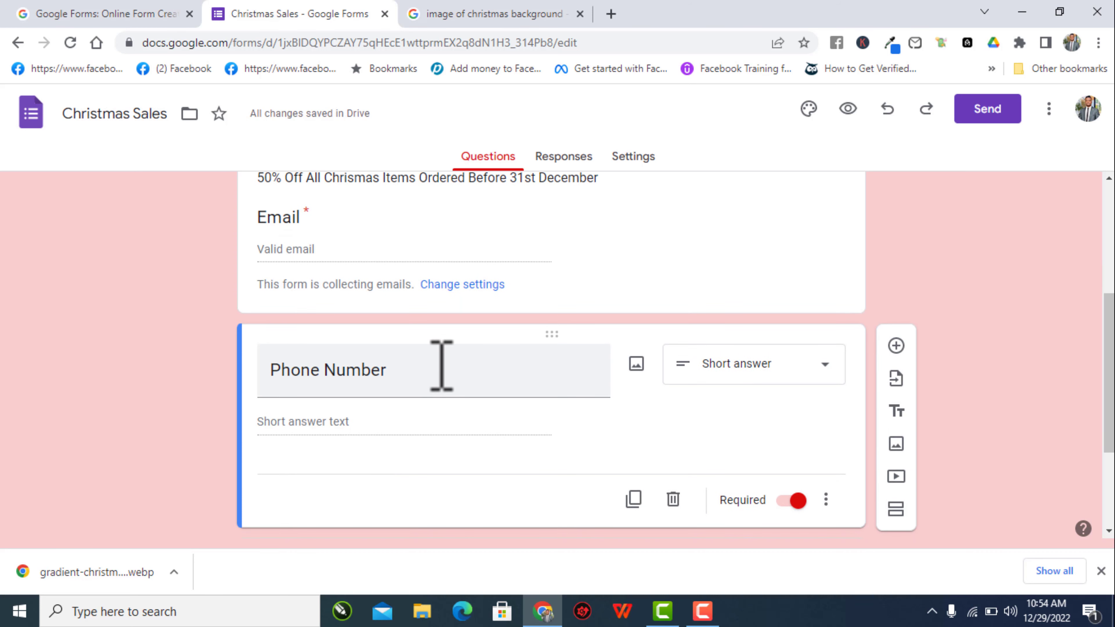
scroll(439, 365, up, 1)
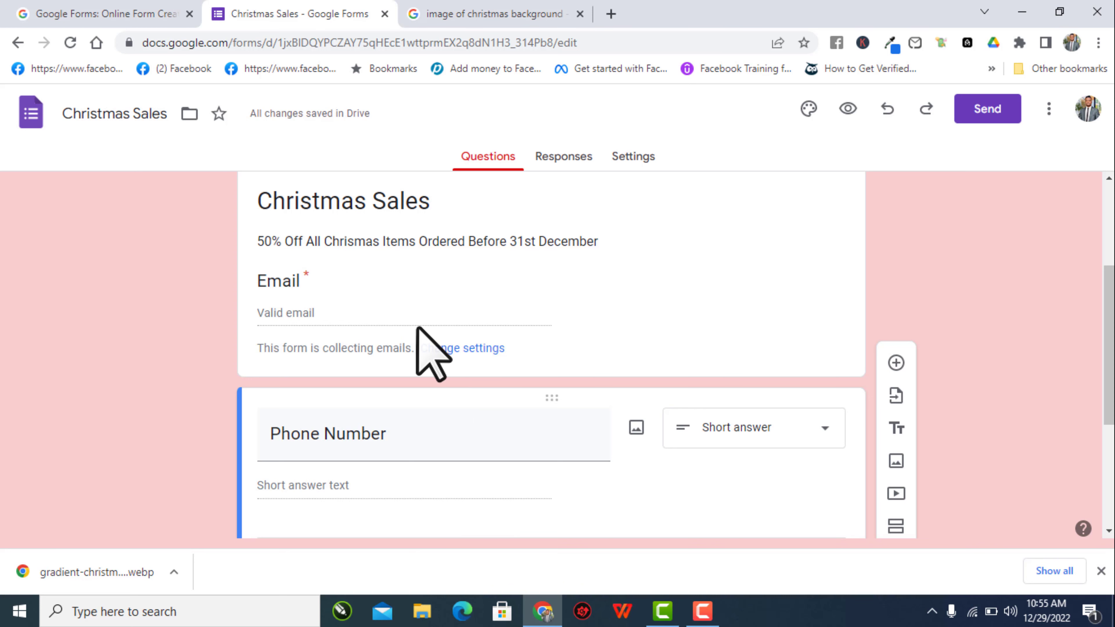
scroll(425, 326, down, 2)
scroll(426, 327, up, 2)
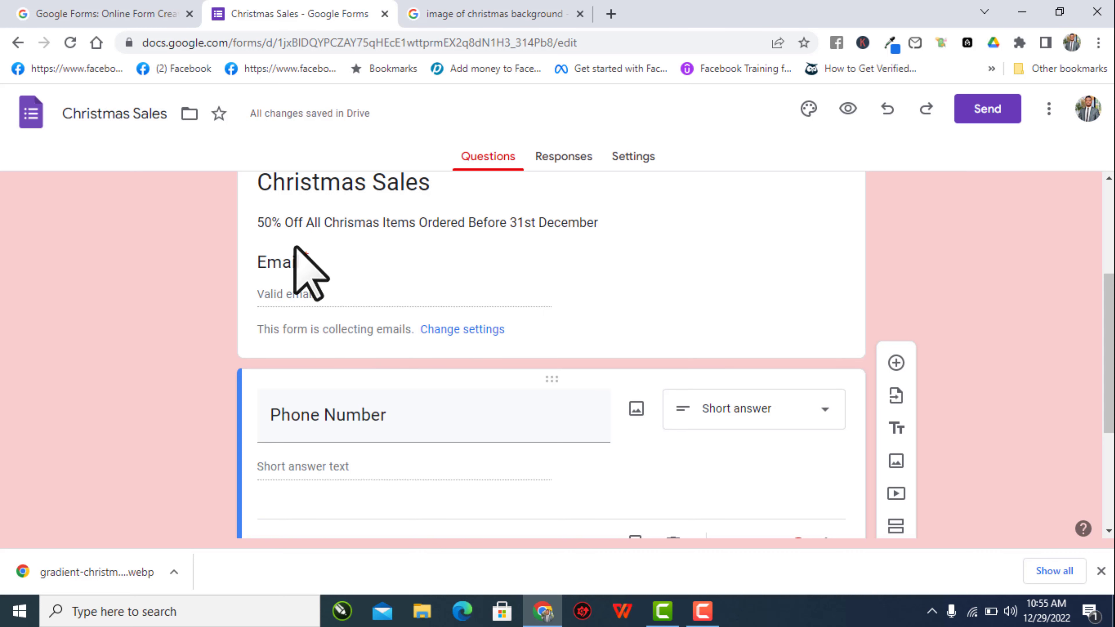
scroll(417, 402, down, 4)
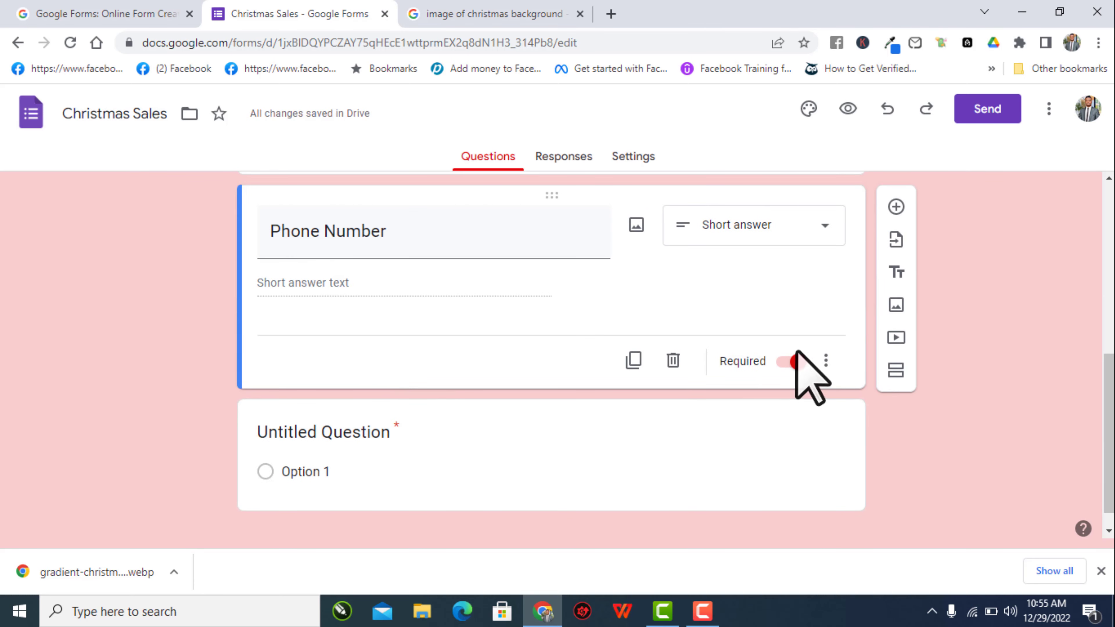
click(792, 362)
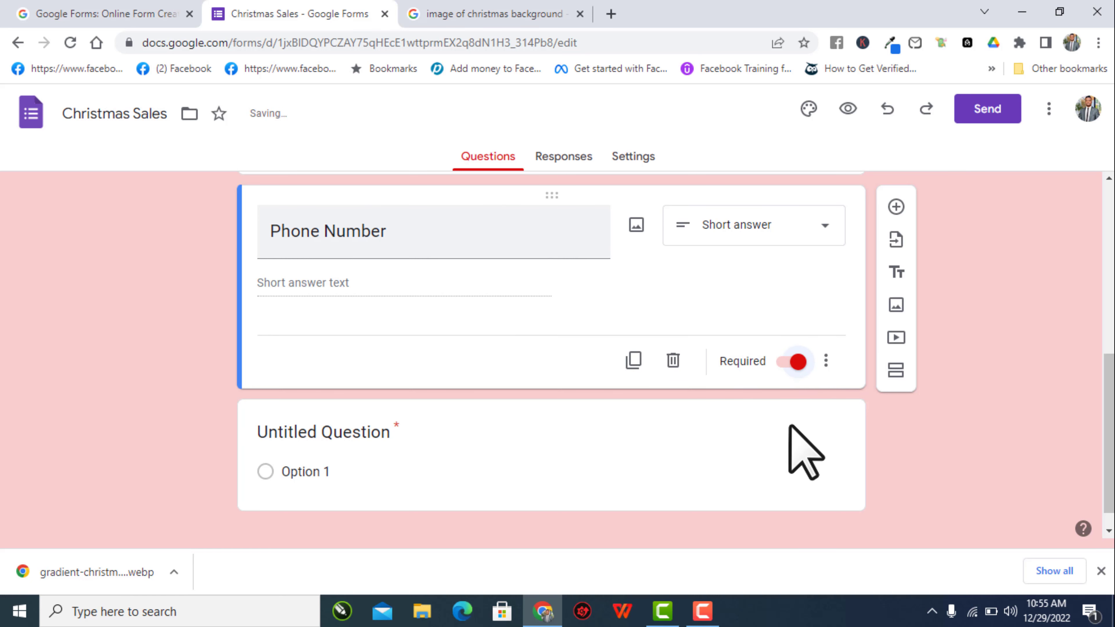
click(826, 360)
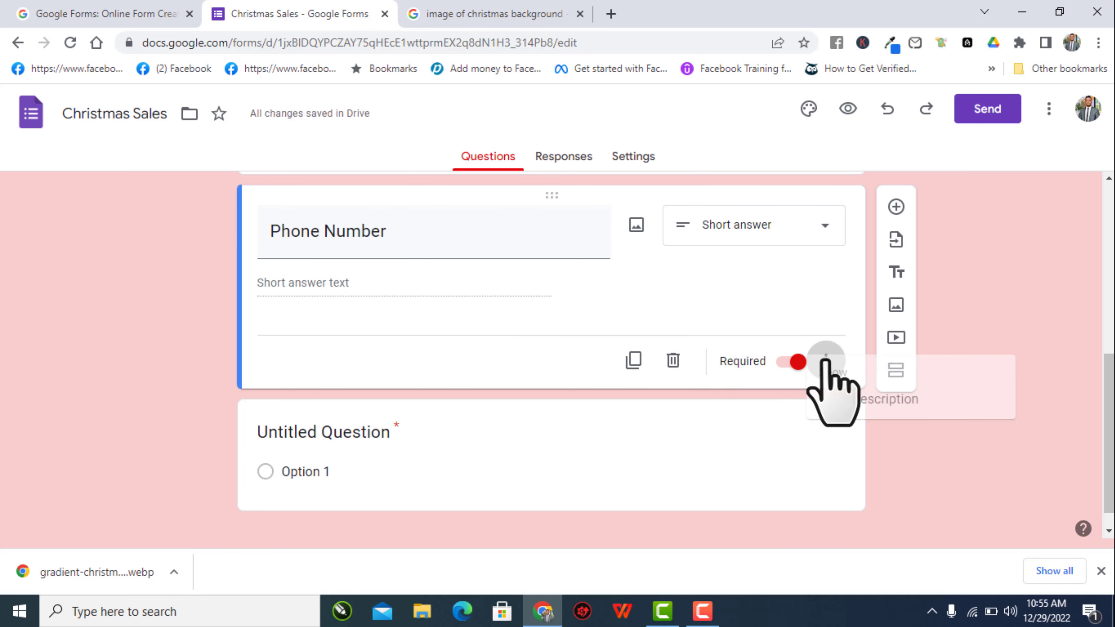
click(802, 314)
scroll(426, 338, up, 1)
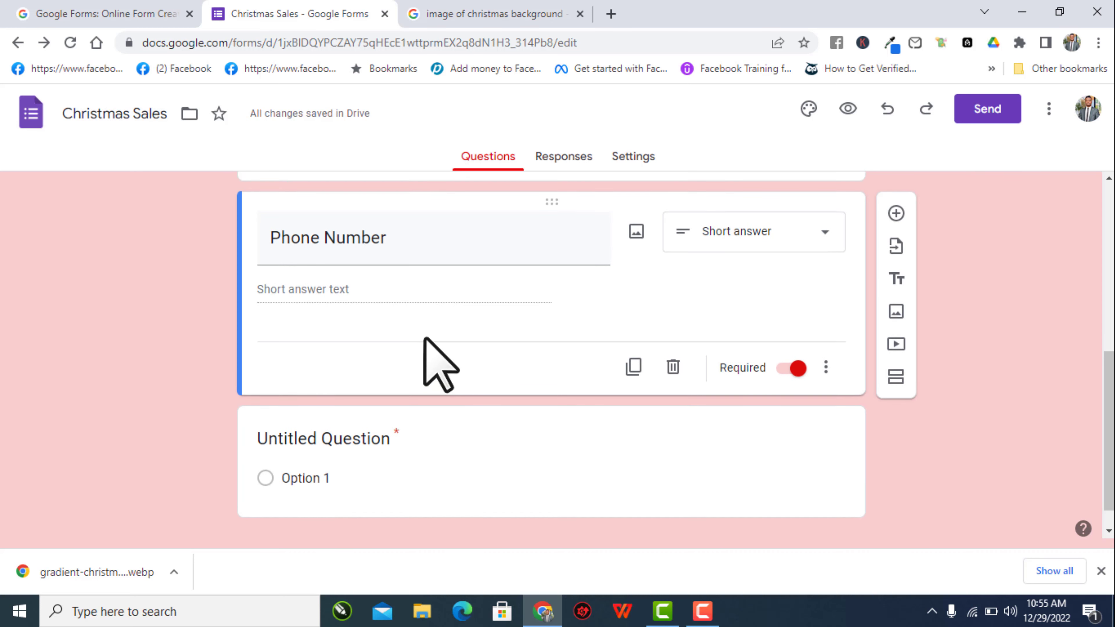
scroll(426, 339, down, 1)
scroll(424, 341, up, 3)
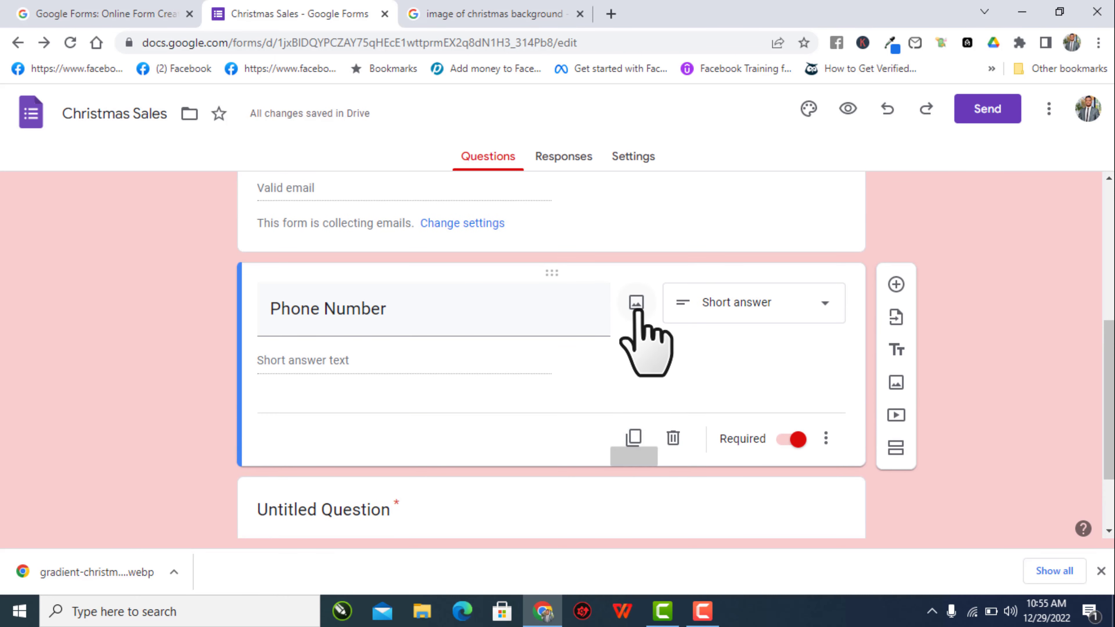
click(637, 304)
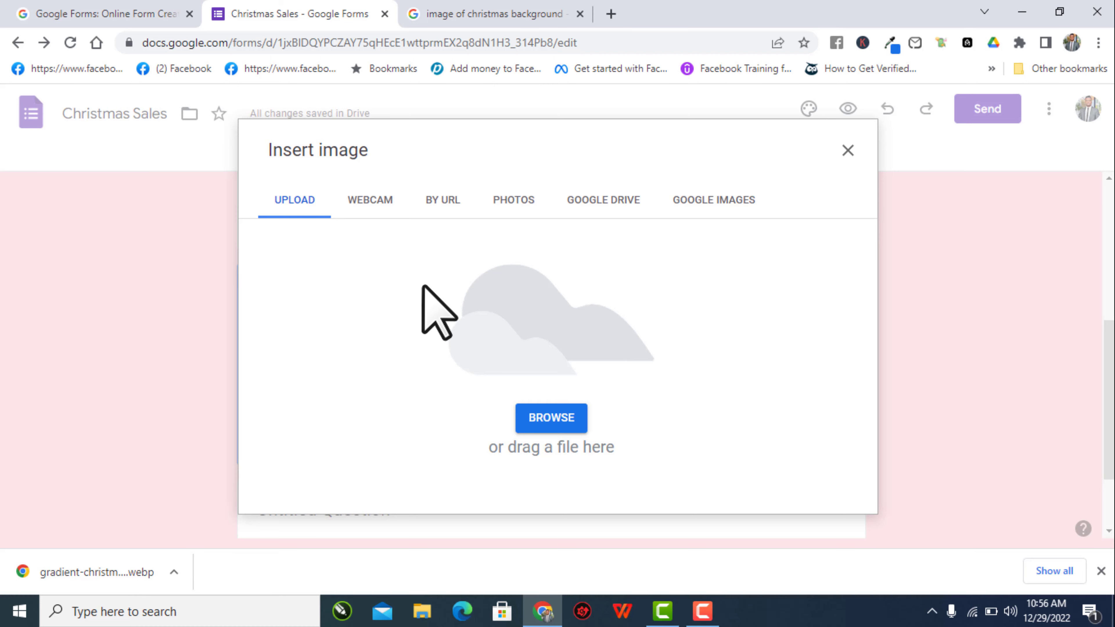
click(849, 151)
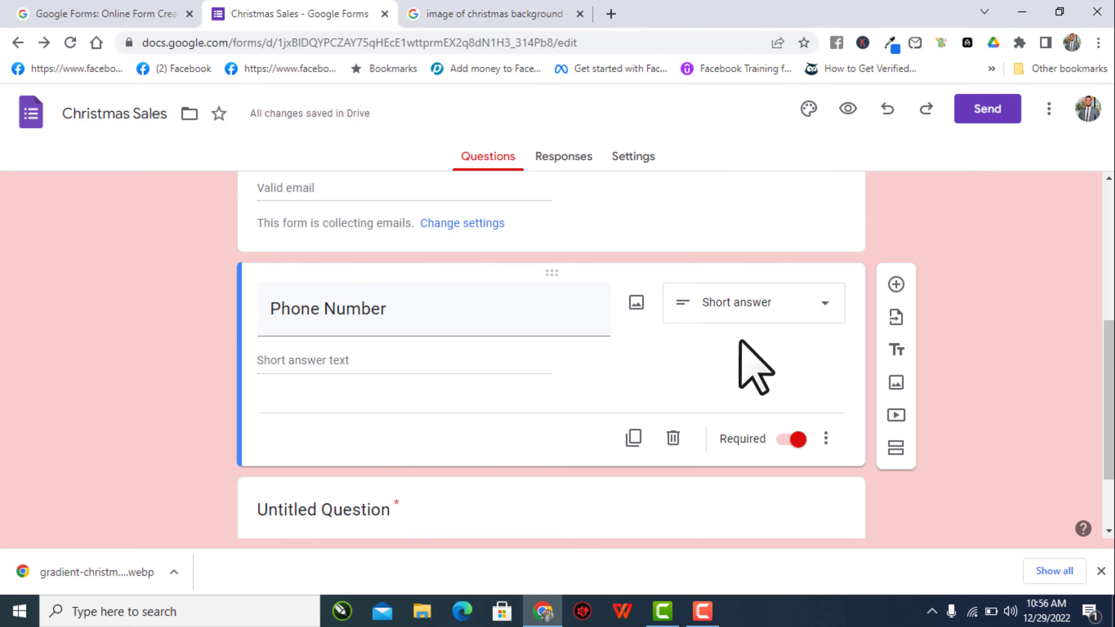
- Keep Phone Number as Short answer and insert a blank multiple-choice question below it
click(807, 308)
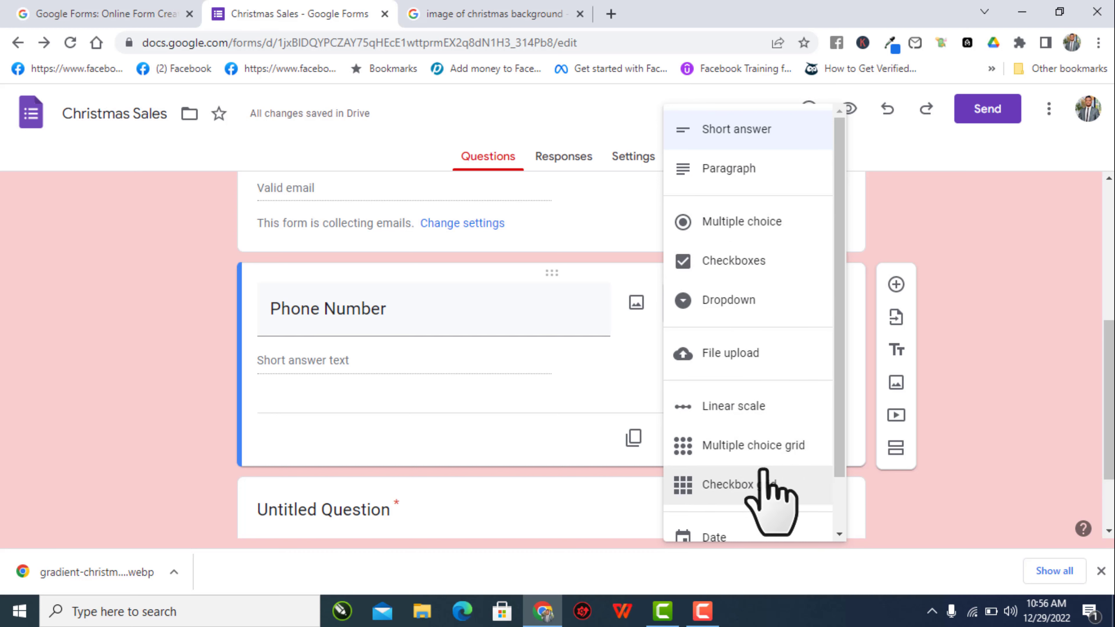
scroll(773, 496, down, 2)
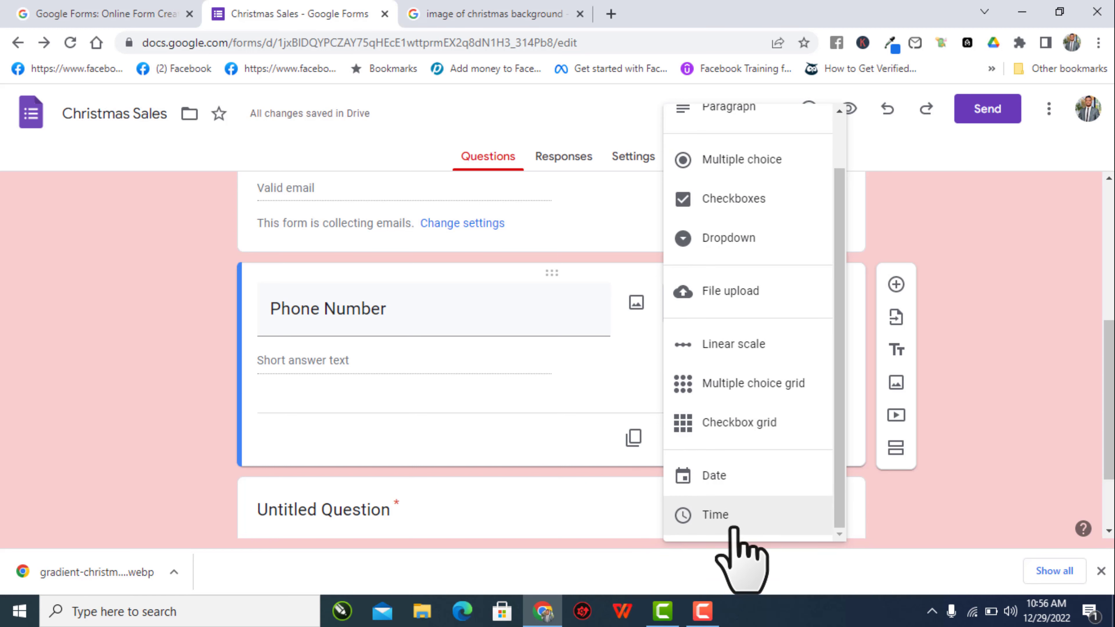
scroll(810, 422, up, 1)
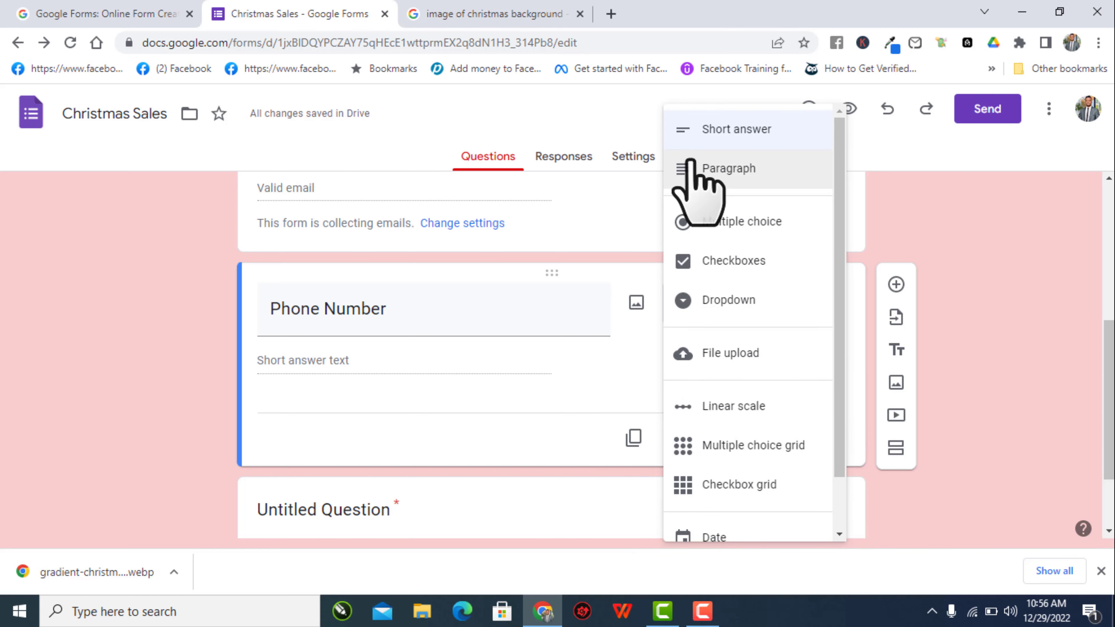
click(617, 260)
click(417, 333)
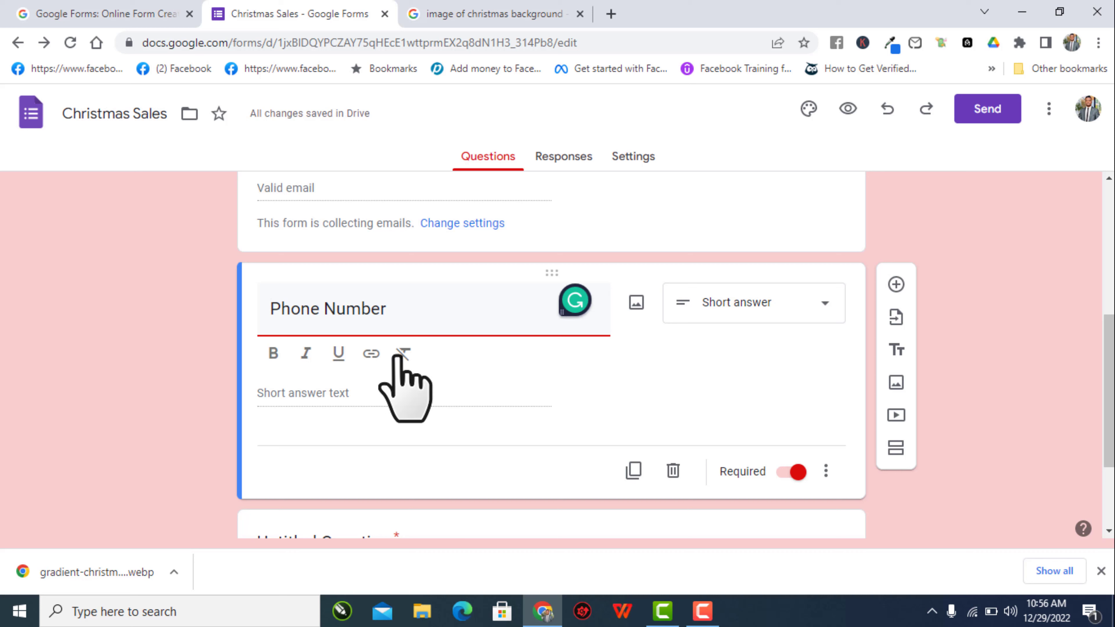
click(373, 424)
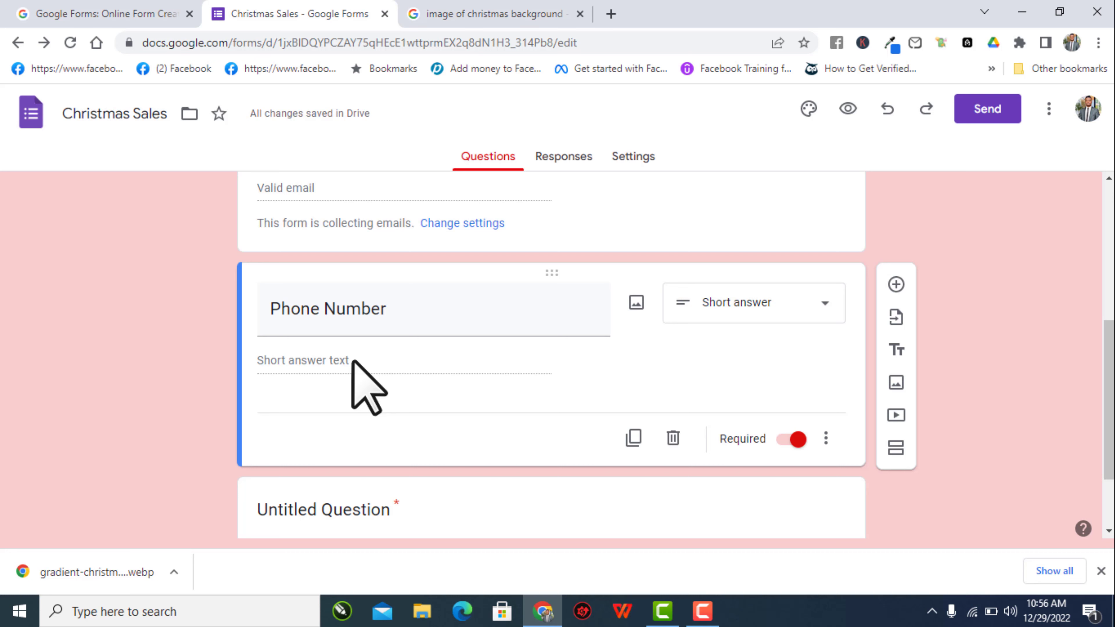
click(759, 308)
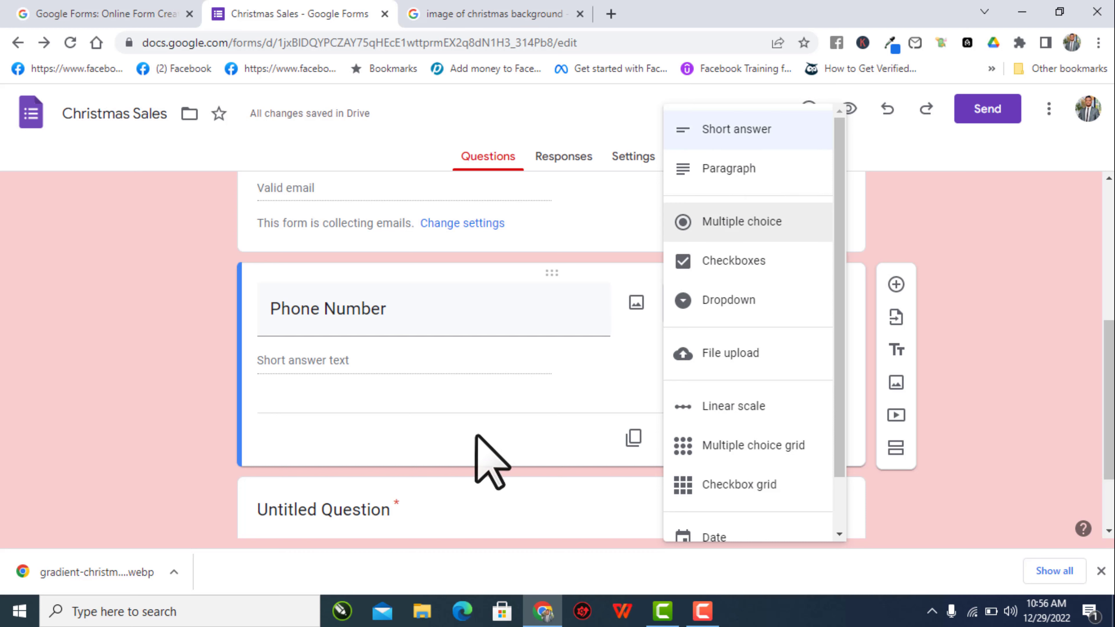
click(480, 395)
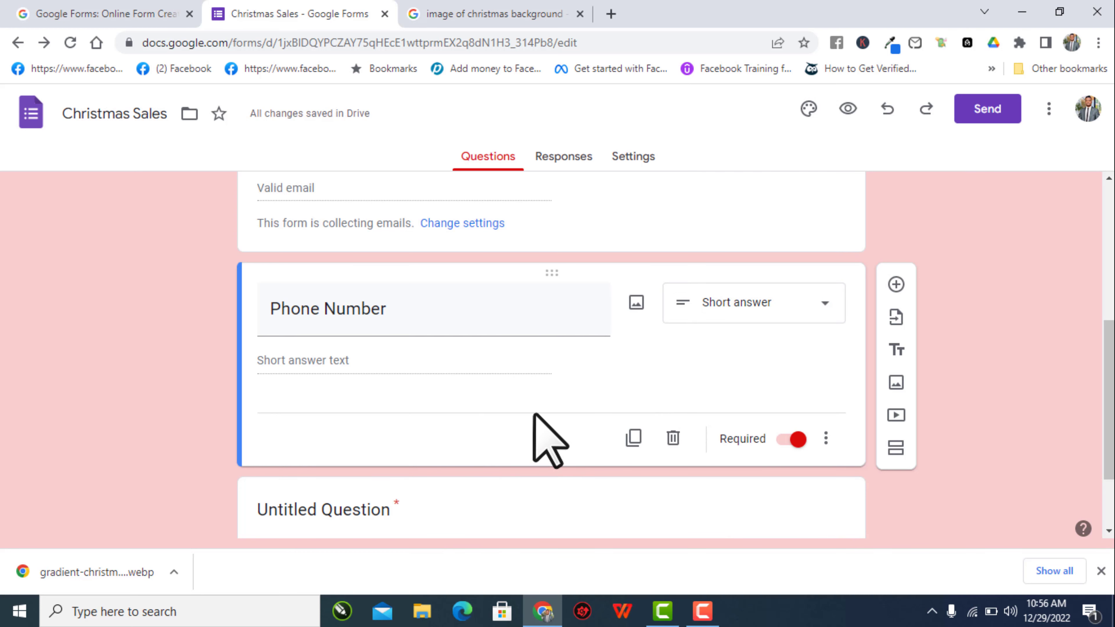
click(896, 285)
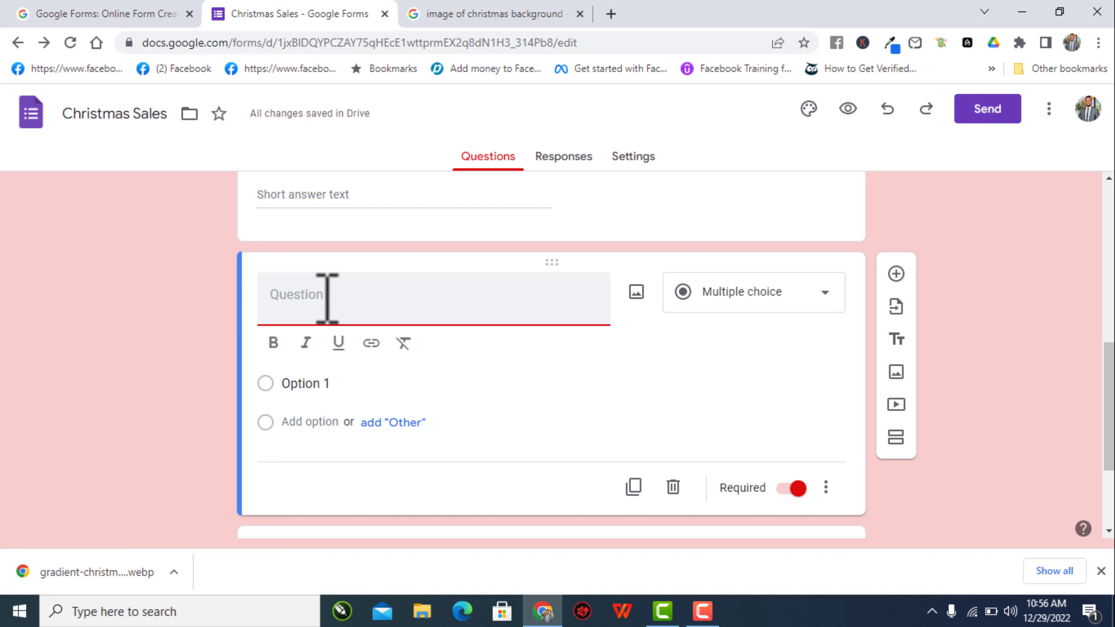
- Title the new question 'First Name' and make it a Paragraph question
text(First)
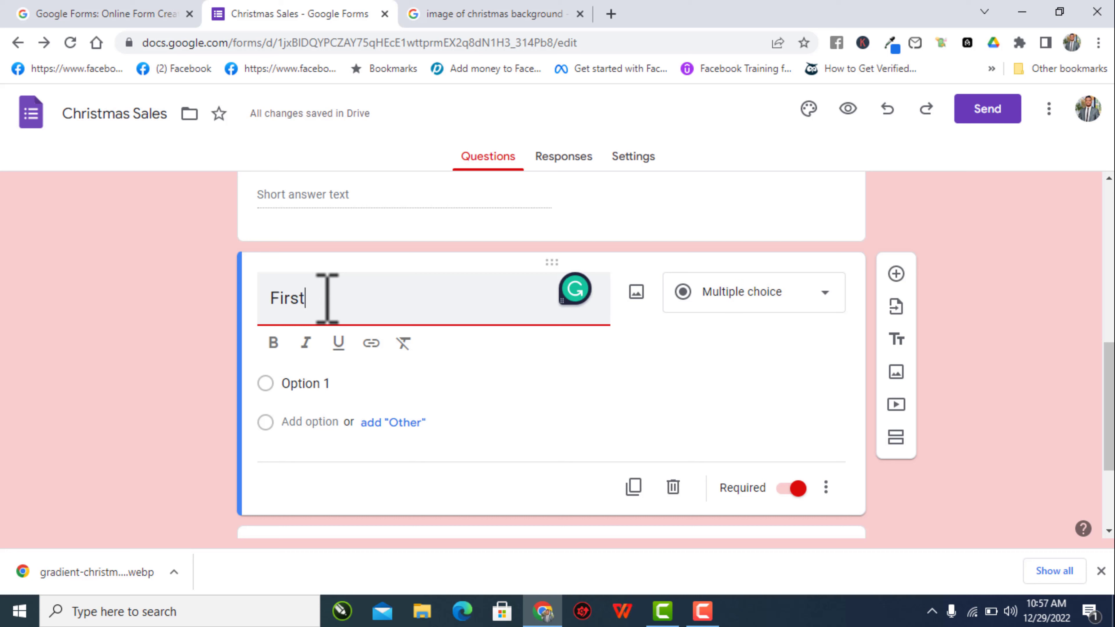
text( me)
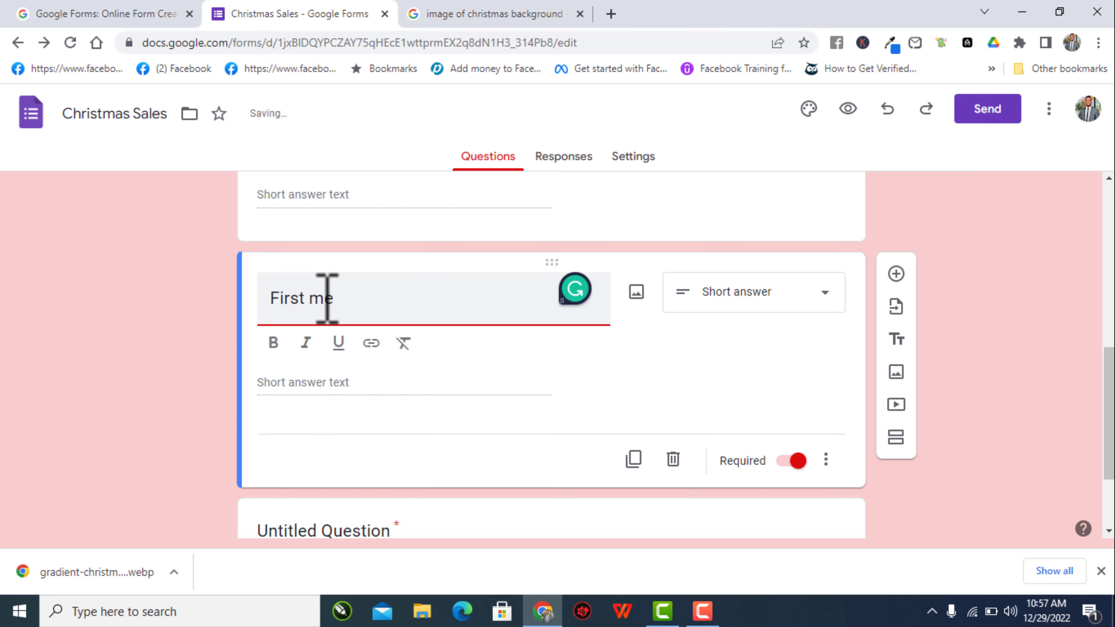
key(BackSpace)
key(BackSpace)
text(Nmae)
key(BackSpace)
key(BackSpace)
text(ame)
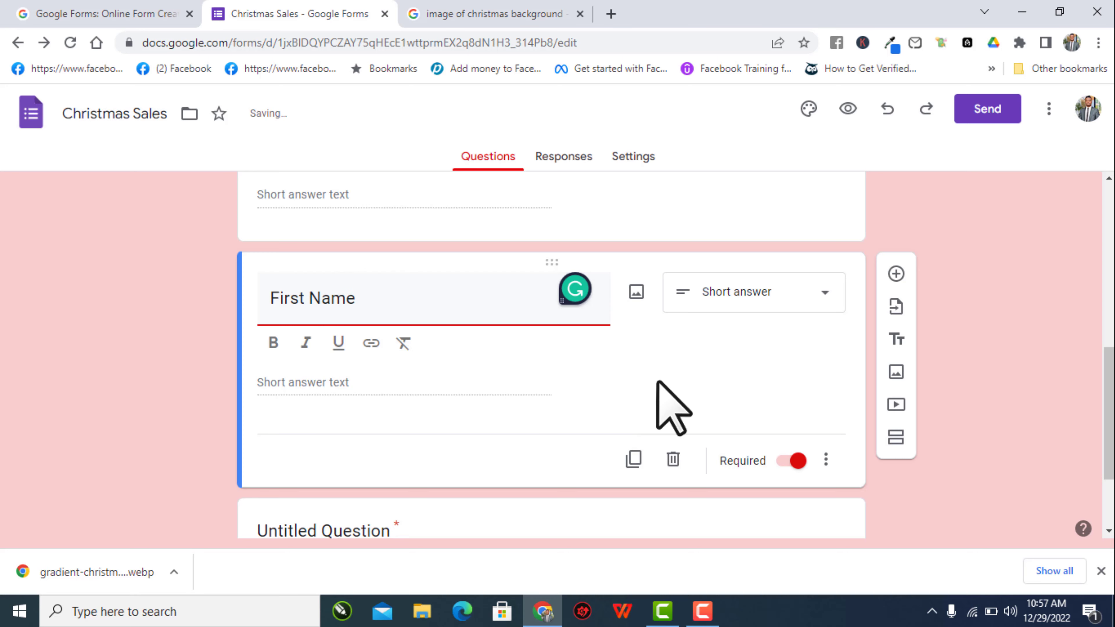
click(642, 370)
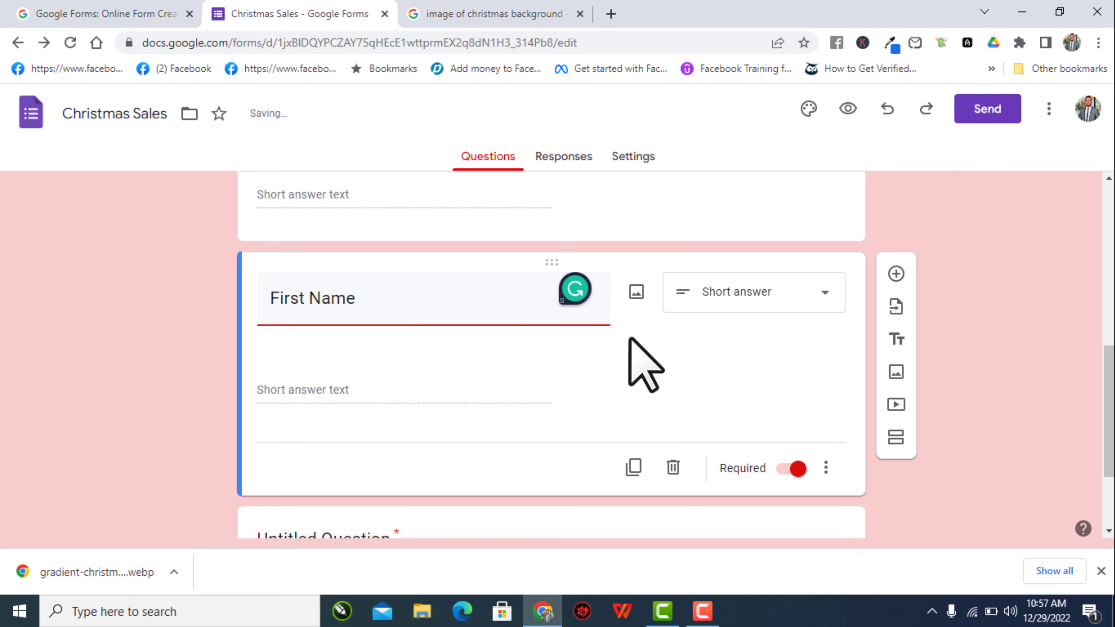
click(740, 294)
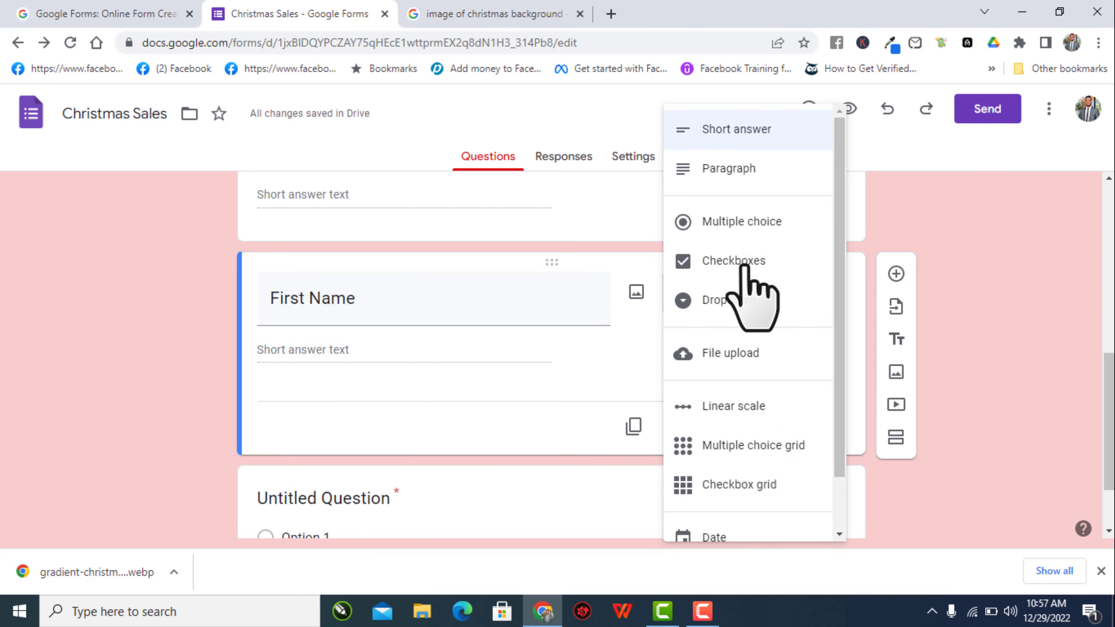
click(742, 169)
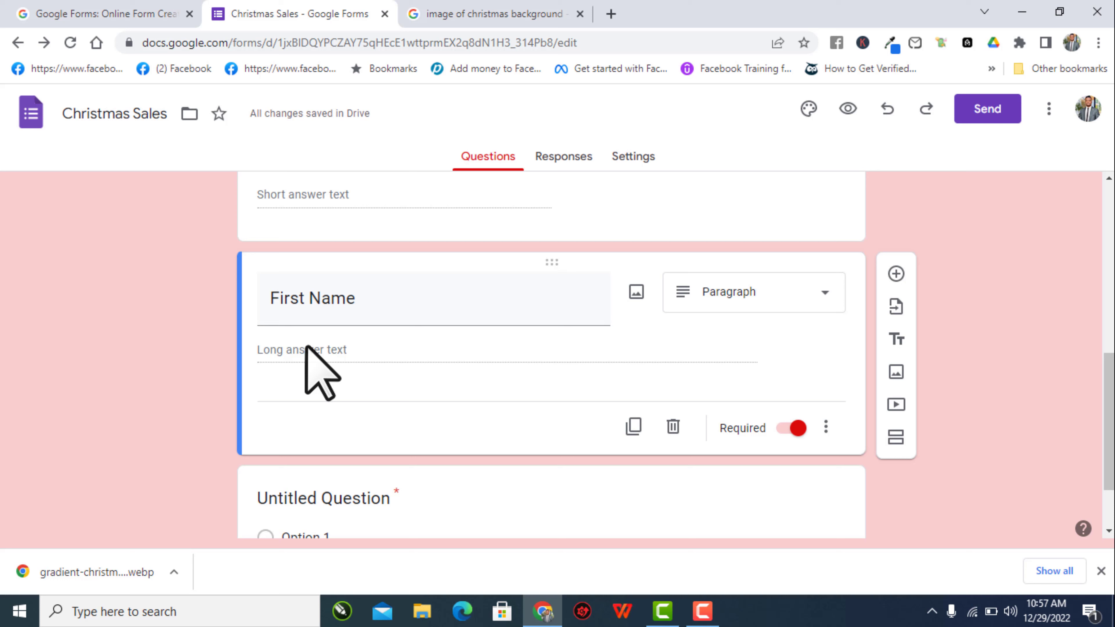
- Retitle the paragraph question 'Tell us why you filled up this form'
click(380, 301)
key(BackSpace)
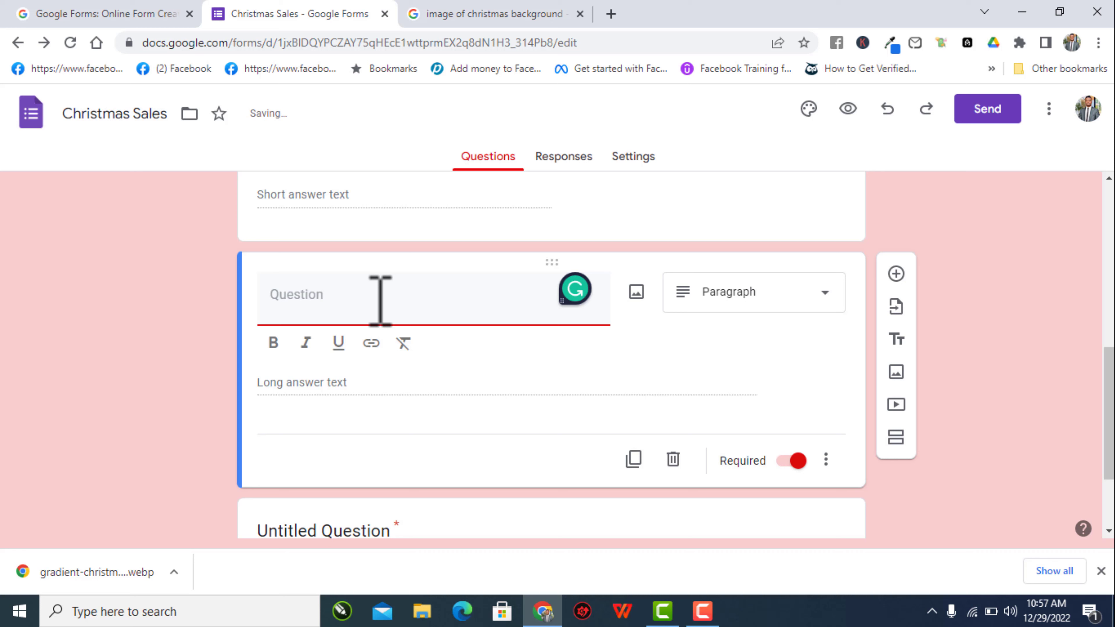
text(Te)
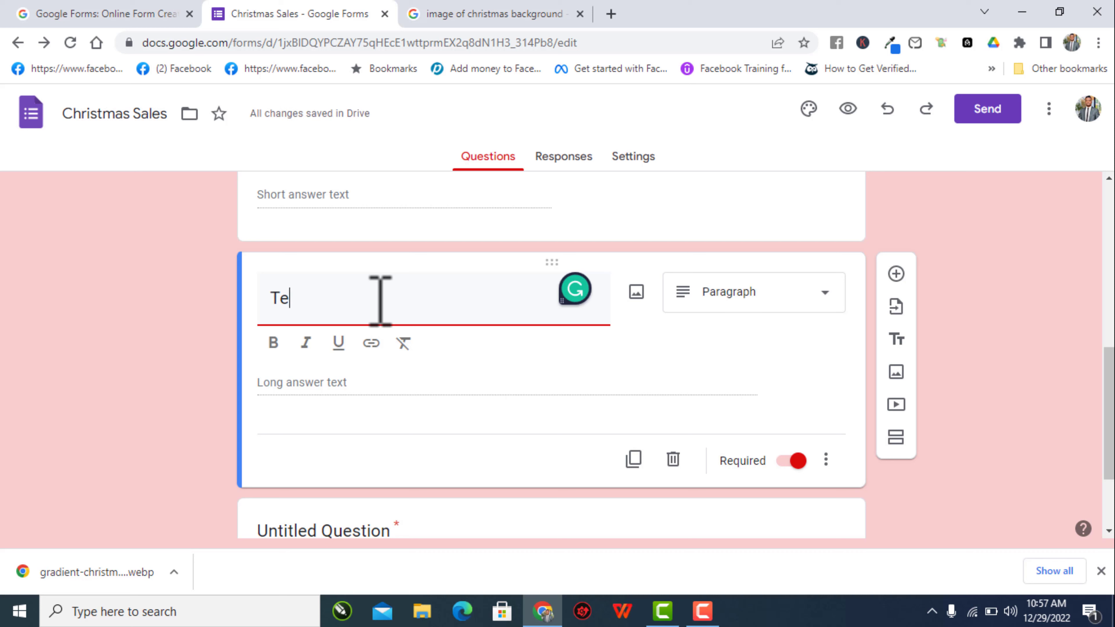
text(ll us )
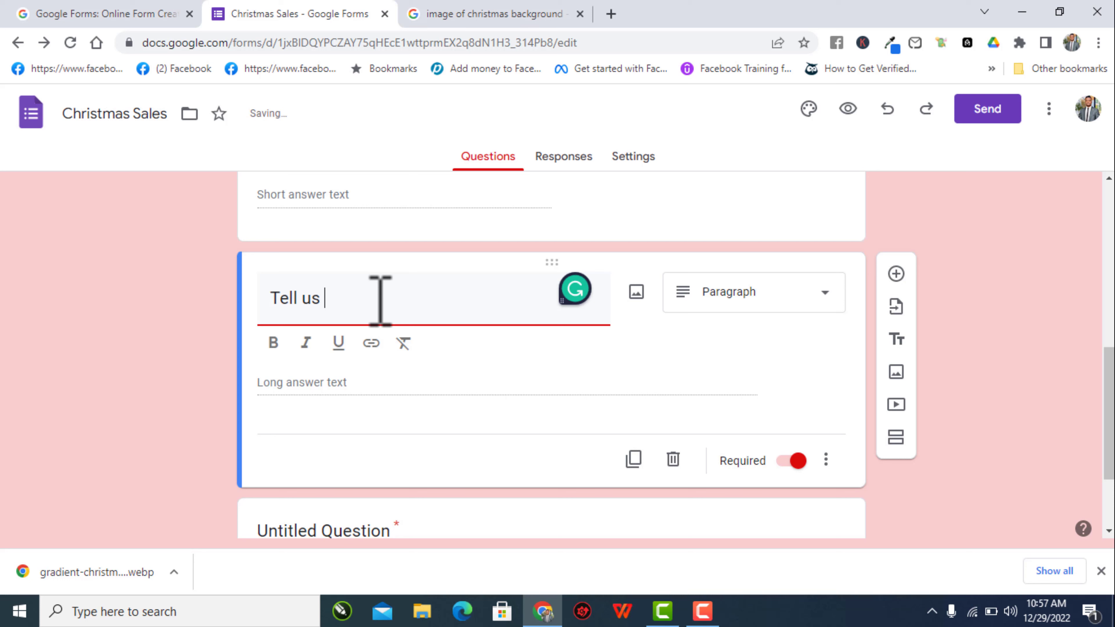
text(why yo)
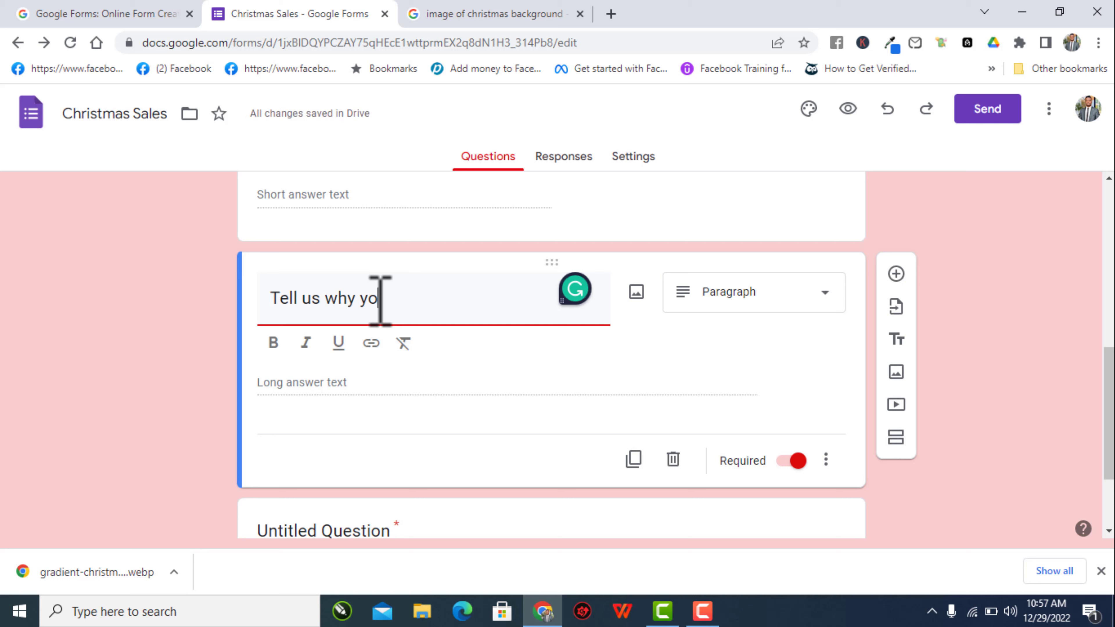
text(u filled )
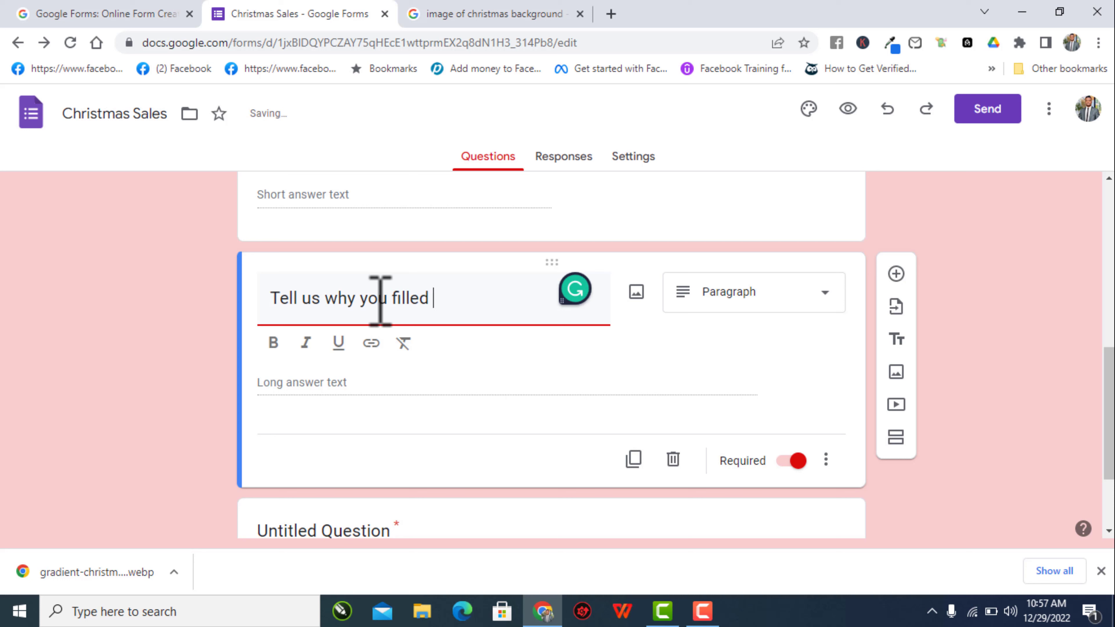
text(up this form)
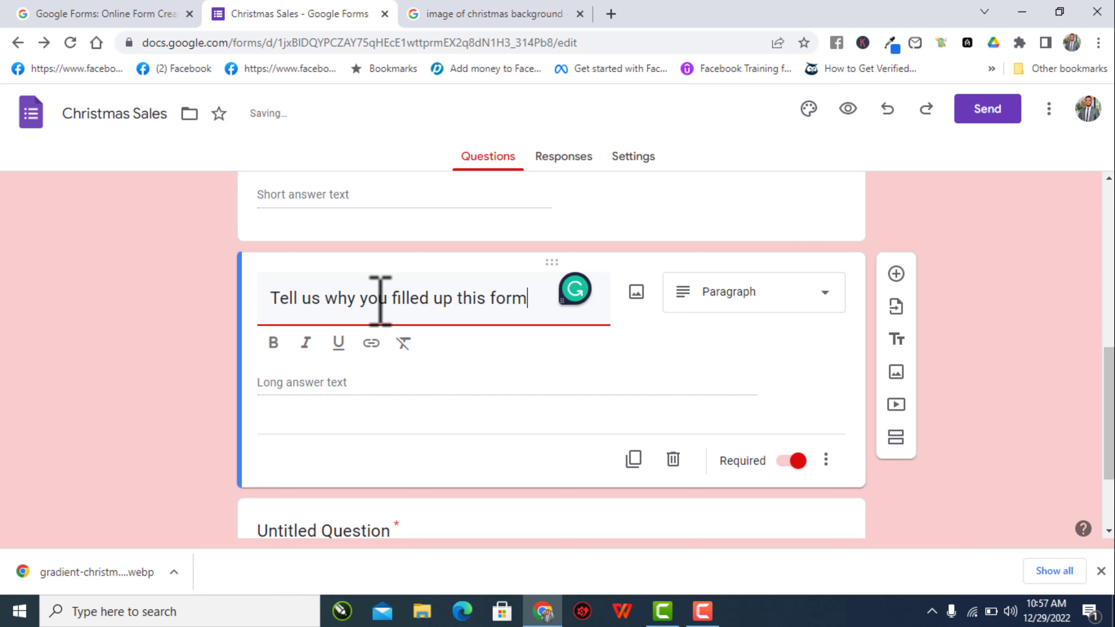
drag(269, 299, 558, 323)
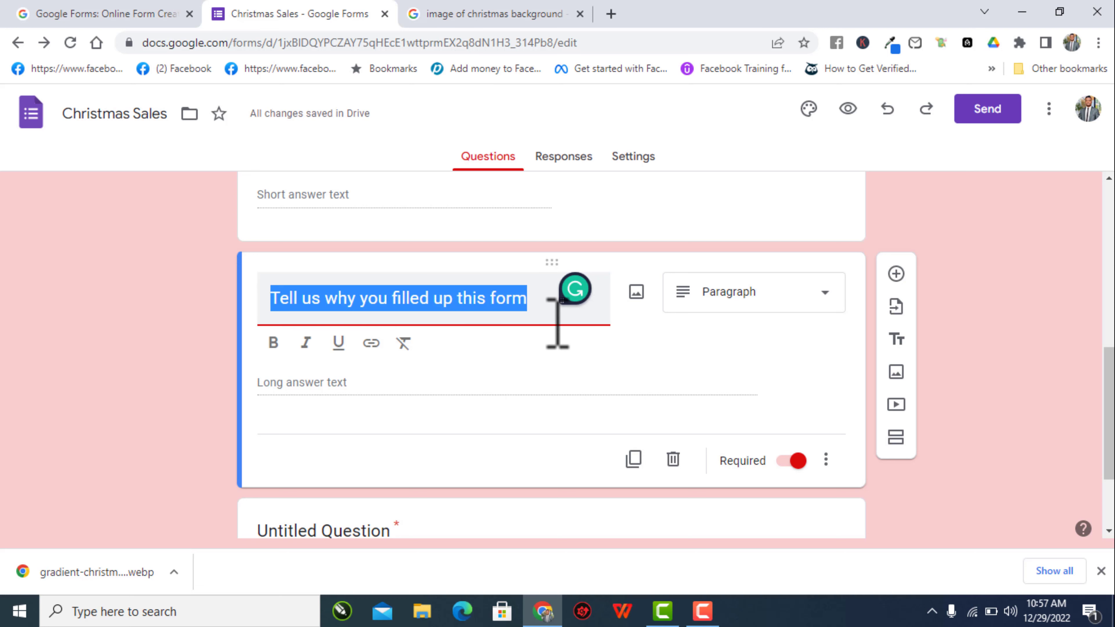
click(414, 385)
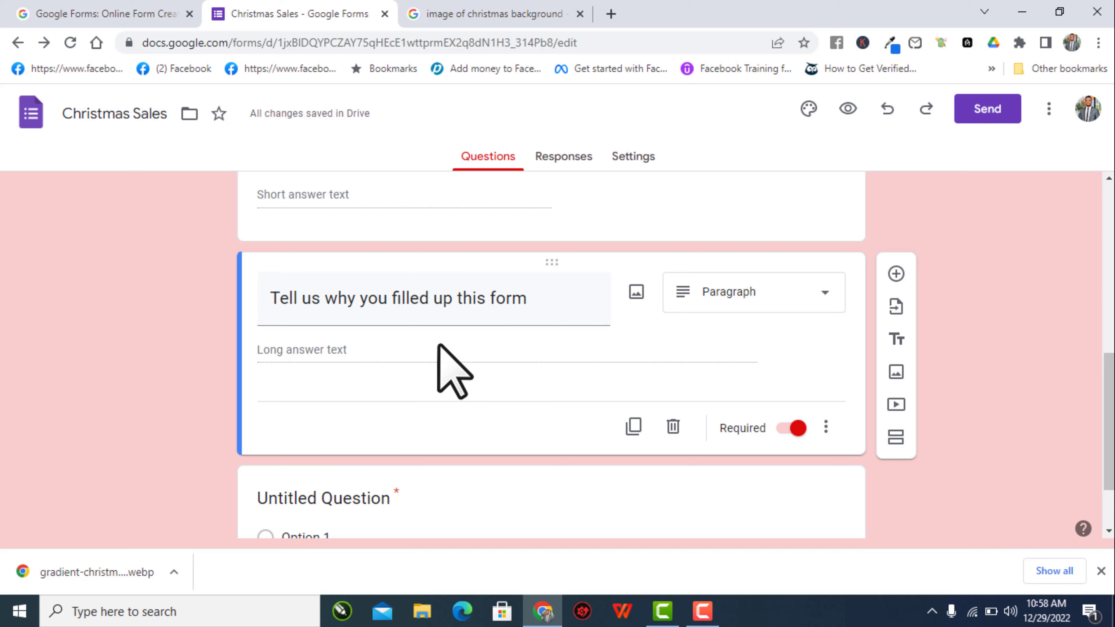
- Rename the question 'First Name' and set its type to Short answer
click(470, 304)
key(ctrl+z)
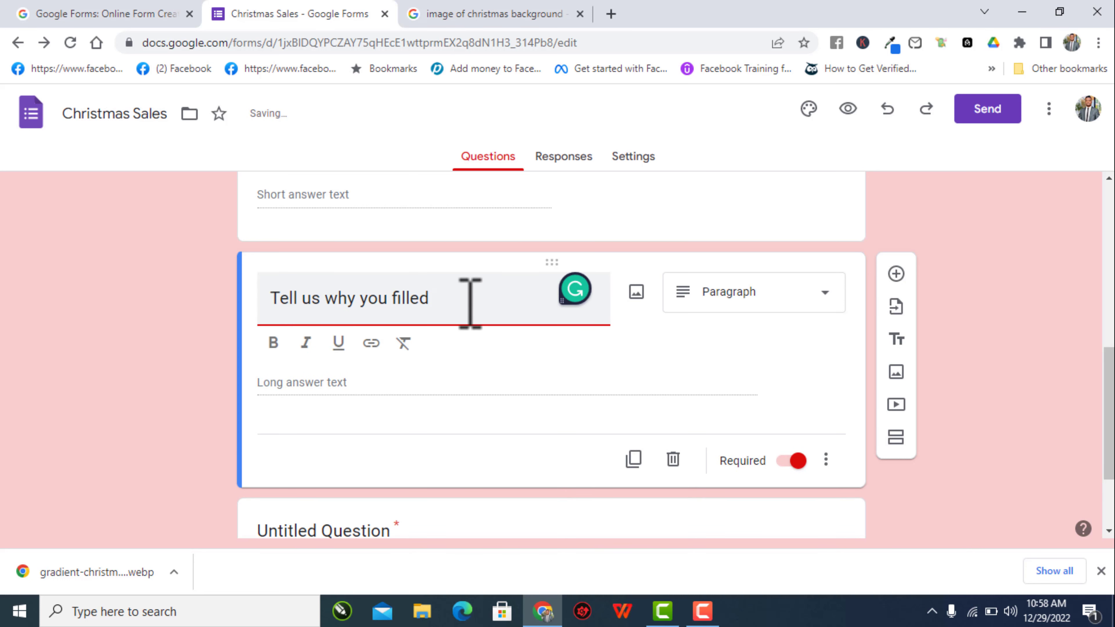
key(BackSpace)
key(BackSpace)
key(BackSpace)
key(BackSpace)
key(BackSpace)
key(BackSpace)
key(BackSpace)
key(BackSpace)
key(BackSpace)
key(BackSpace)
key(BackSpace)
key(BackSpace)
key(BackSpace)
key(BackSpace)
key(BackSpace)
key(BackSpace)
key(BackSpace)
key(BackSpace)
key(BackSpace)
key(BackSpace)
text(First Name)
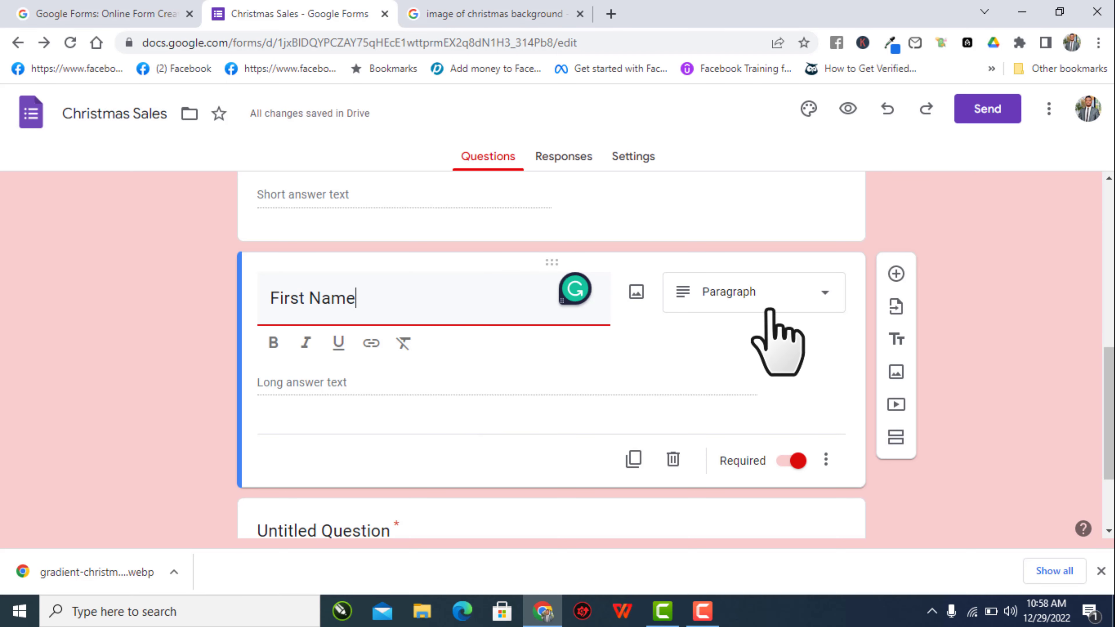
click(764, 301)
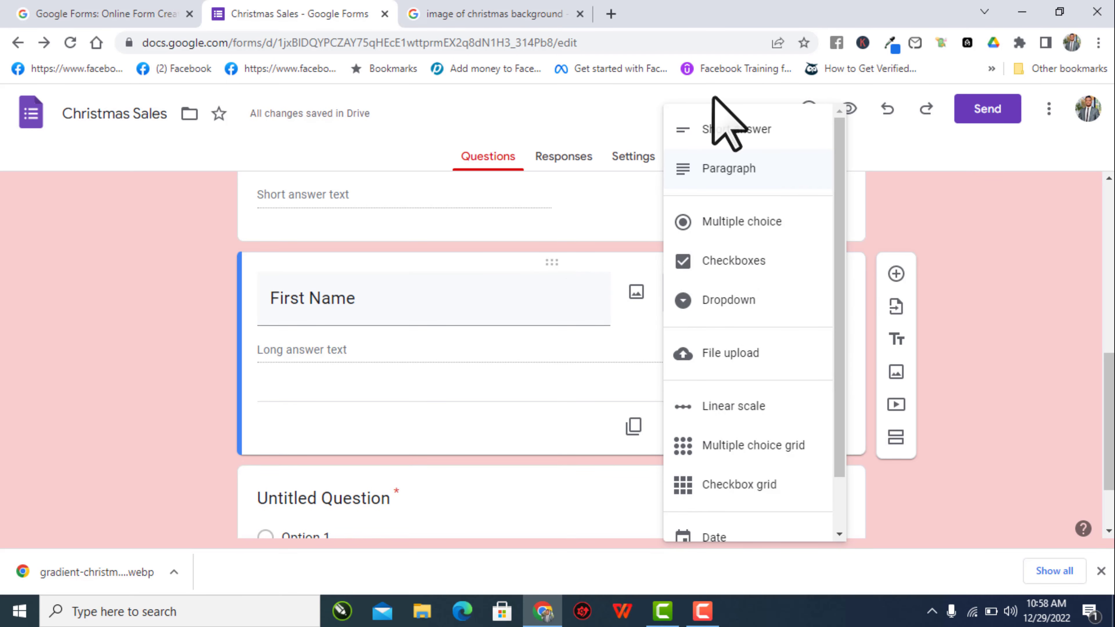
click(720, 128)
click(773, 297)
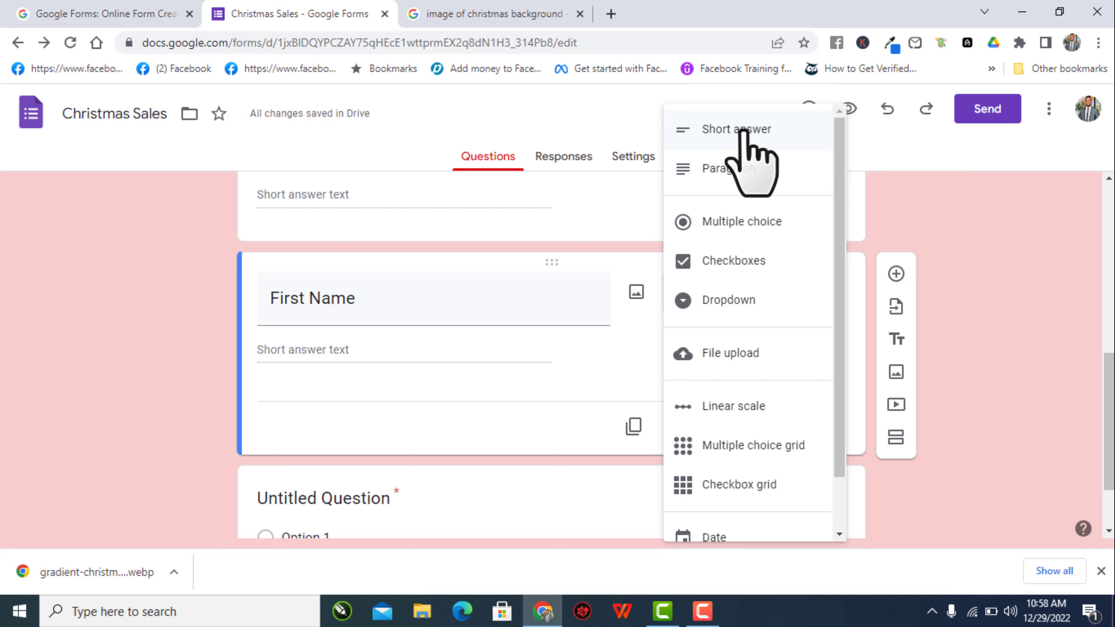
click(729, 221)
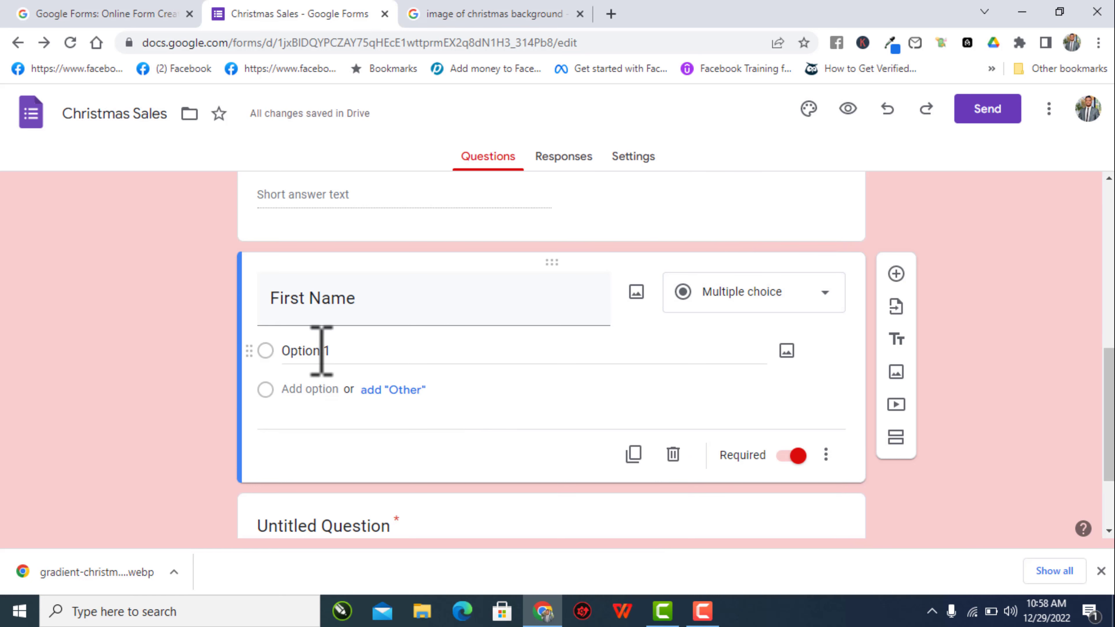
click(338, 351)
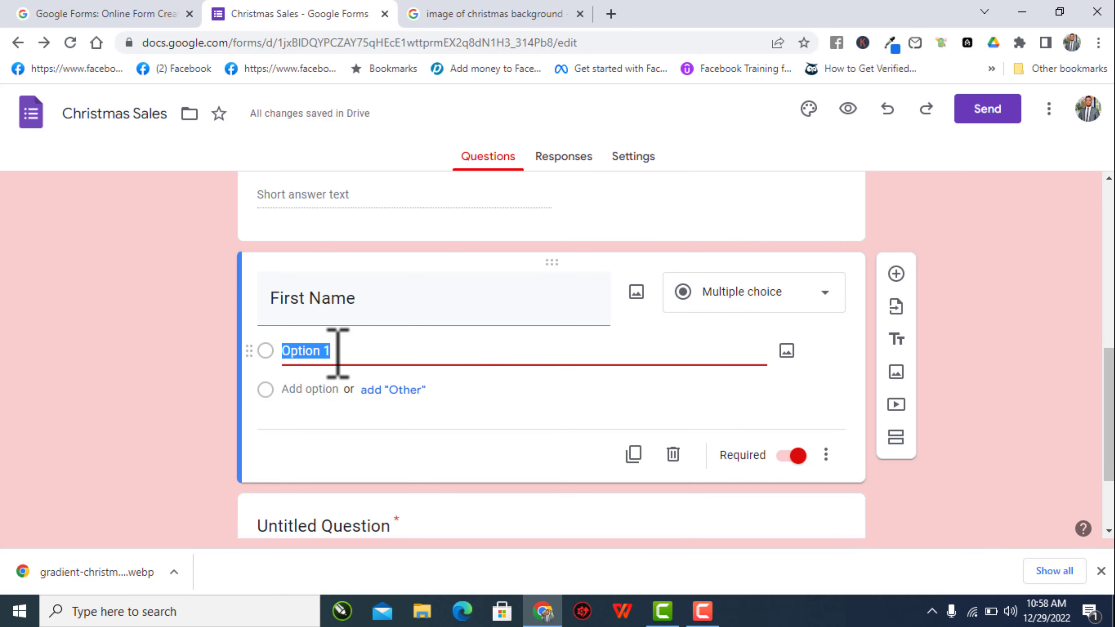
click(797, 290)
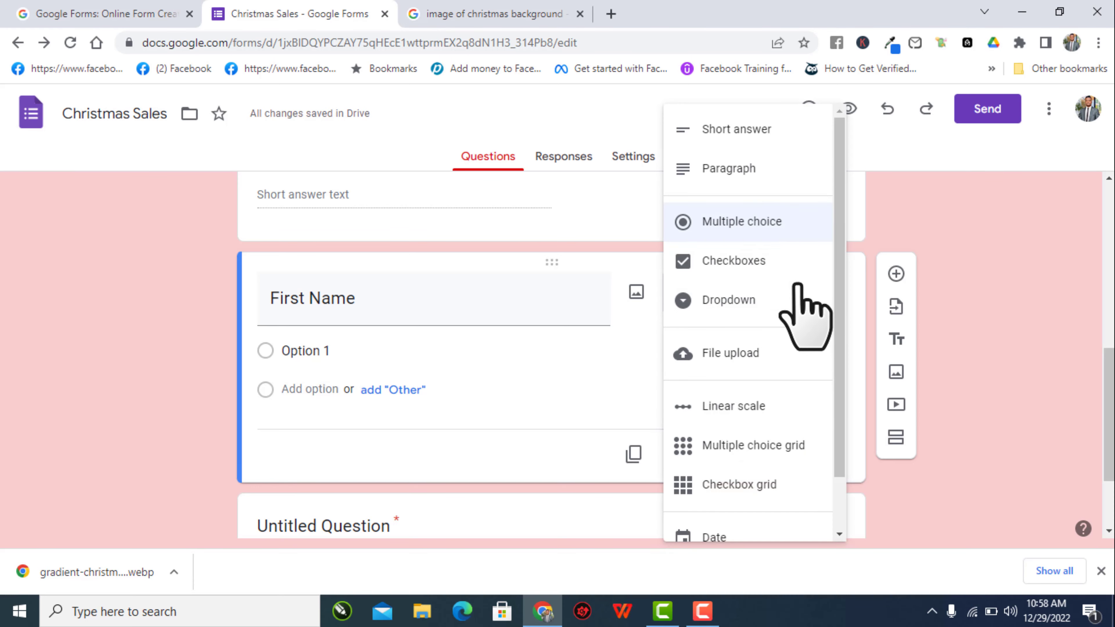
click(737, 134)
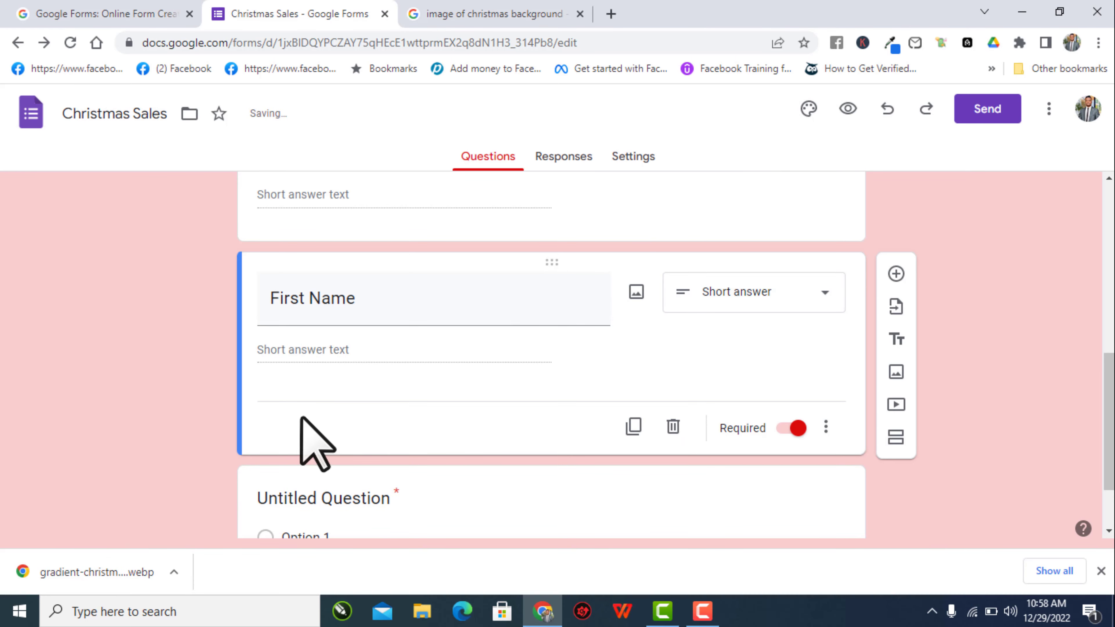
scroll(406, 411, up, 5)
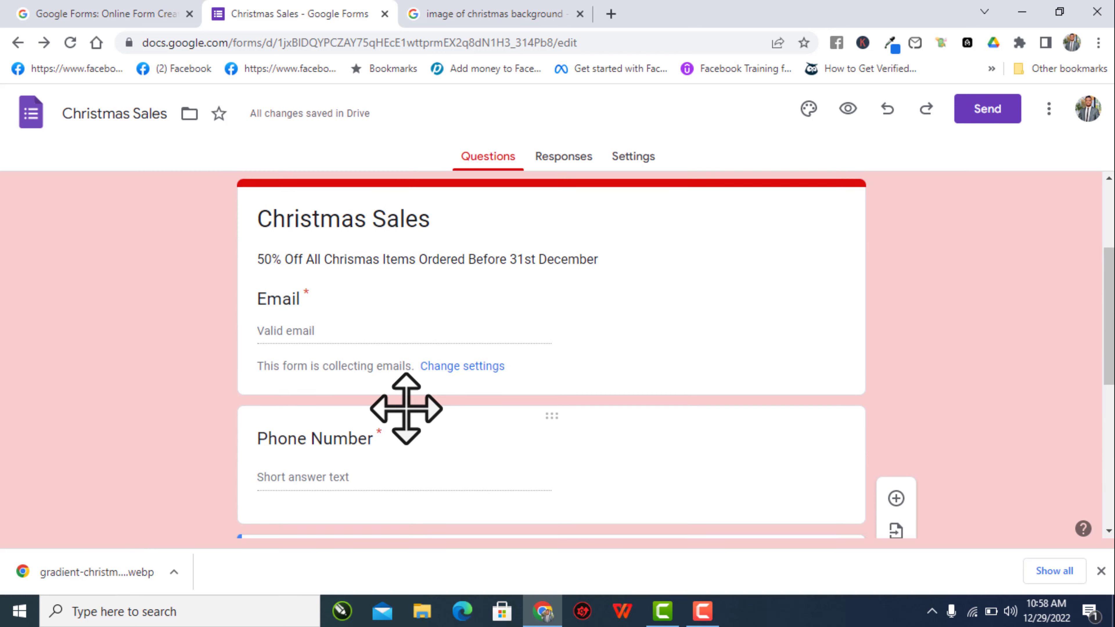
- Discard a stray new question, then duplicate First Name and retitle the copy 'Last Name'
scroll(405, 411, down, 4)
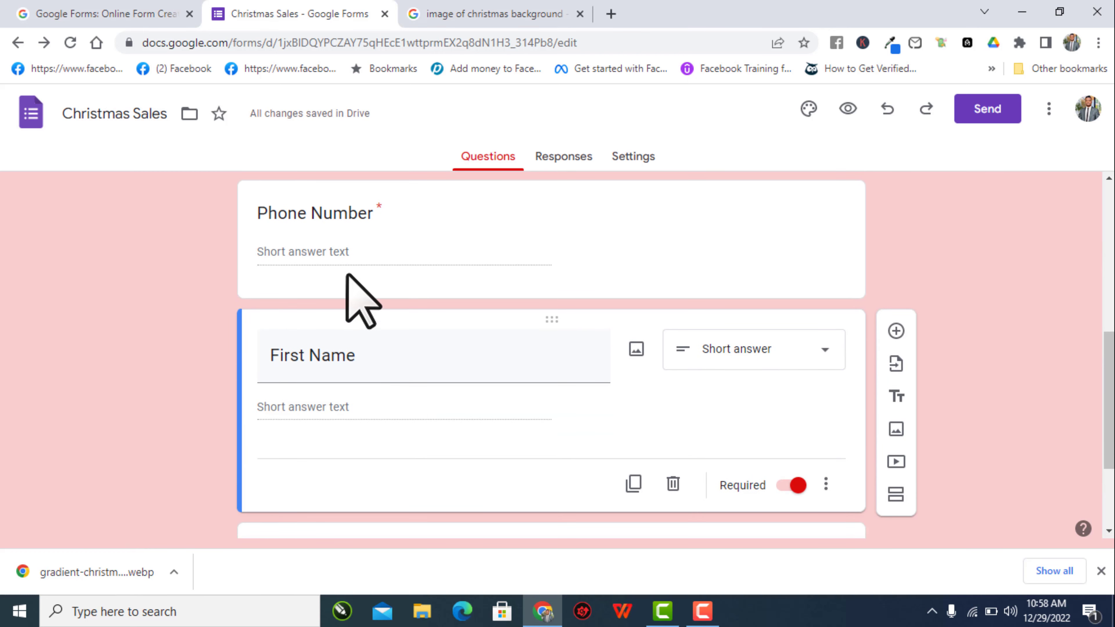
scroll(430, 368, down, 3)
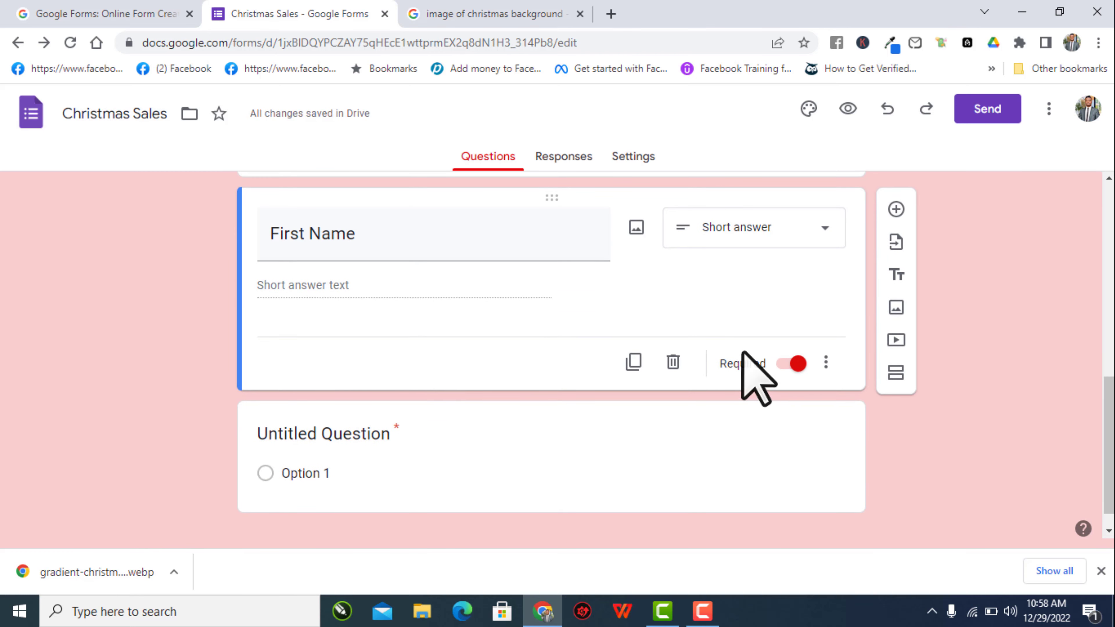
click(896, 207)
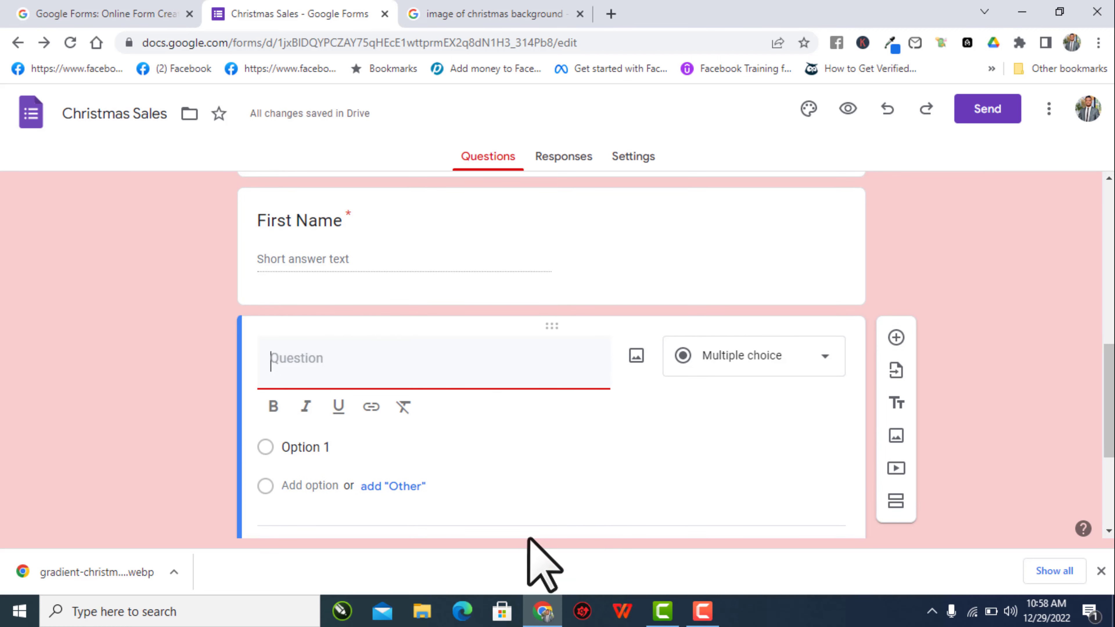
scroll(777, 475, down, 5)
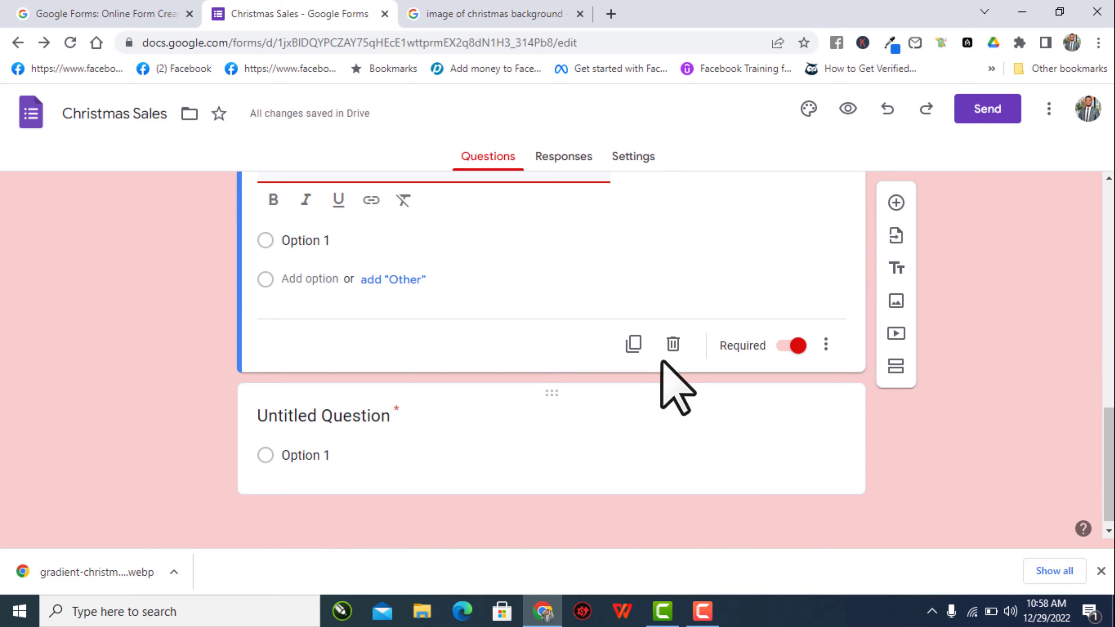
click(673, 350)
scroll(742, 286, up, 3)
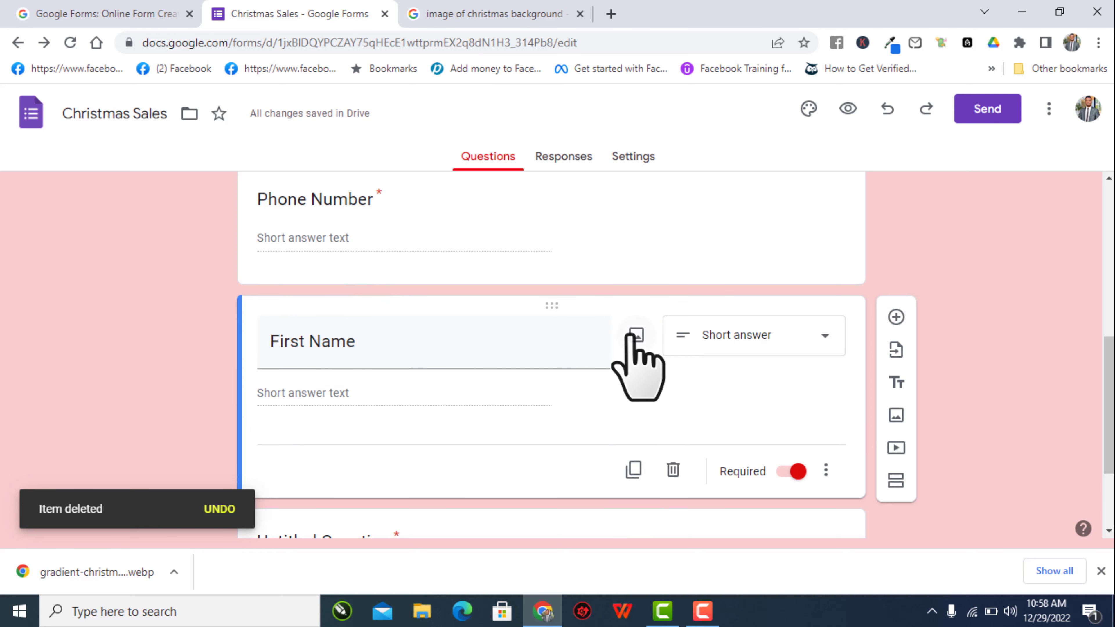
click(635, 469)
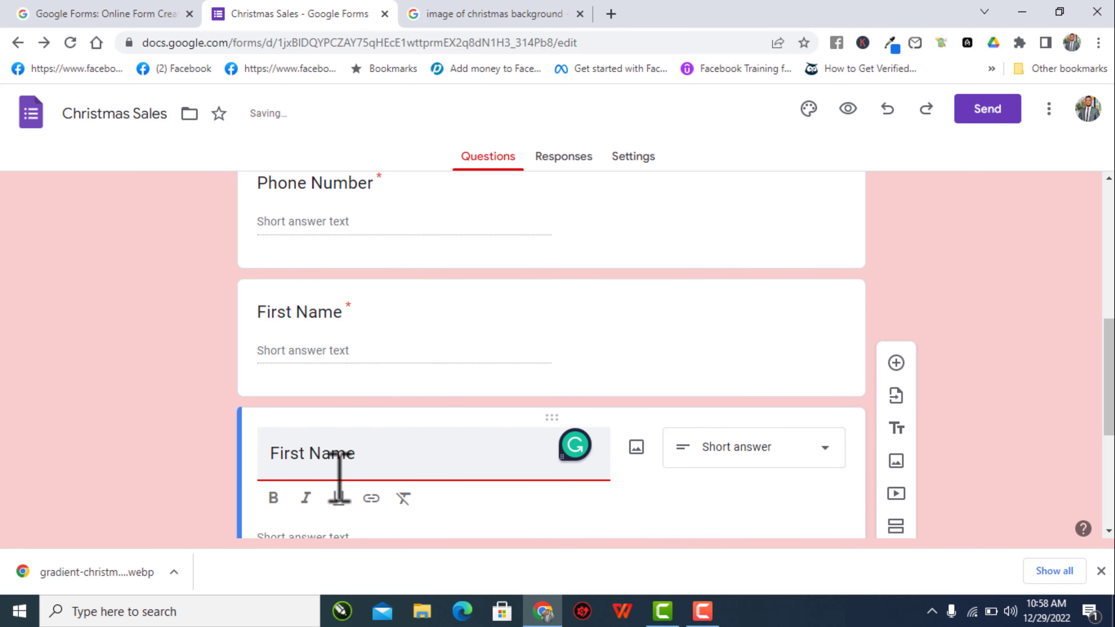
drag(312, 458, 269, 460)
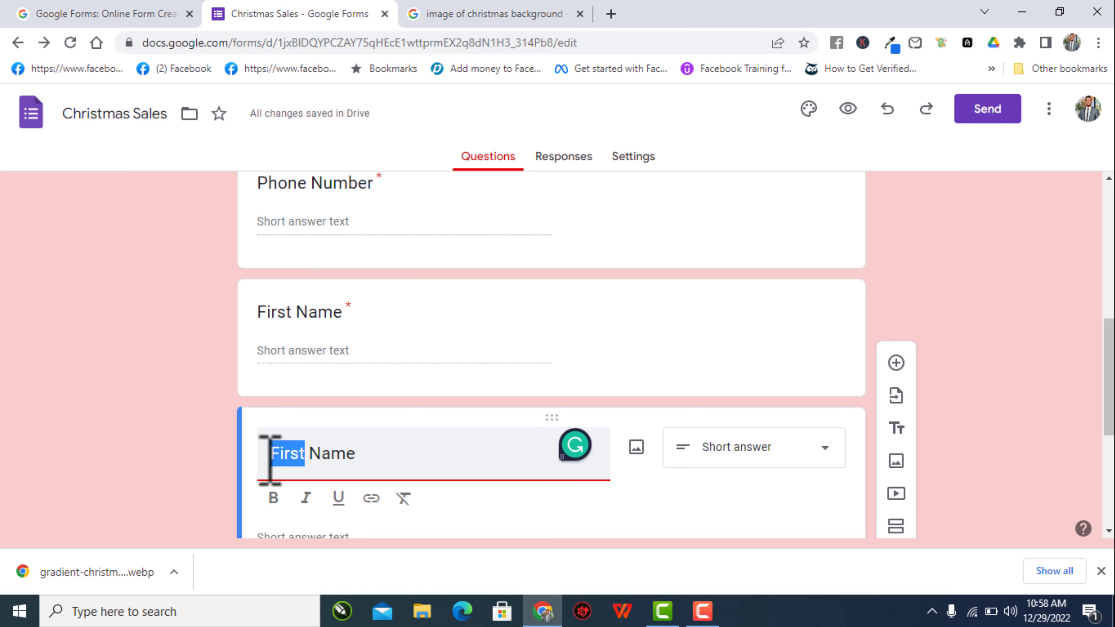
text(Last)
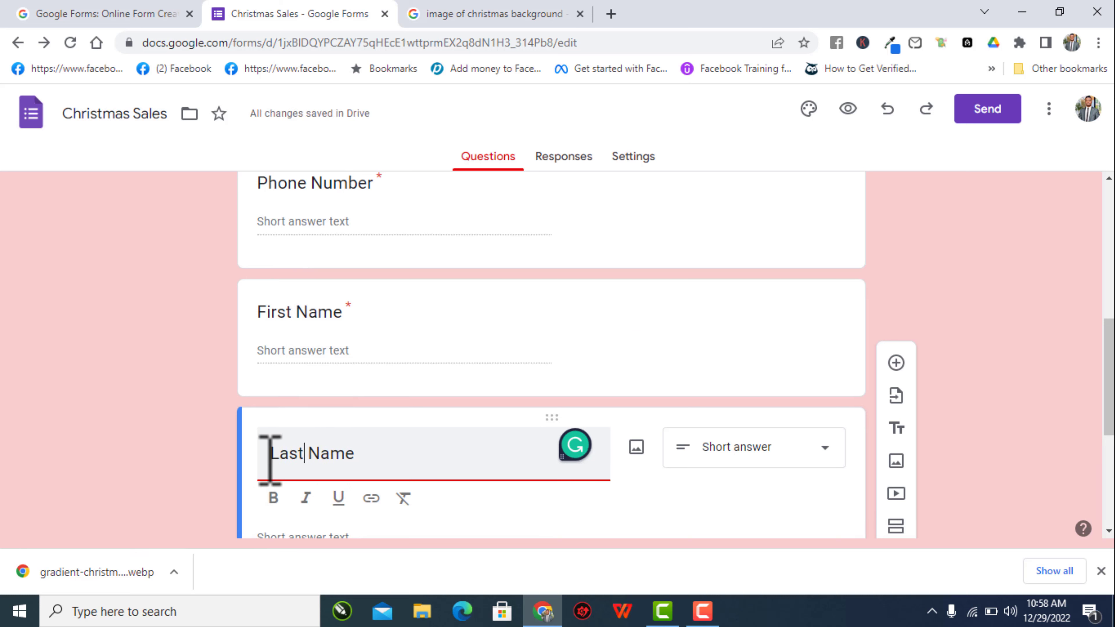
scroll(564, 404, down, 5)
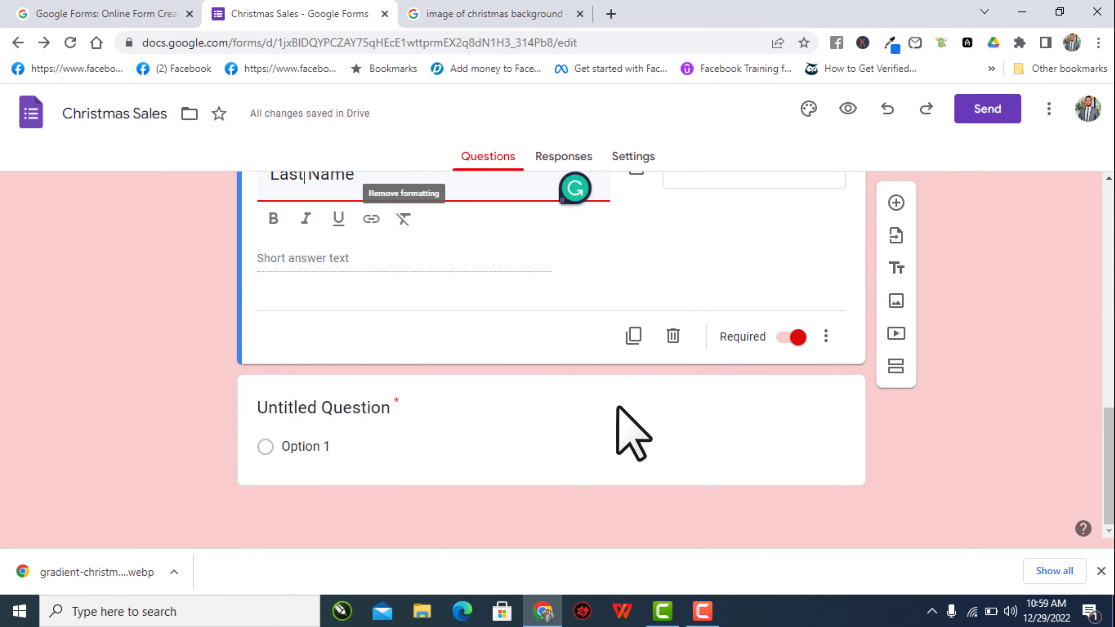
click(531, 355)
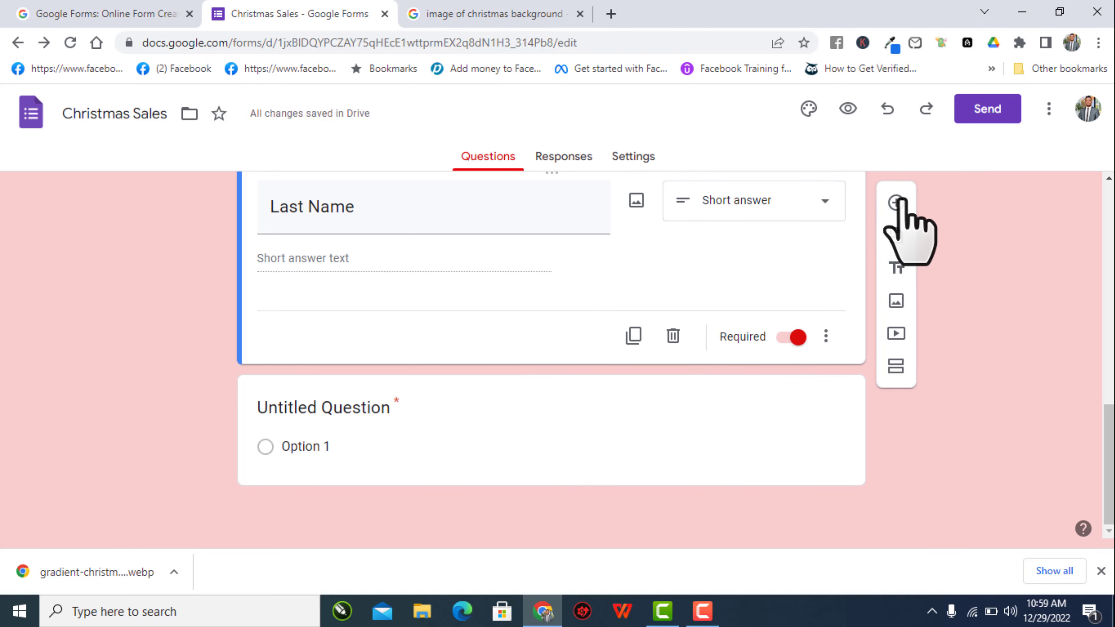
- Add a question after Last Name titled 'would you love to make any purchases Now'
click(896, 203)
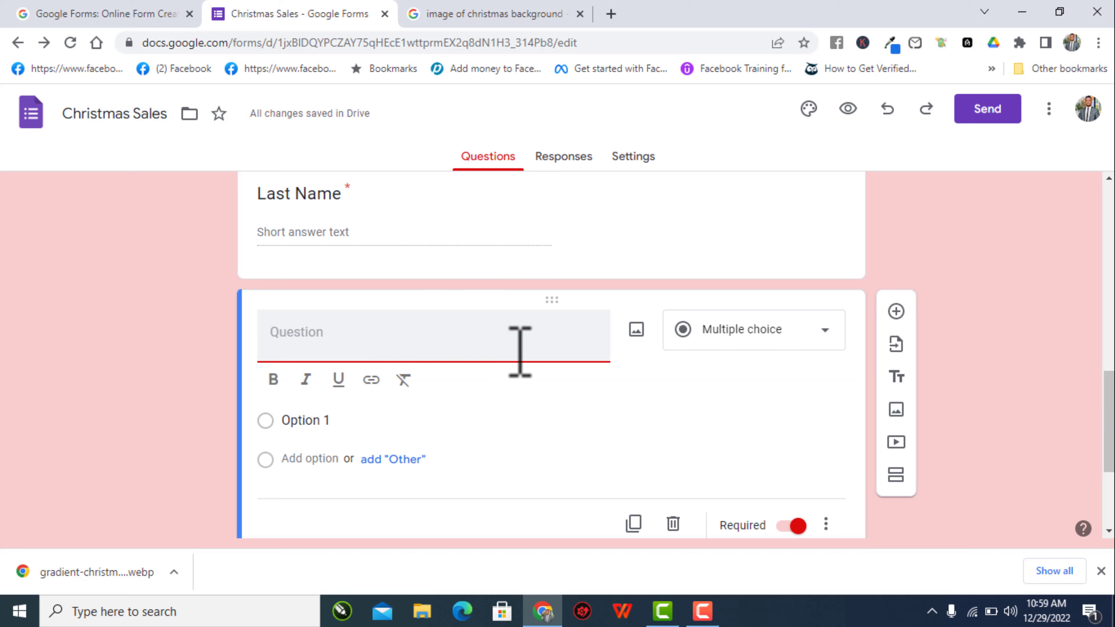
text(How)
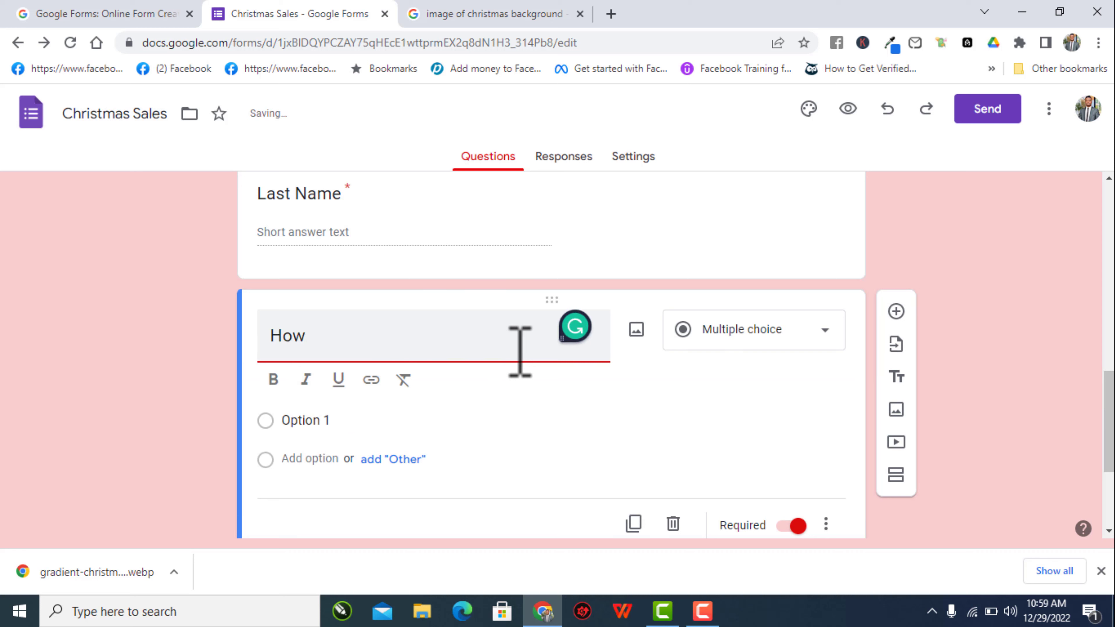
key(BackSpace)
key(BackSpace)
key(BackSpace)
text(wou)
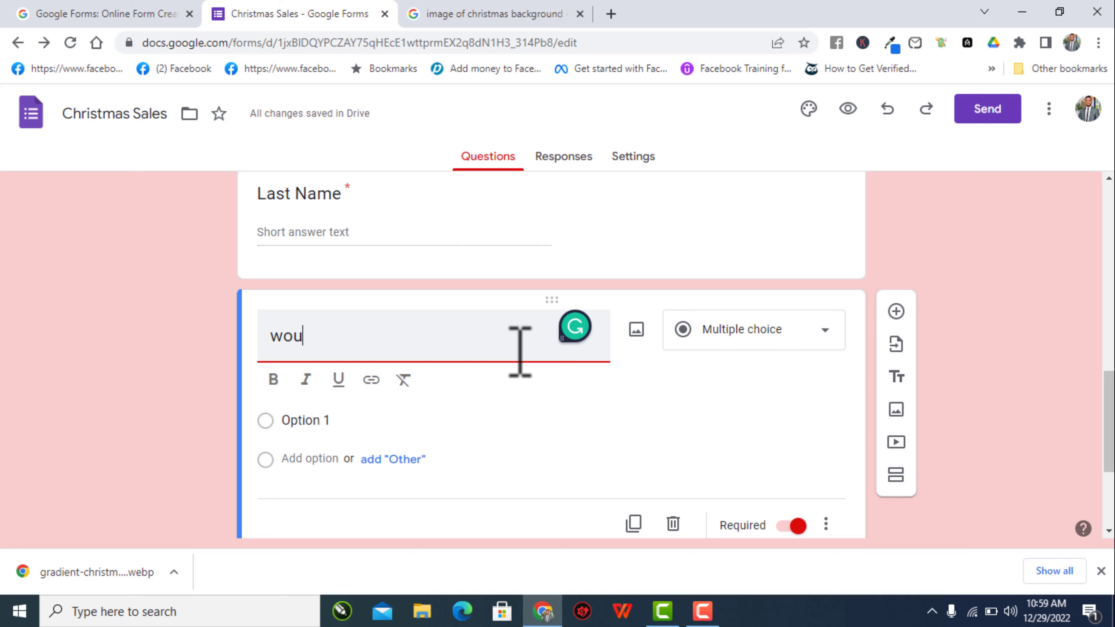
text(ld )
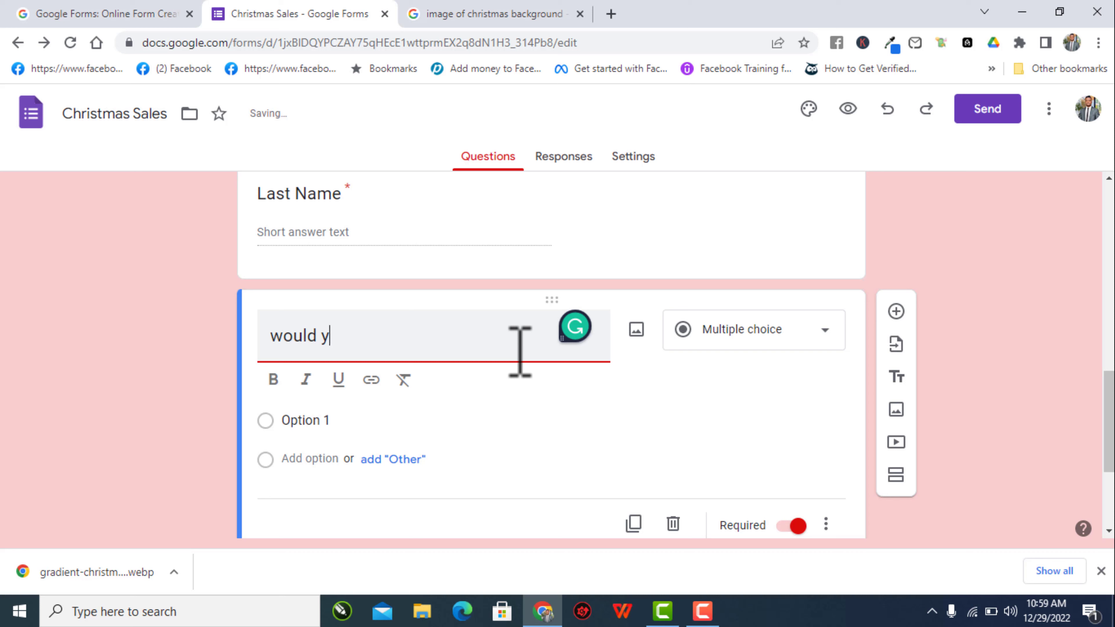
text(Y)
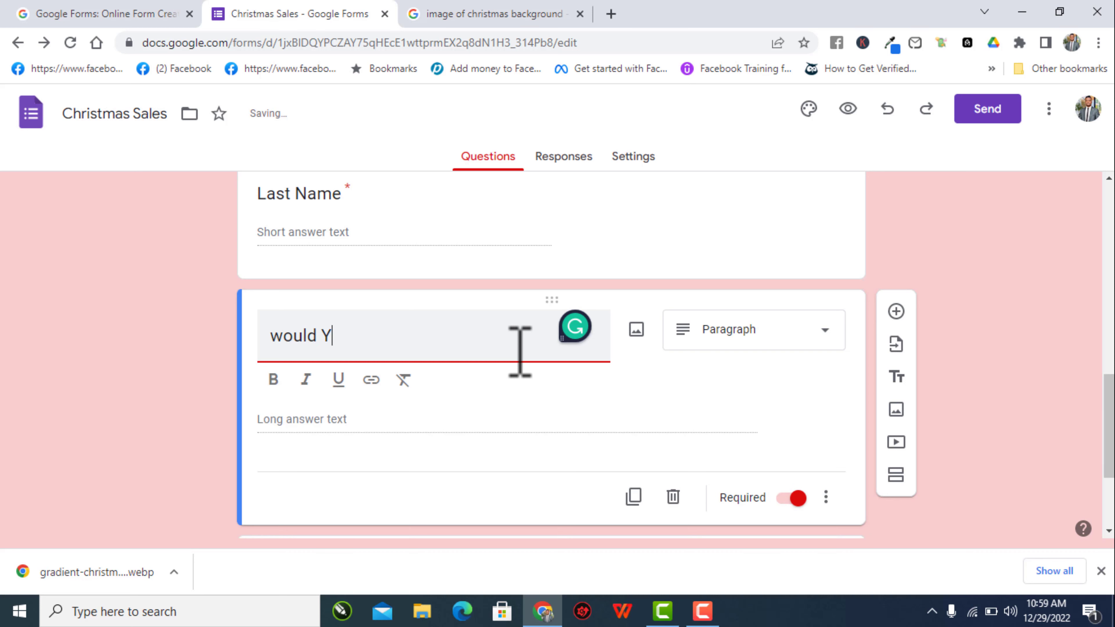
key(BackSpace)
text(ou love t)
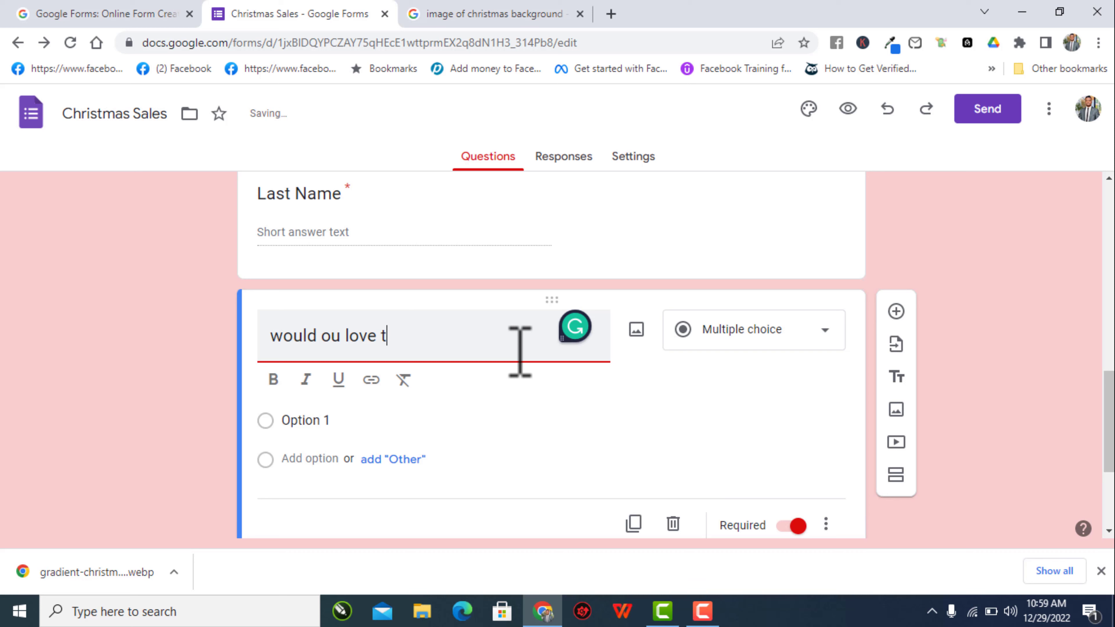
key(BackSpace)
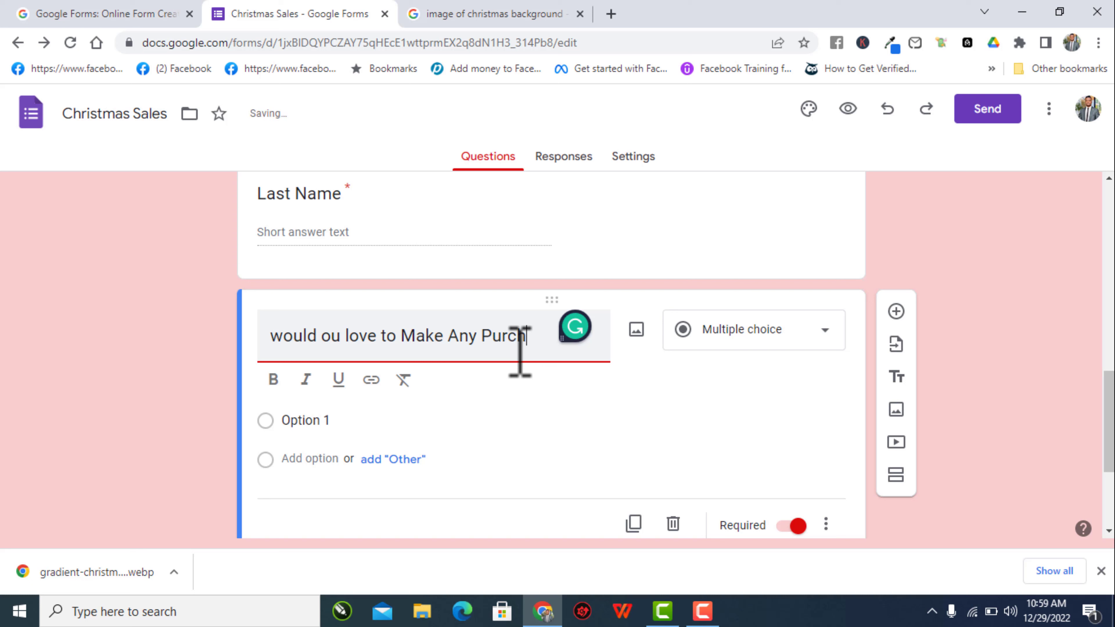
text(ases)
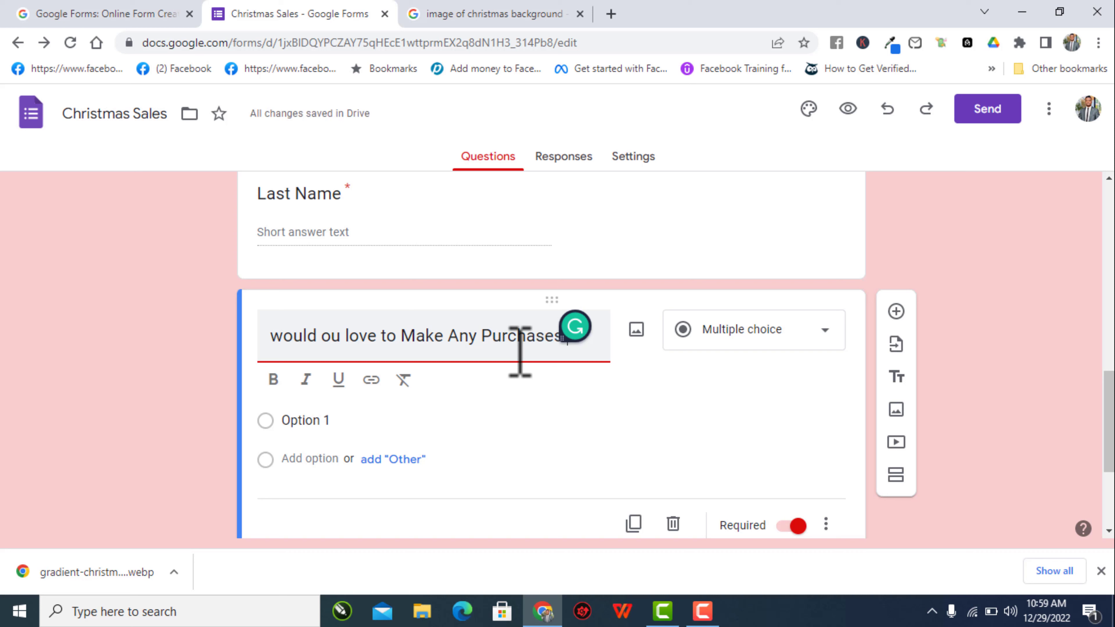
text( Now)
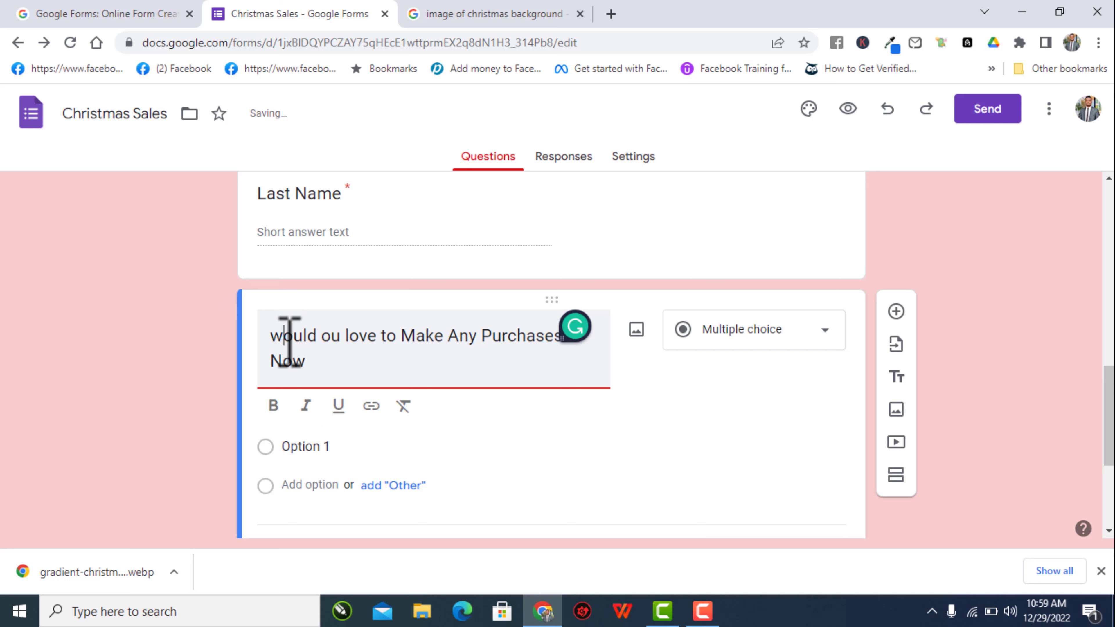
- Capitalise 'Would', 'You', 'Love' and 'To' in the purchases question title
key(BackSpace)
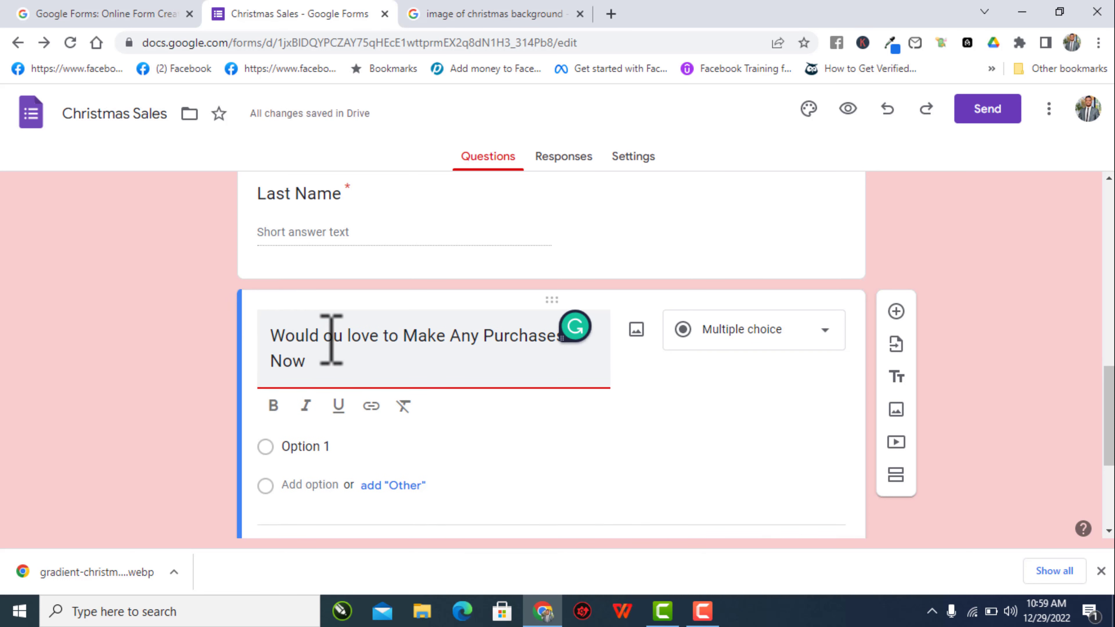
text(Y)
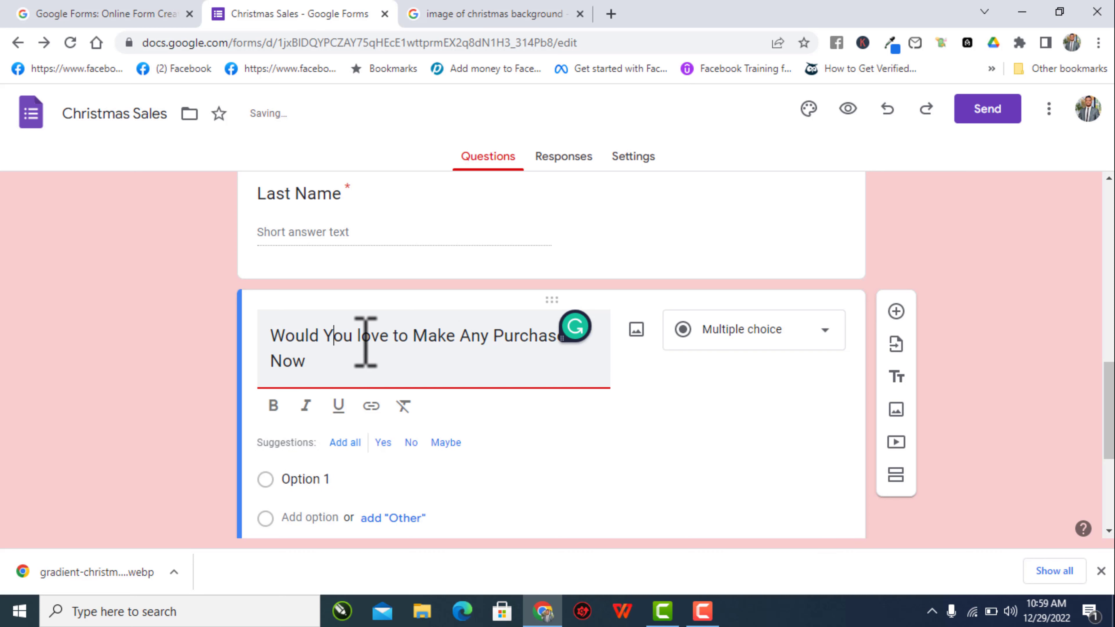
key(BackSpace)
text(L)
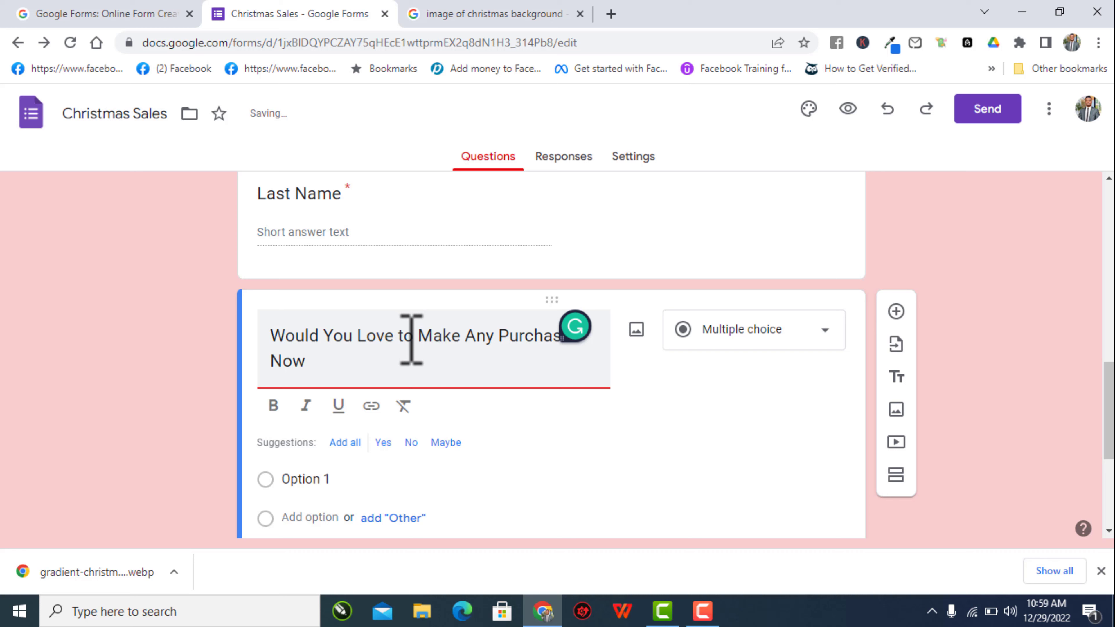
key(BackSpace)
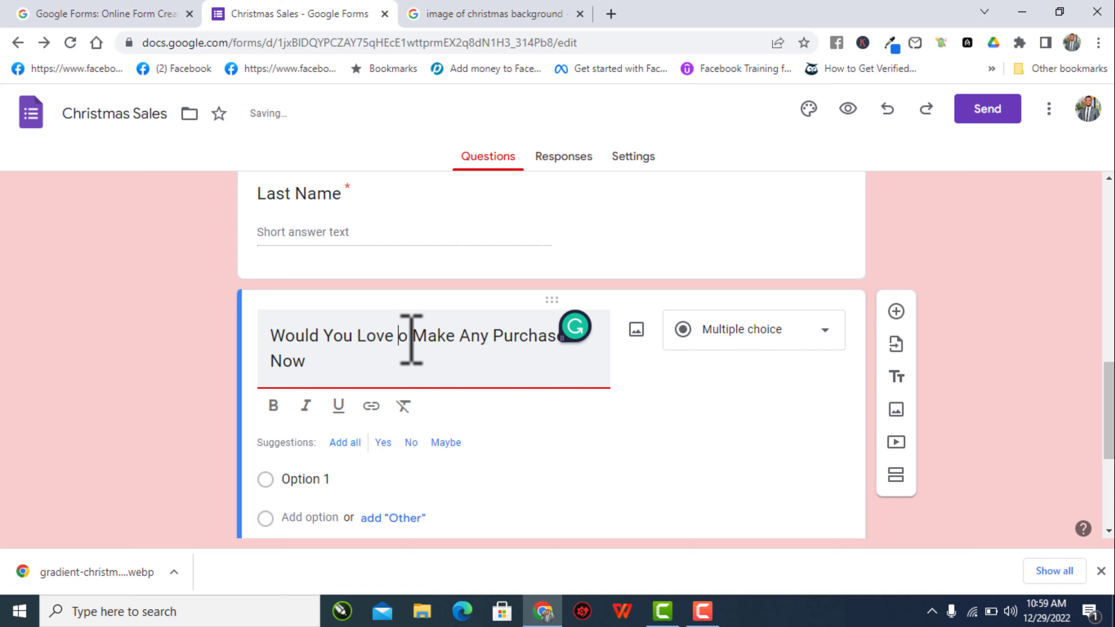
text(T)
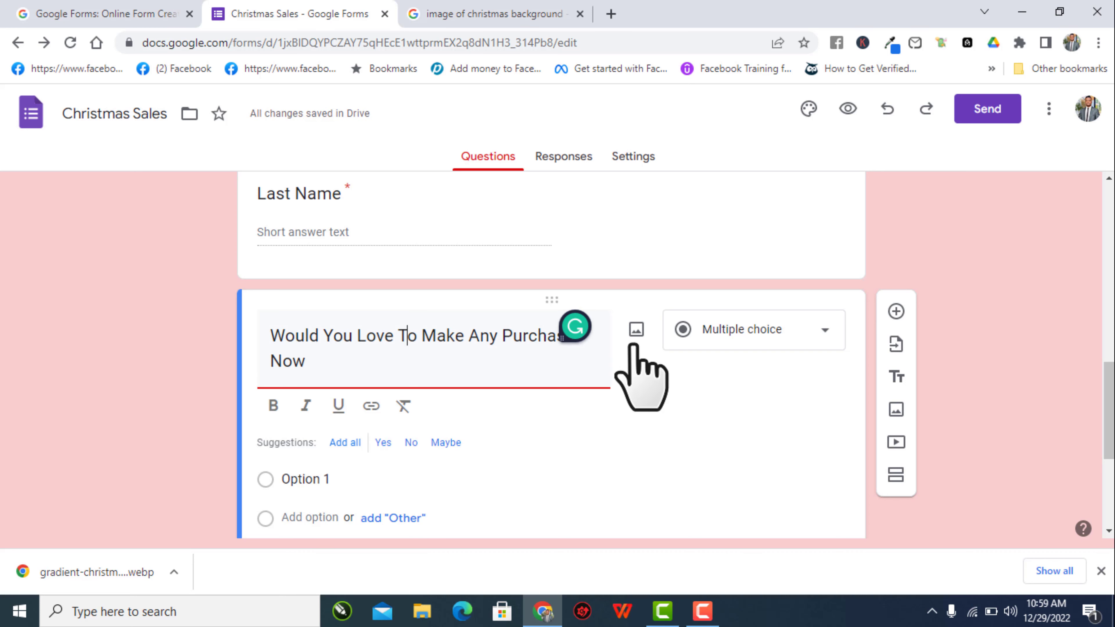
- Change the purchases question type to Checkboxes after trying Paragraph and Multiple choice
click(729, 328)
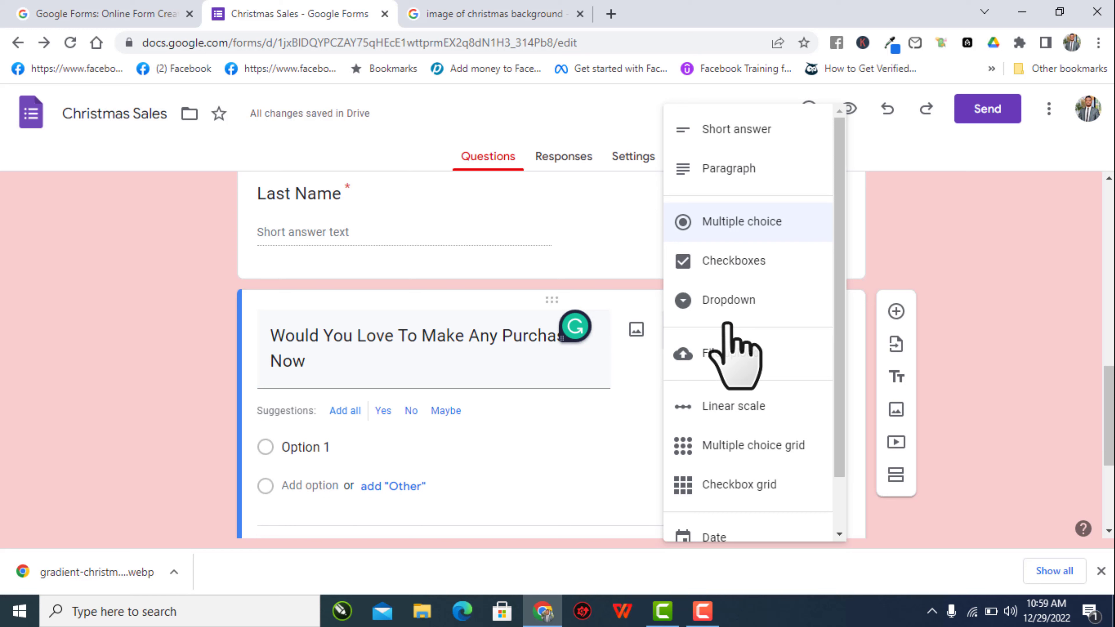
click(731, 176)
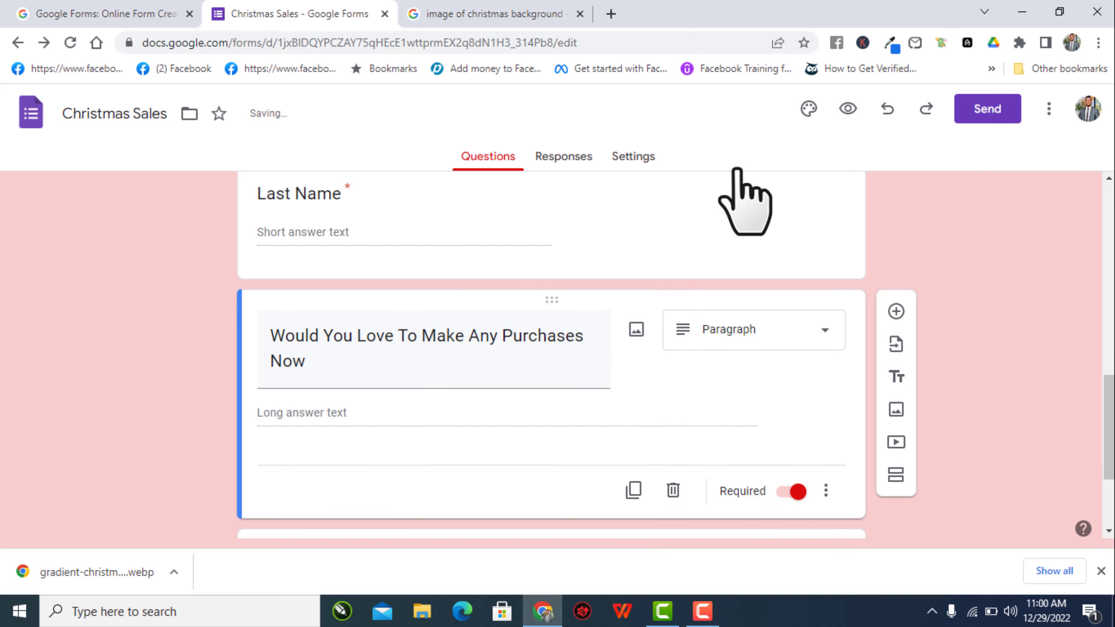
click(711, 345)
click(747, 220)
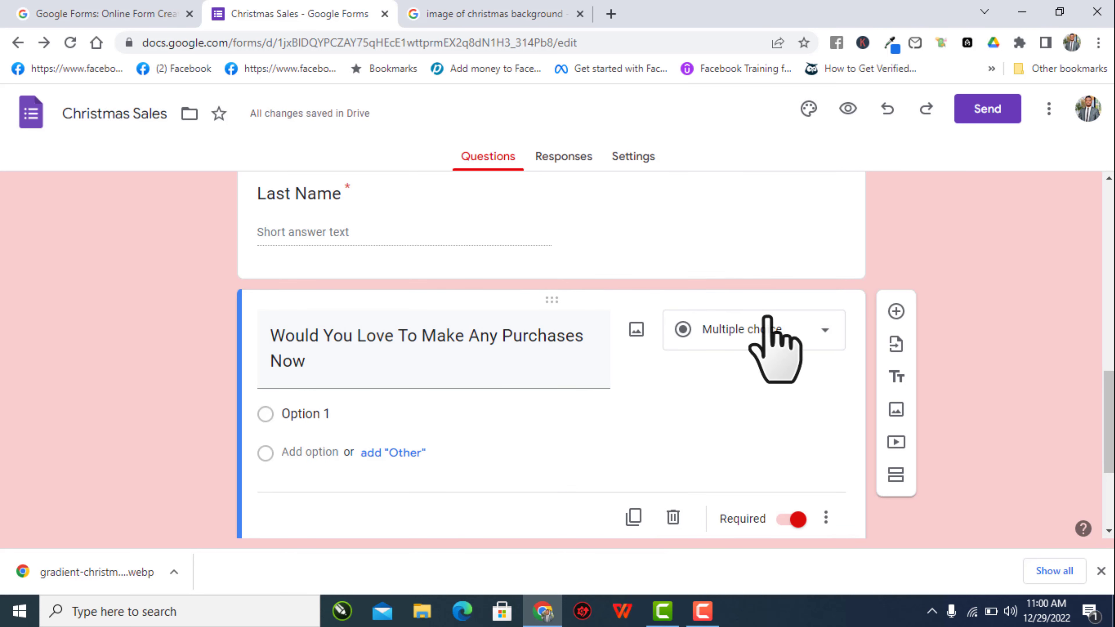
click(735, 333)
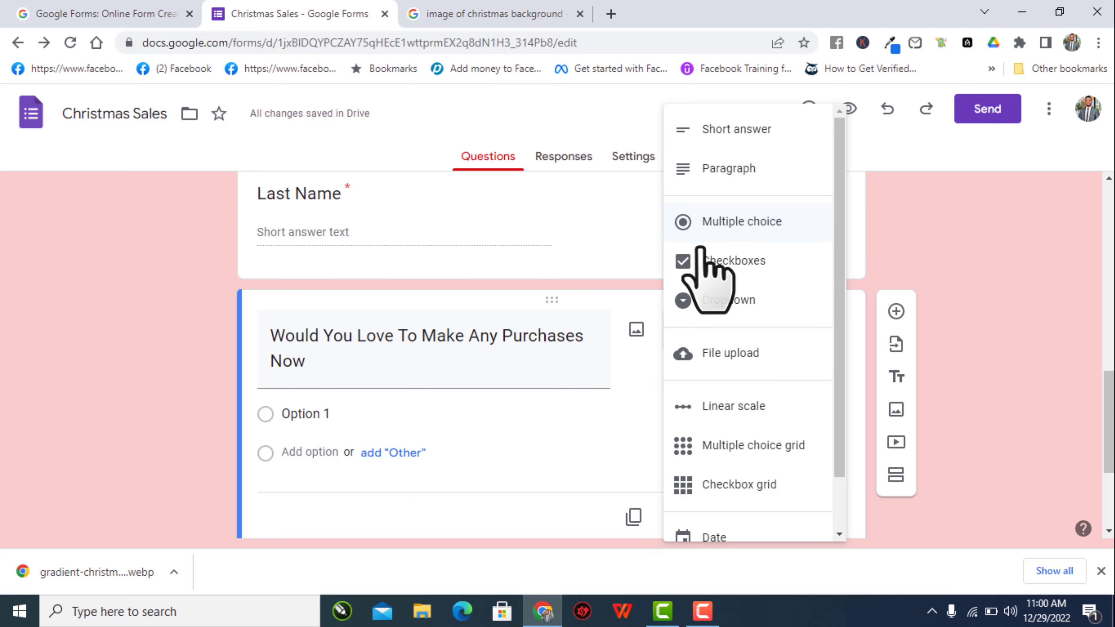
click(706, 261)
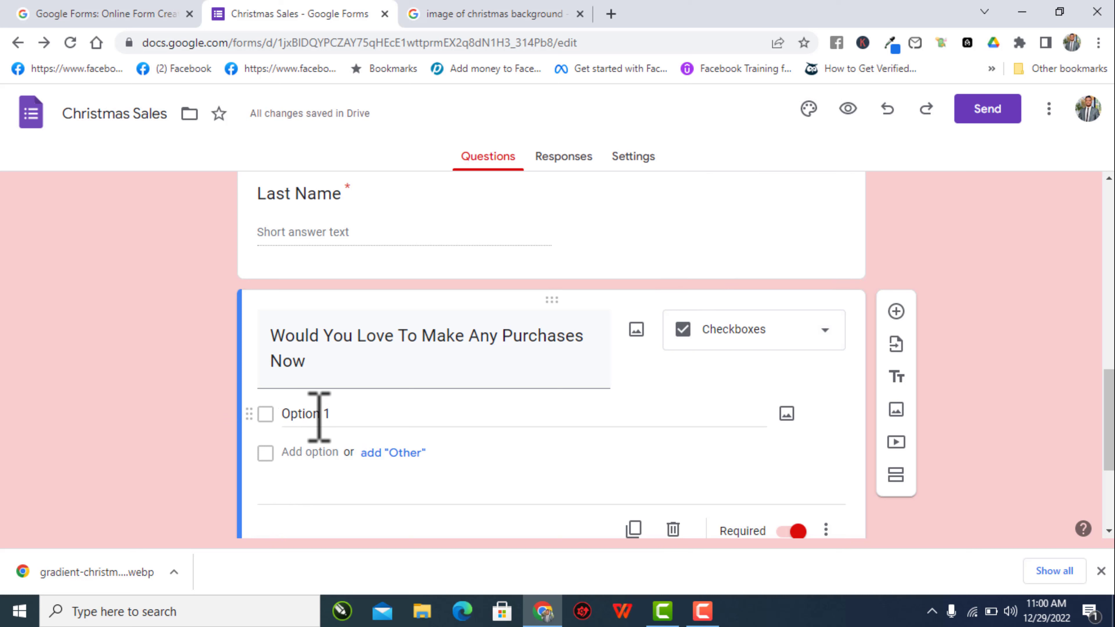
- Set the answer choices to Yes and No, removing the Other option
click(290, 414)
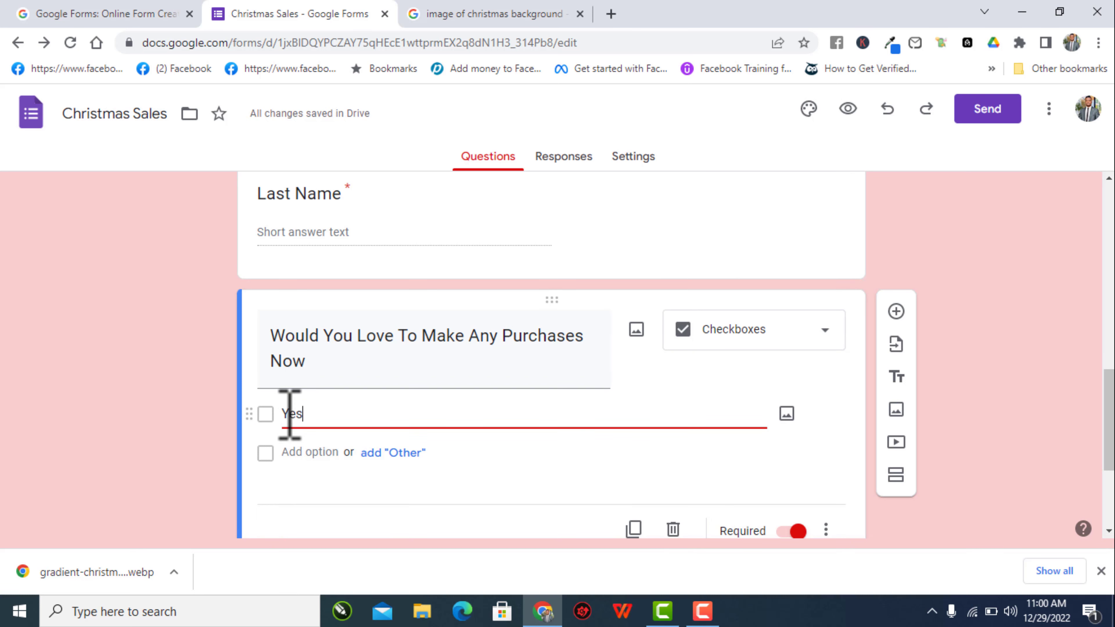
click(372, 468)
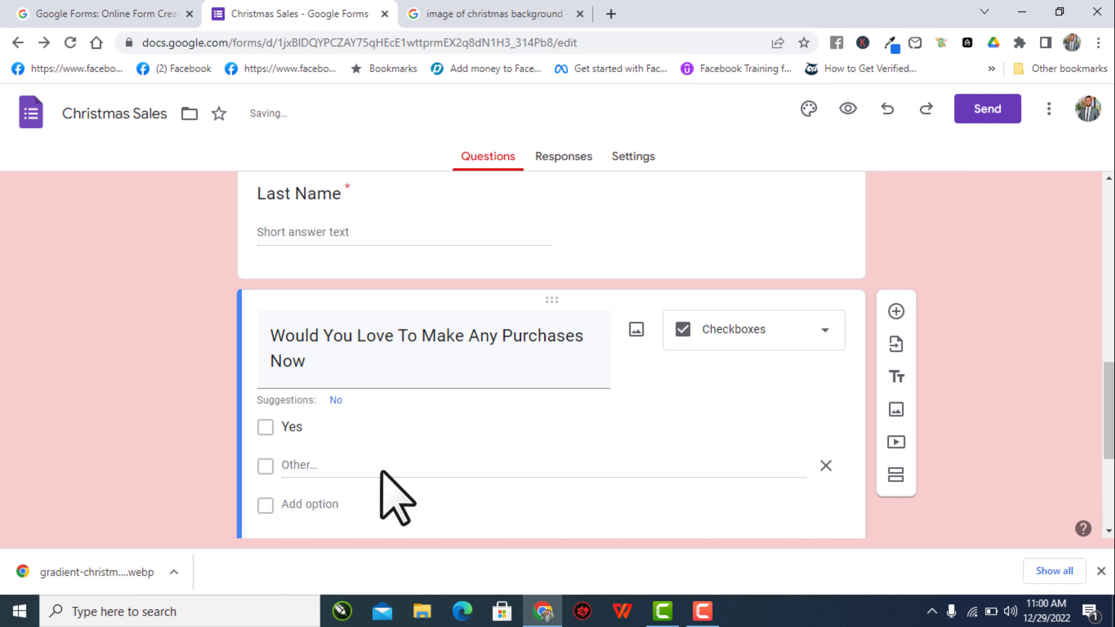
scroll(391, 427, down, 1)
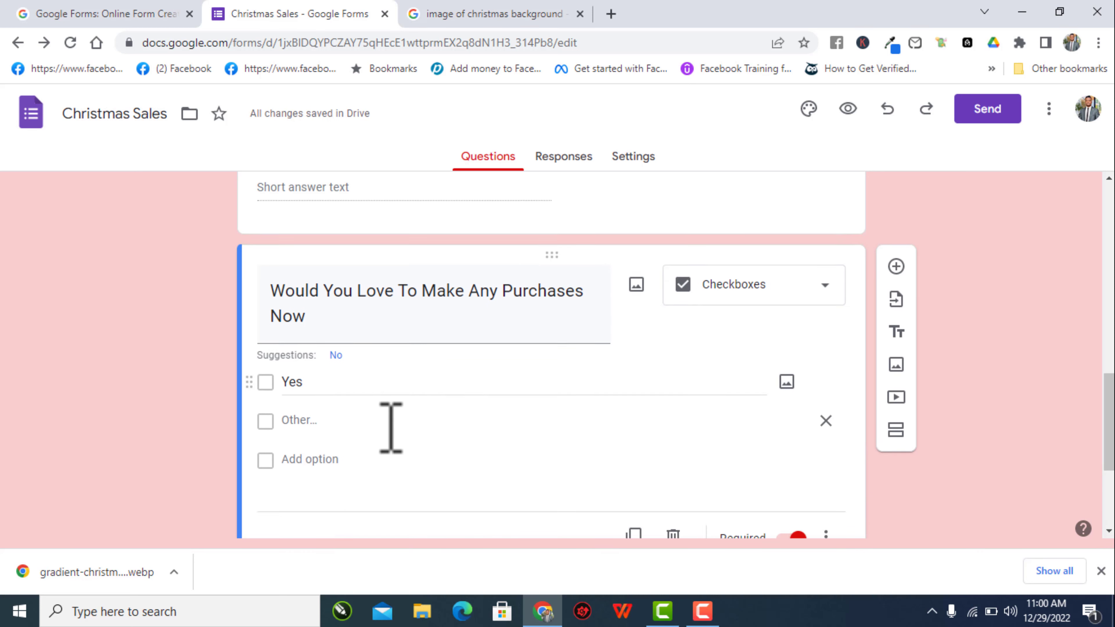
scroll(391, 427, down, 2)
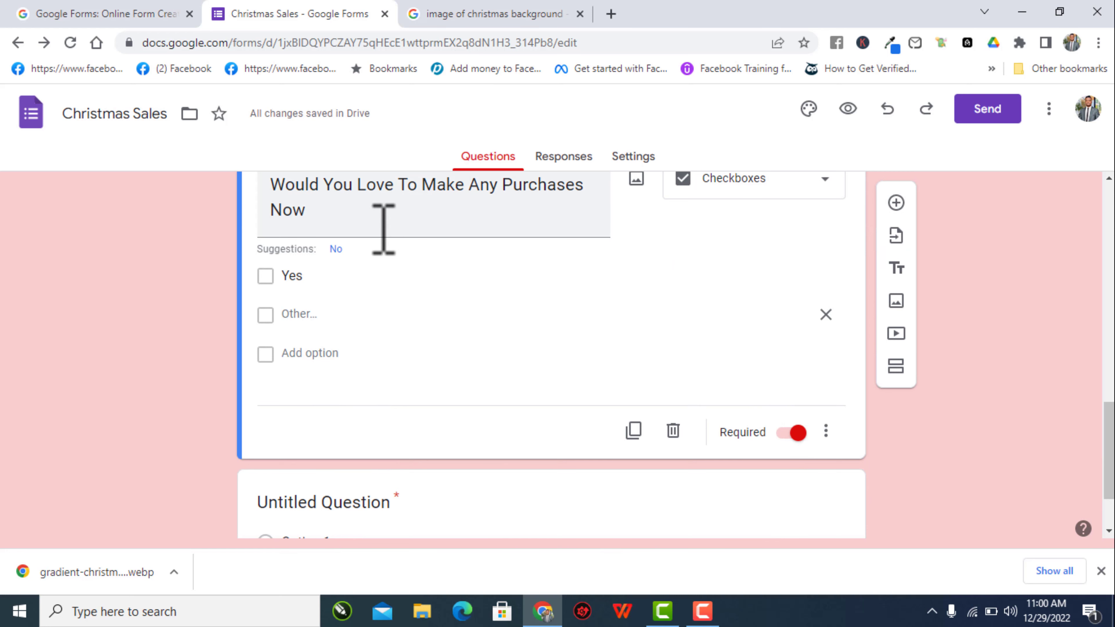
click(336, 248)
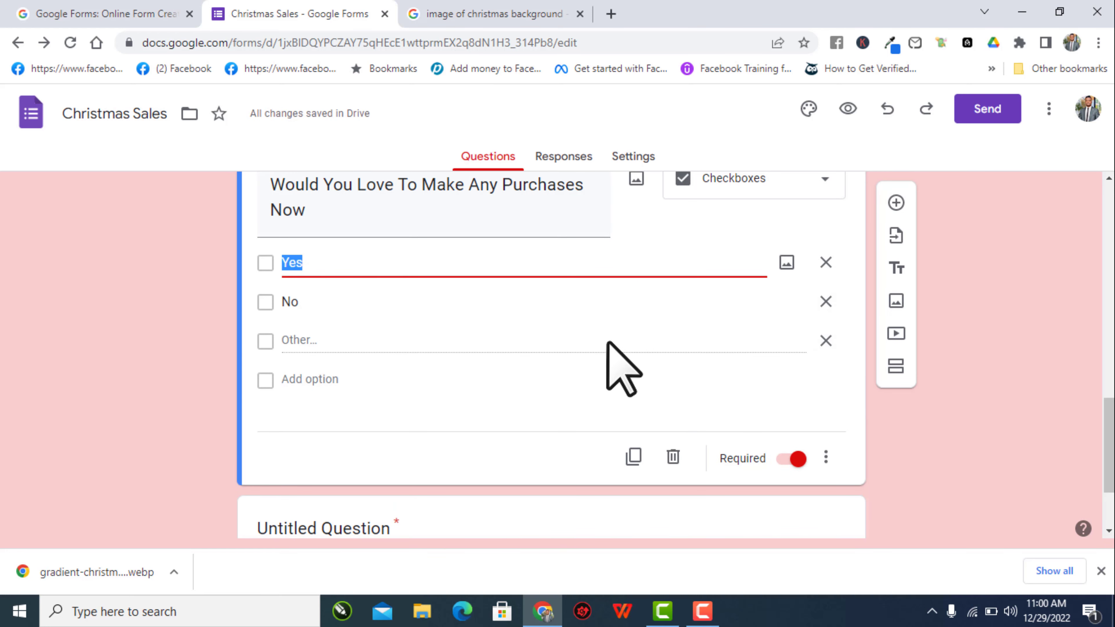
click(565, 345)
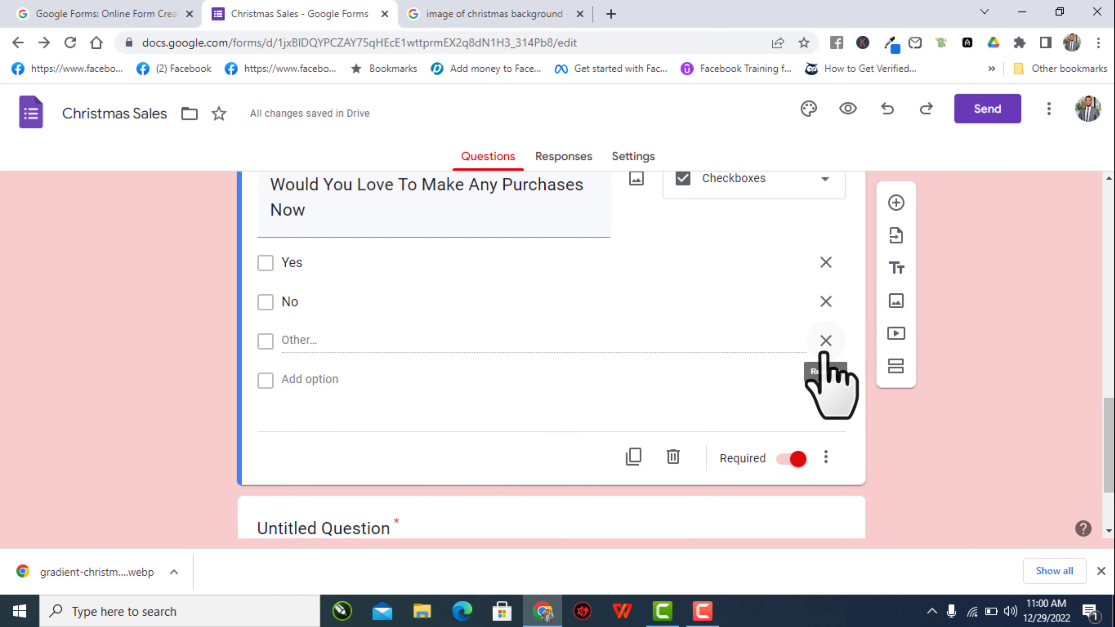
click(826, 340)
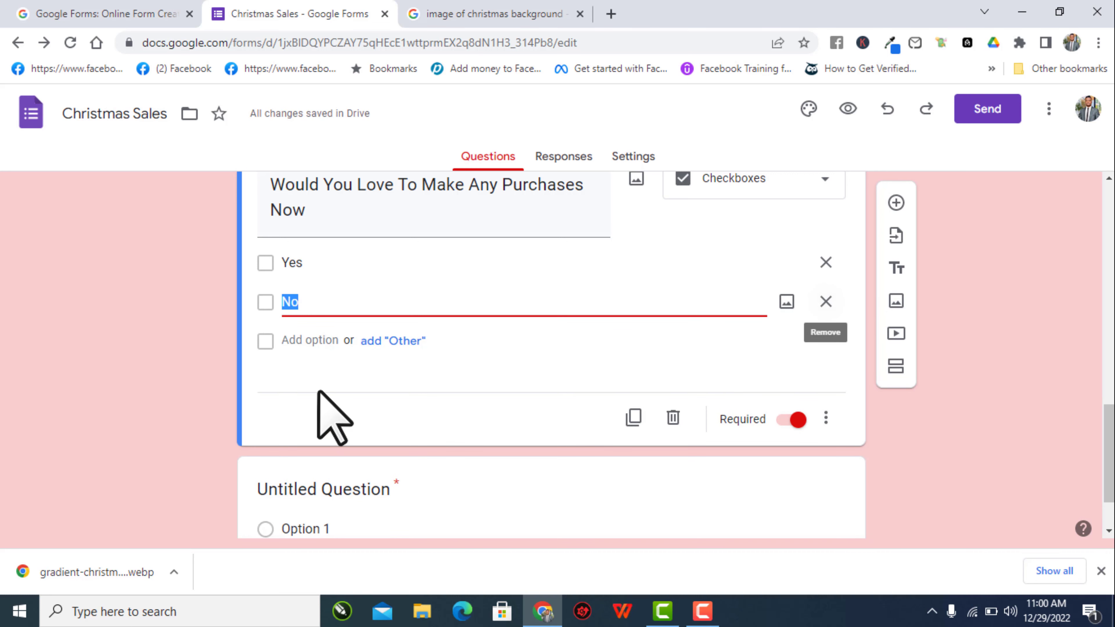
click(310, 378)
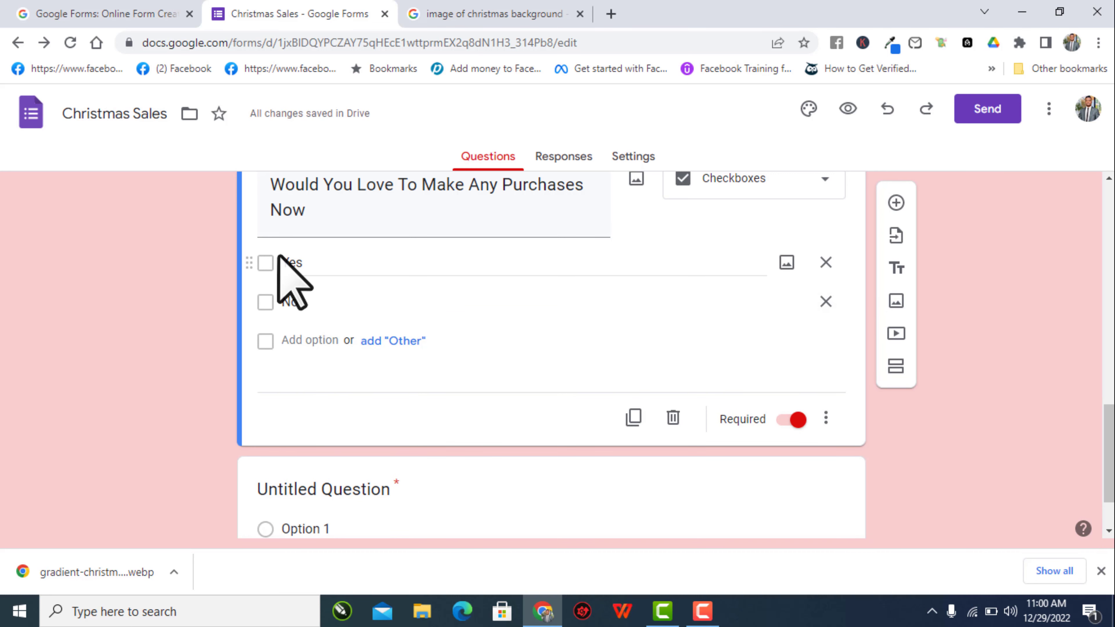
scroll(568, 286, up, 5)
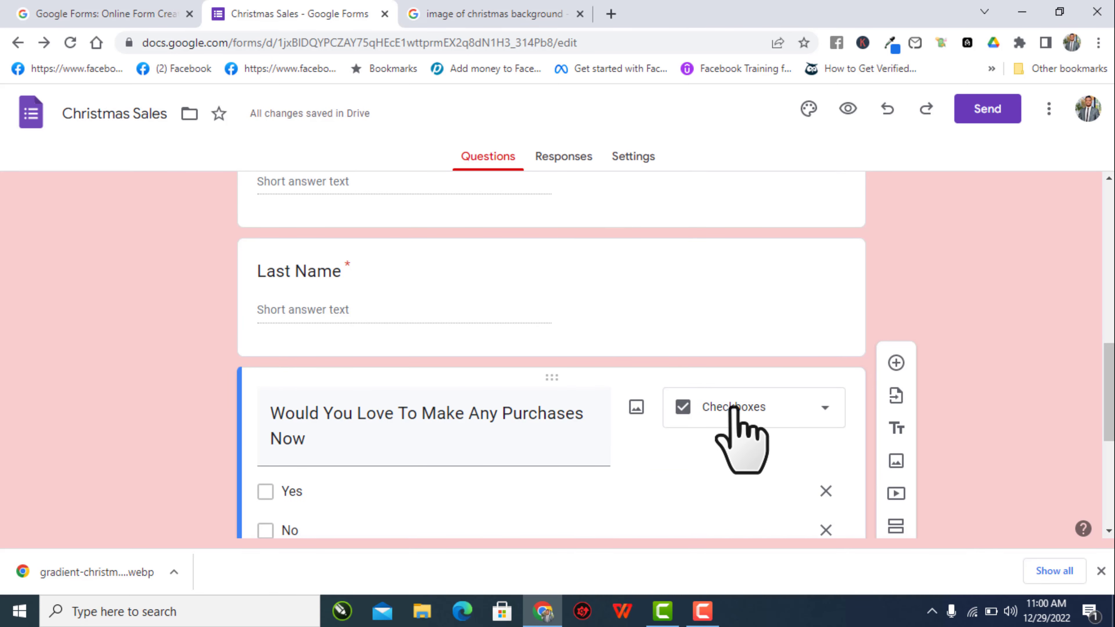
- Switch the Yes/No purchases question from Checkboxes back to Multiple choice
scroll(734, 411, down, 1)
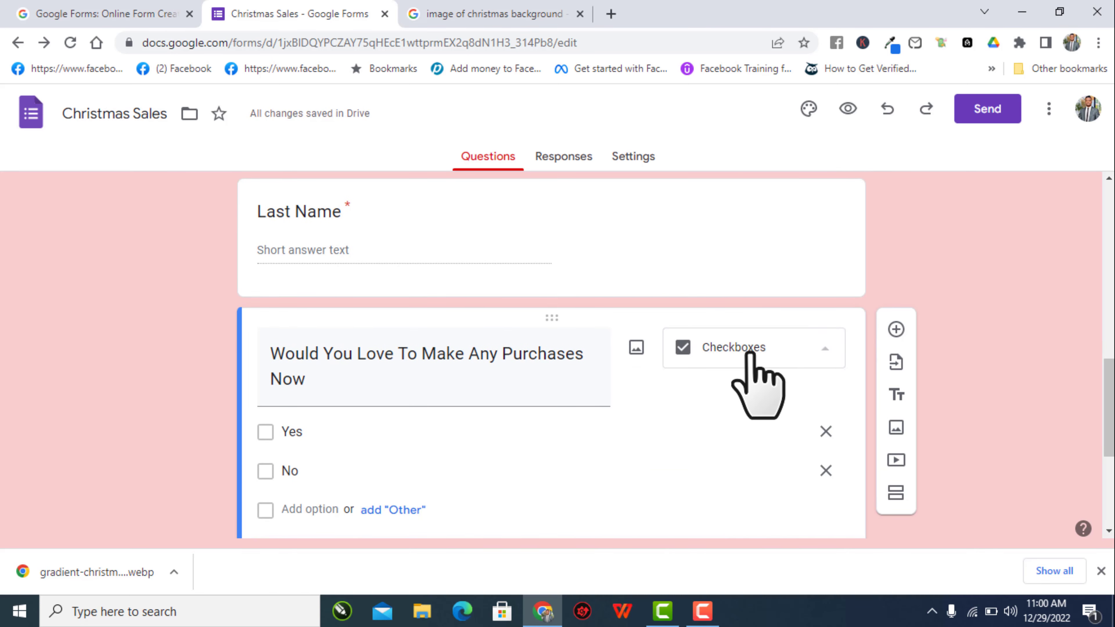
click(751, 355)
click(739, 226)
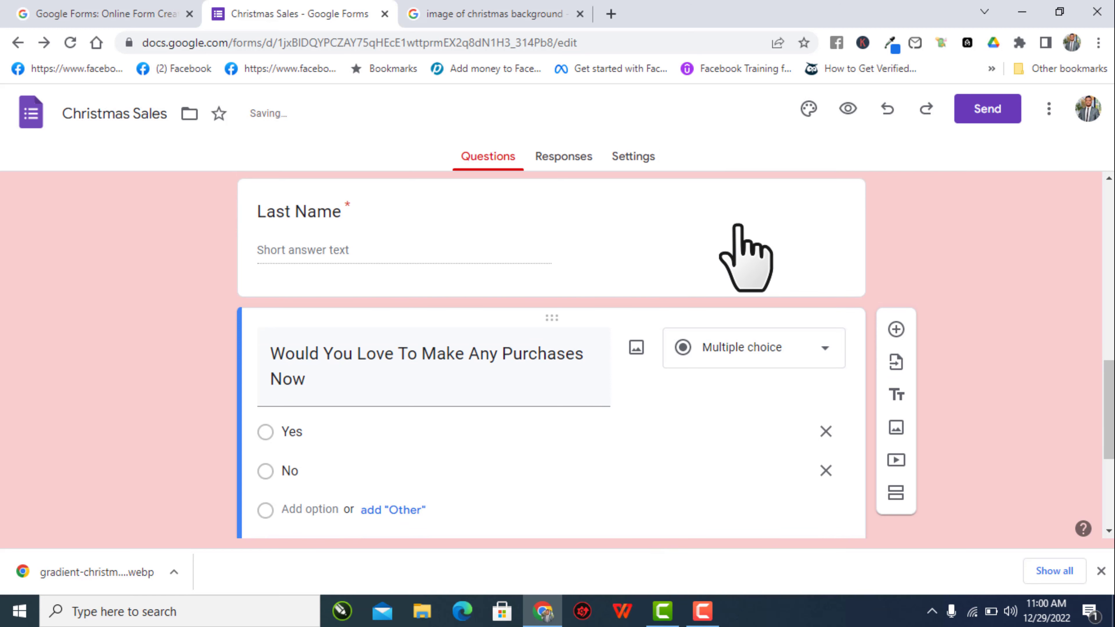
scroll(584, 249, down, 3)
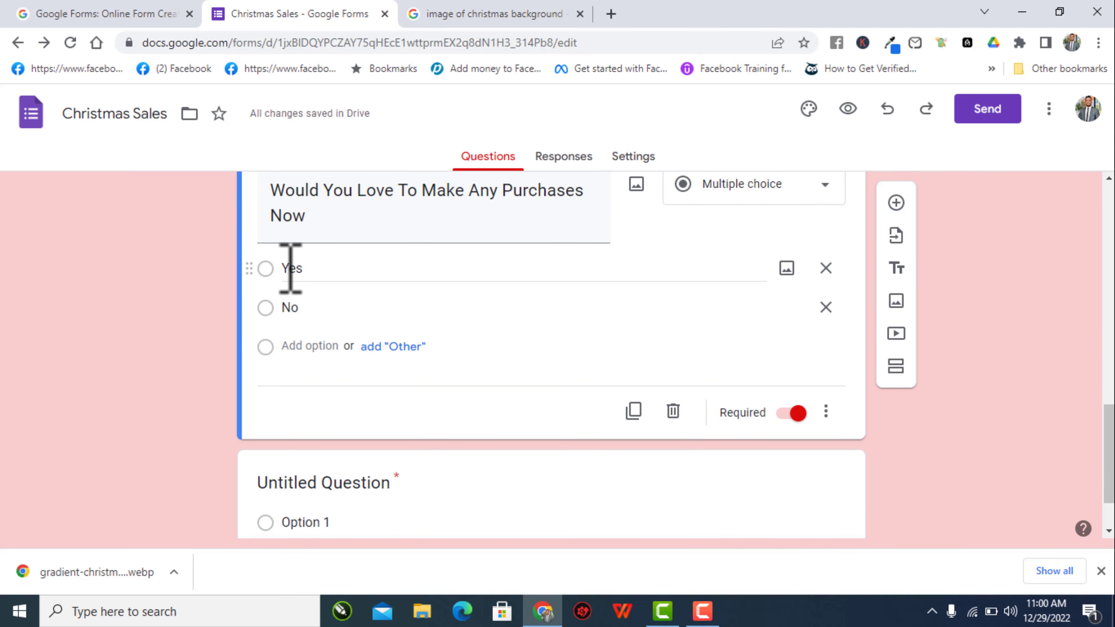
scroll(380, 377, down, 1)
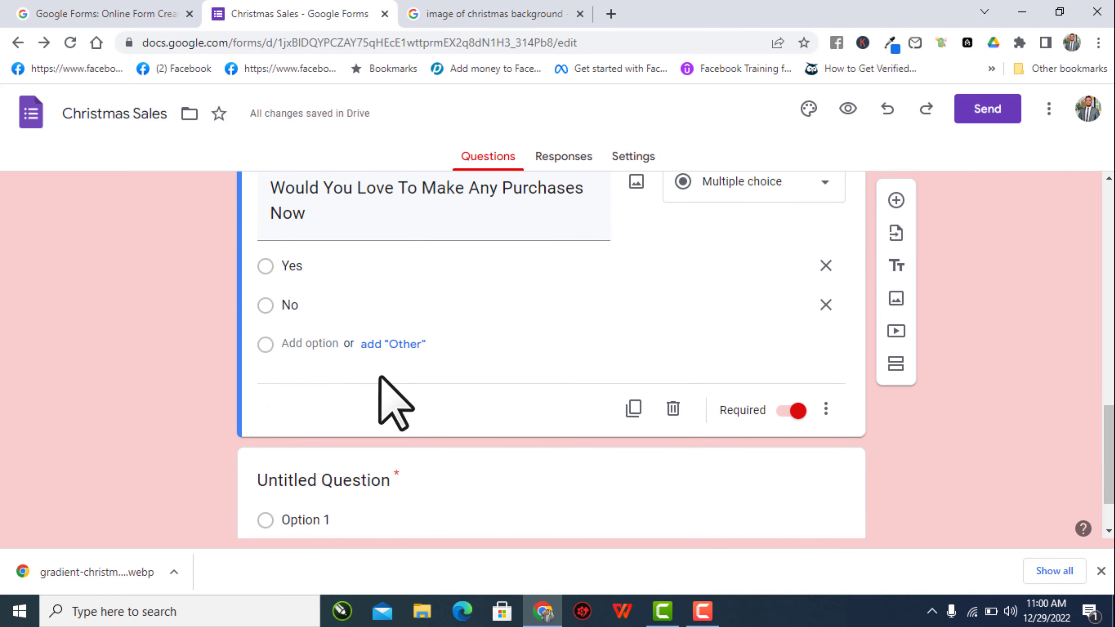
scroll(381, 376, down, 1)
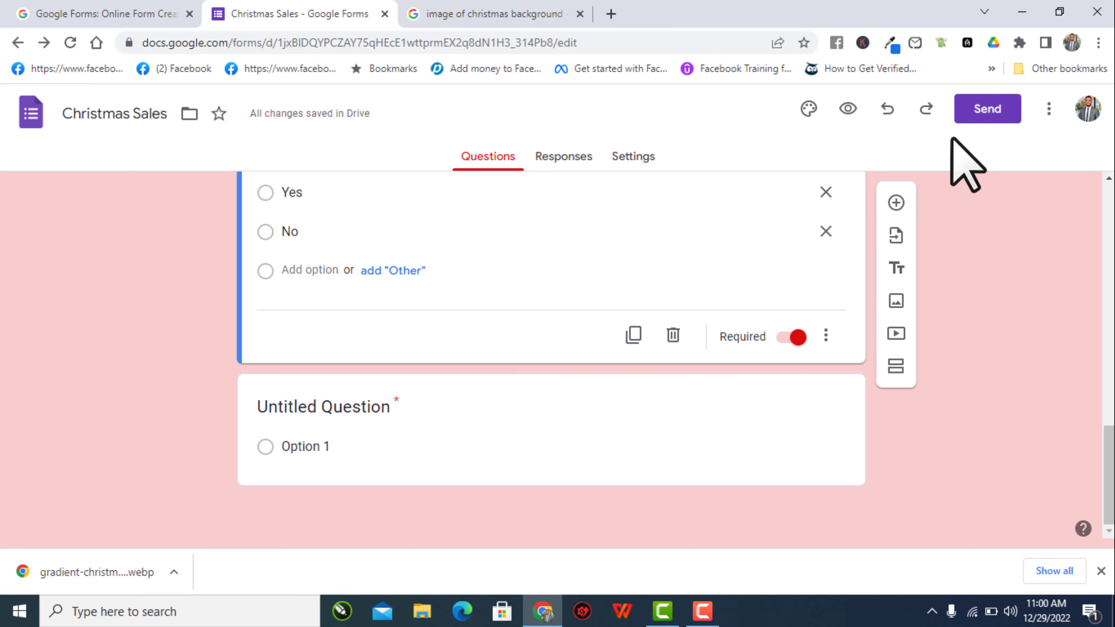
- Add a new question below the purchases question and start its title 'How Did You Hear About Us.'
click(897, 202)
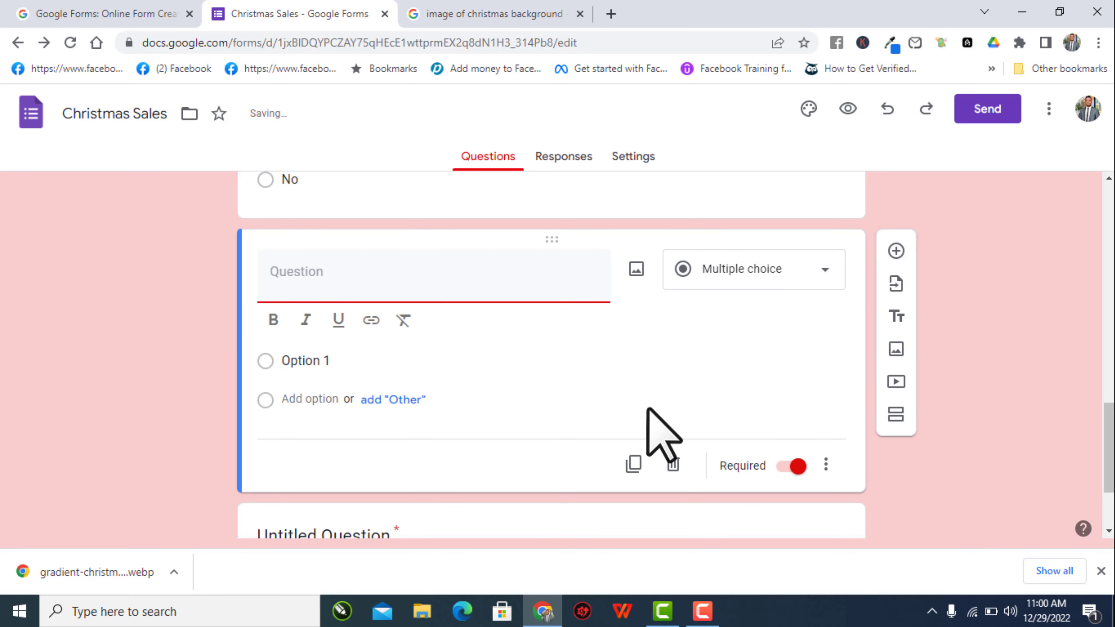
scroll(483, 330, up, 4)
scroll(306, 387, up, 1)
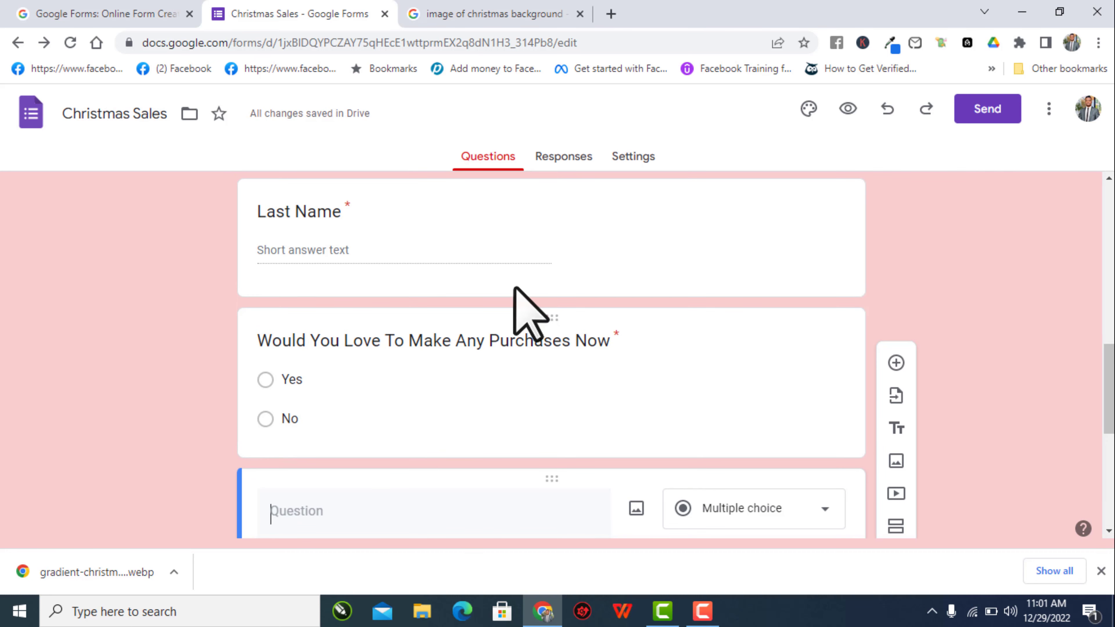
scroll(319, 286, down, 3)
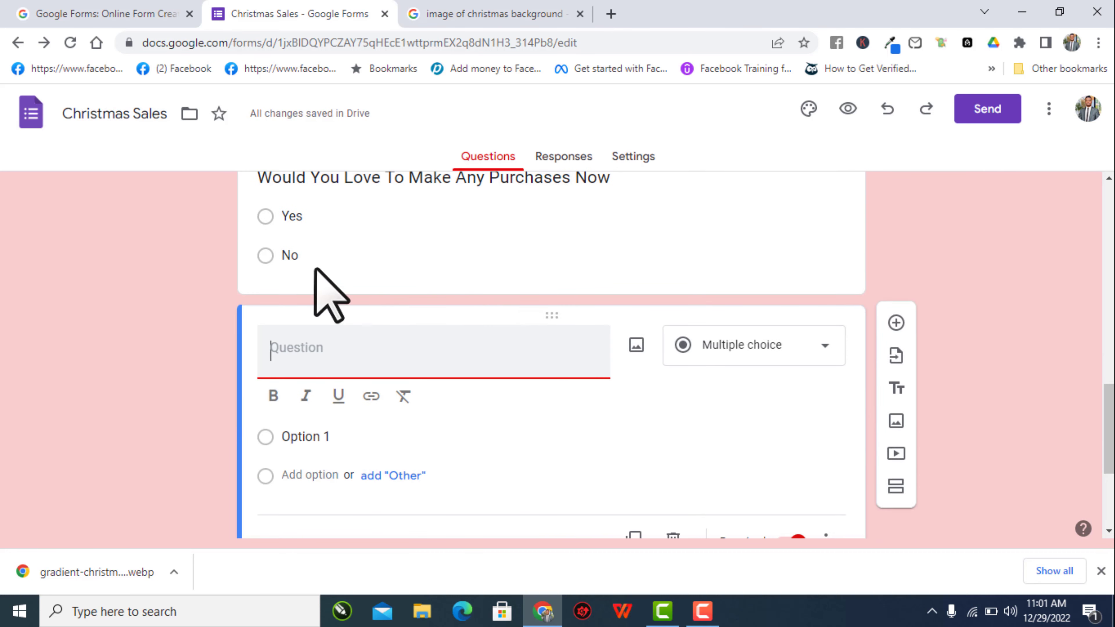
click(594, 254)
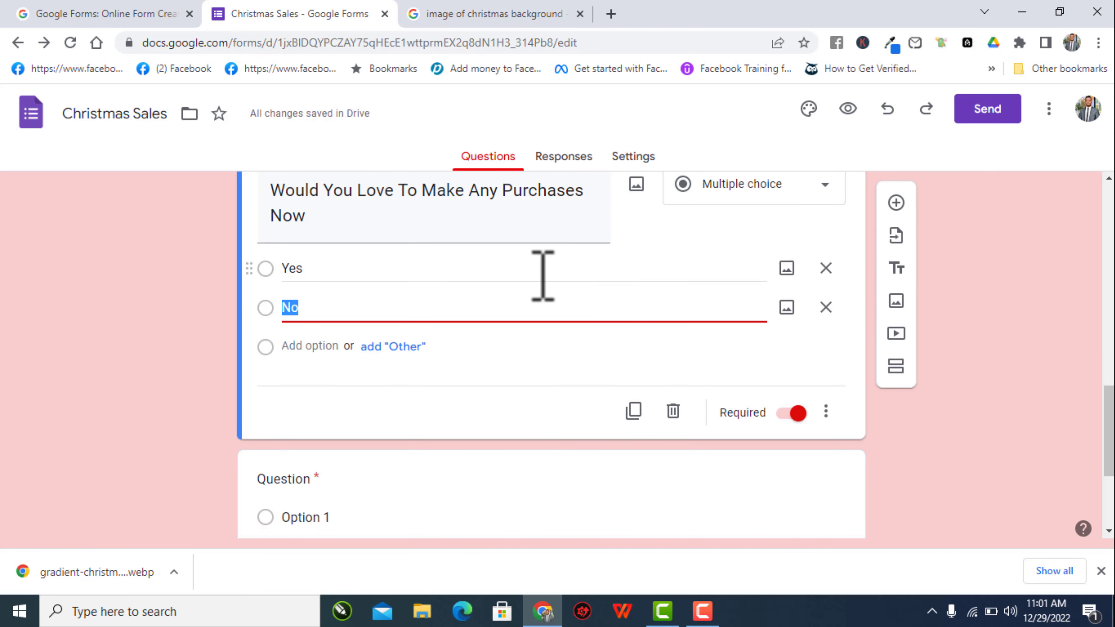
click(467, 381)
scroll(474, 396, down, 3)
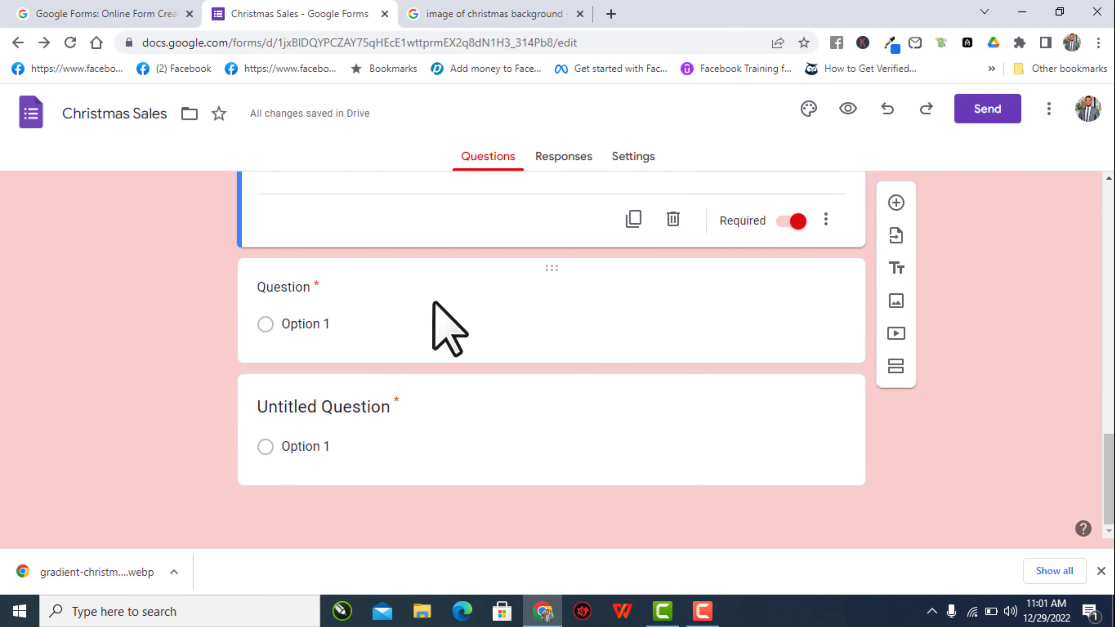
click(734, 323)
scroll(386, 242, up, 3)
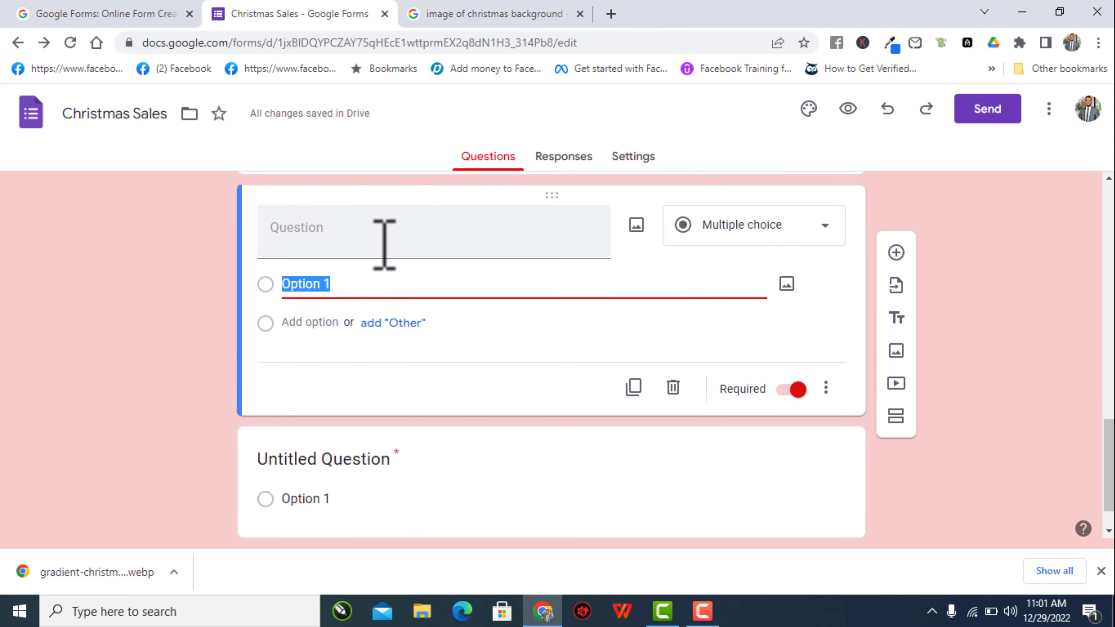
scroll(386, 241, up, 1)
click(326, 393)
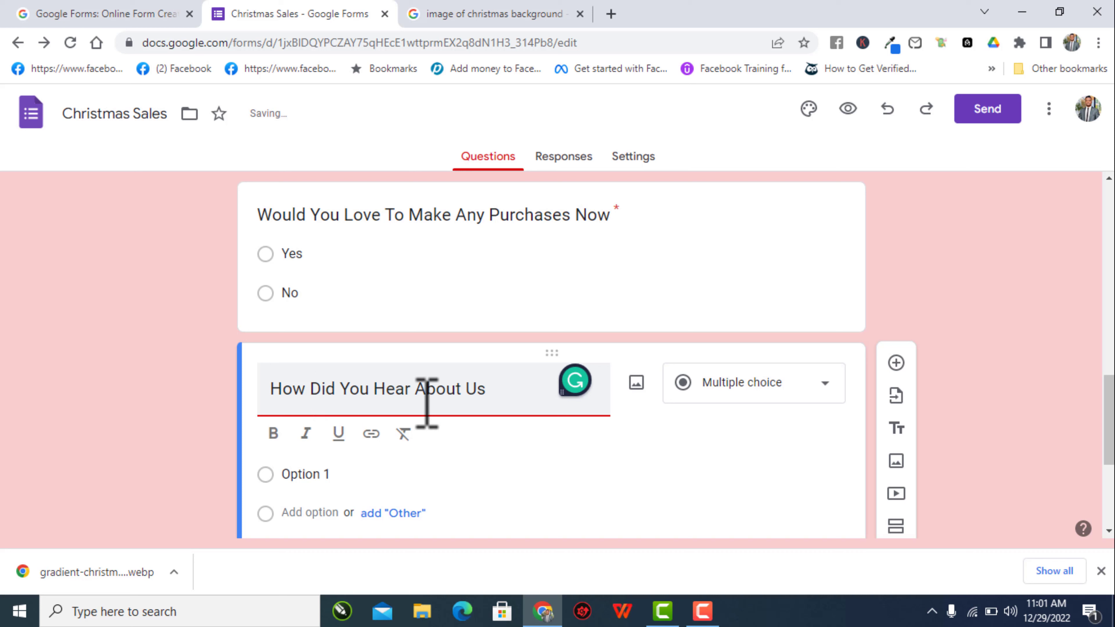
- Add a single Other choice to the How Did You Hear About Us. question
click(298, 480)
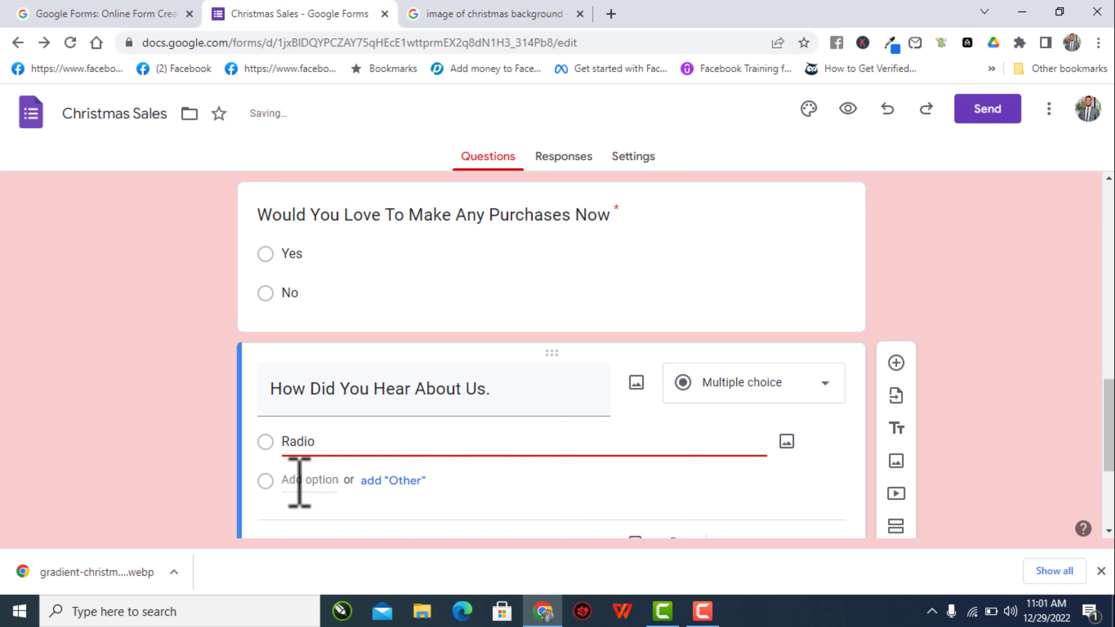
click(354, 483)
click(403, 481)
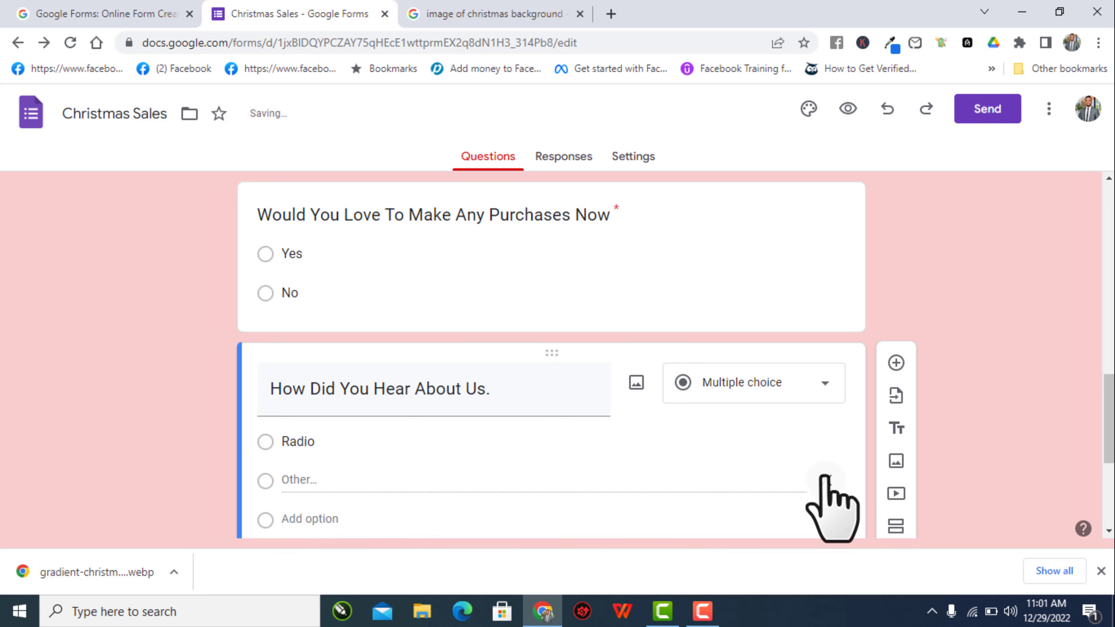
click(825, 479)
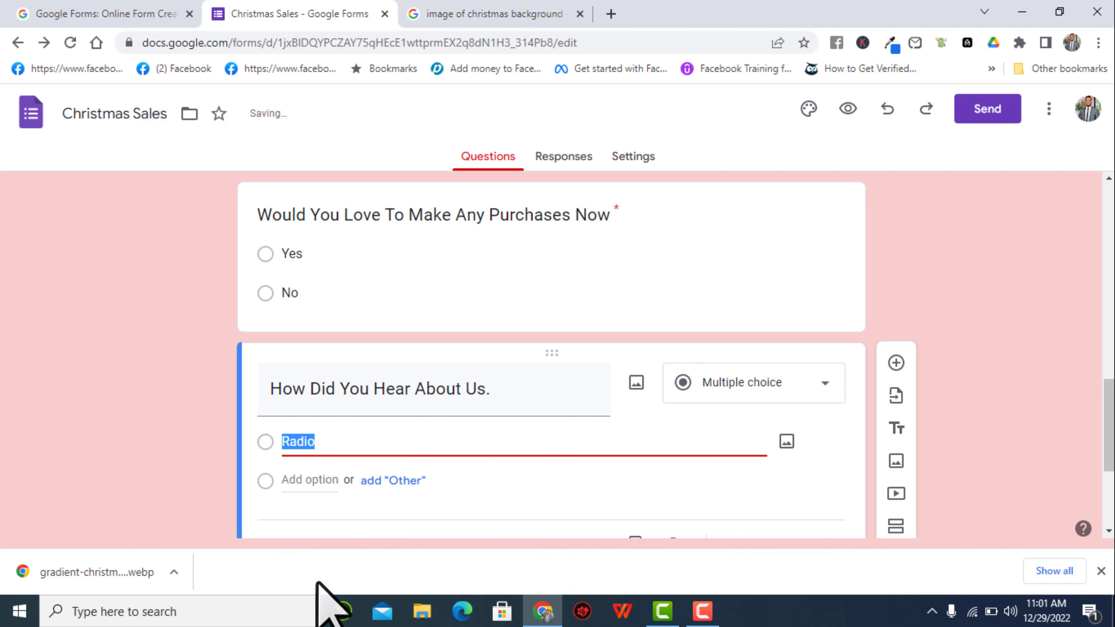
click(373, 481)
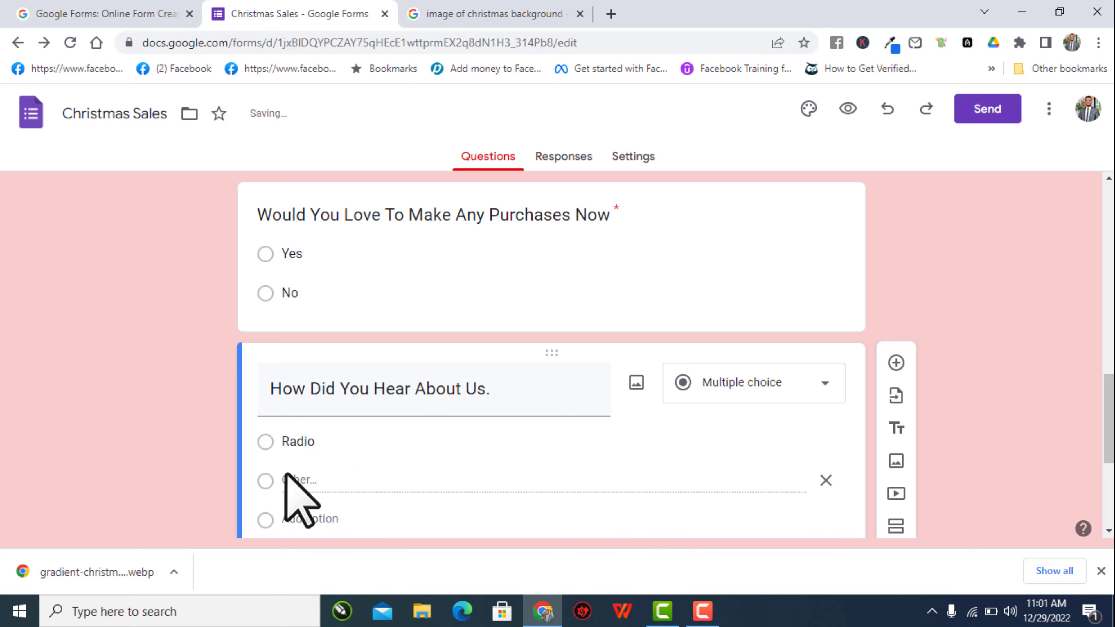
click(702, 612)
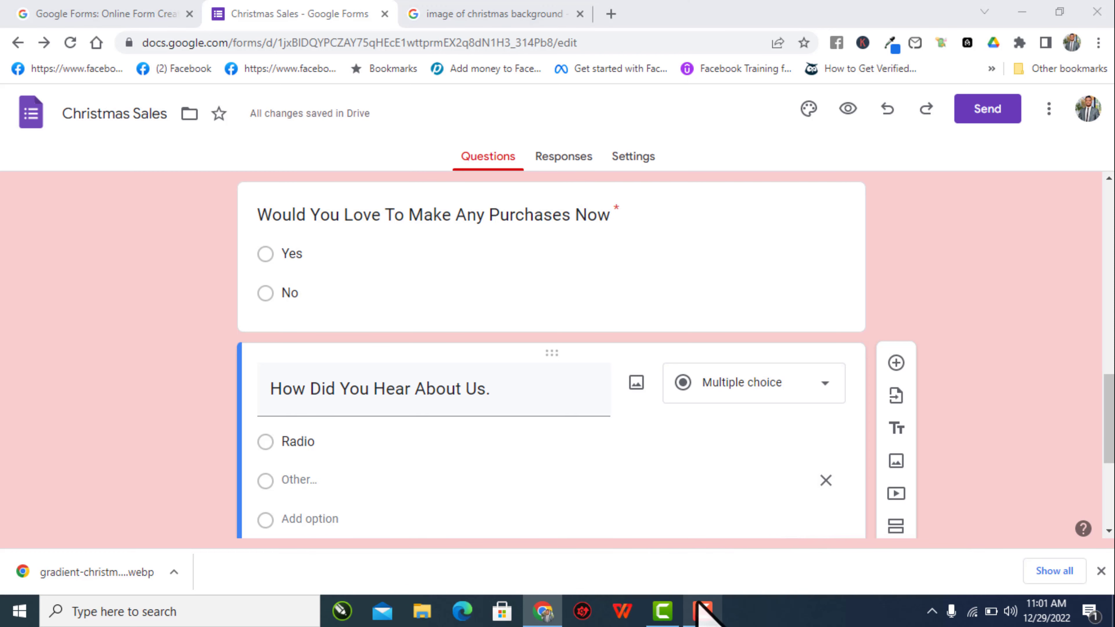
- Add a second answer choice named 'Television' after Radio
click(1041, 534)
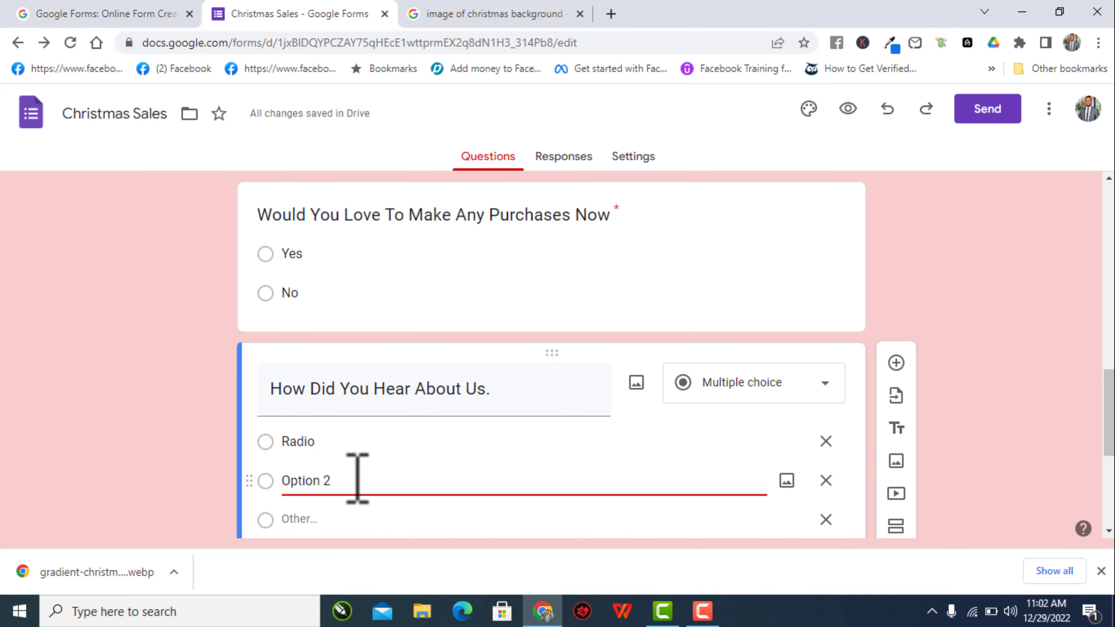
drag(333, 481, 272, 476)
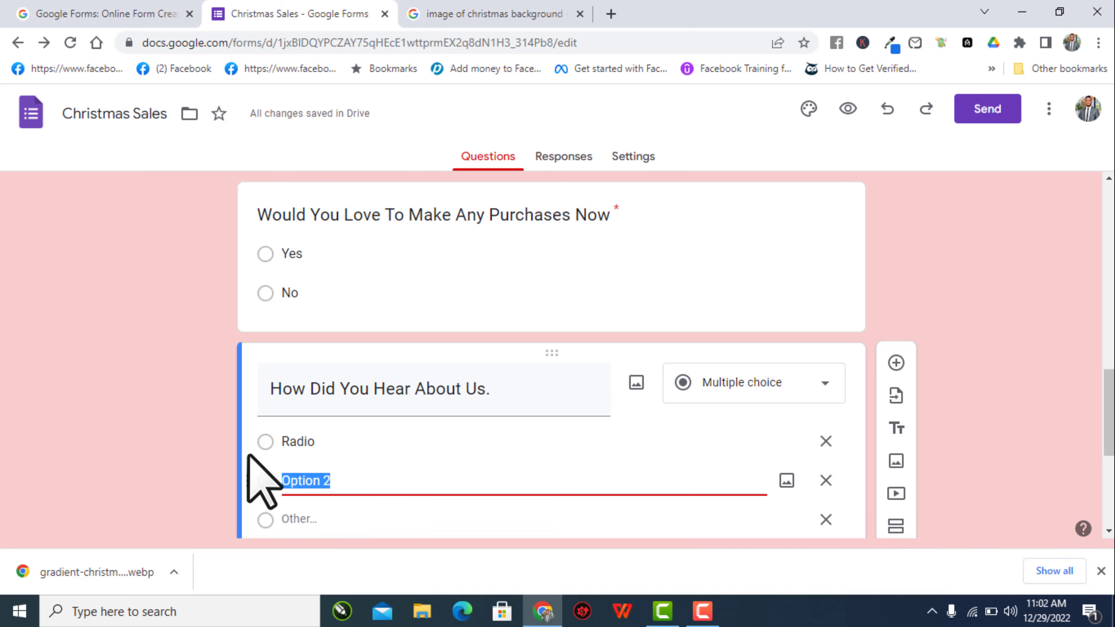
text(Televisi)
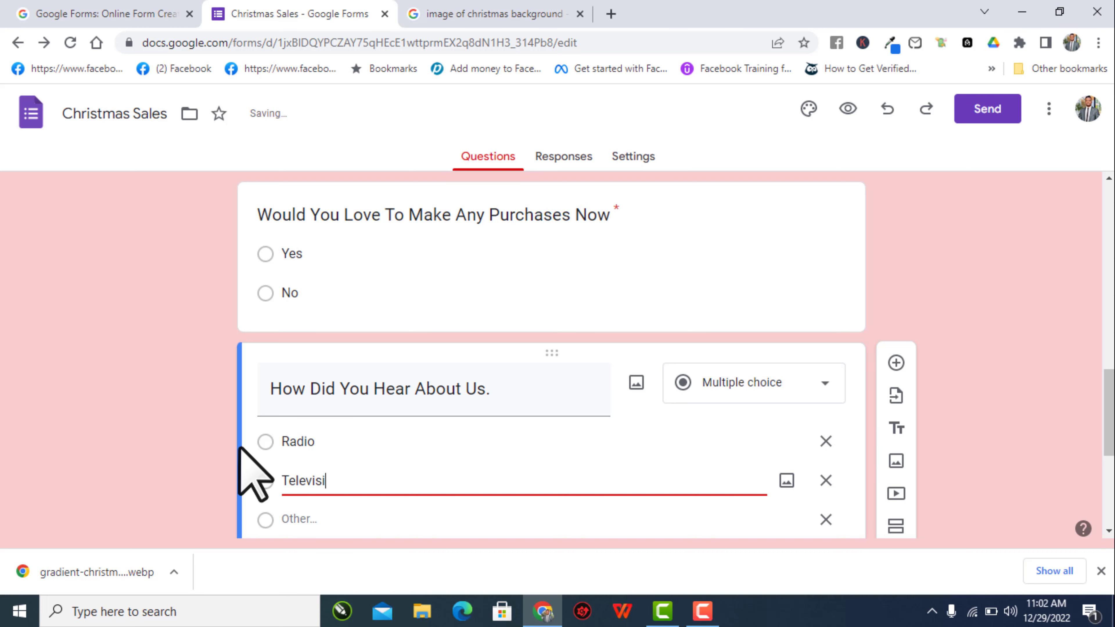
text(on)
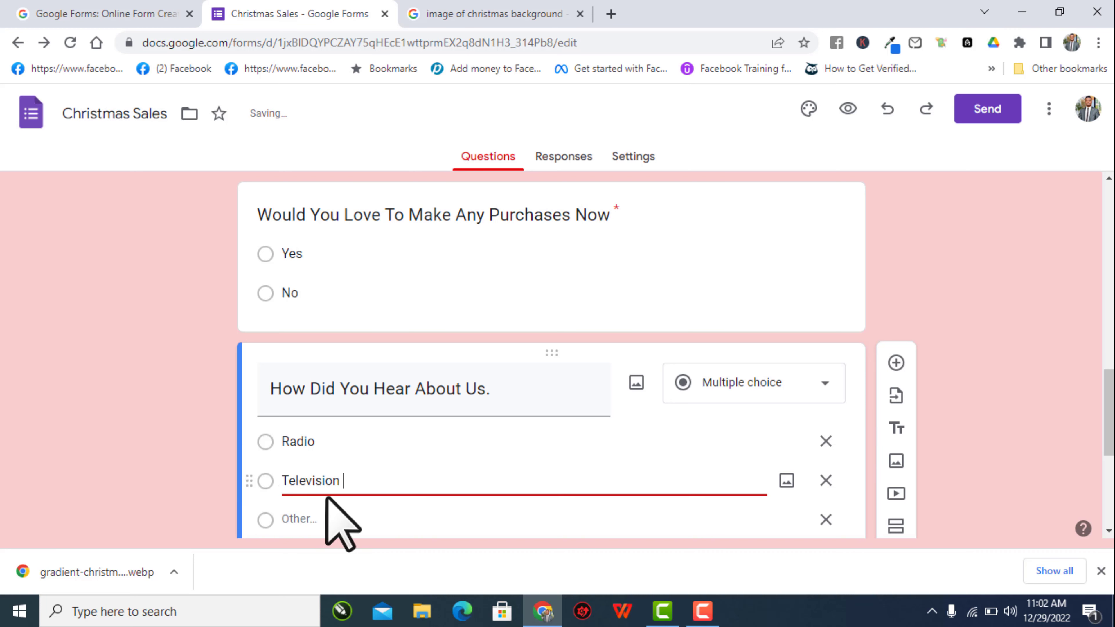
scroll(326, 495, down, 1)
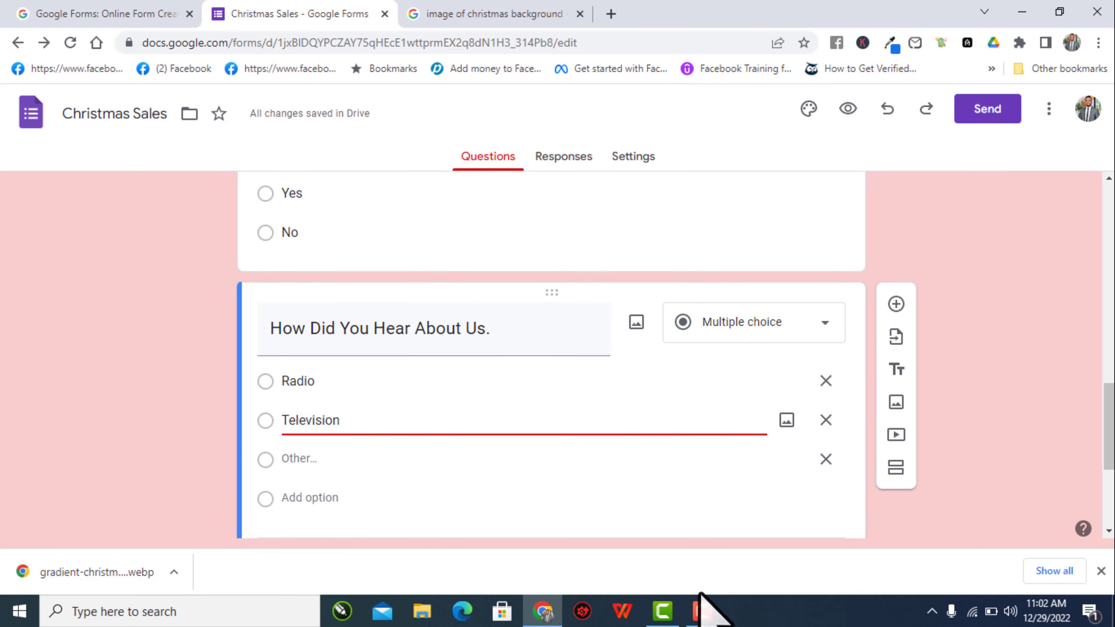
click(702, 610)
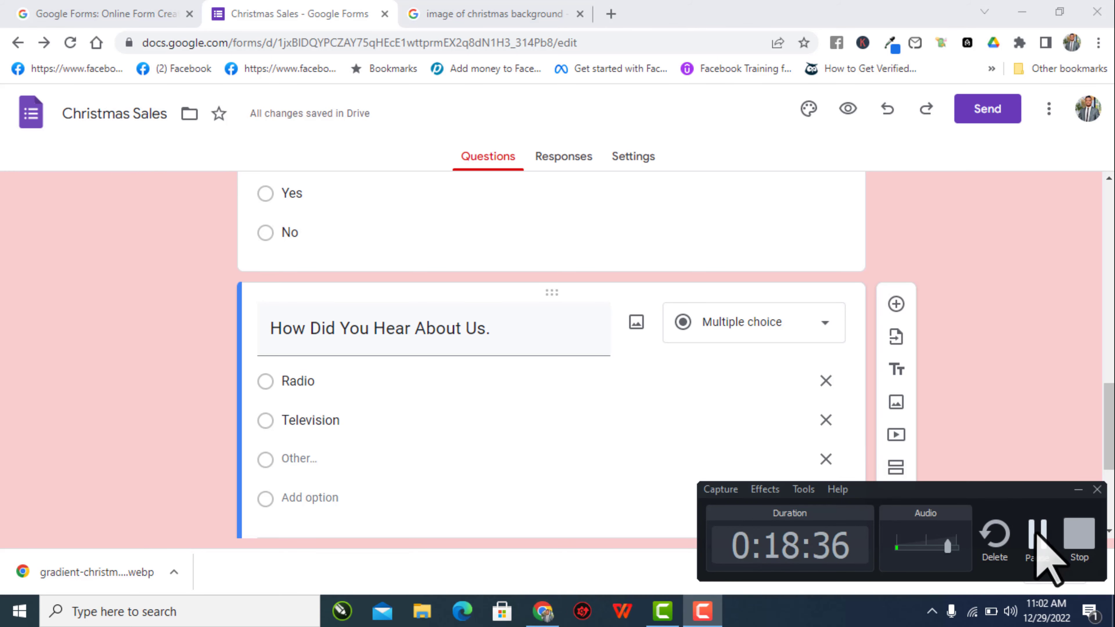
click(1027, 539)
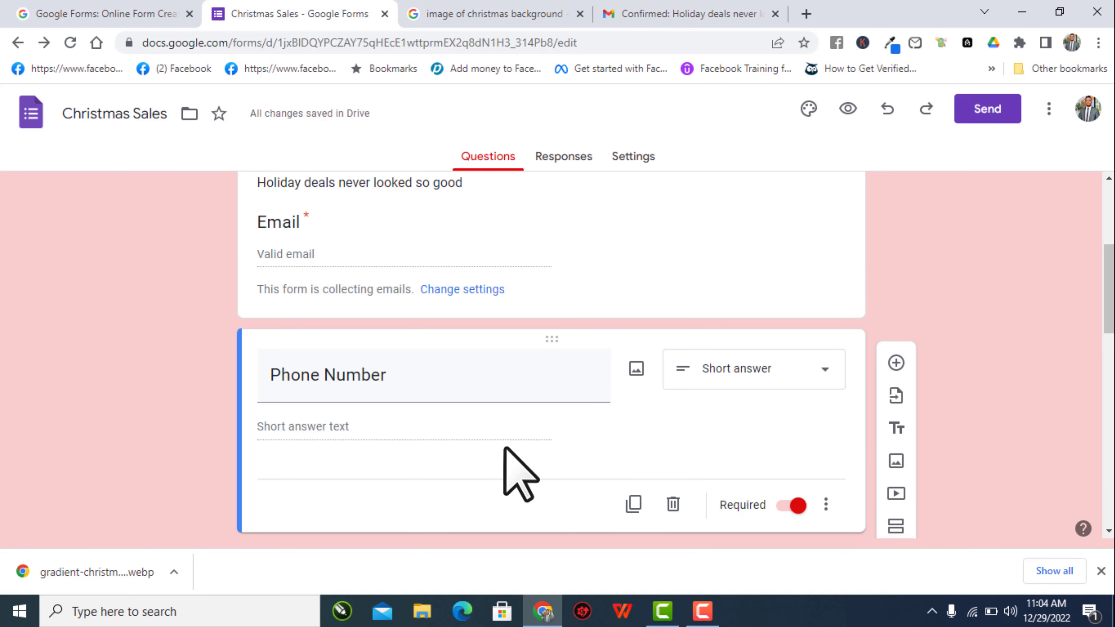
- Add 'Newspaper' and 'Friends' as answer choices ahead of Other
scroll(506, 455, down, 8)
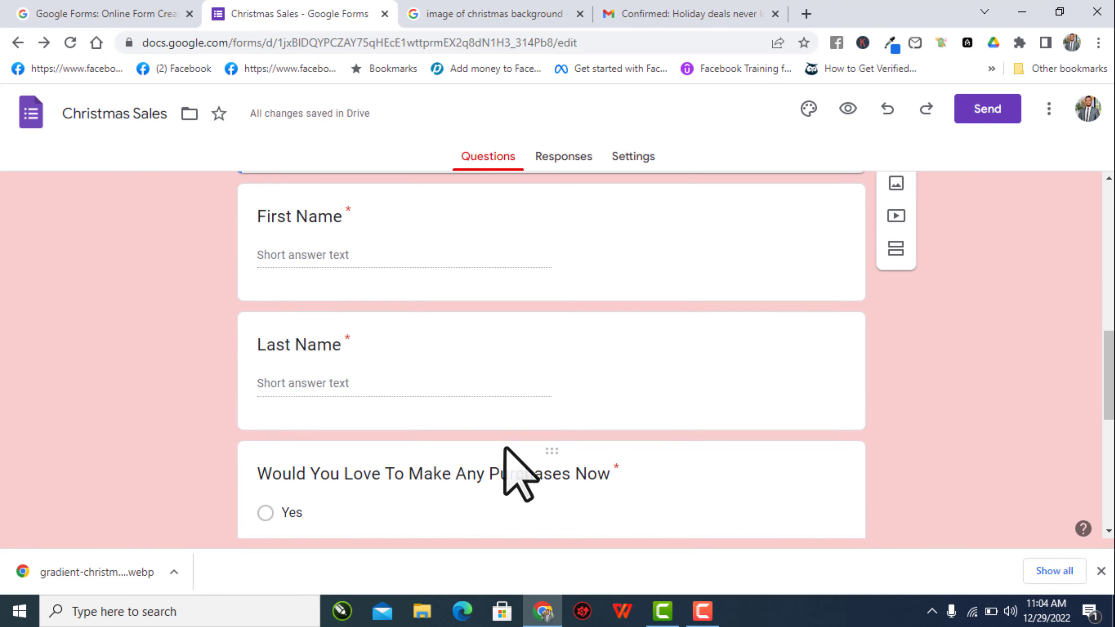
scroll(505, 448, down, 8)
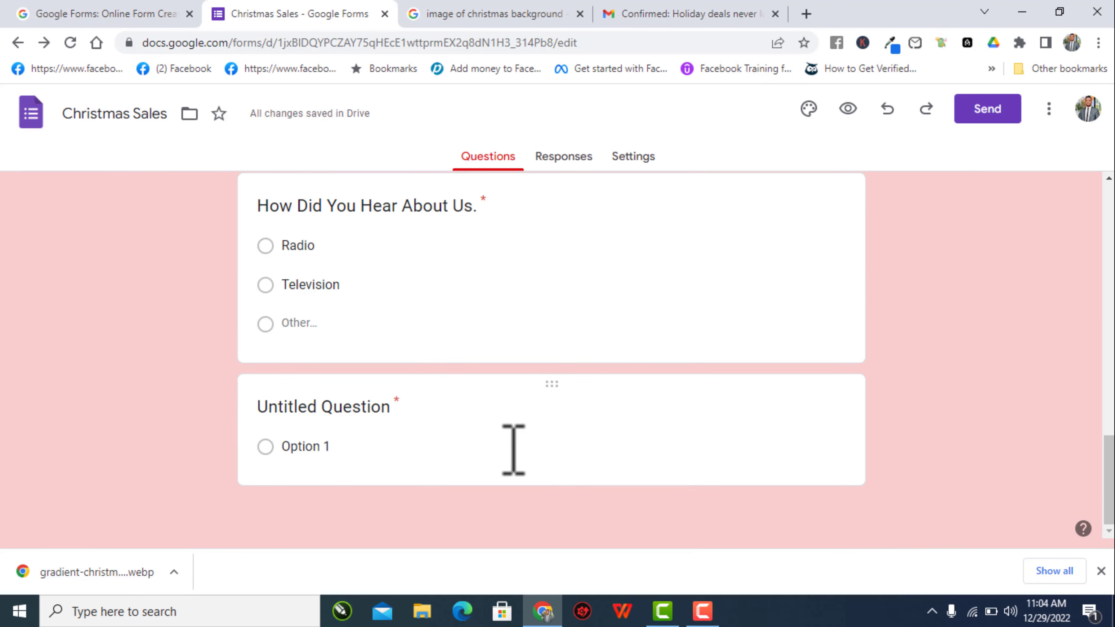
scroll(300, 339, up, 2)
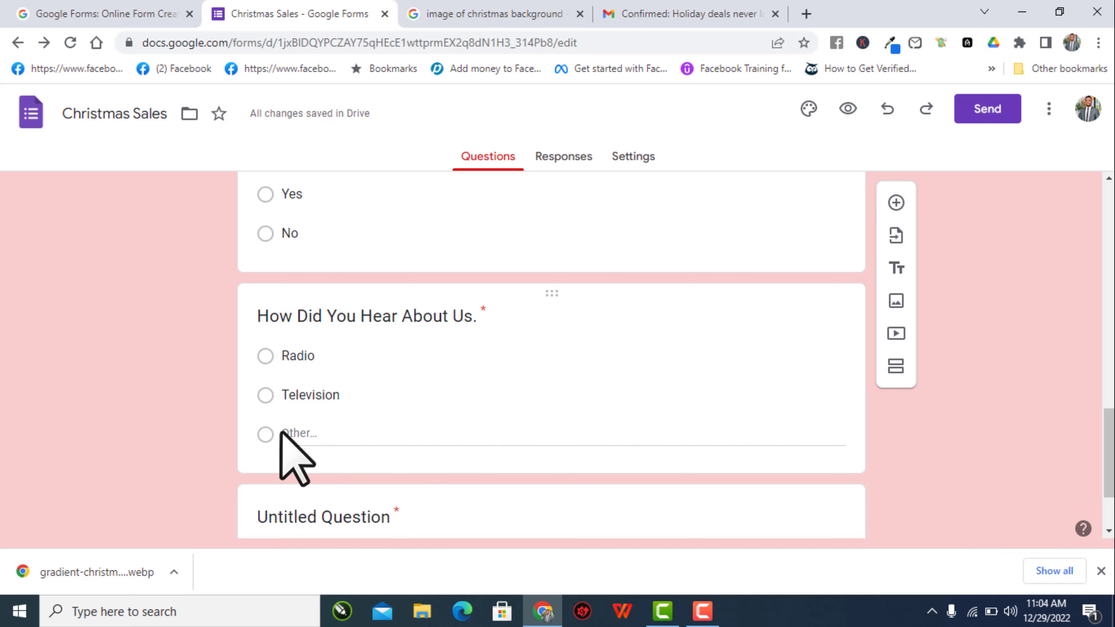
click(298, 434)
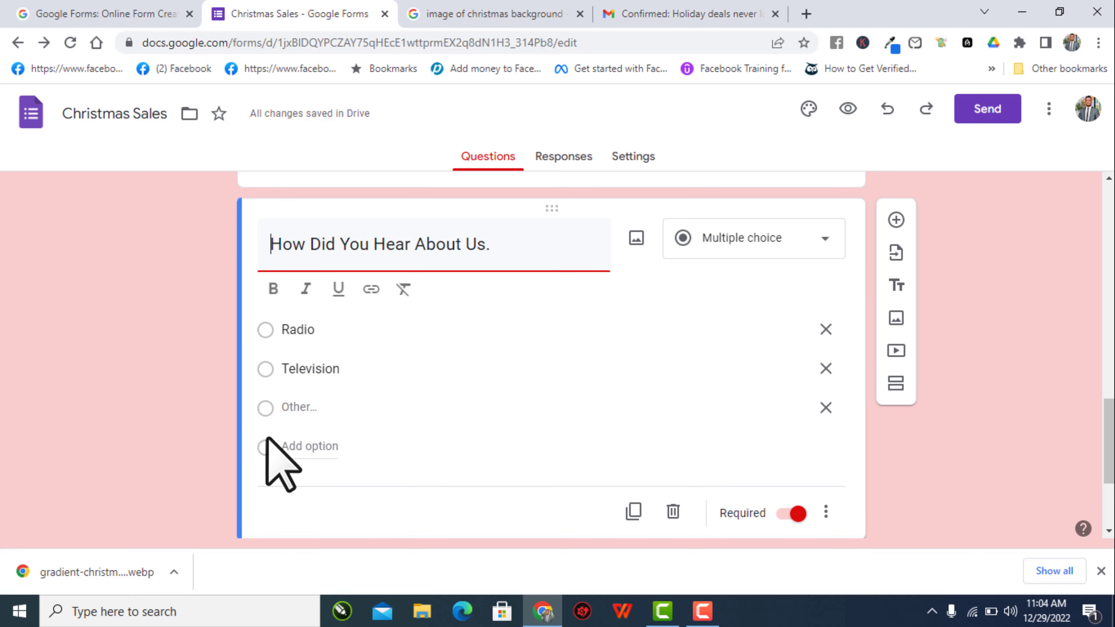
click(298, 406)
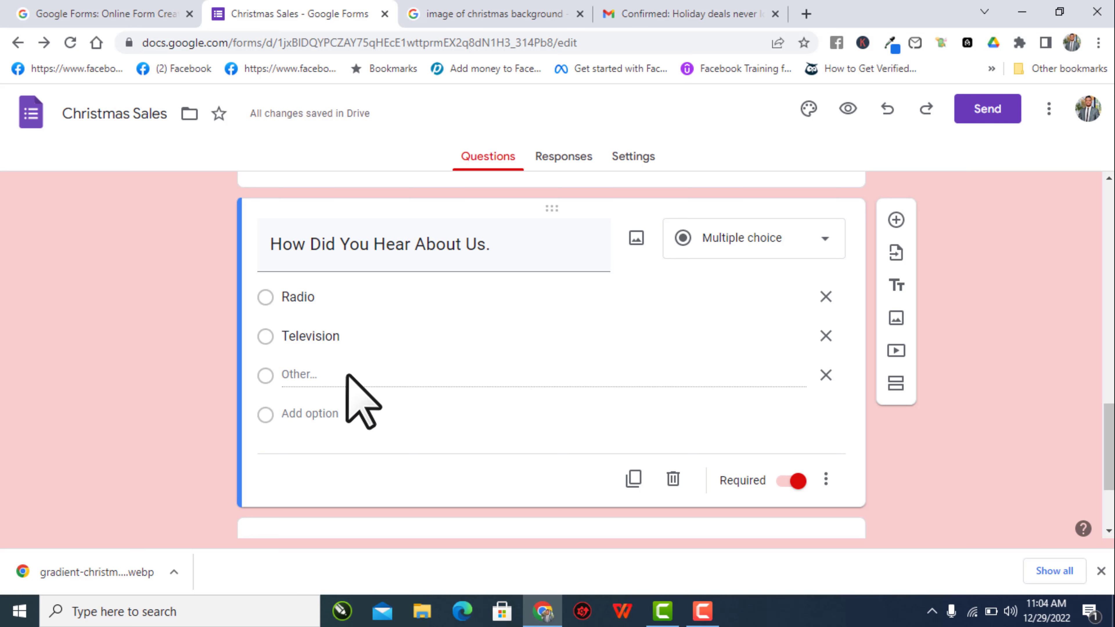
click(313, 414)
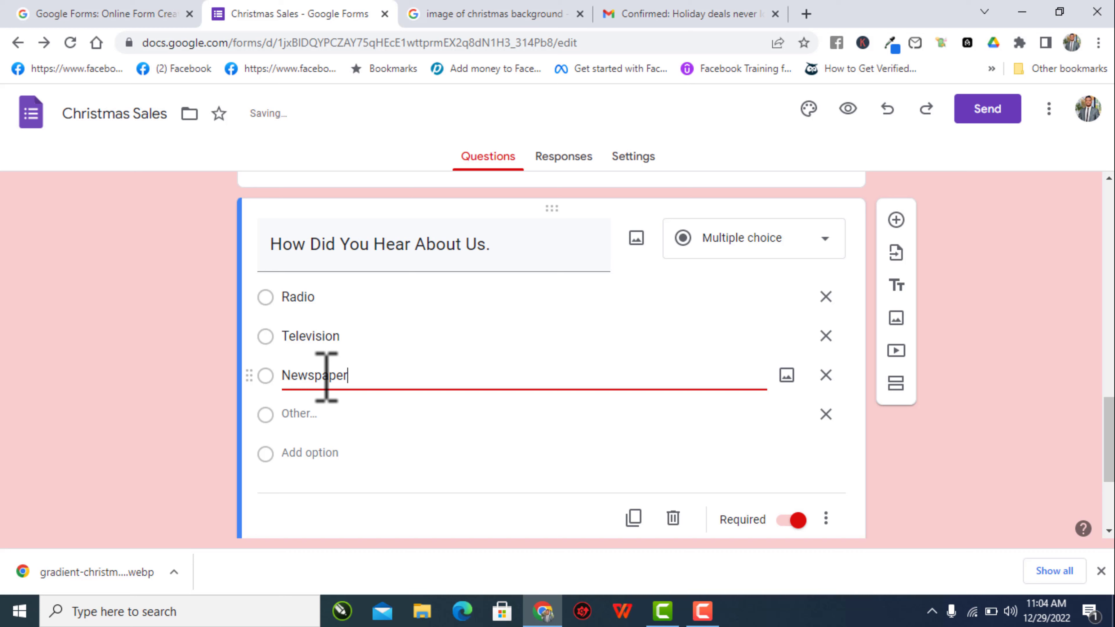
click(249, 453)
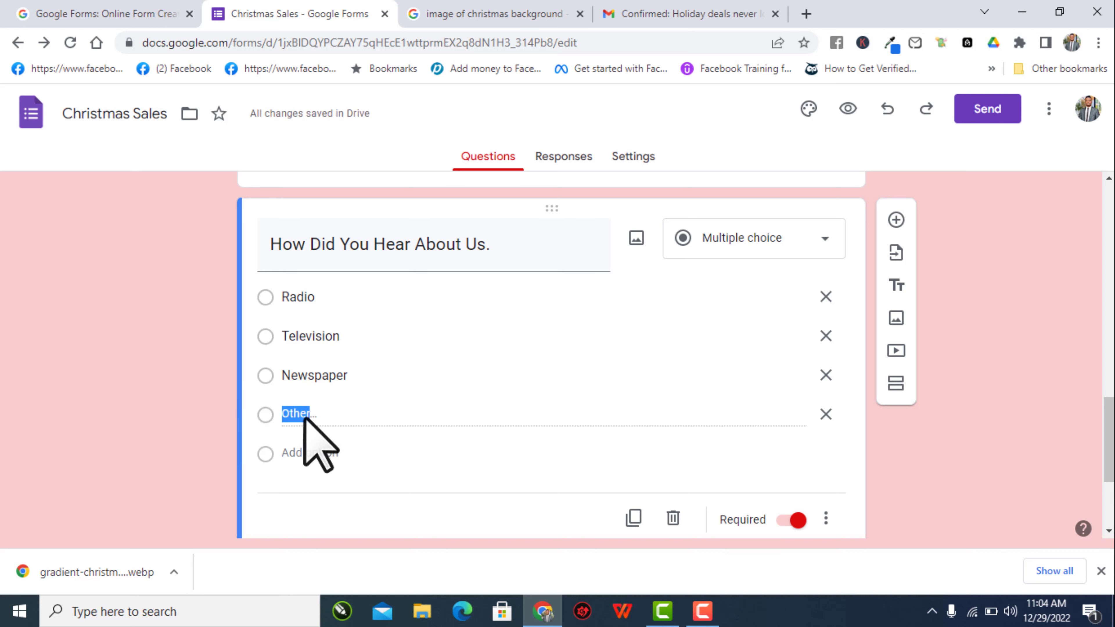
click(343, 413)
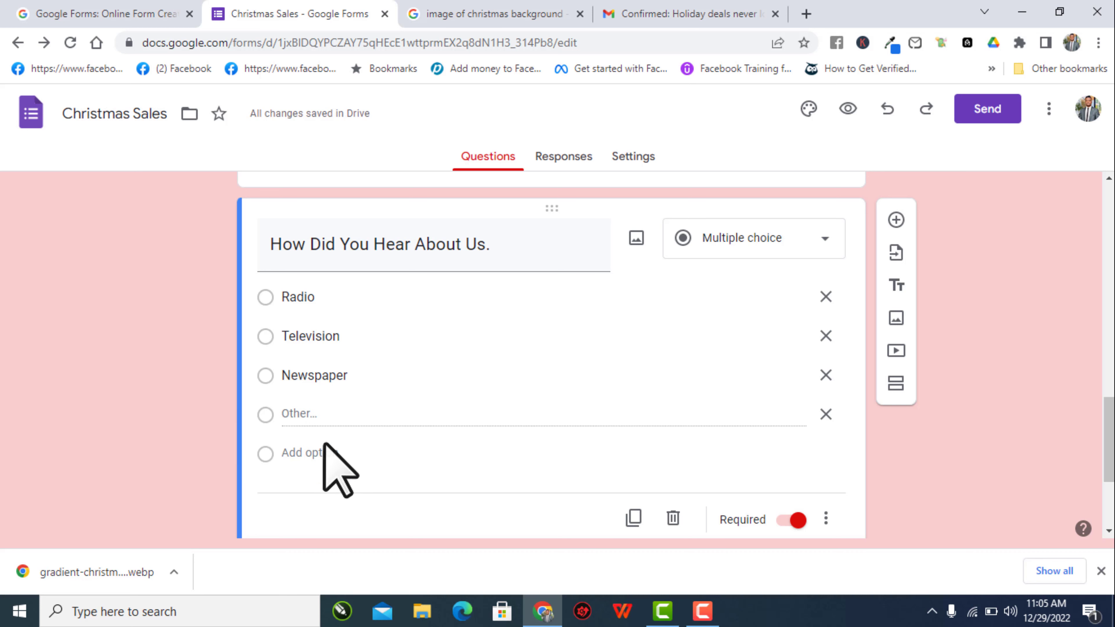
click(313, 457)
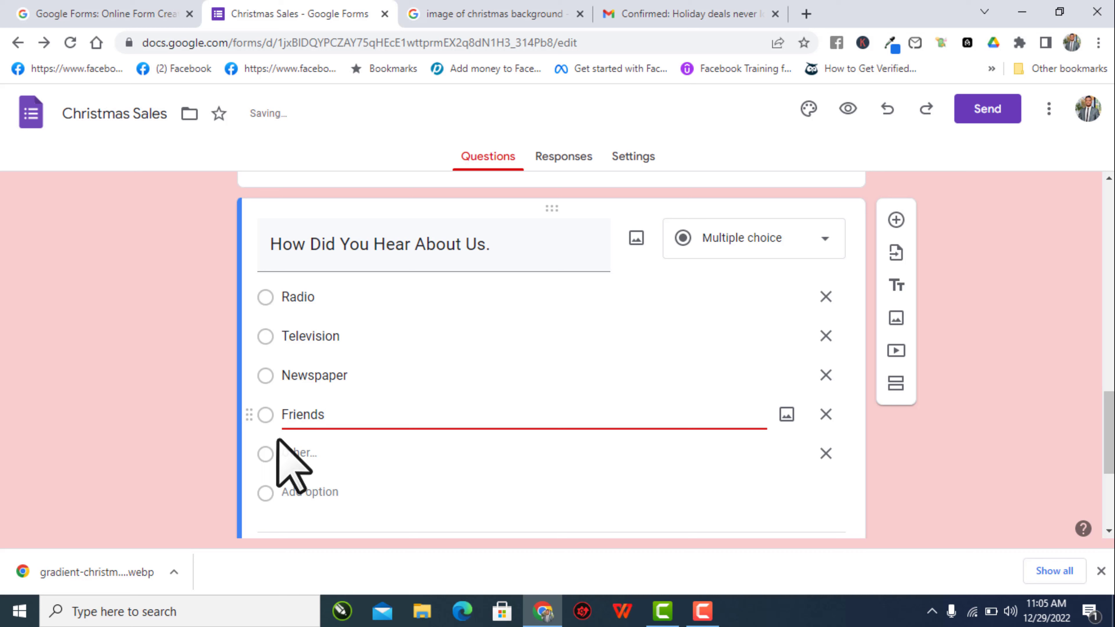
click(222, 457)
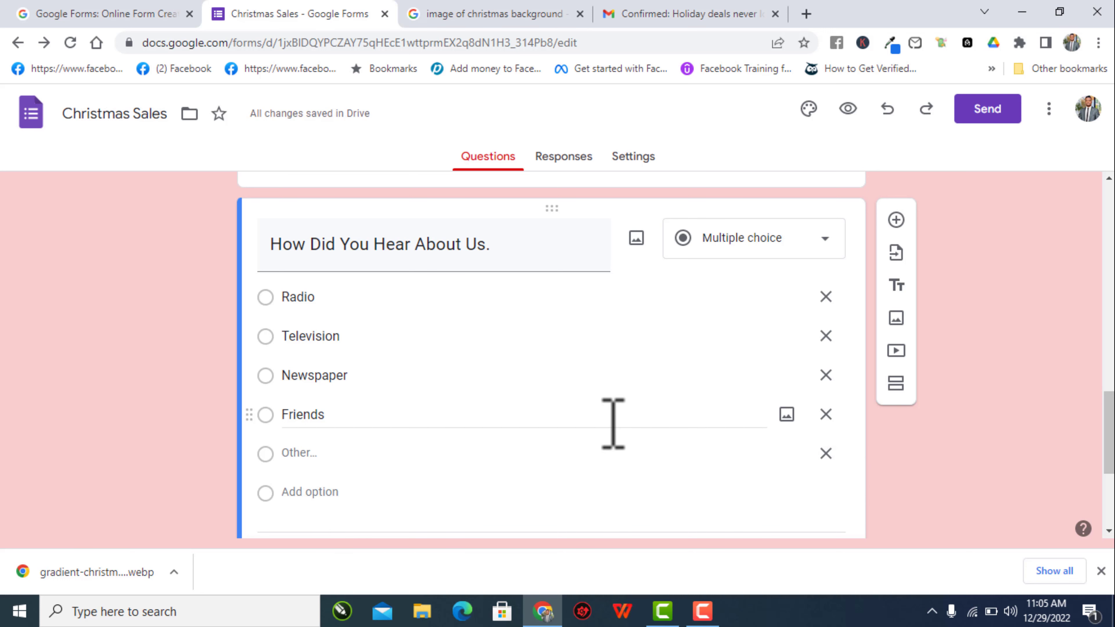
scroll(613, 424, down, 5)
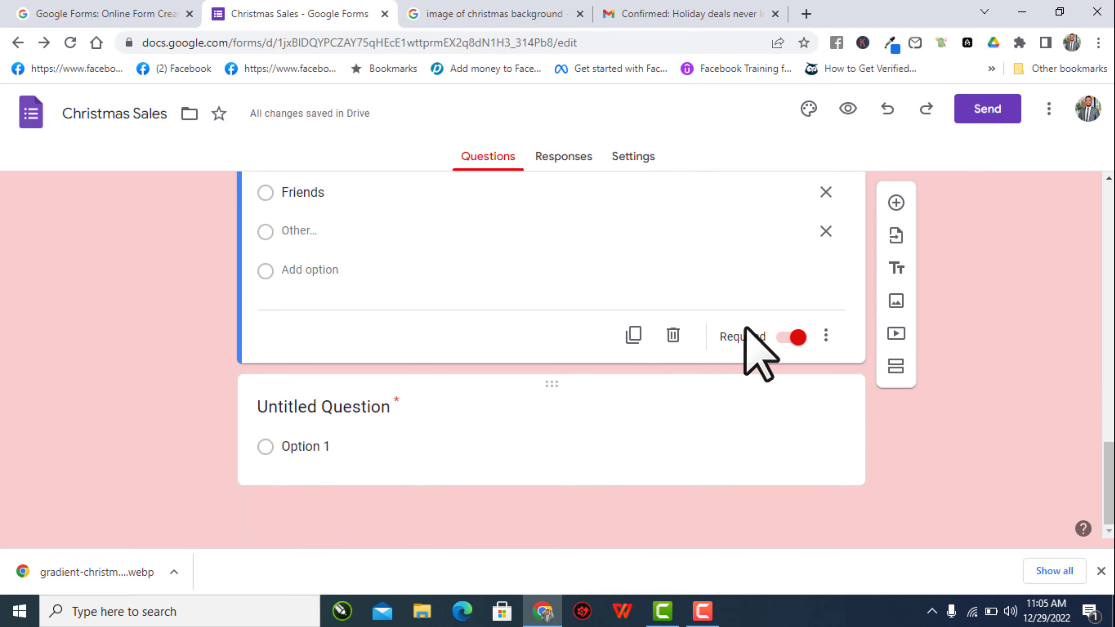
click(796, 338)
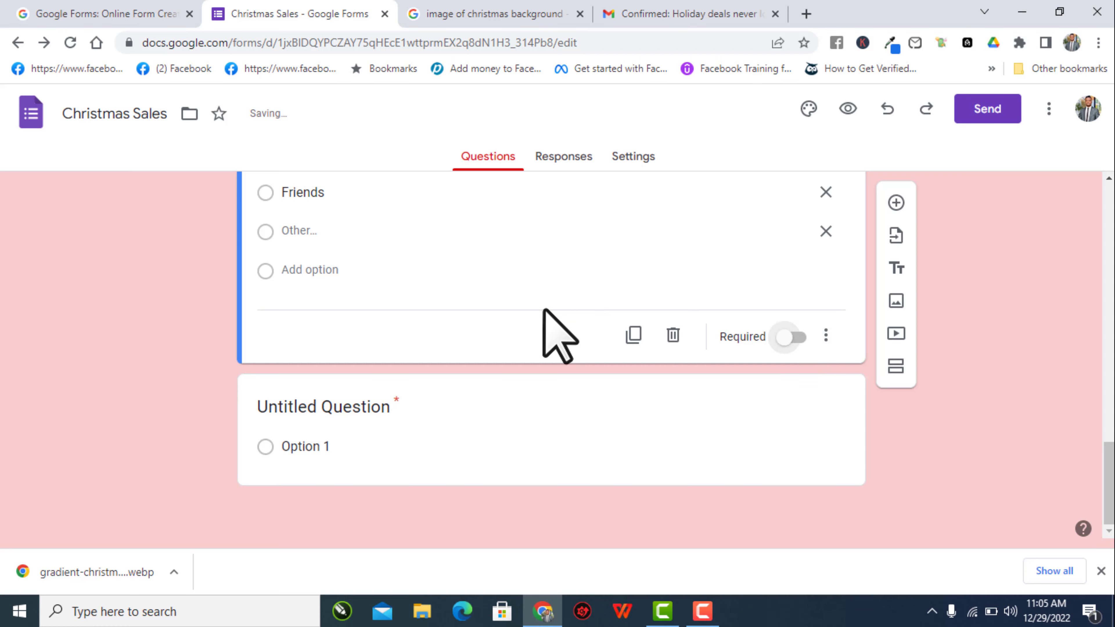
scroll(554, 336, up, 5)
scroll(554, 336, down, 5)
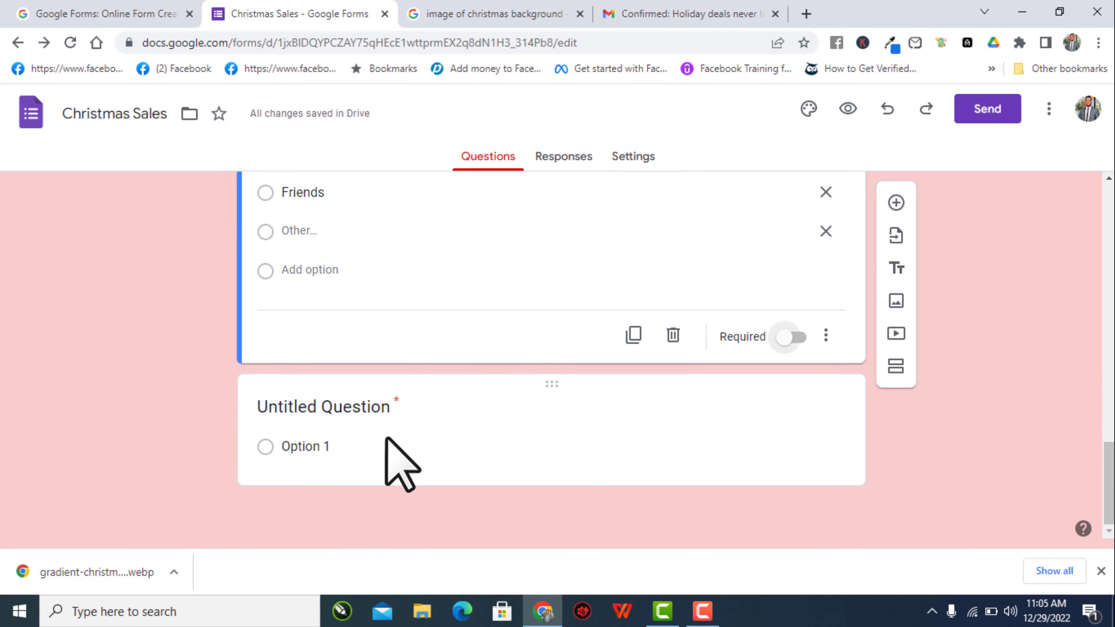
scroll(734, 420, up, 5)
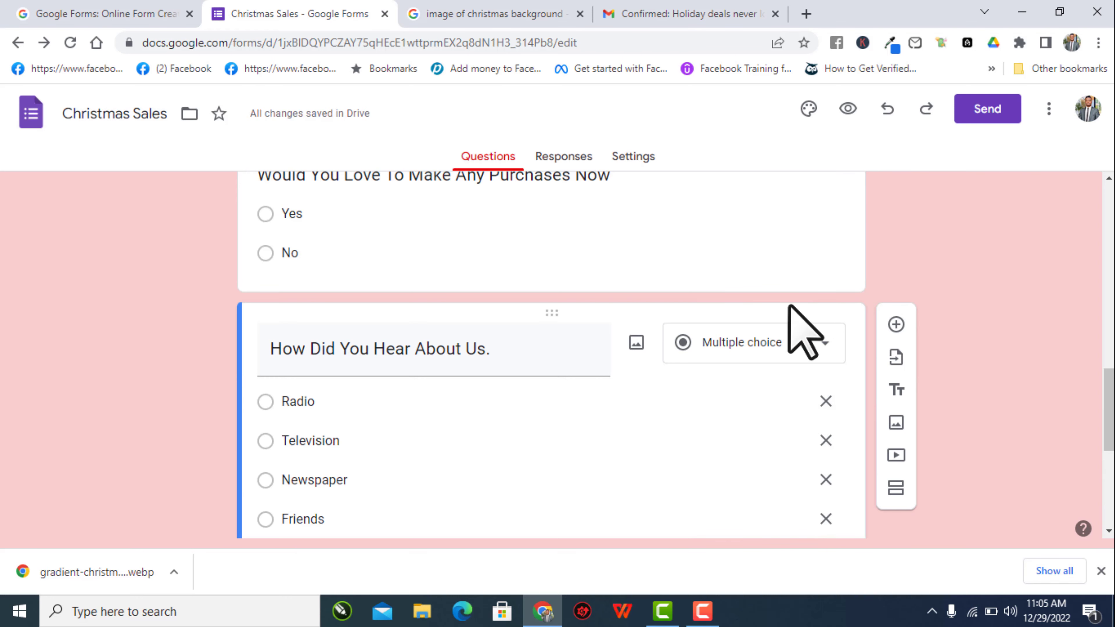
scroll(802, 331, up, 20)
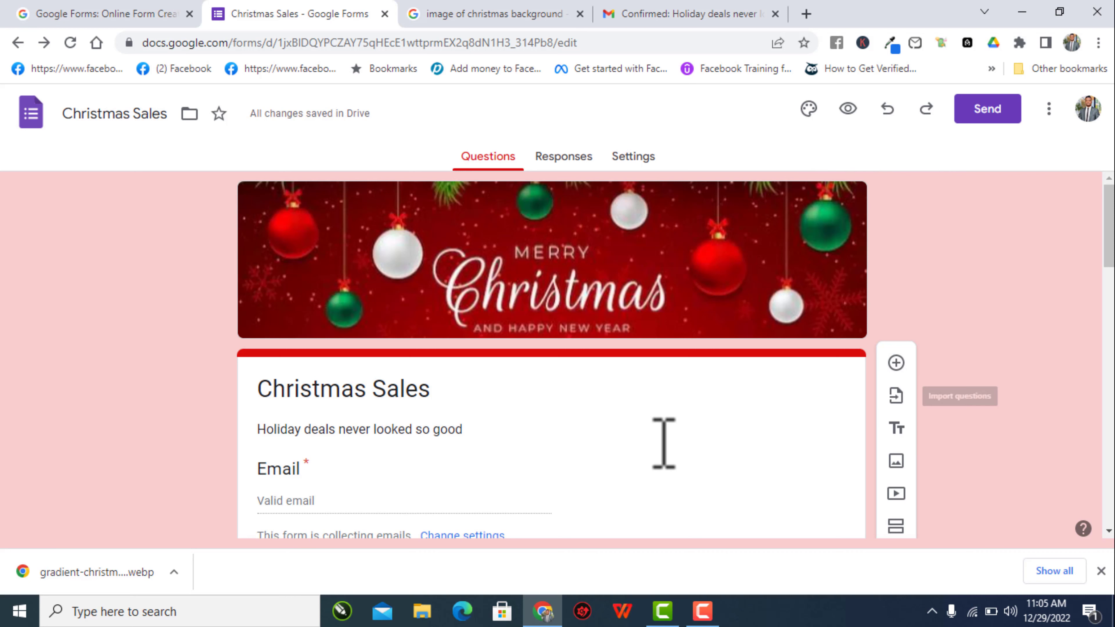
click(897, 431)
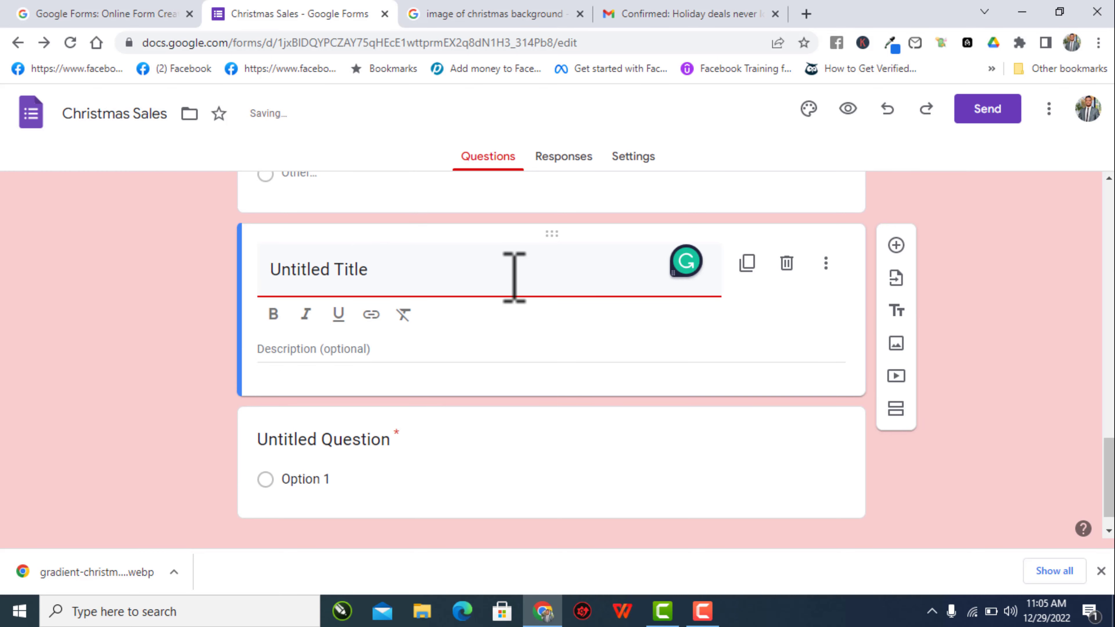
scroll(512, 281, up, 2)
scroll(520, 286, up, 5)
scroll(520, 287, down, 5)
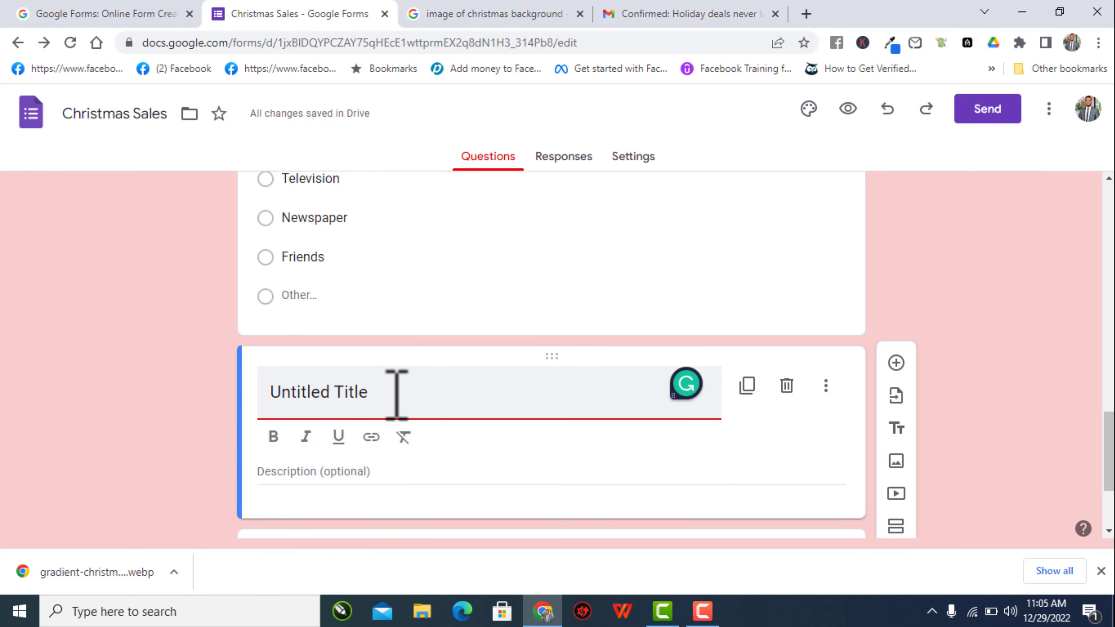
key(ctrl+z)
scroll(396, 394, up, 10)
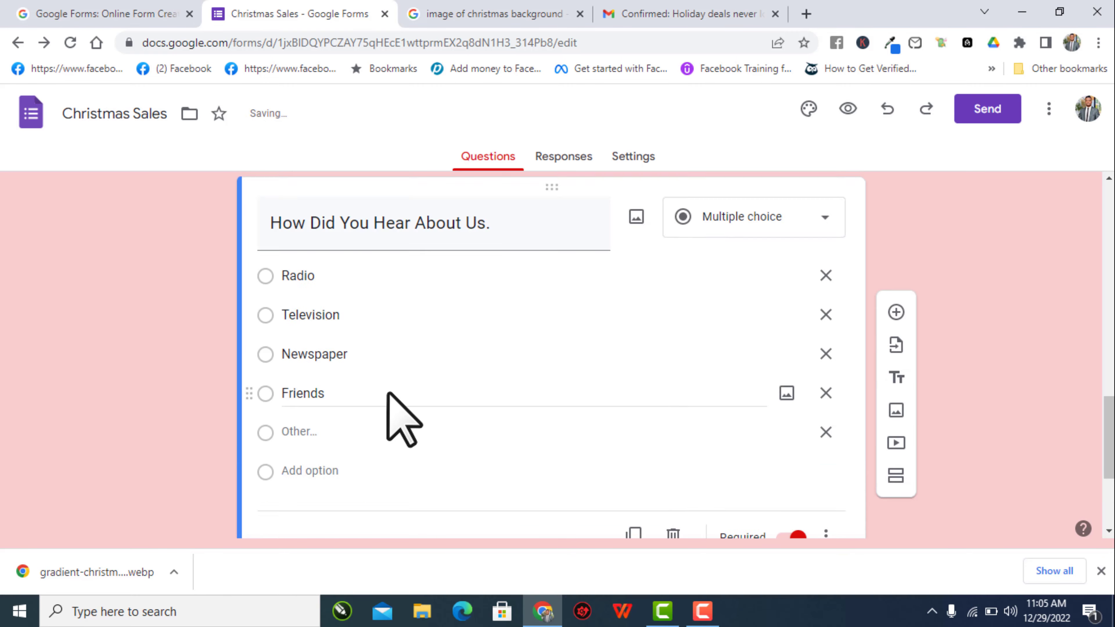
scroll(396, 394, down, 10)
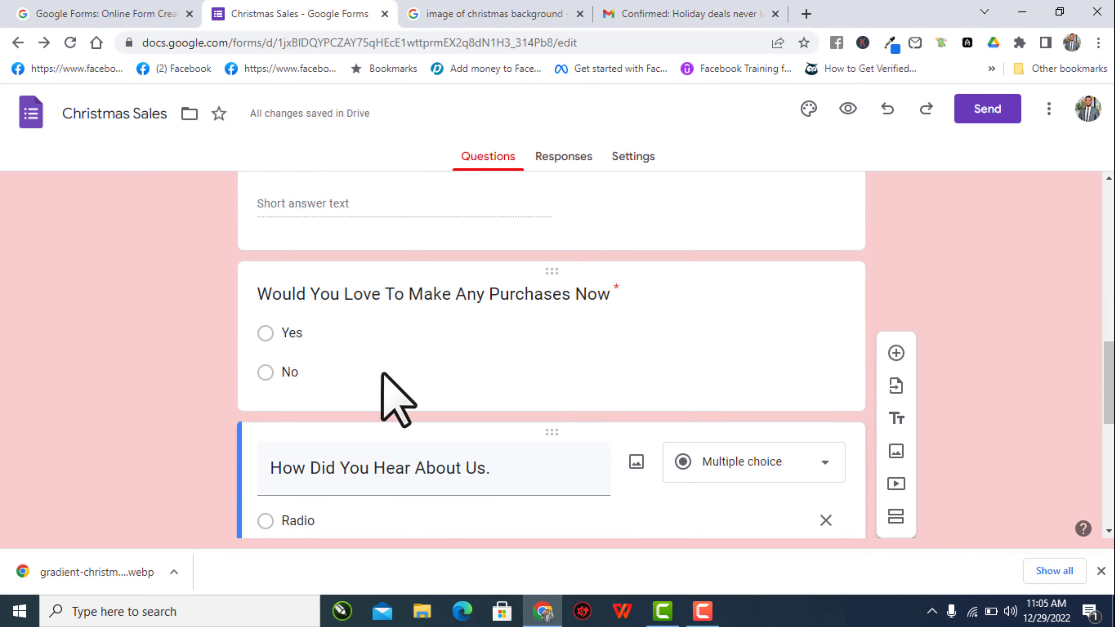
scroll(382, 349, up, 10)
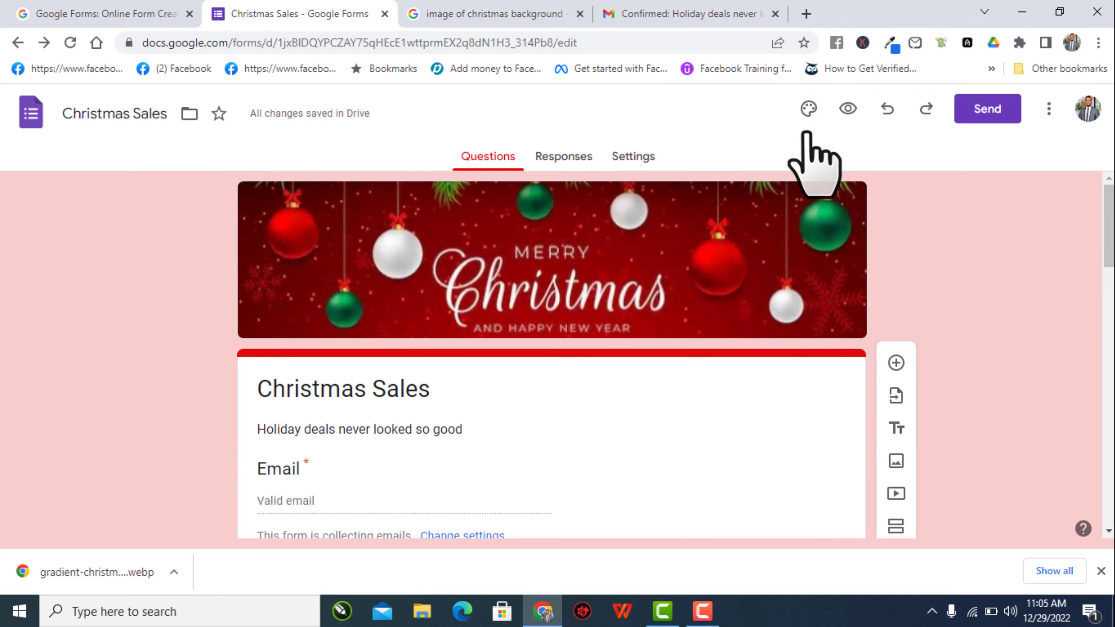
- Preview the Christmas Sales form as a respondent and scroll through it
click(847, 112)
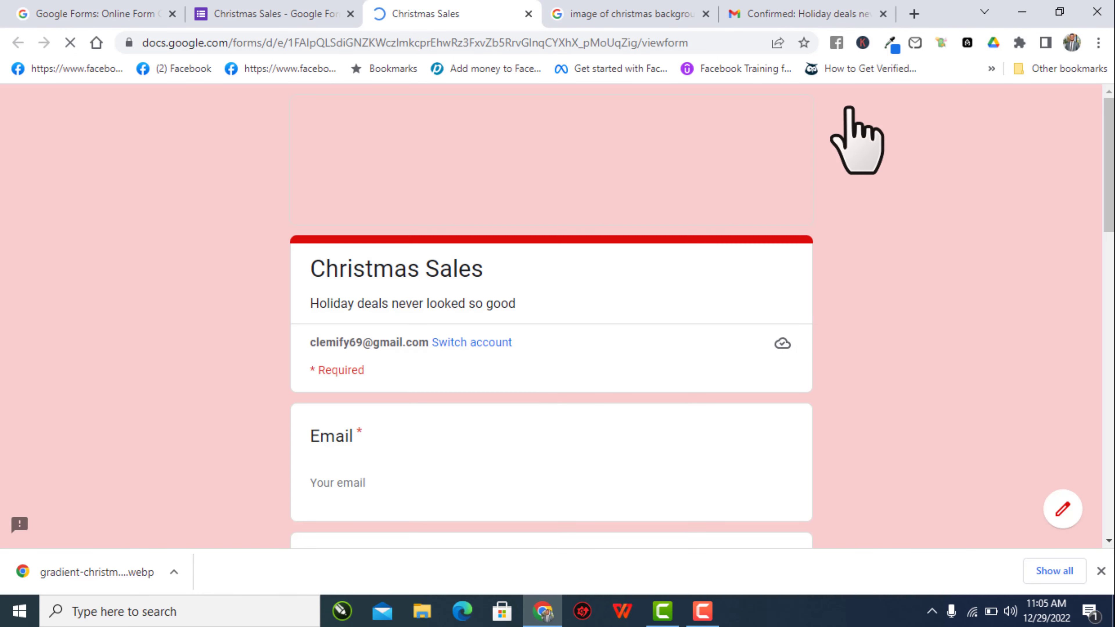
scroll(849, 109, down, 15)
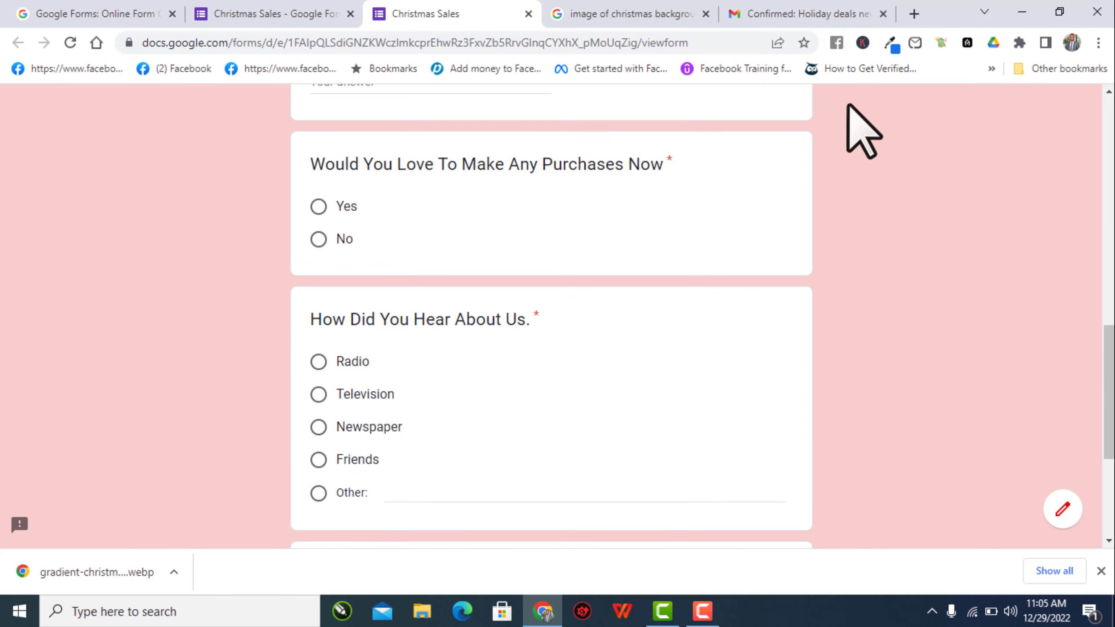
scroll(849, 111, up, 1)
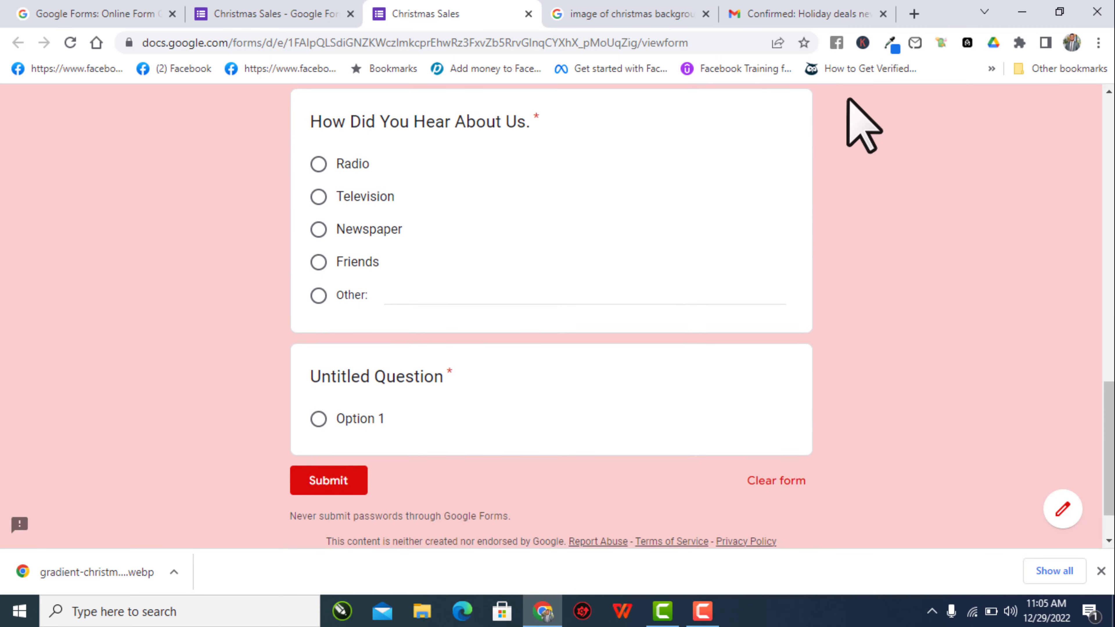
scroll(669, 294, up, 14)
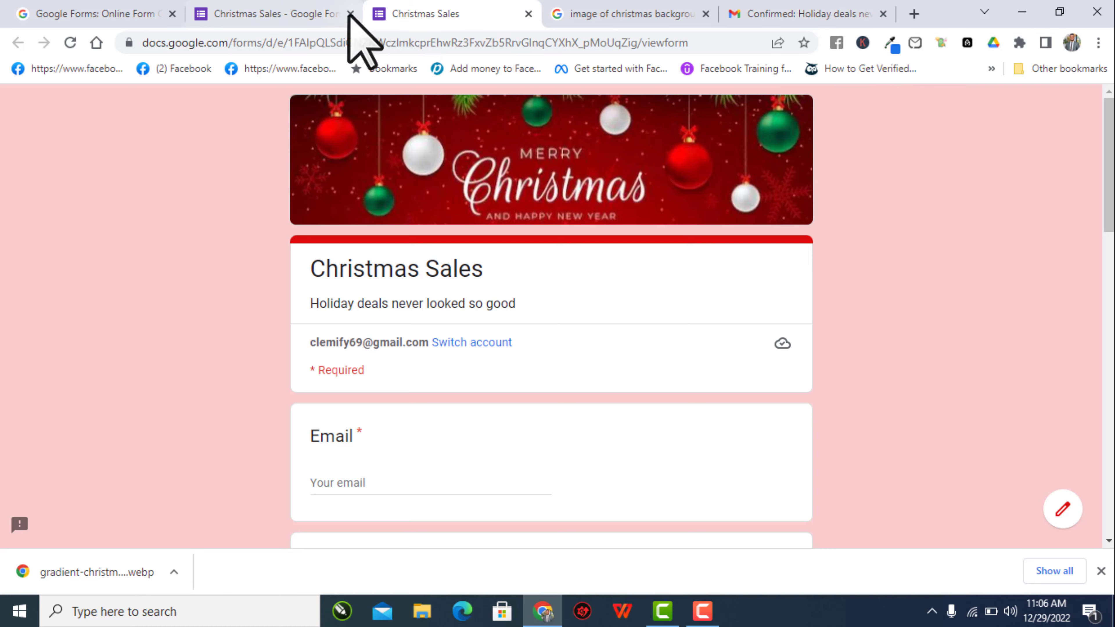
- Back in the editor, delete the empty Untitled Question card and preview again
click(291, 9)
scroll(568, 334, down, 15)
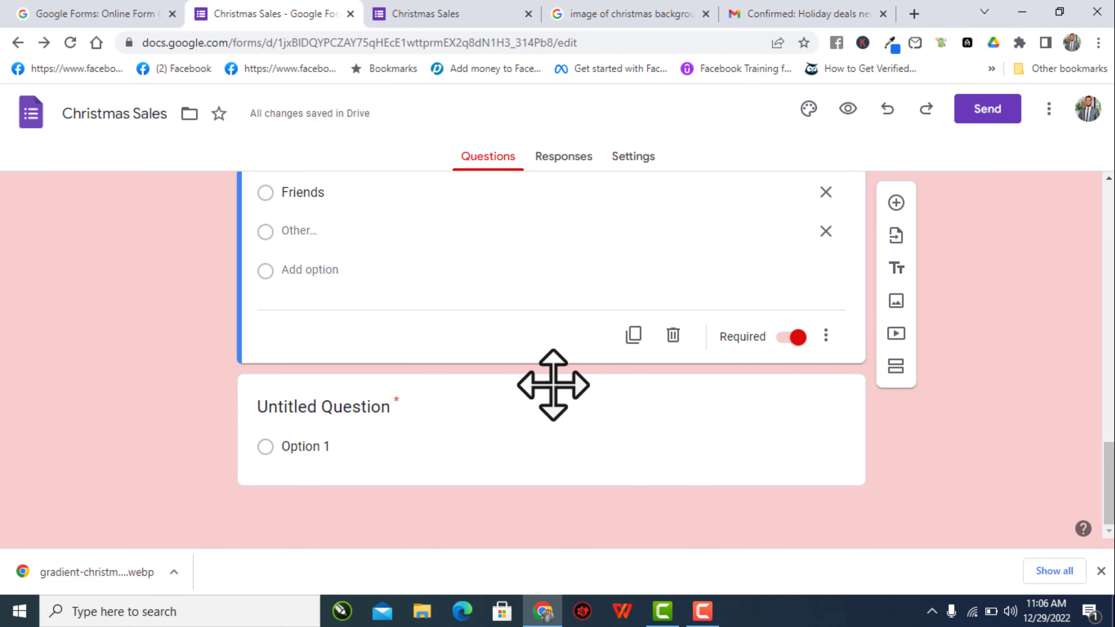
drag(552, 386, 667, 472)
click(772, 453)
click(790, 459)
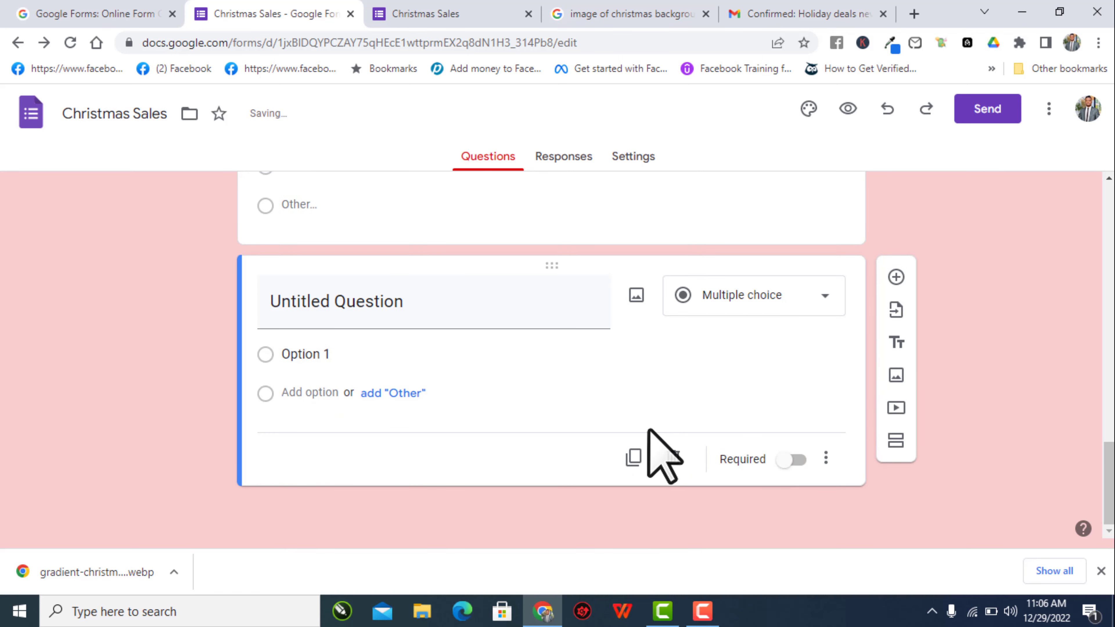
click(673, 458)
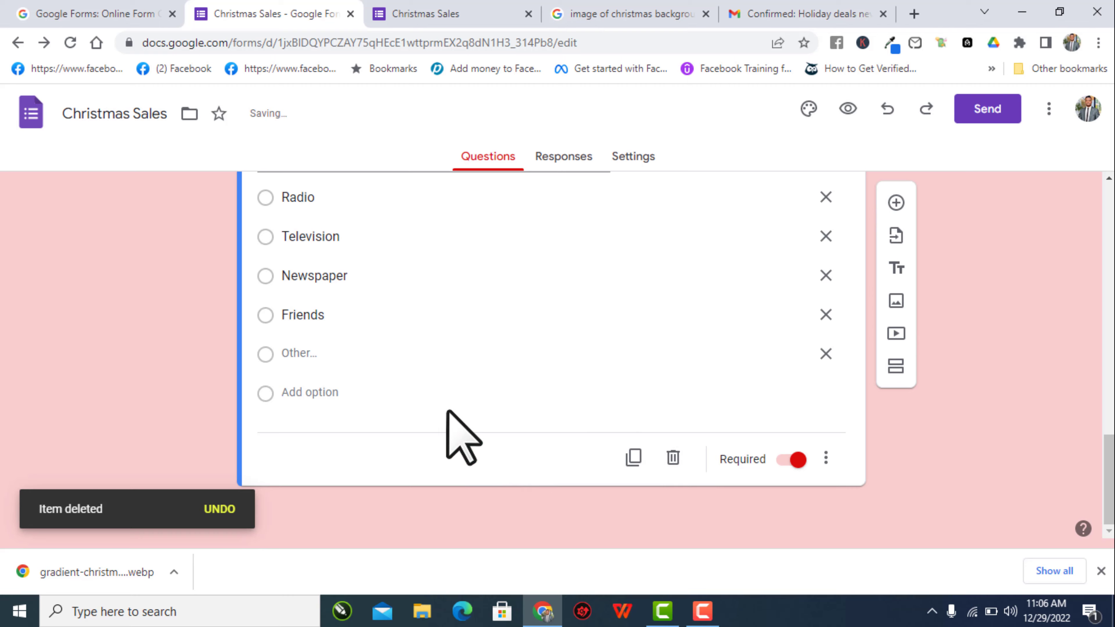
click(849, 109)
- Fill in the Email, name and Phone Number answers using browser autofill
scroll(782, 360, down, 10)
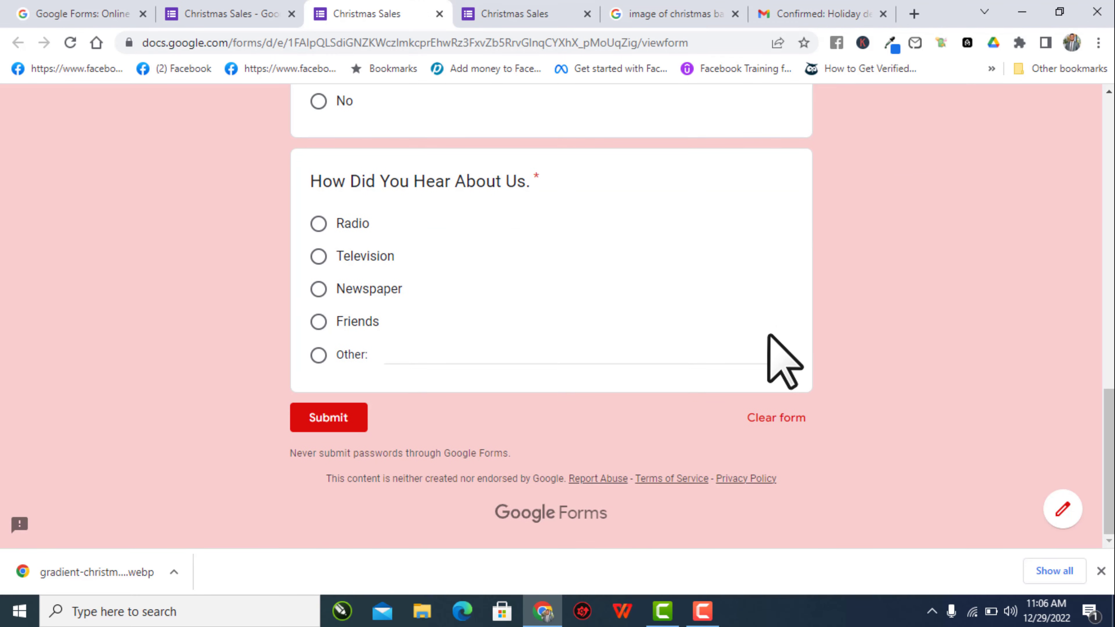
scroll(777, 354, up, 10)
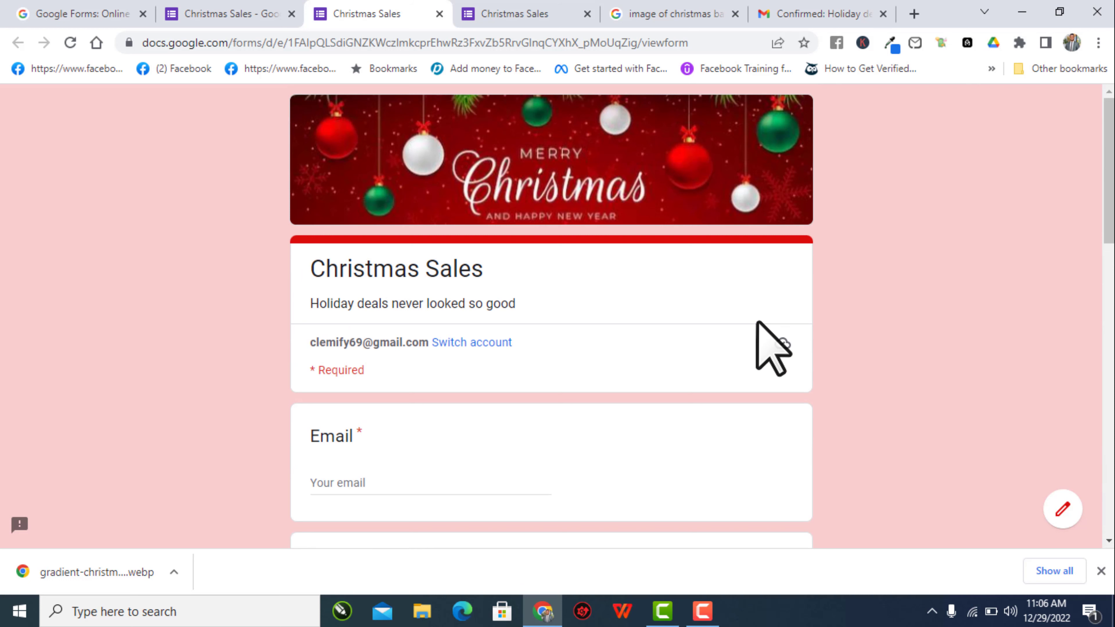
scroll(757, 327, down, 1)
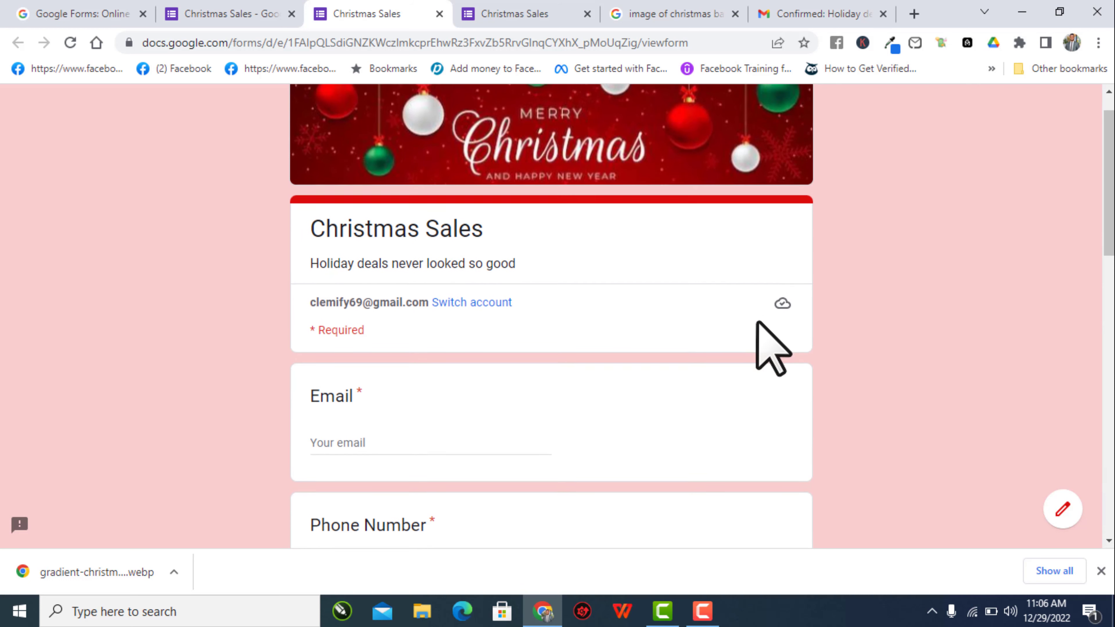
scroll(527, 411, down, 5)
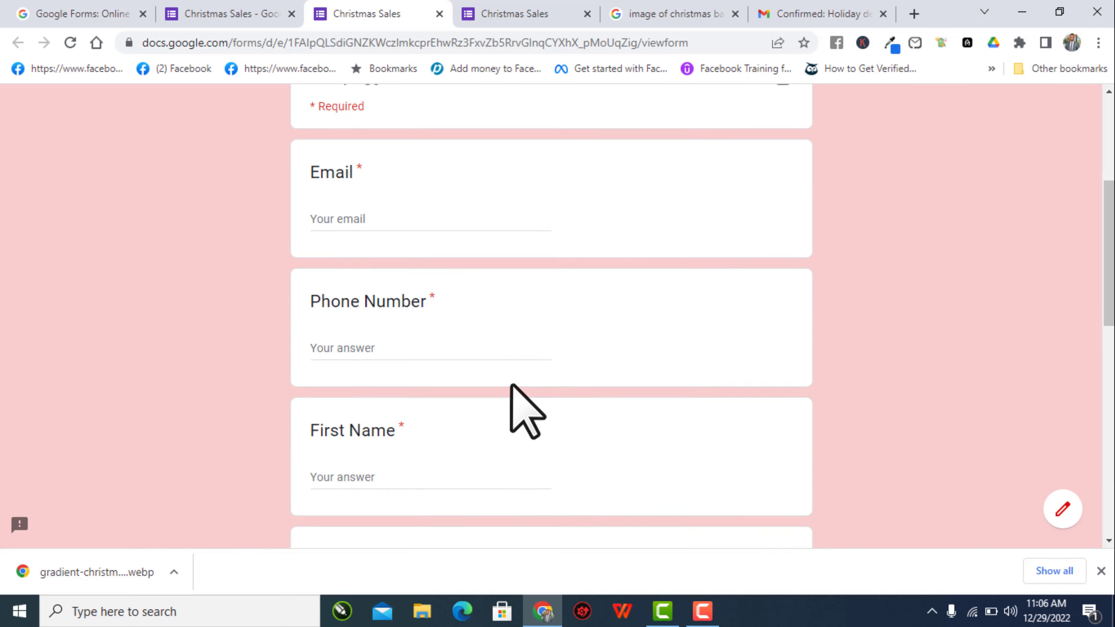
click(352, 171)
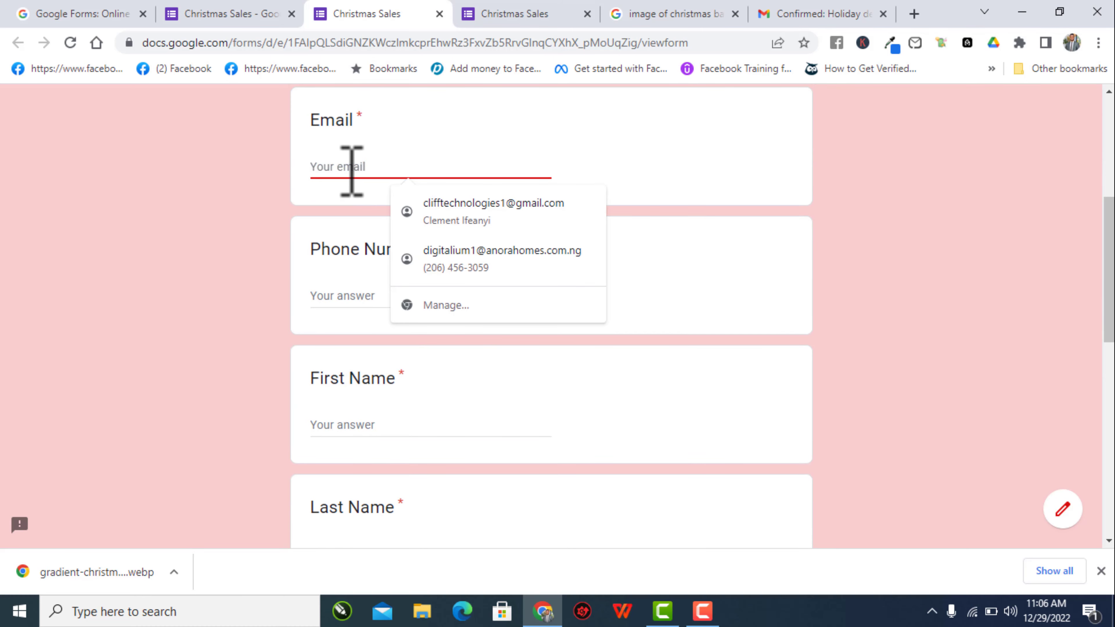
click(475, 215)
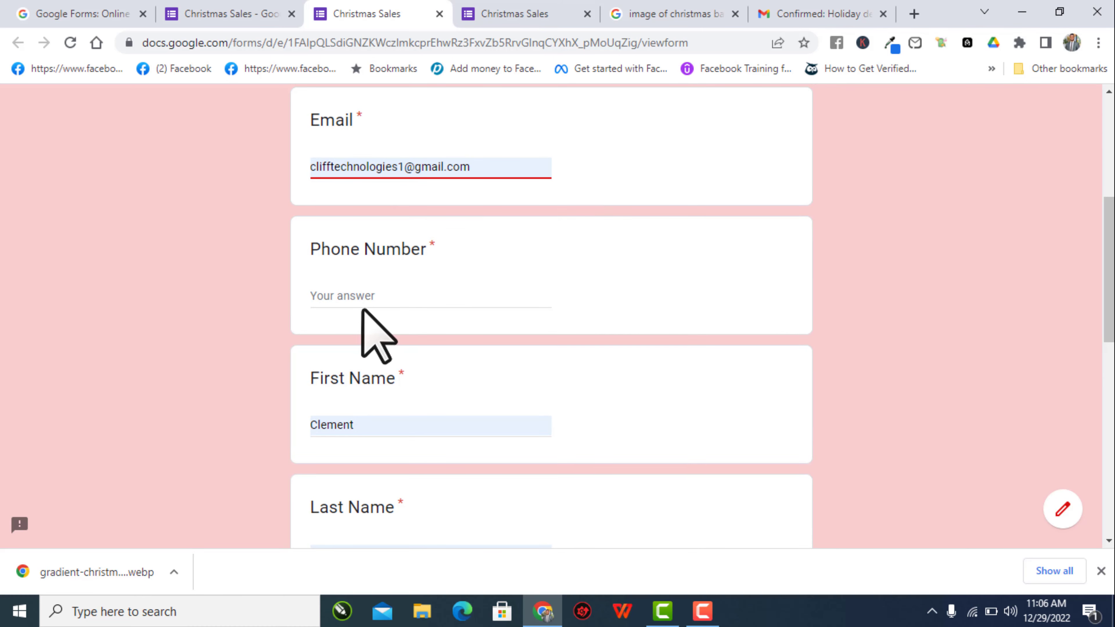
click(368, 296)
click(435, 336)
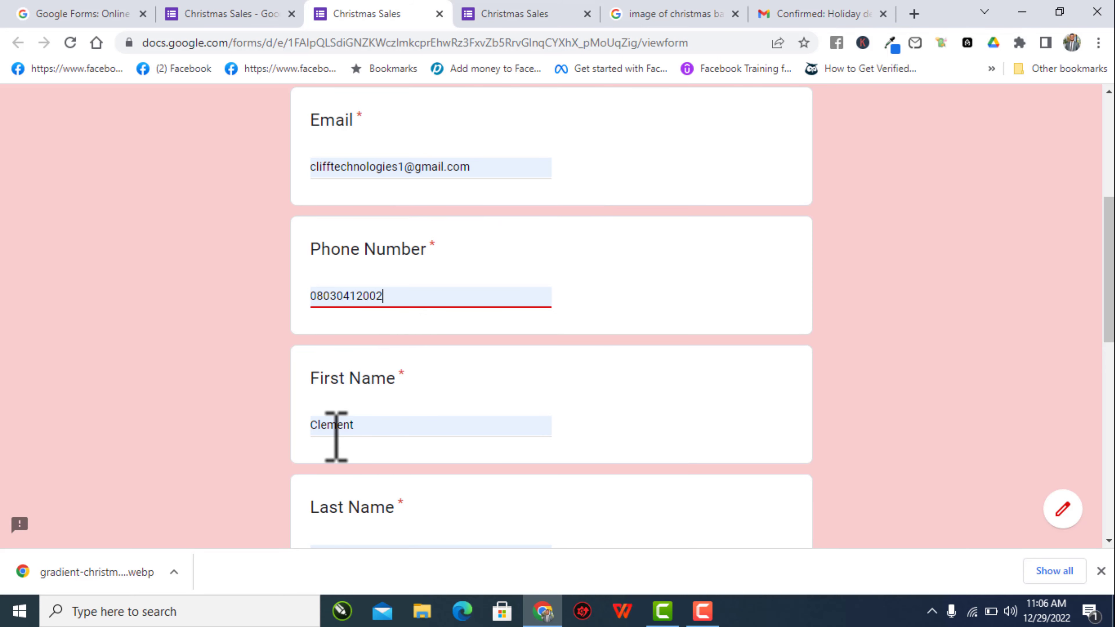
- Answer Yes for purchases and Television for how they heard, then submit
scroll(369, 432, down, 5)
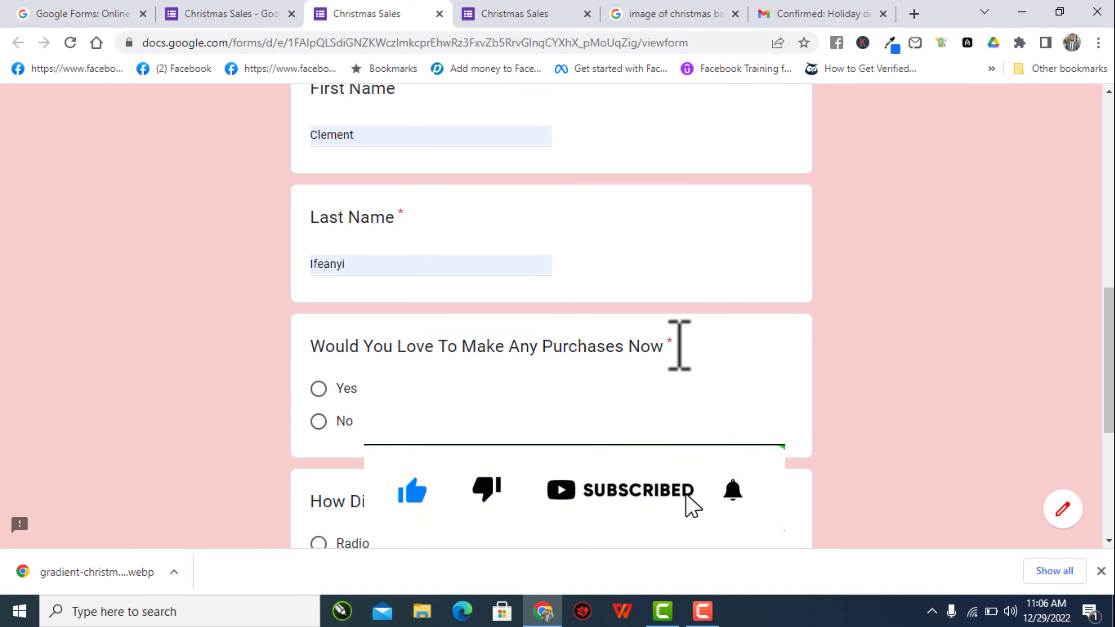
click(319, 388)
scroll(497, 404, down, 5)
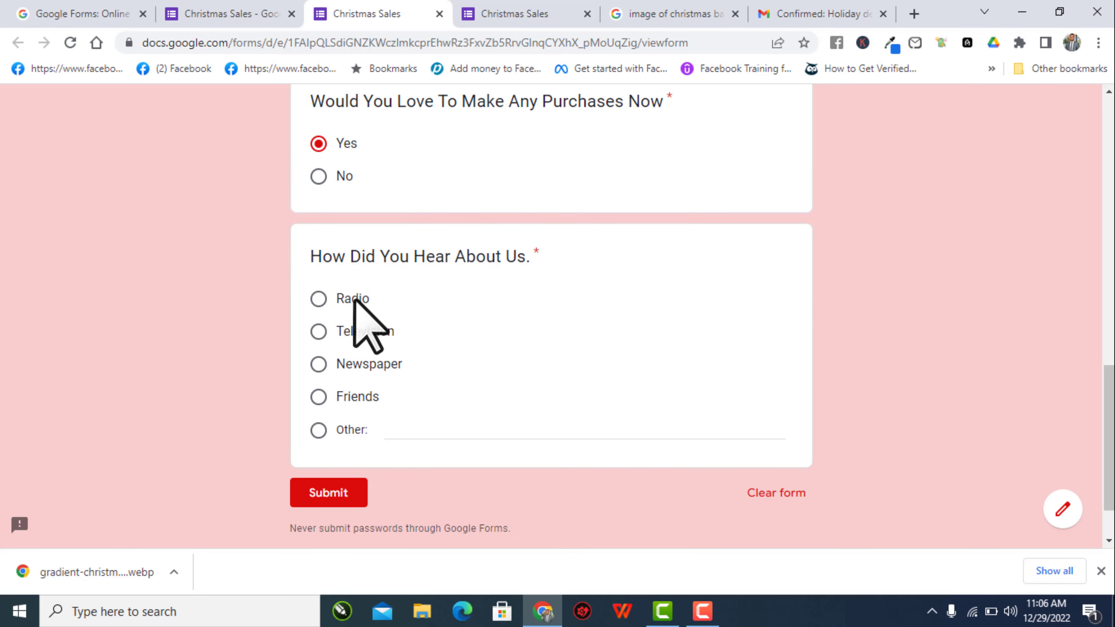
click(319, 334)
scroll(518, 418, down, 2)
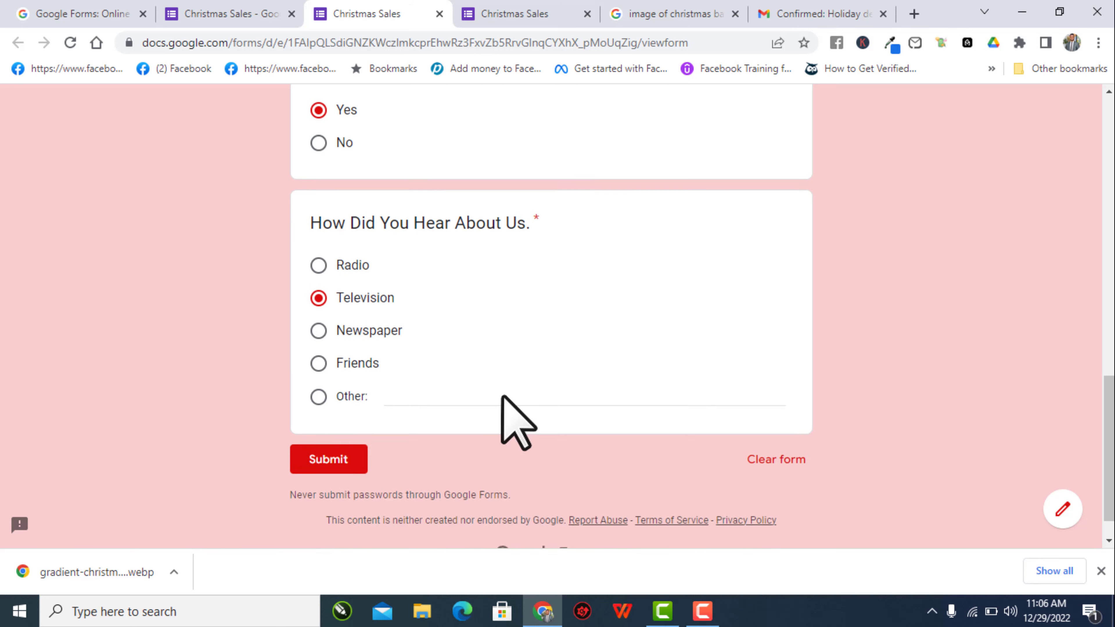
click(331, 427)
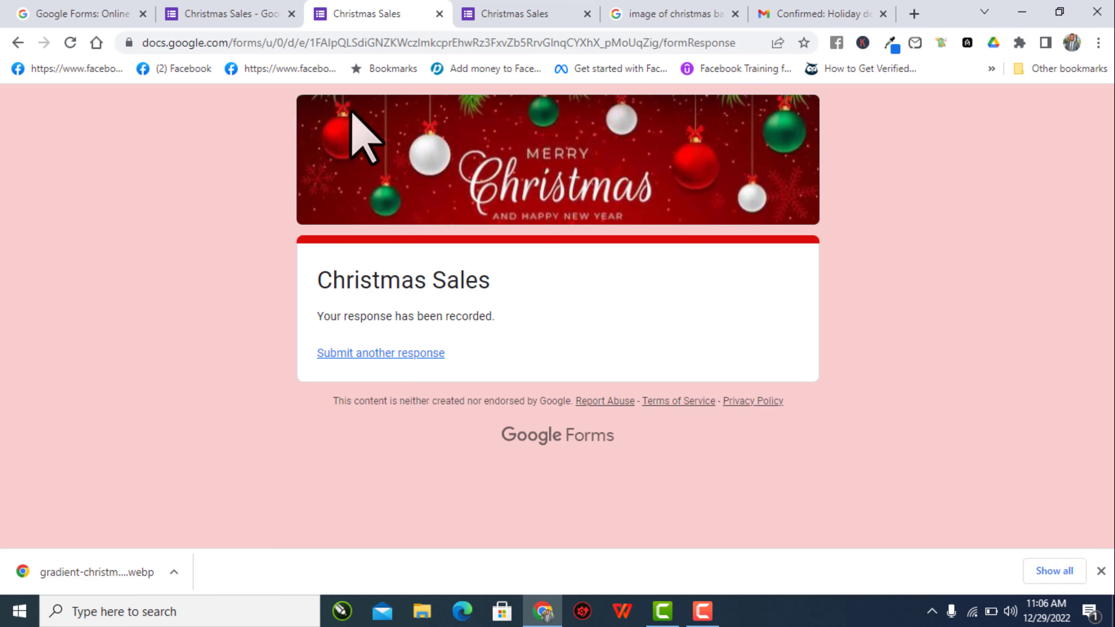
- Open the form's Responses and scroll through the Summary of the one response
click(200, 18)
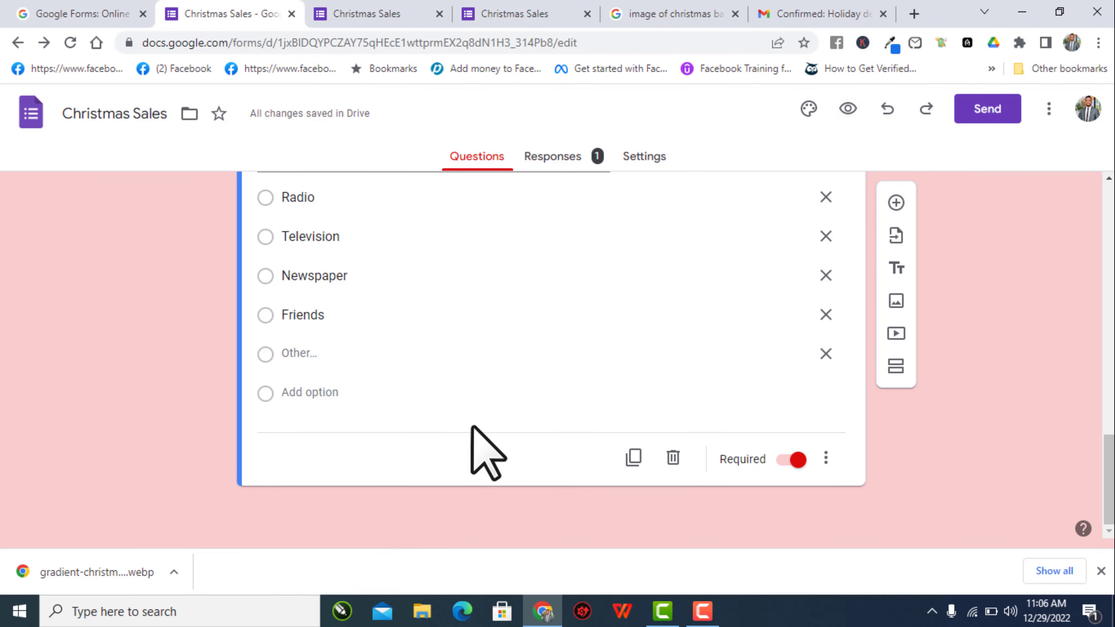
scroll(472, 427, up, 15)
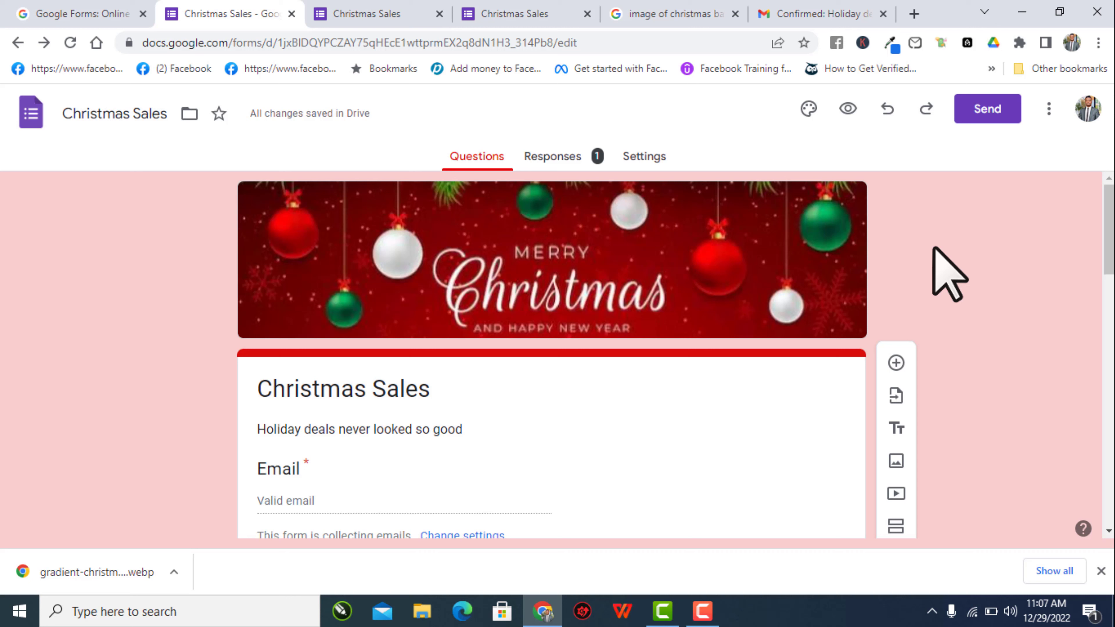
click(550, 159)
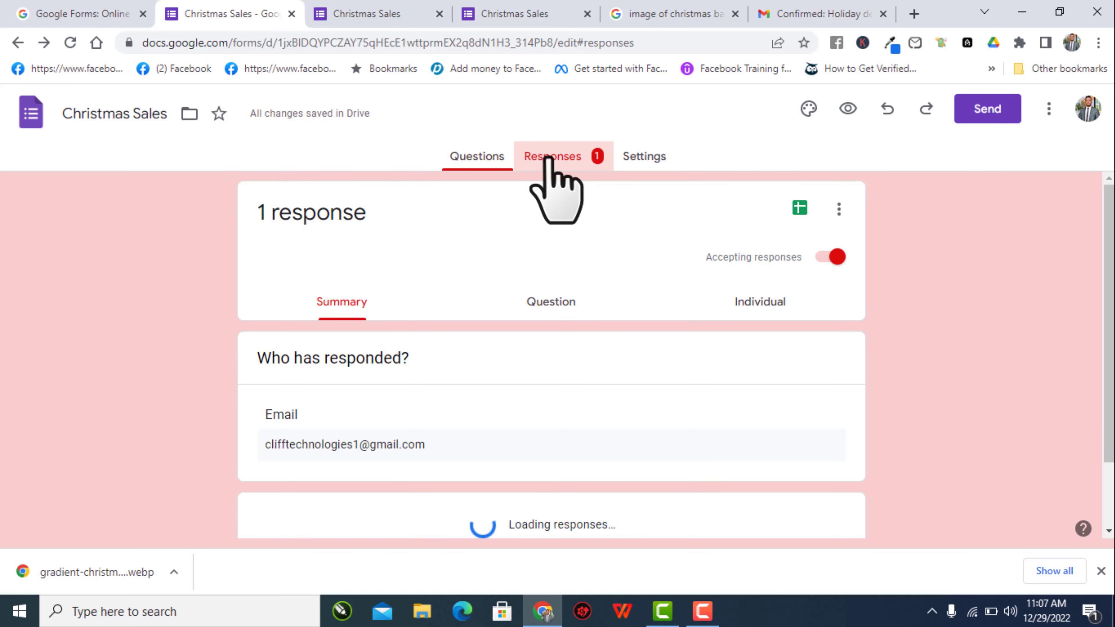
scroll(478, 395, down, 10)
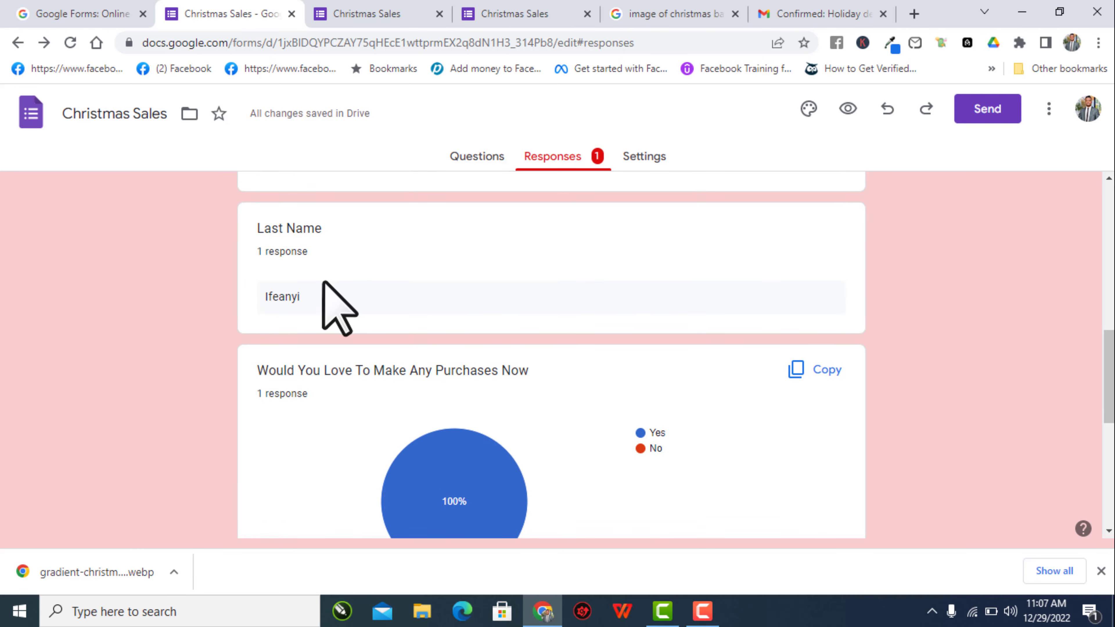
scroll(364, 313, down, 8)
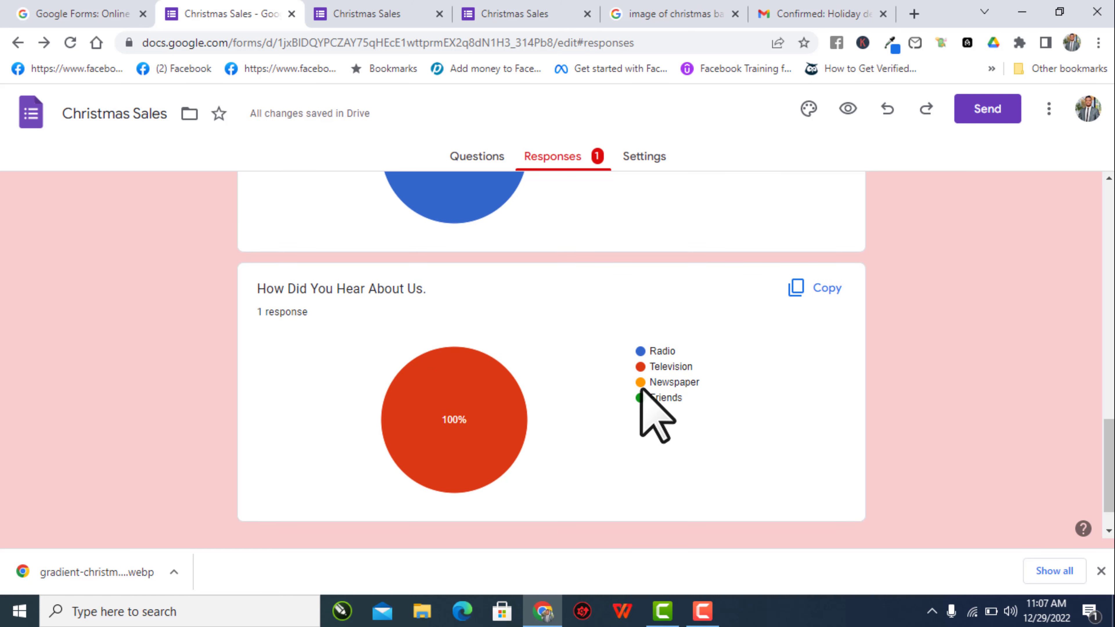
scroll(642, 393, up, 7)
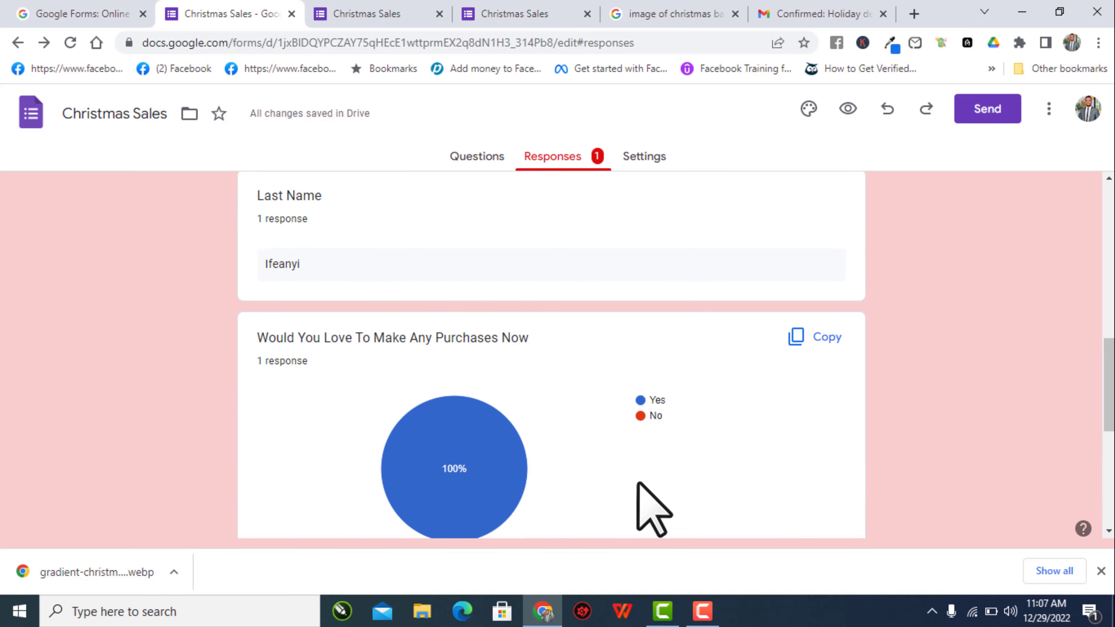
scroll(642, 404, up, 2)
scroll(642, 403, up, 2)
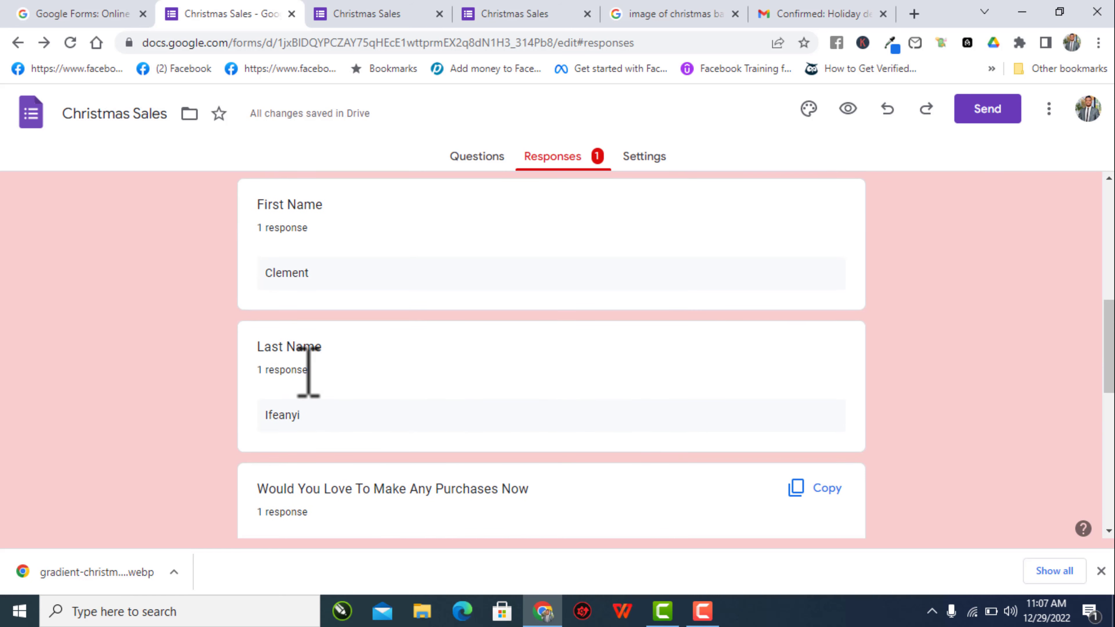
scroll(397, 392, up, 2)
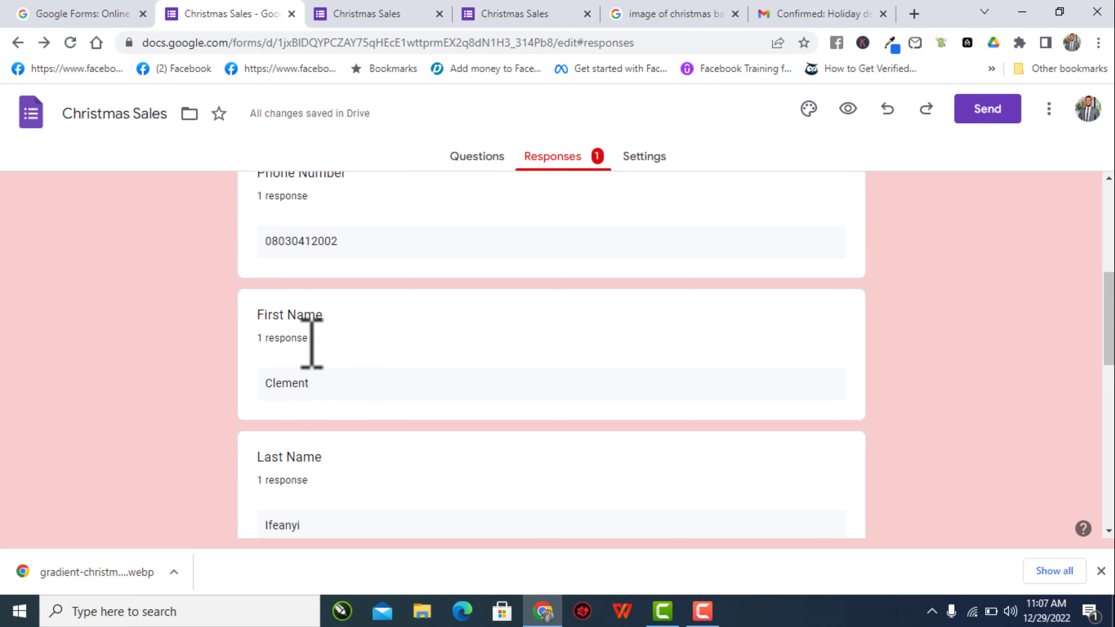
scroll(303, 339, up, 4)
scroll(397, 277, up, 2)
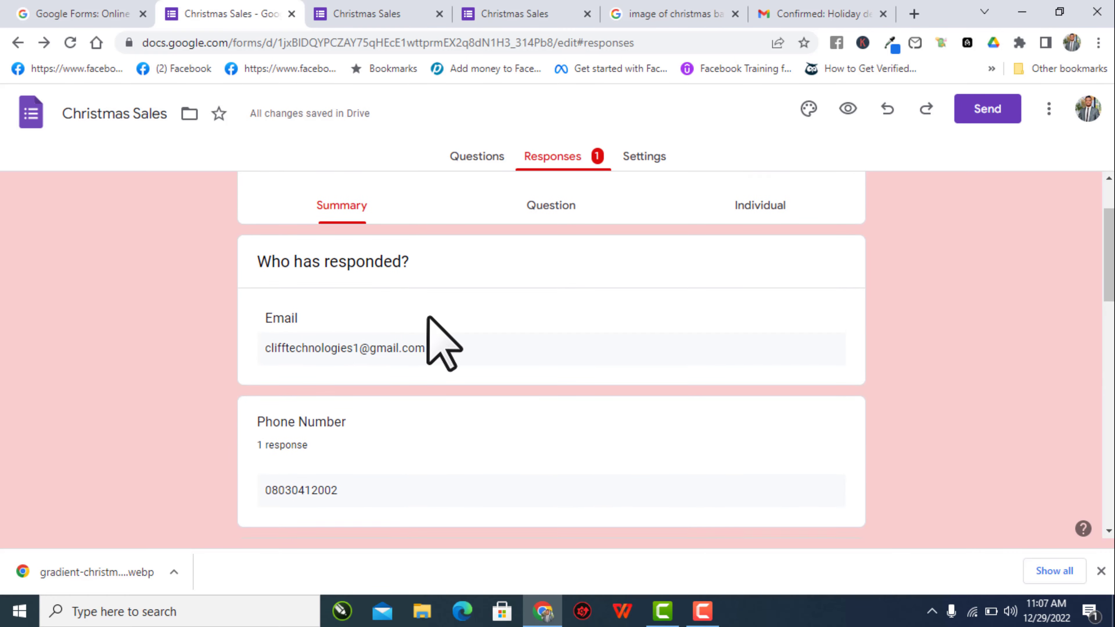
- View the response in the Question view, then as the Individual submission
click(560, 200)
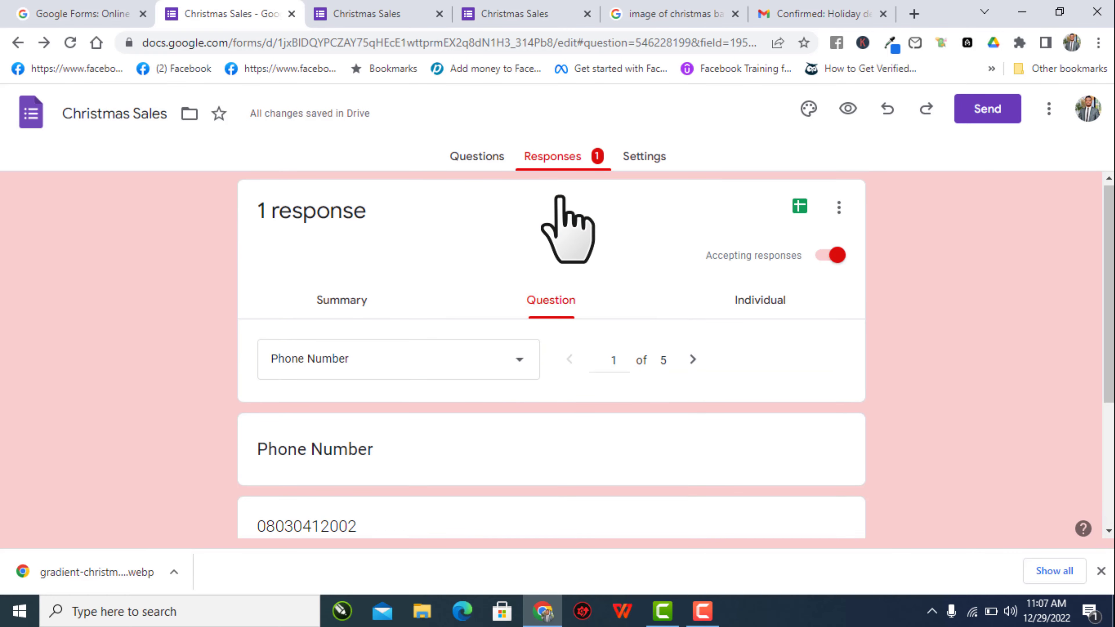
scroll(532, 308, down, 4)
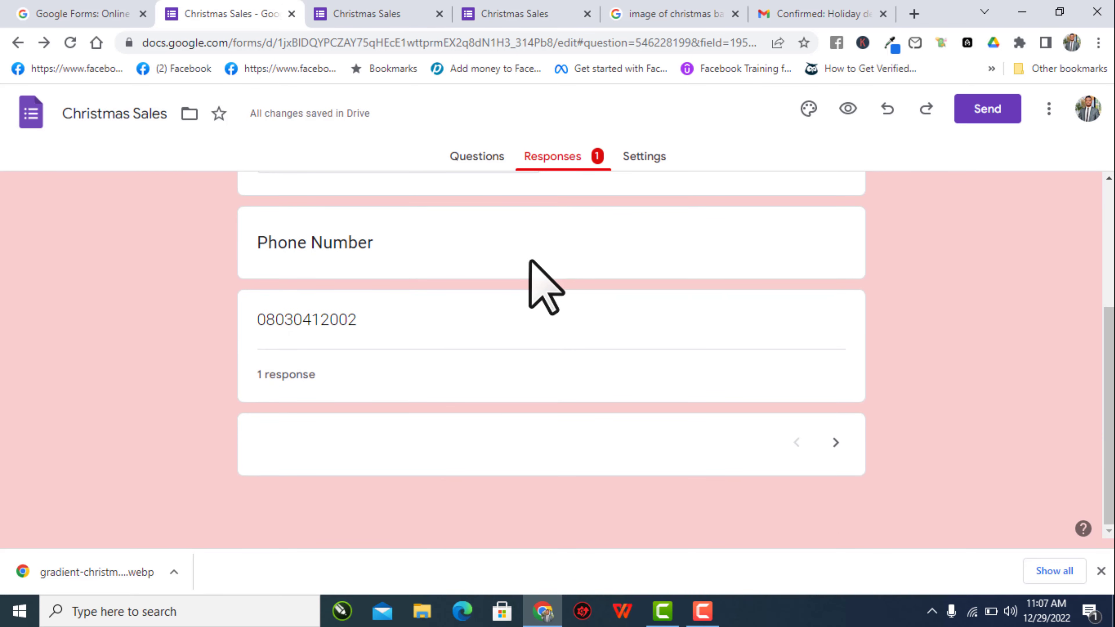
scroll(543, 286, up, 4)
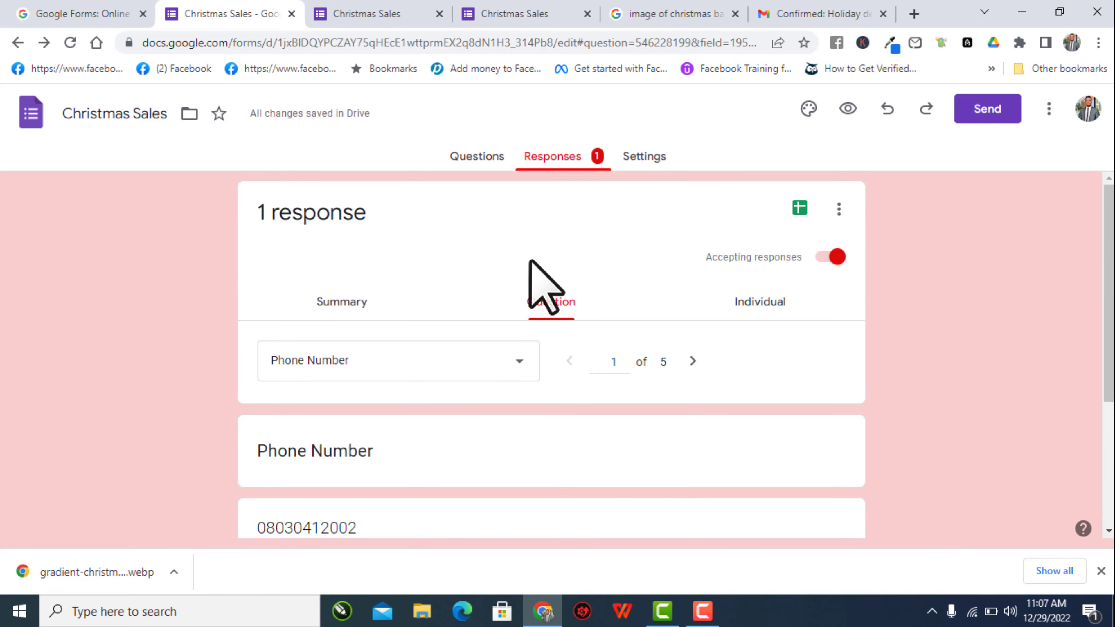
click(780, 305)
scroll(781, 308, down, 20)
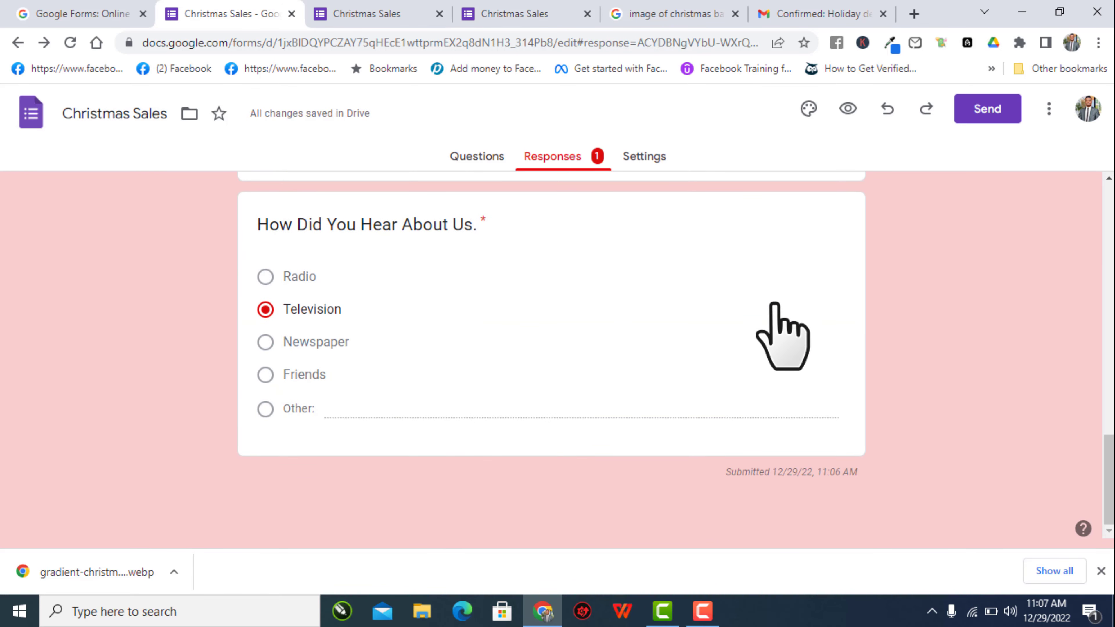
scroll(775, 299, up, 14)
scroll(789, 321, up, 8)
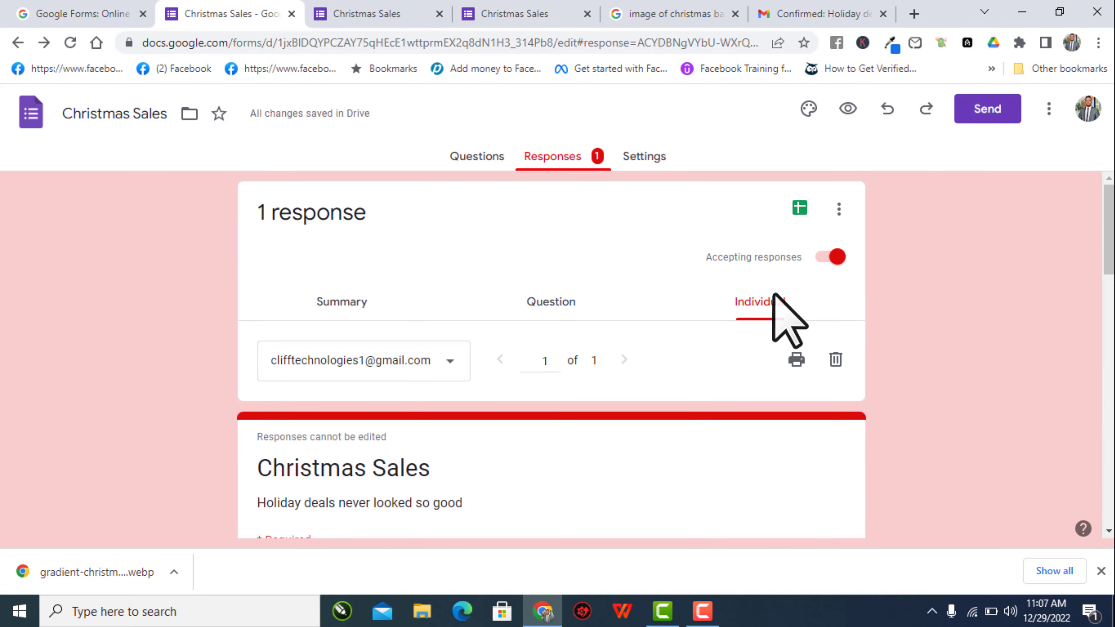
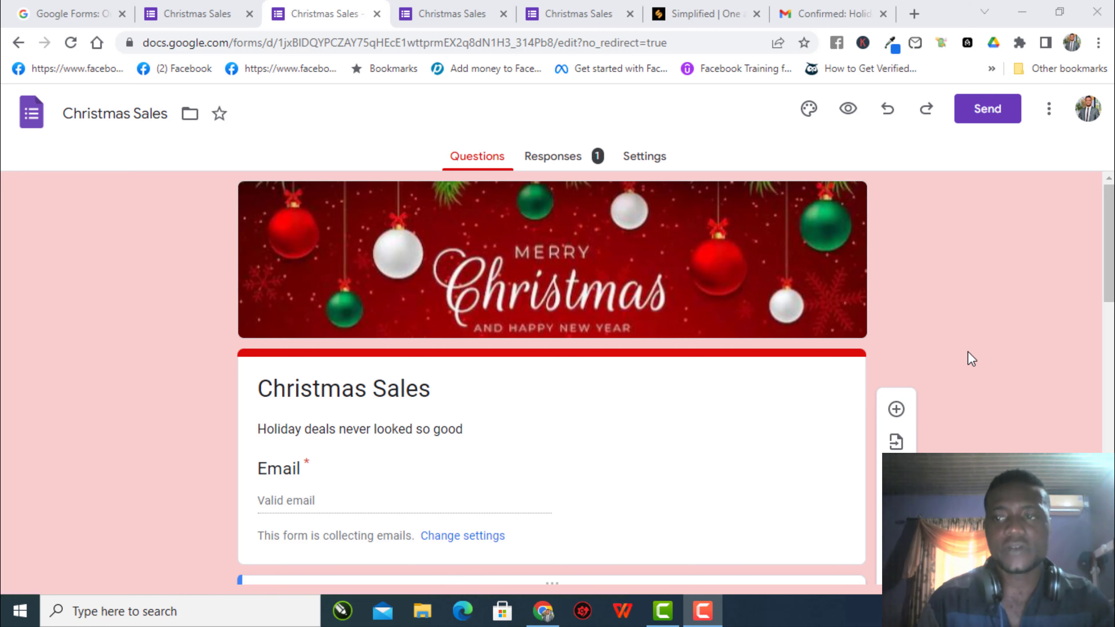
- Preview the Christmas Sales form in a new tab, scroll through it, and return to the editor
scroll(968, 353, down, 10)
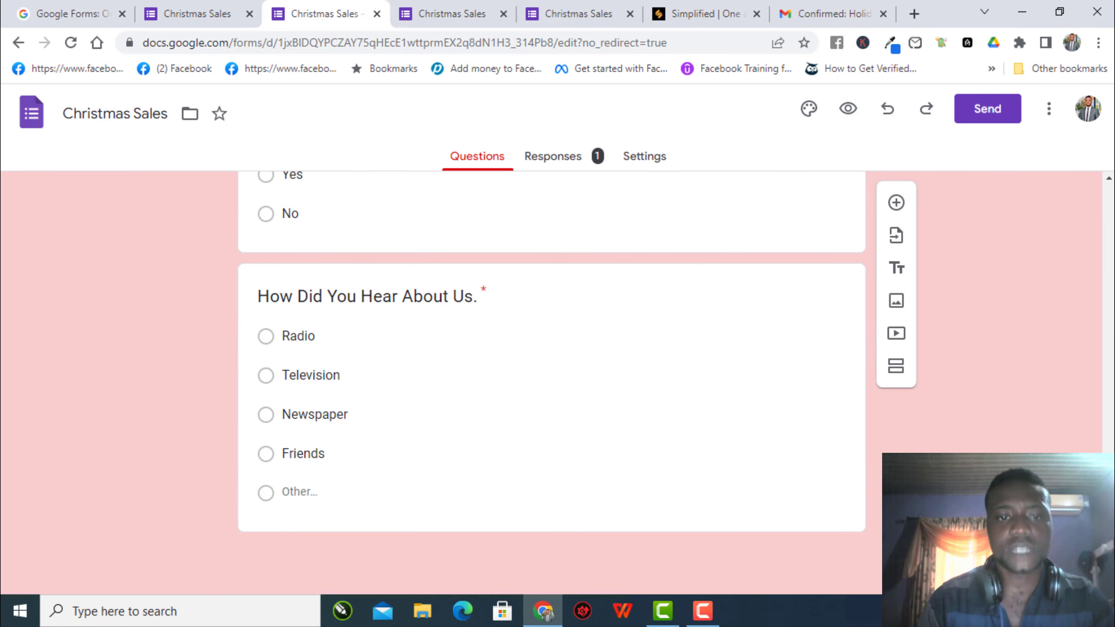
scroll(968, 352, up, 8)
click(848, 109)
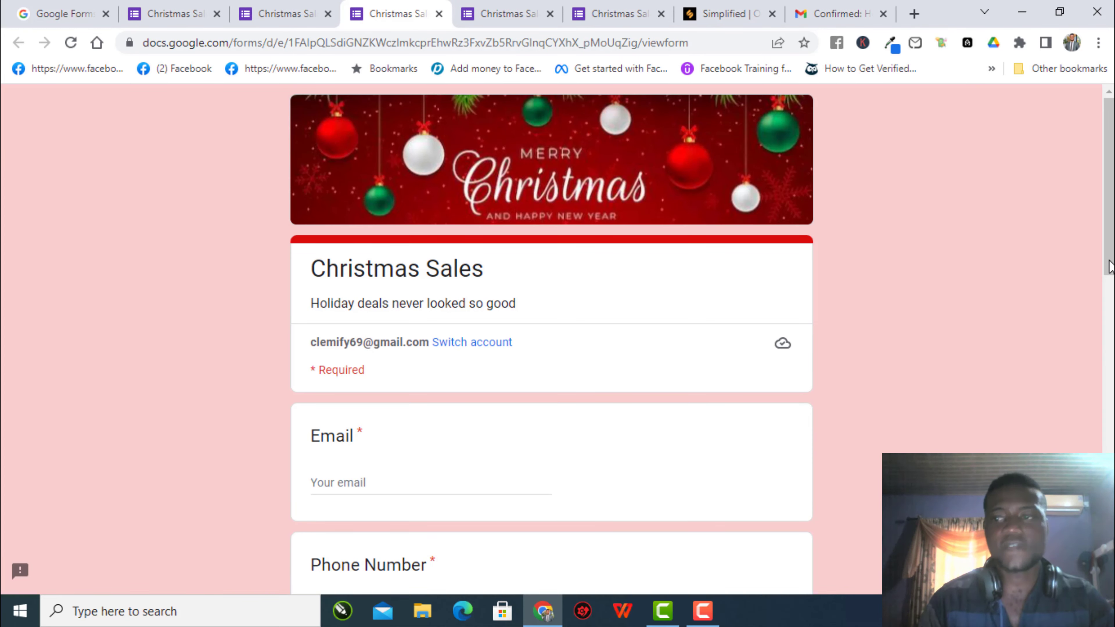
drag(1110, 262, 1108, 59)
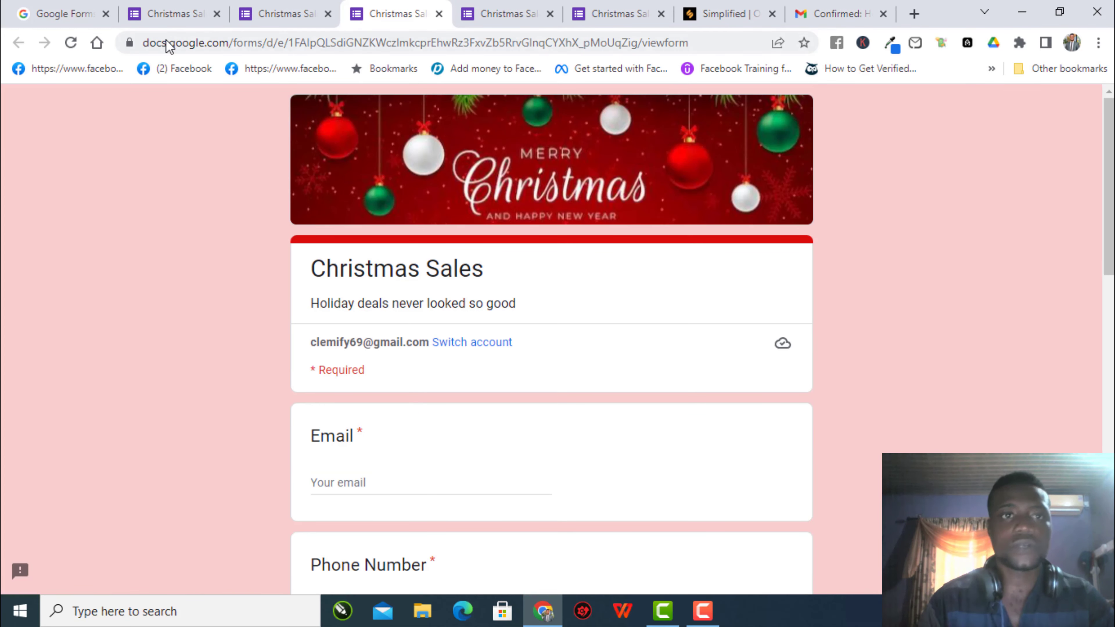
click(272, 16)
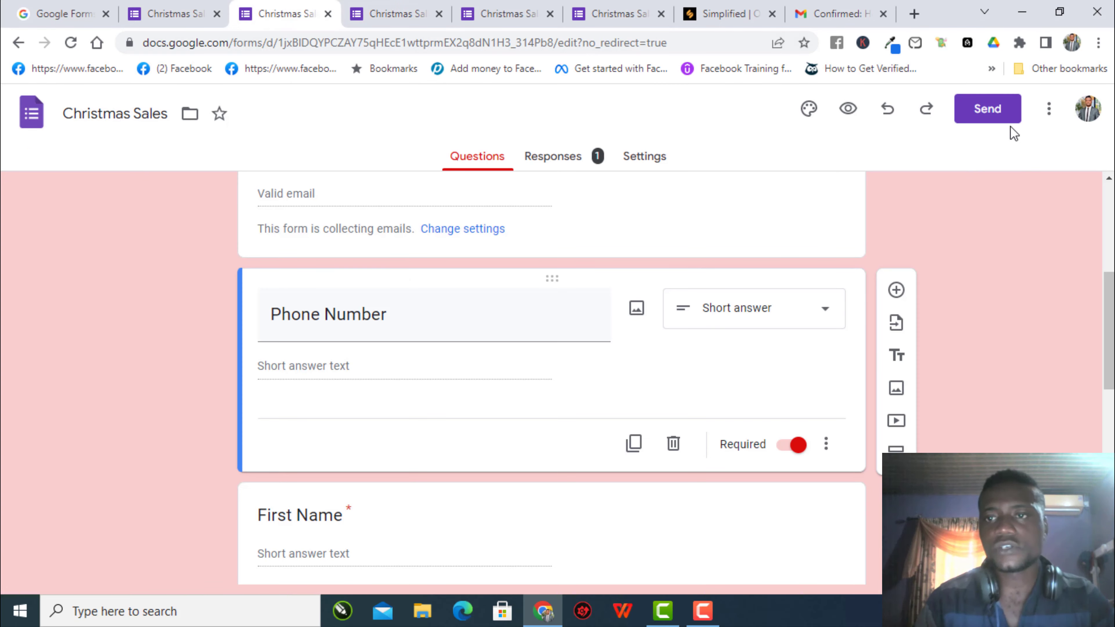
- In the Send dialog, browse the Email, Link and Embed HTML tabs, then focus the Email To field
click(998, 116)
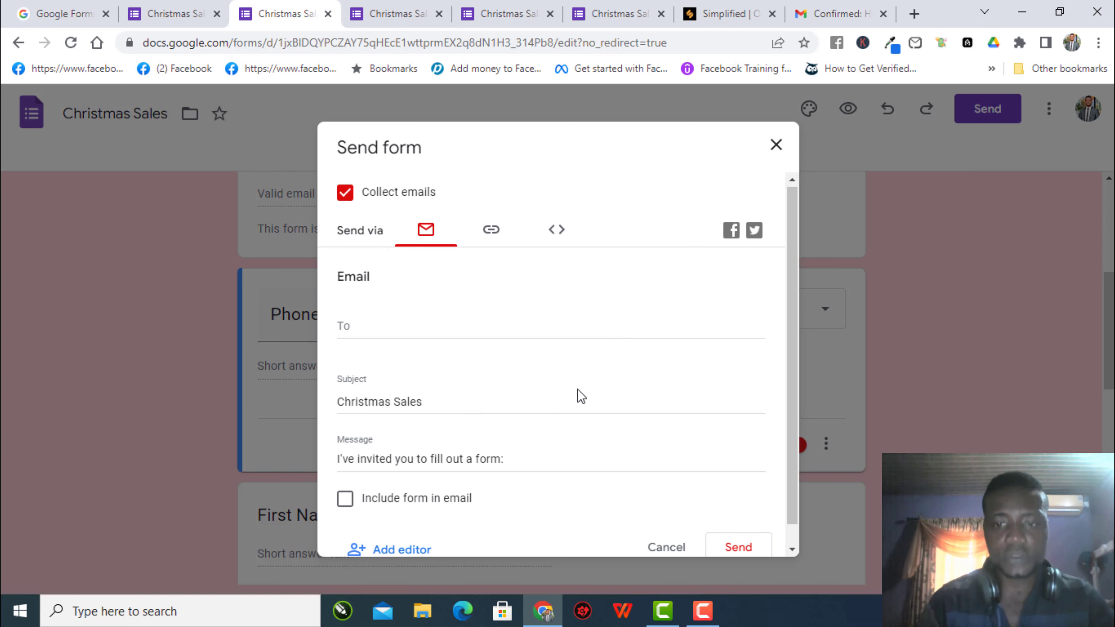
scroll(580, 395, down, 1)
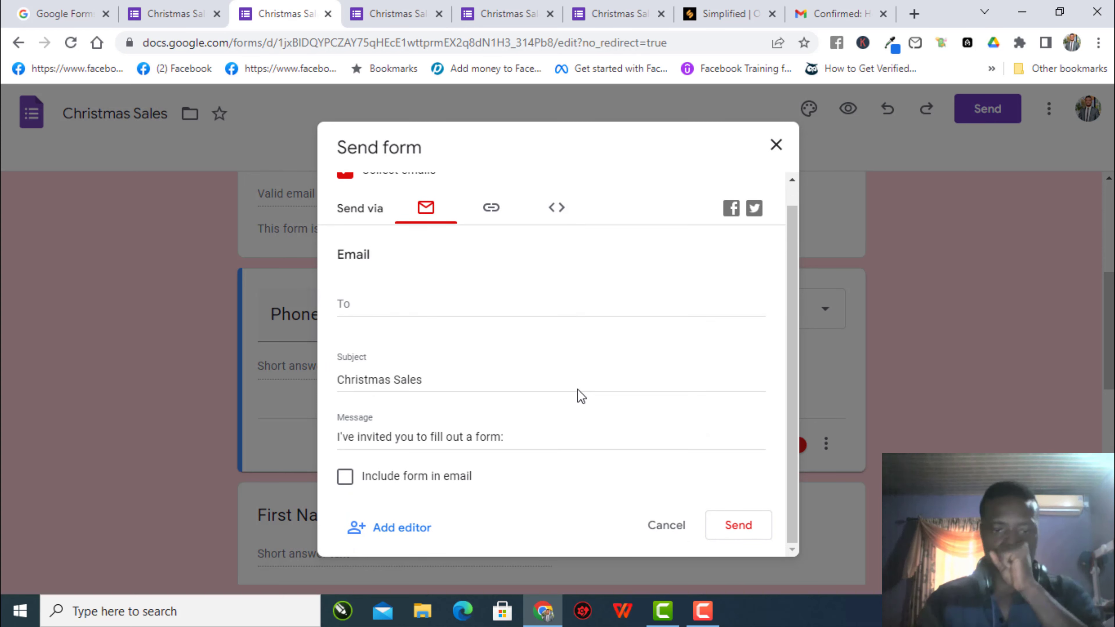
scroll(581, 393, up, 1)
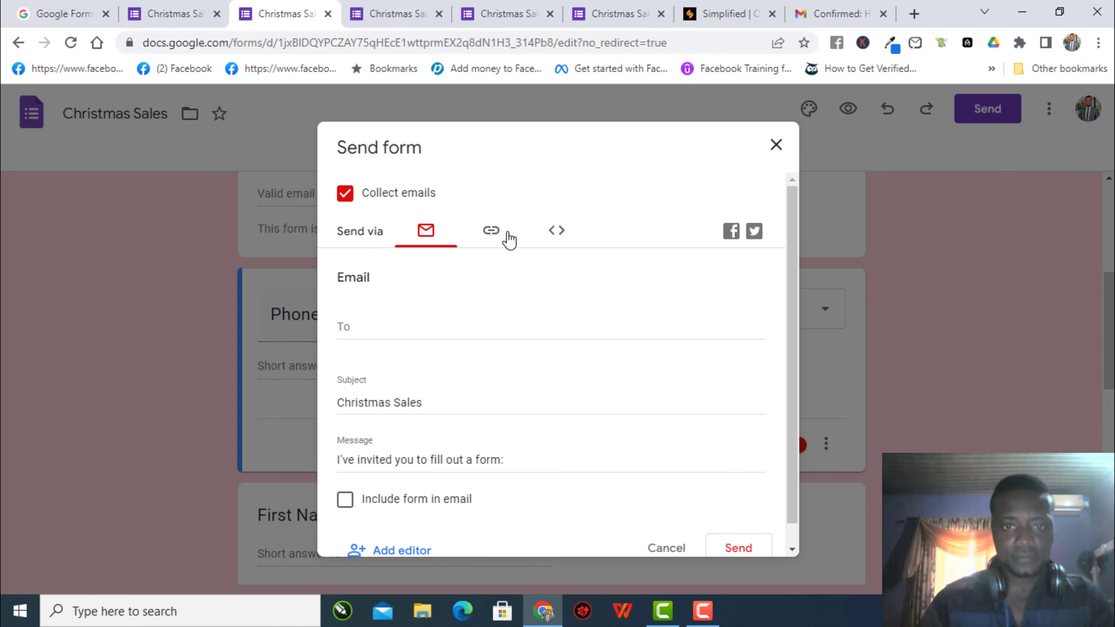
click(494, 232)
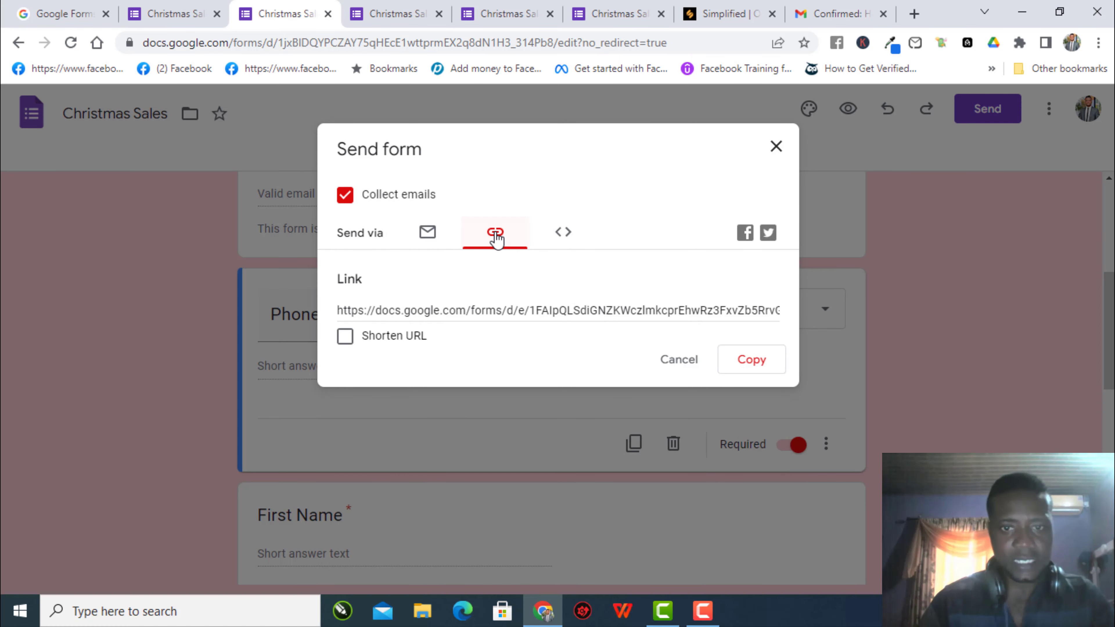
click(562, 240)
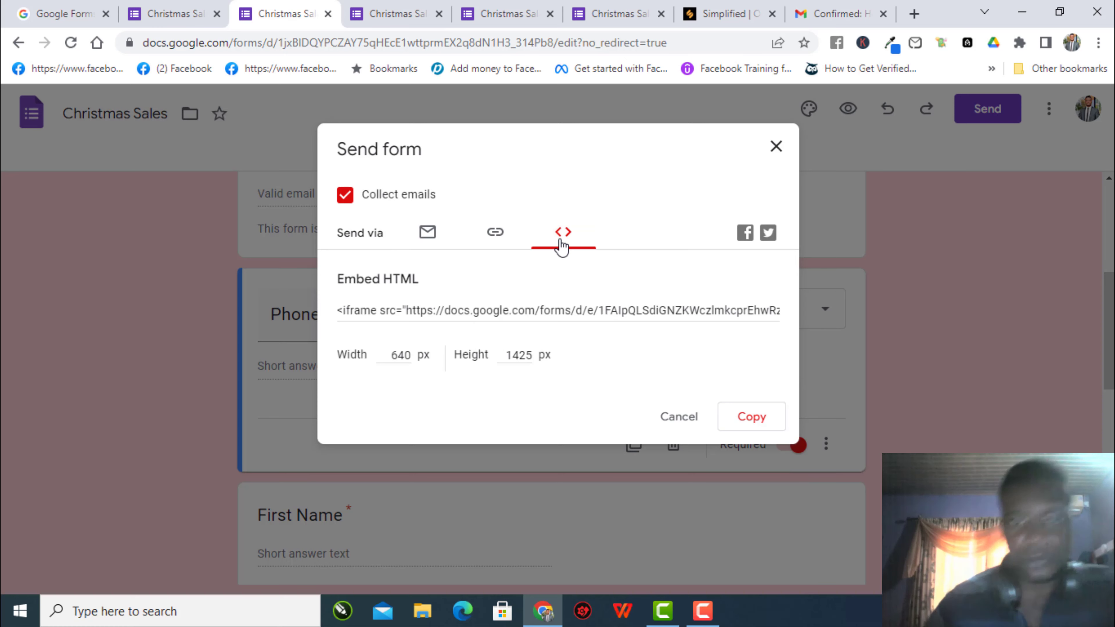
click(495, 235)
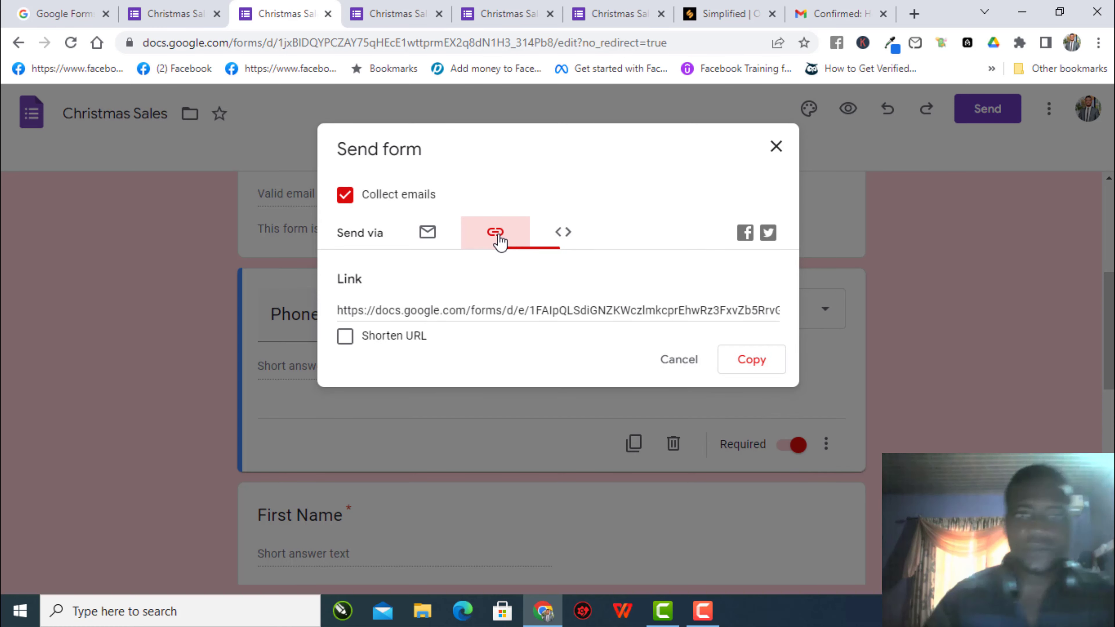
click(427, 233)
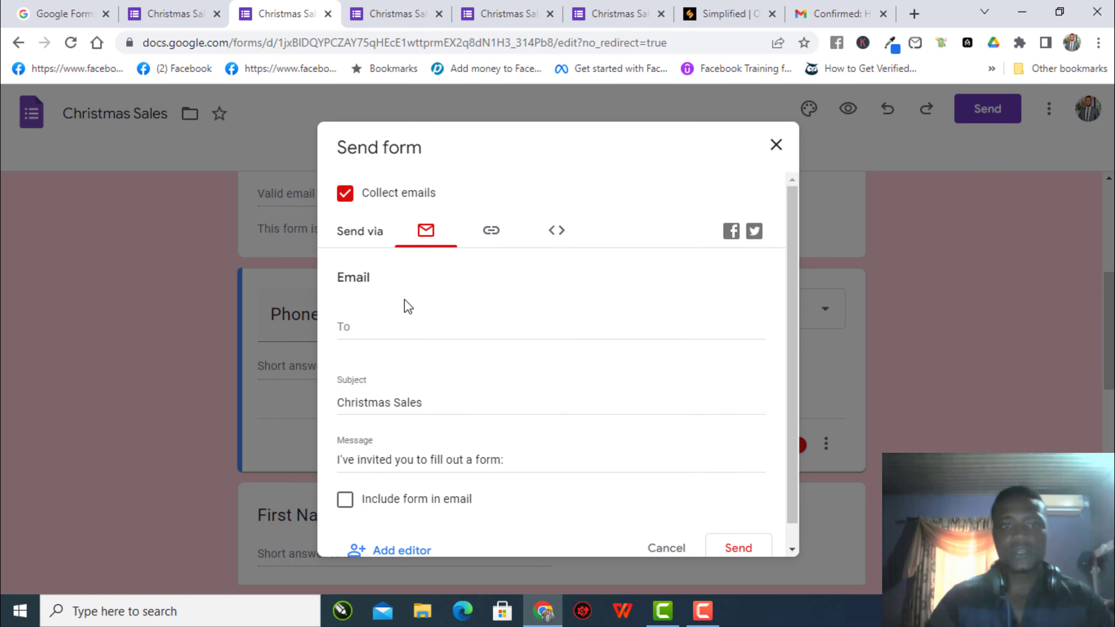
click(404, 322)
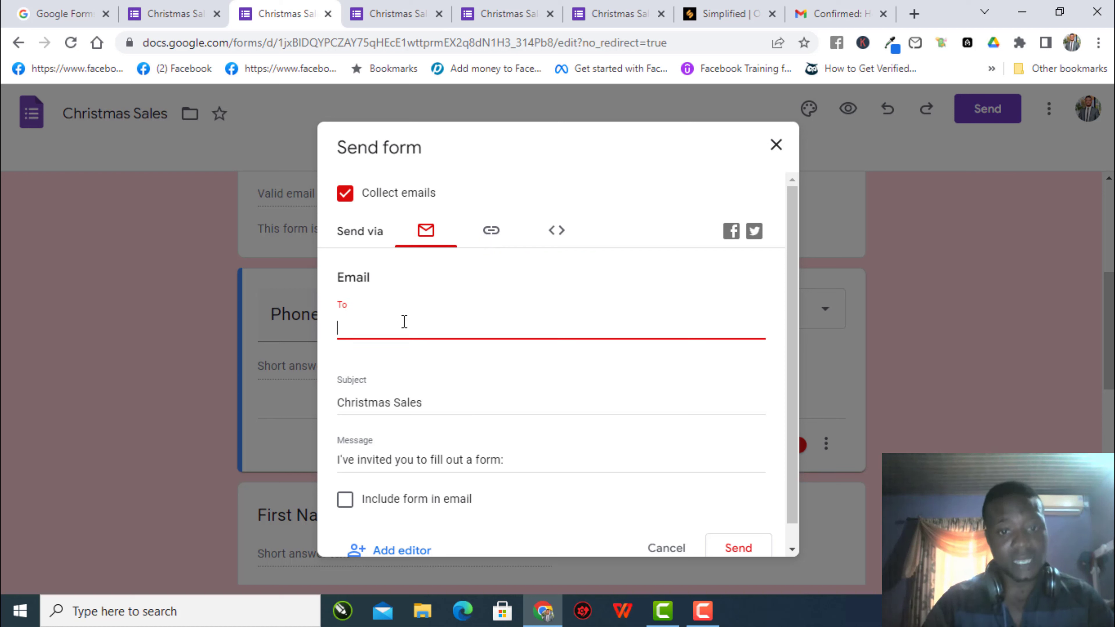
- Switch the Send dialog to the Link tab to show the shortened forms.gle link
click(498, 231)
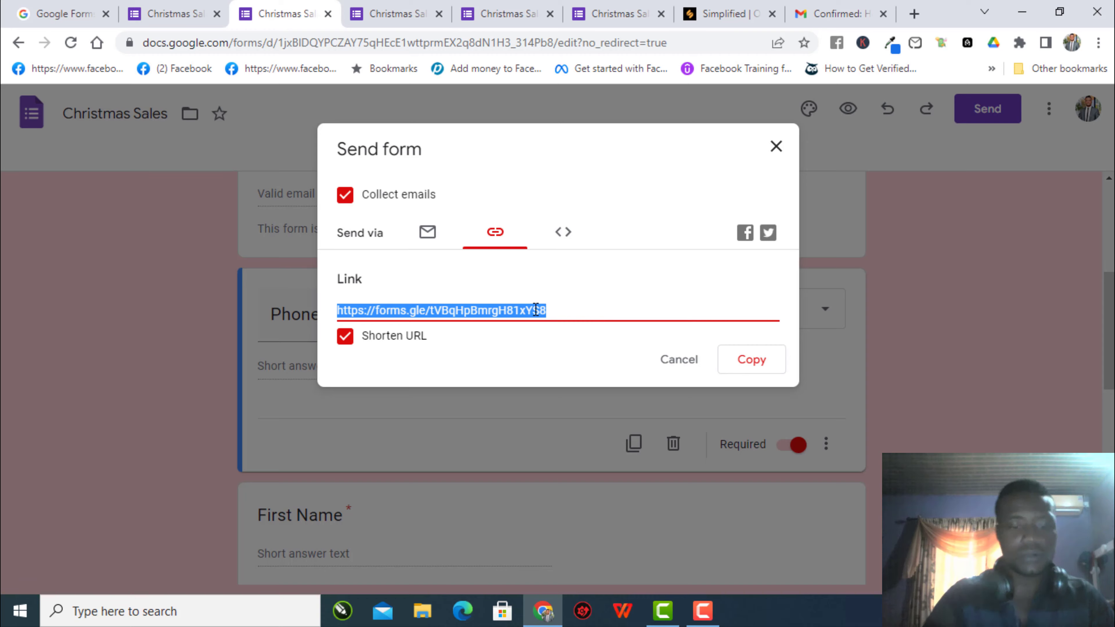
- Paste the shortened forms.gle link into a new tab and scroll through the loaded form
click(915, 14)
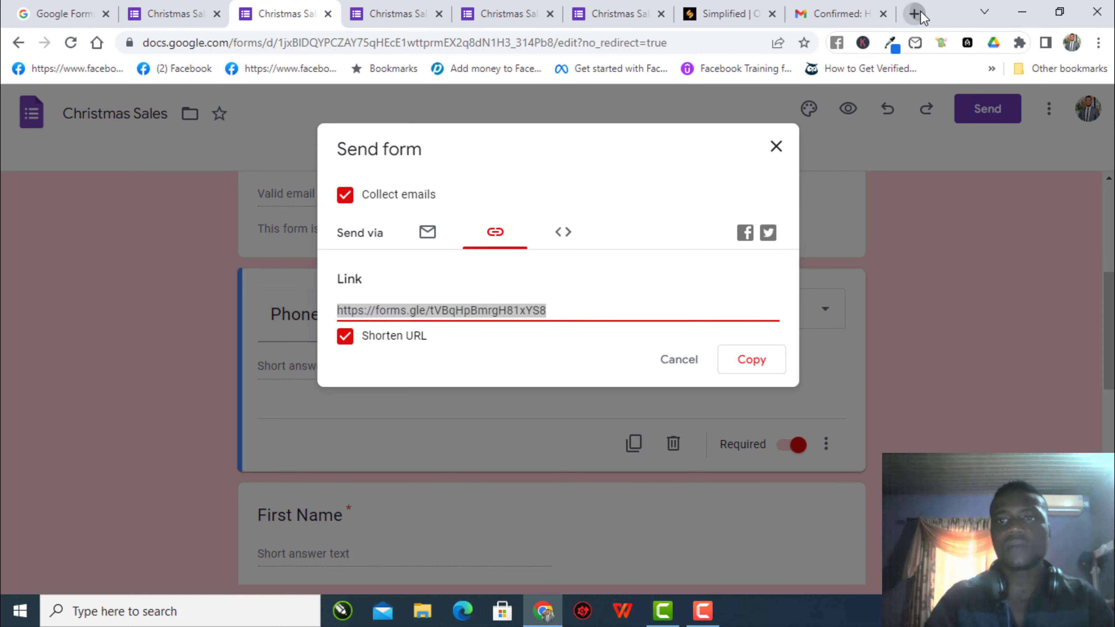
click(747, 42)
text(https://forms.gle/tVBqHpBmrgH81xYS8)
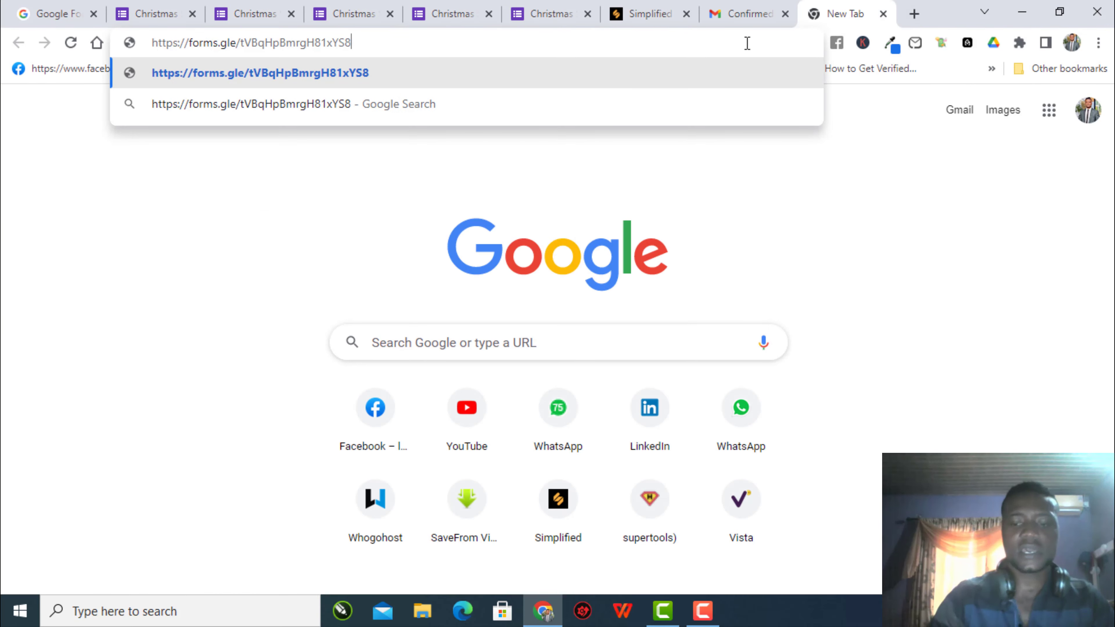
key(Return)
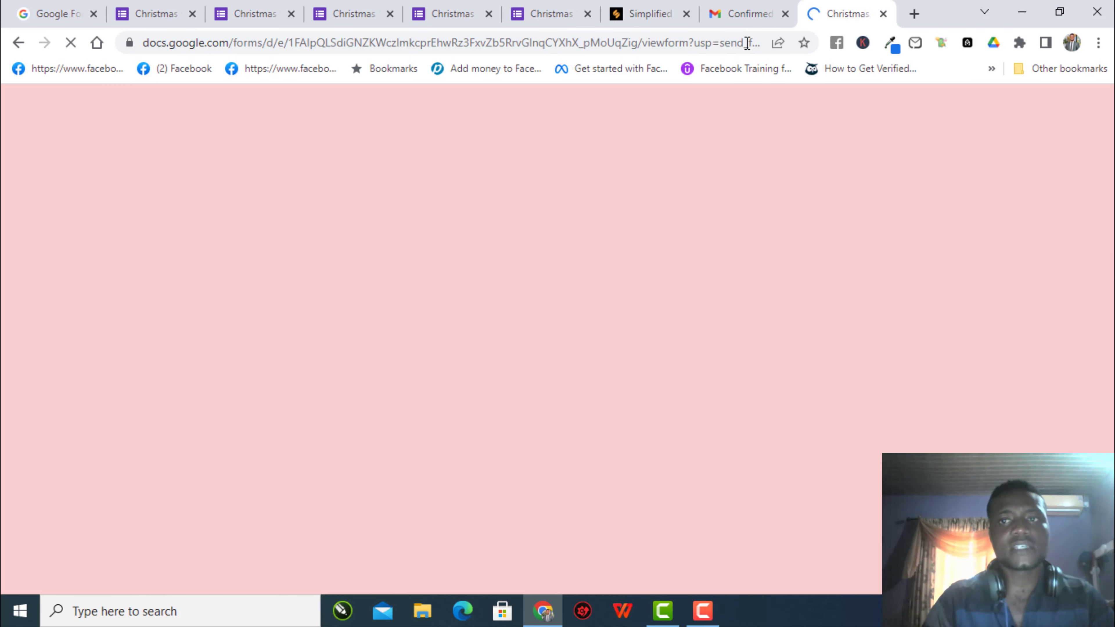
scroll(767, 148, down, 15)
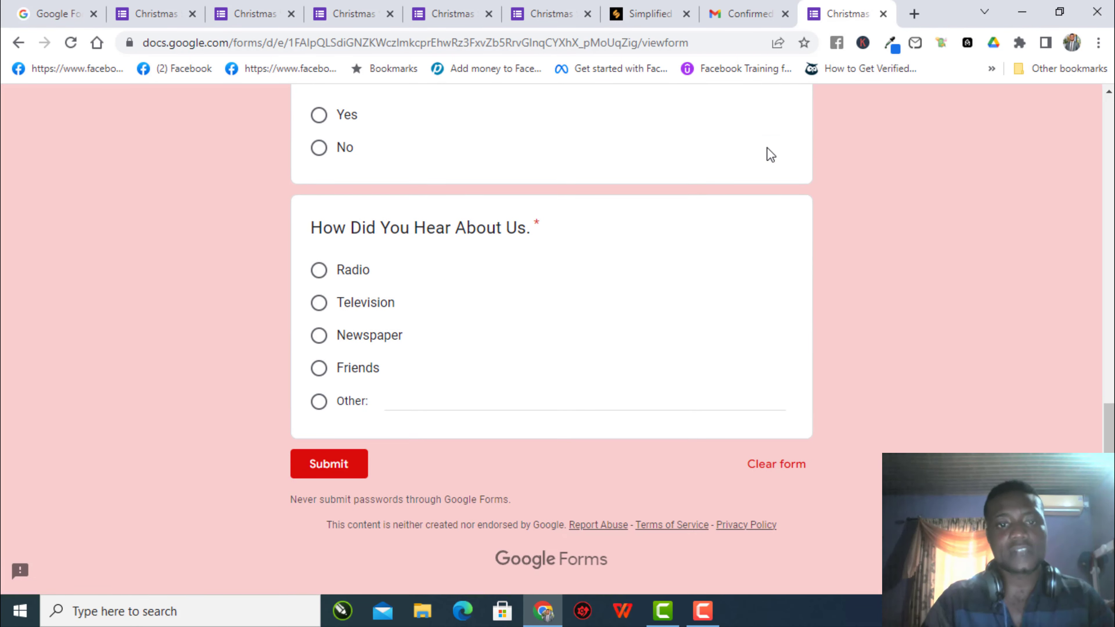
scroll(766, 150, up, 15)
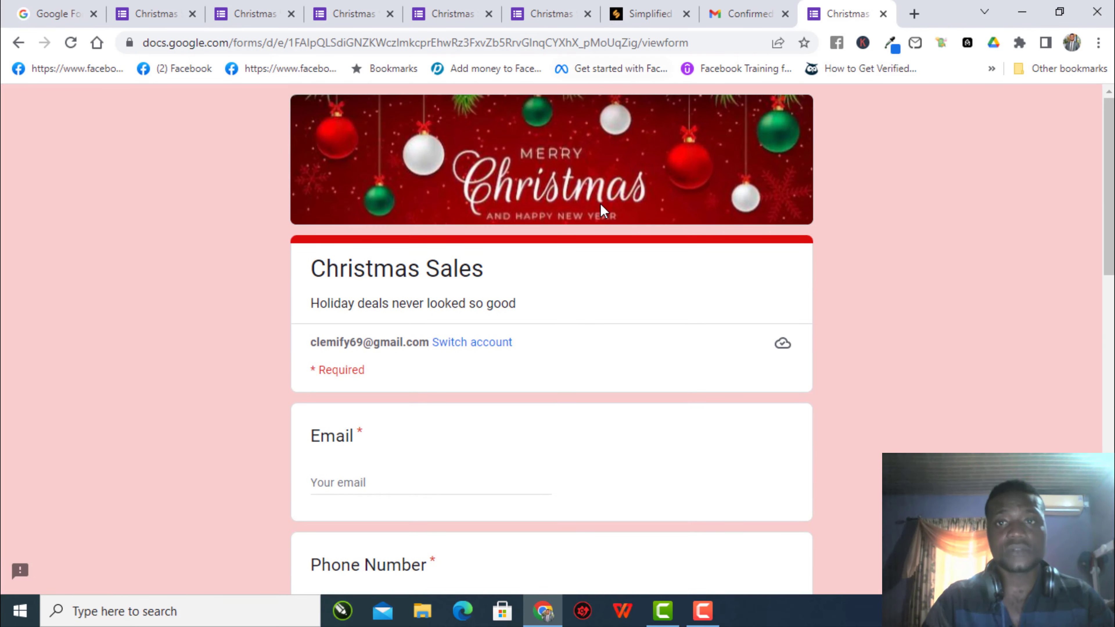
click(147, 16)
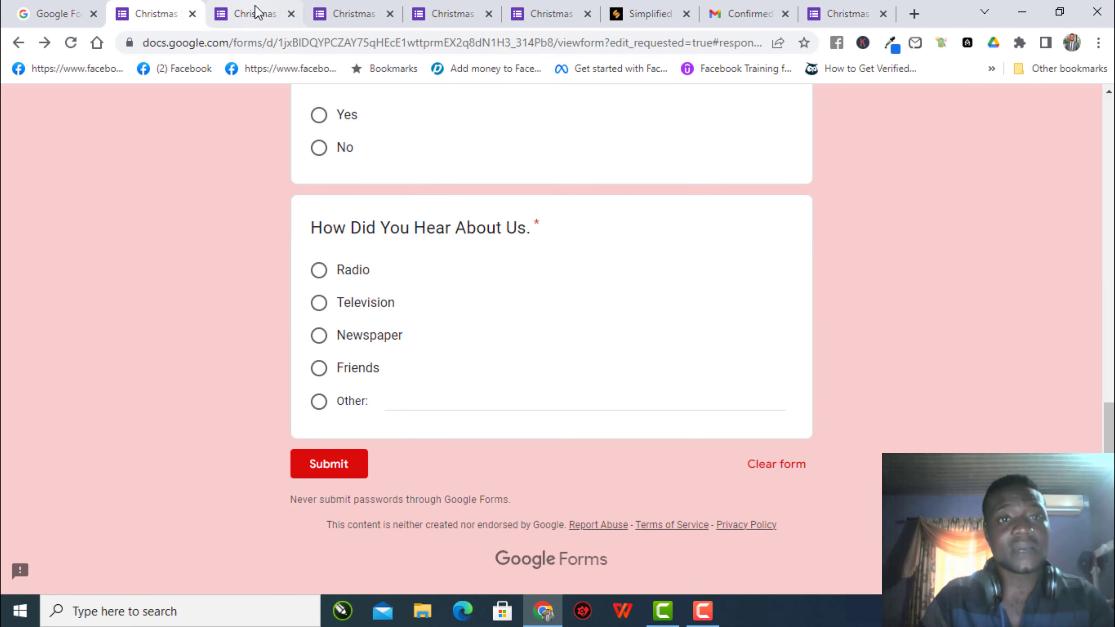
click(257, 15)
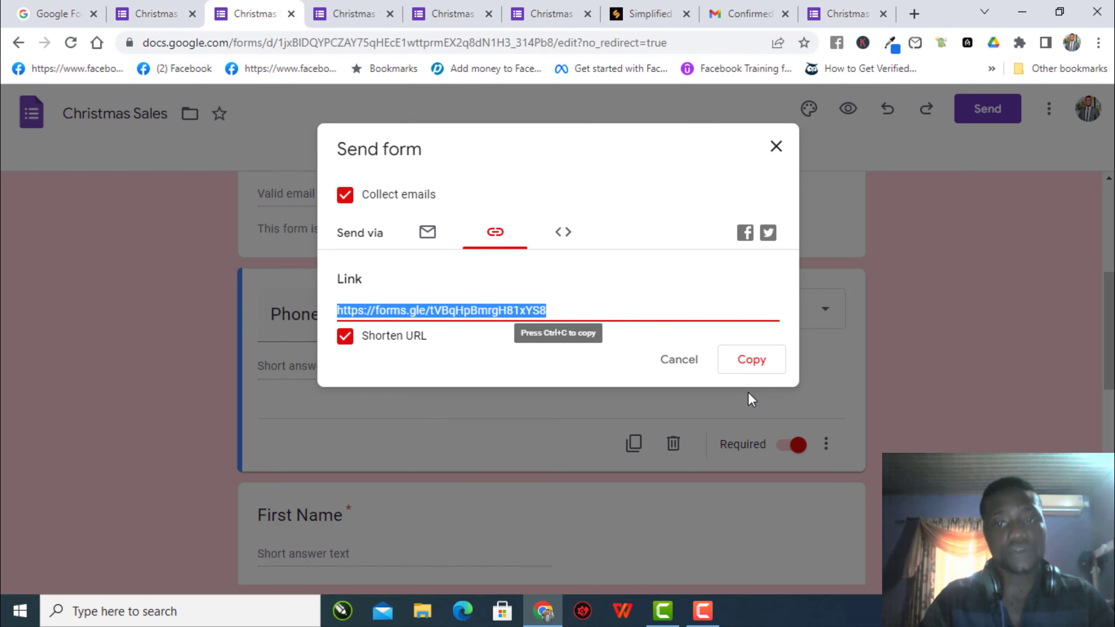
click(751, 366)
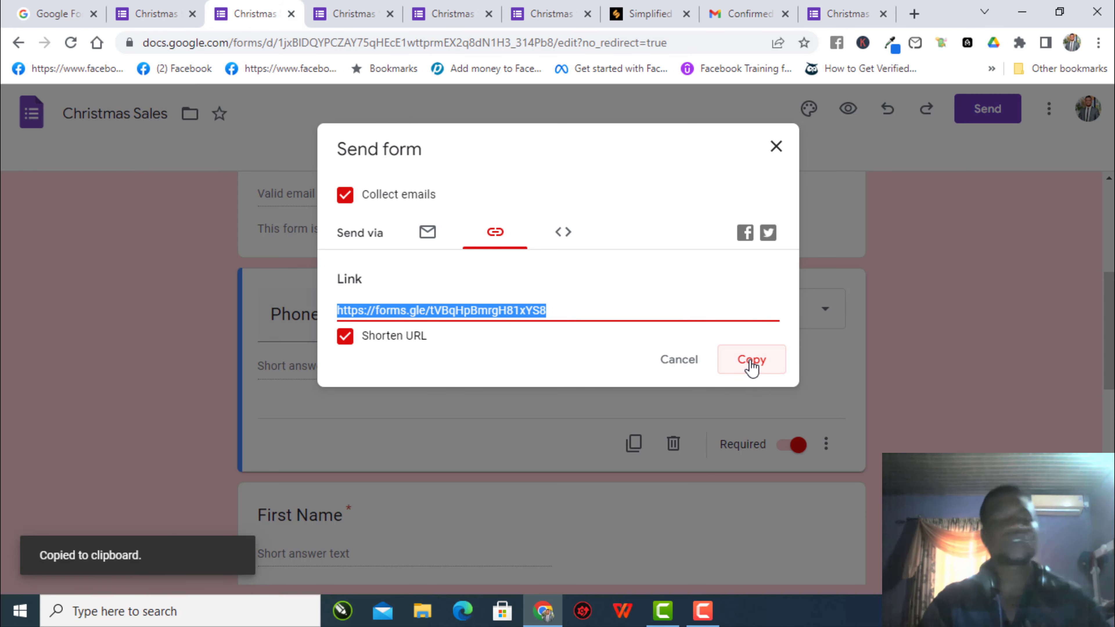